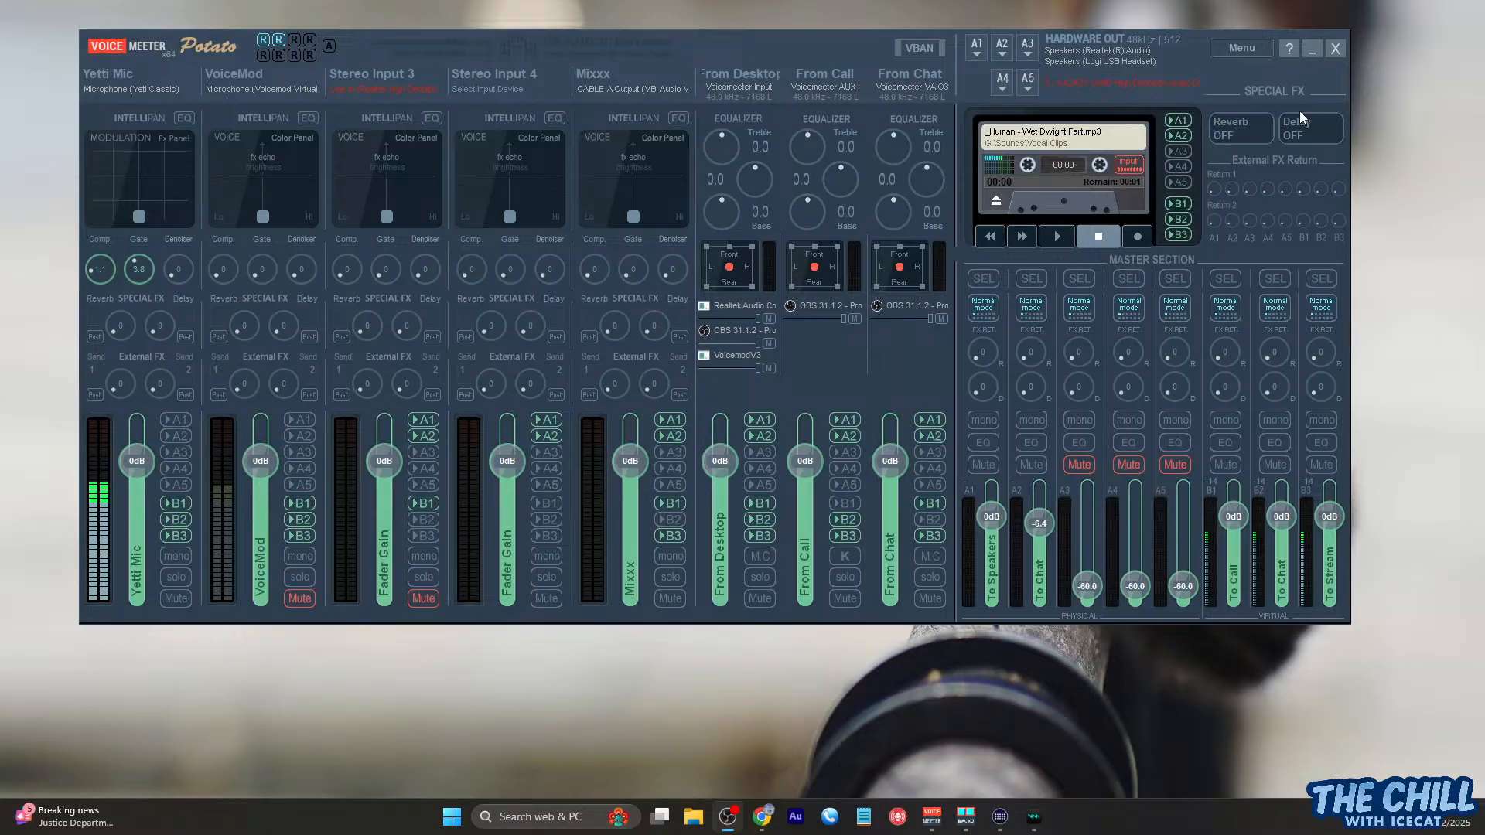
Set MacroButtons to run on Voicemeeter start and bring up the Macro Buttons window
left_click(1237, 50)
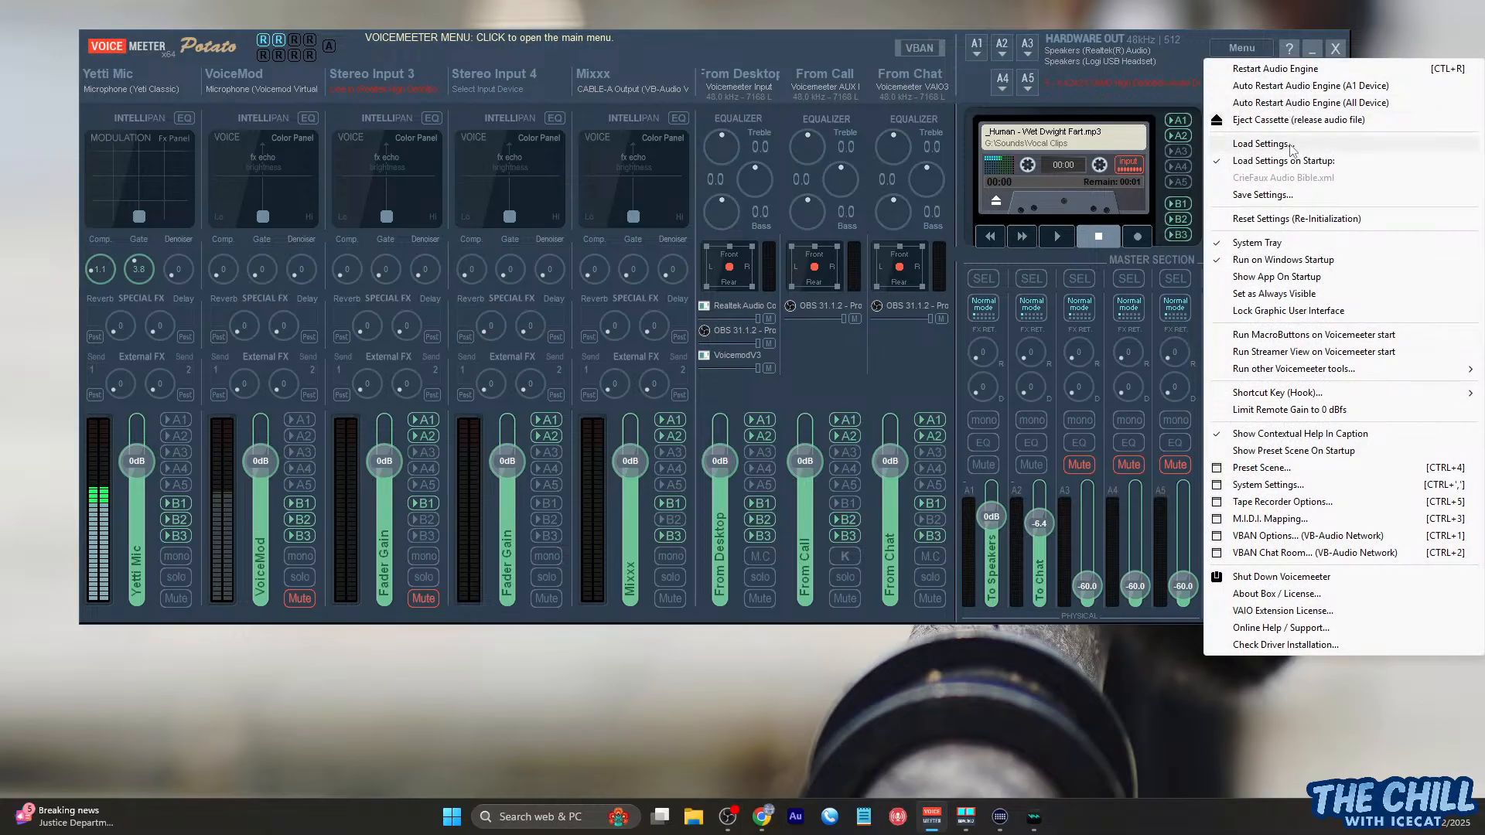
left_click(1305, 337)
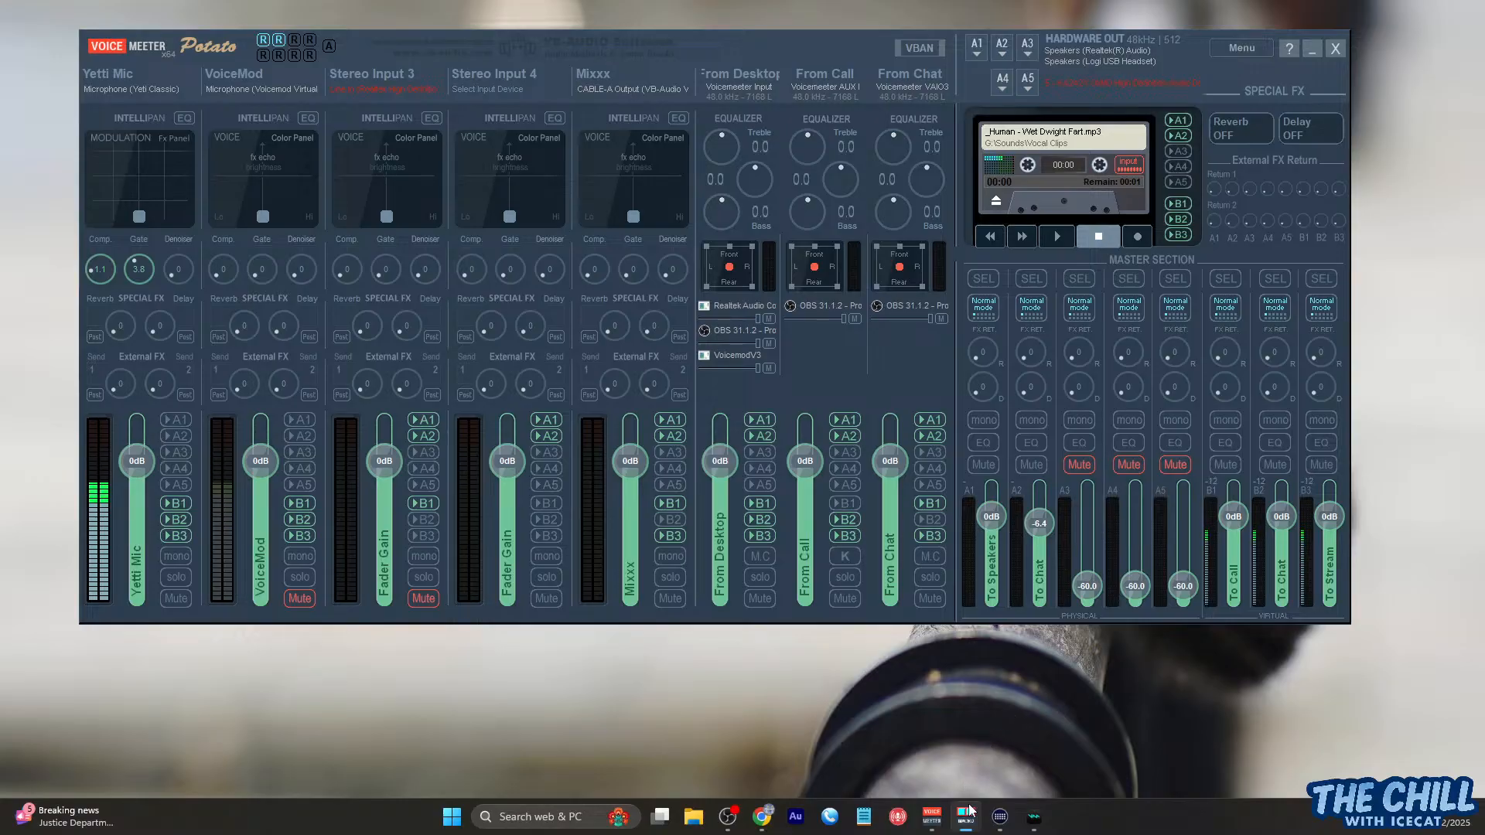
mouse_move(966, 818)
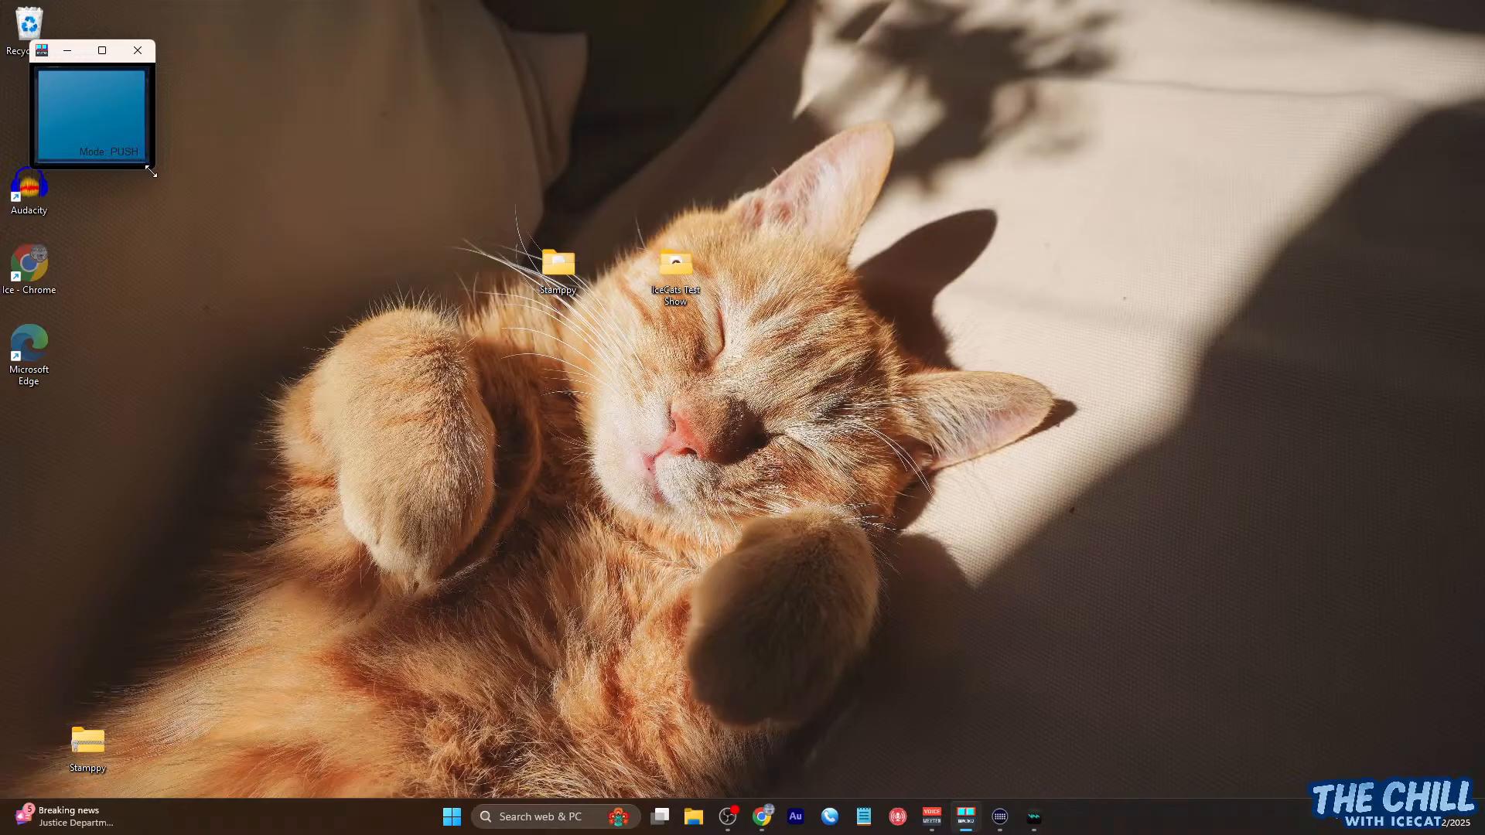
Resize the Macro Buttons window to show a grid of four columns by three rows
mouse_move(101, 51)
left_click_drag(154, 169, 1316, 555)
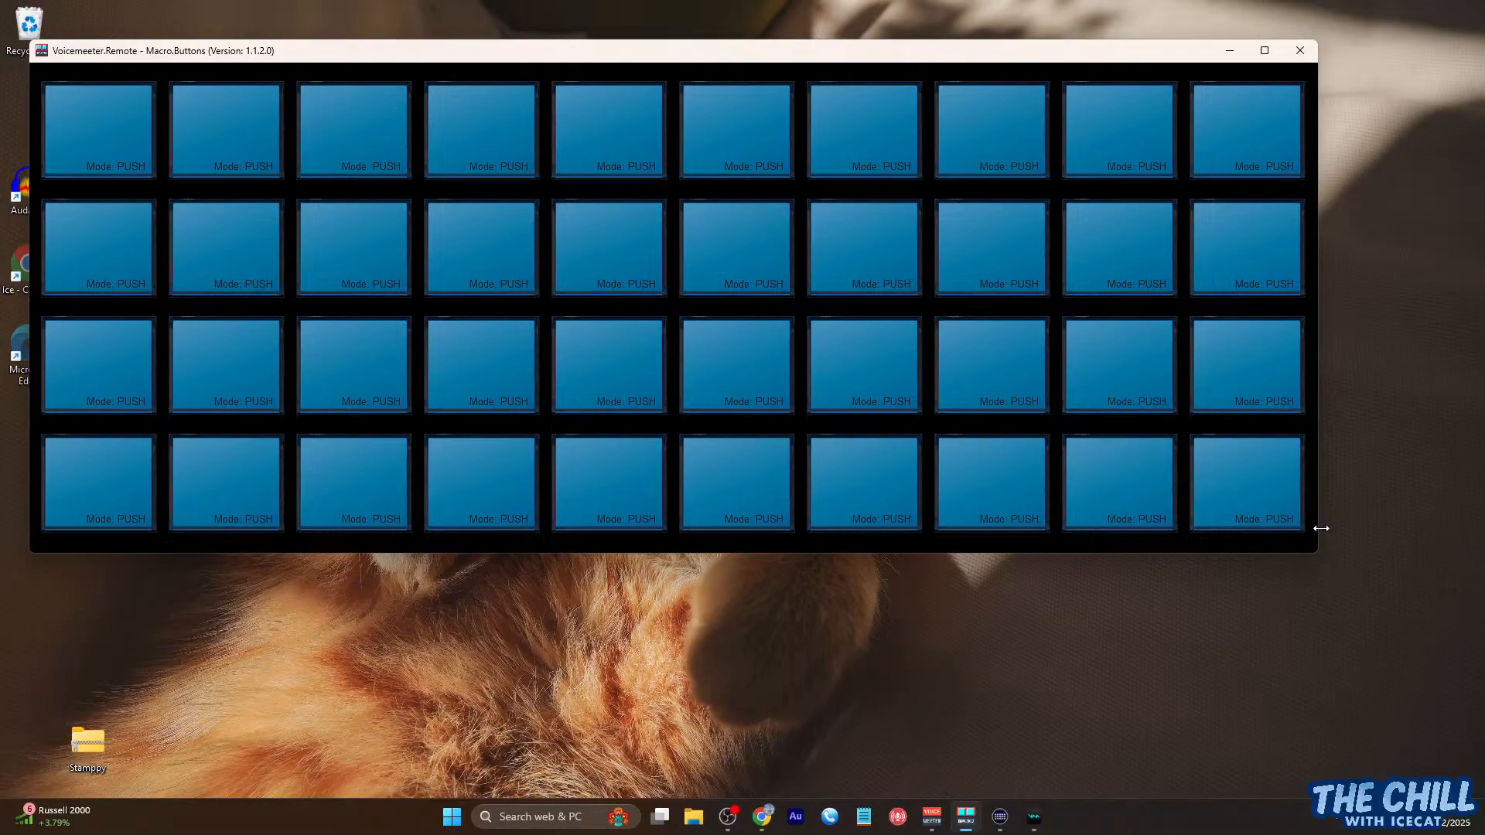
left_click_drag(1319, 553, 595, 386)
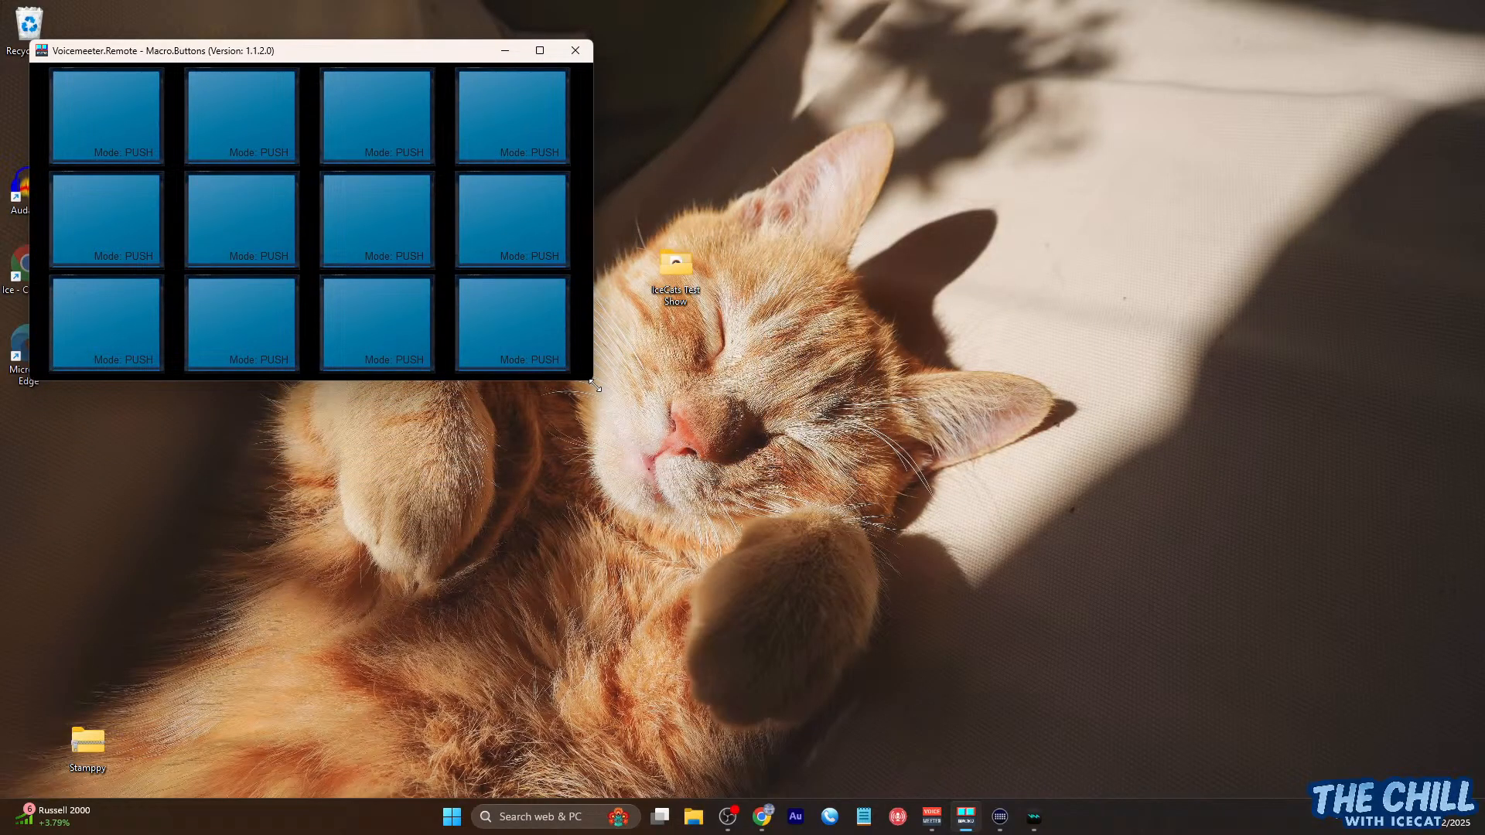
Maximize the Macro Buttons window and try several macro buttons in its first row
mouse_move(540, 51)
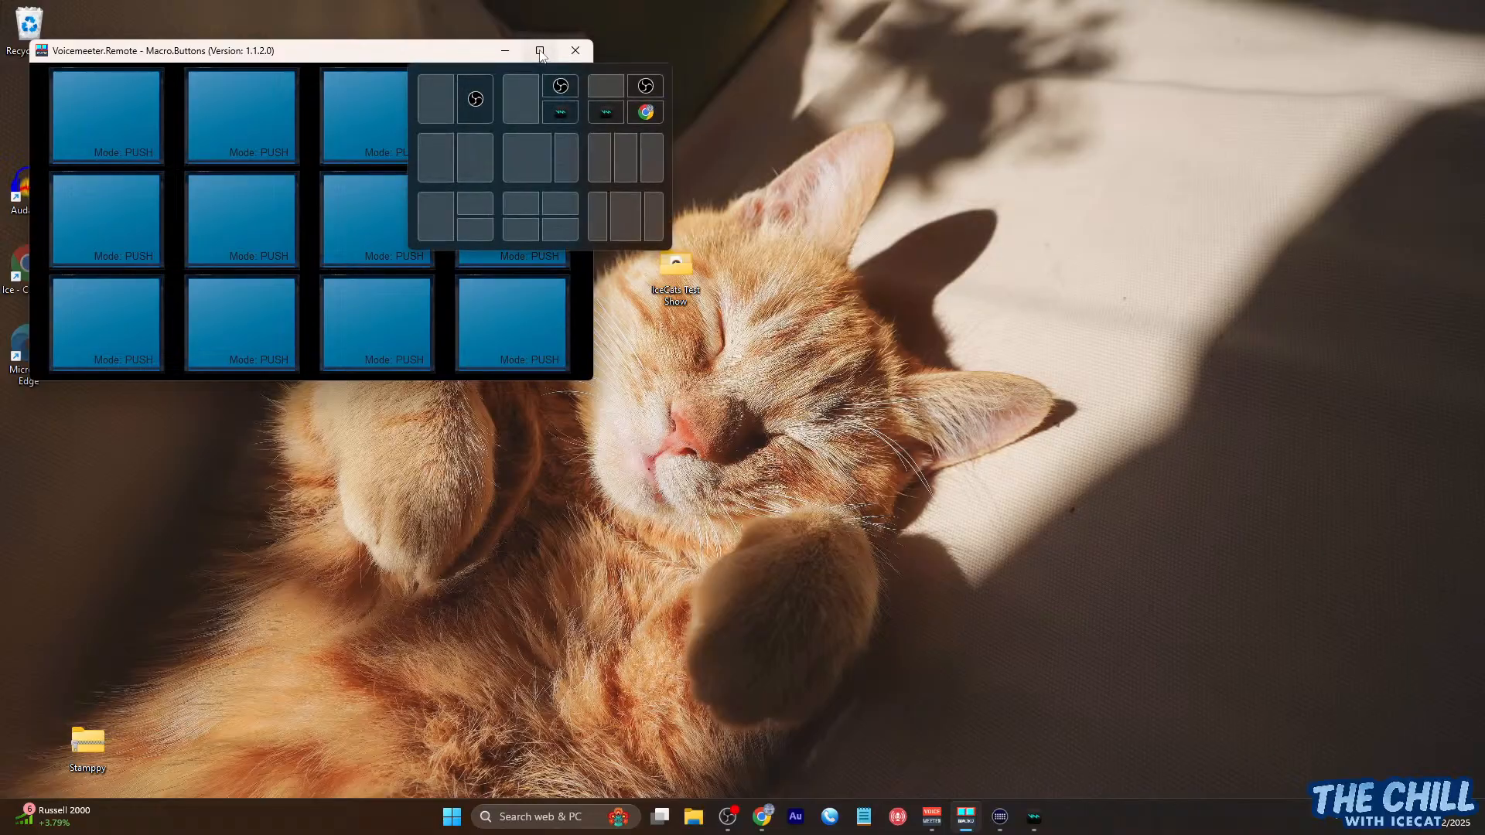
left_click(539, 51)
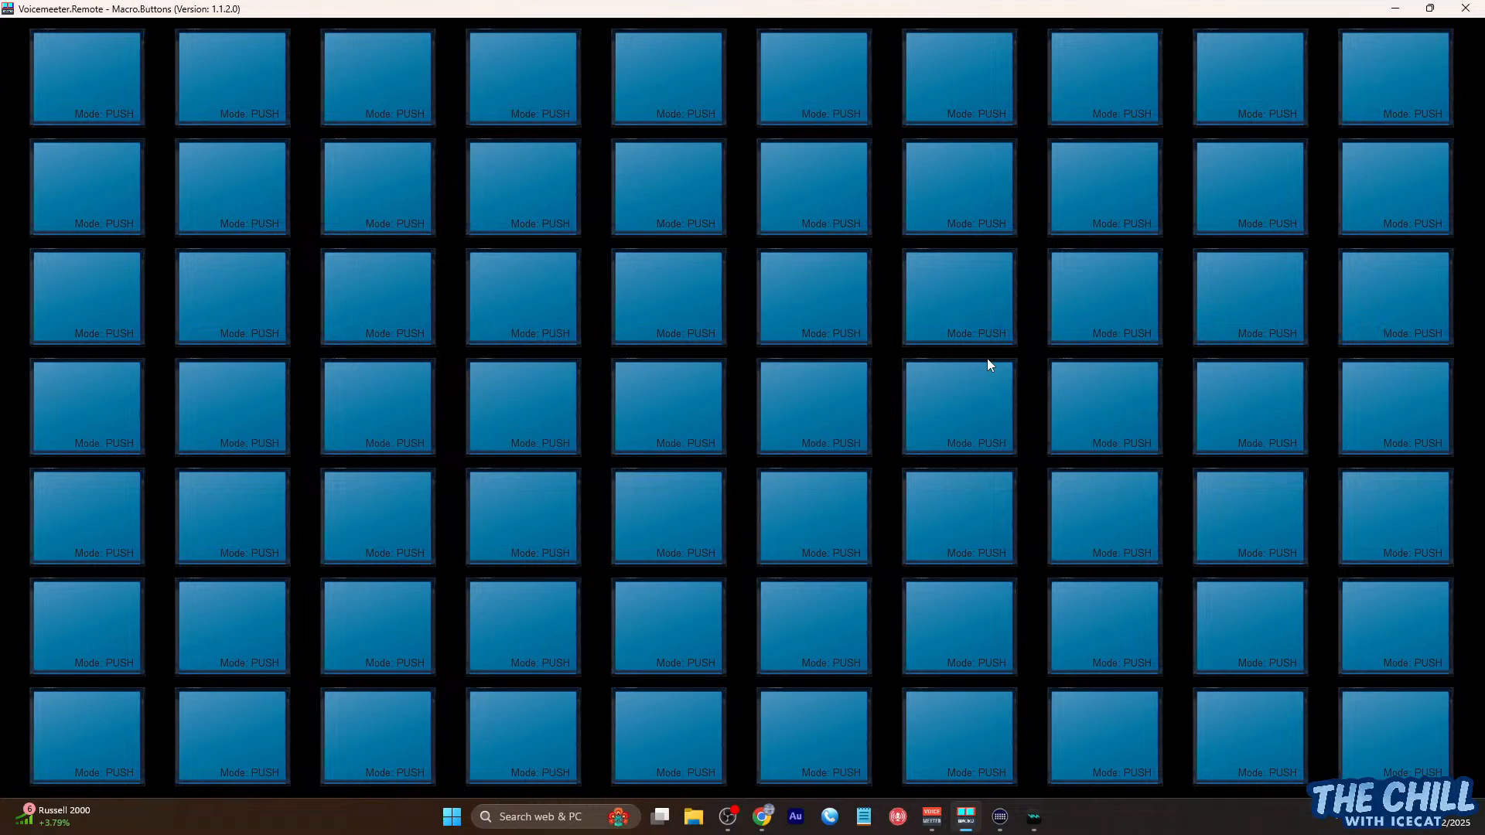
mouse_move(124, 827)
left_click(122, 105)
left_click(219, 96)
left_click(528, 85)
left_click(636, 77)
Restore the Macro Buttons window, narrow it to fit its four columns tightly, and maximize it again
left_click_drag(303, 14, 288, 91)
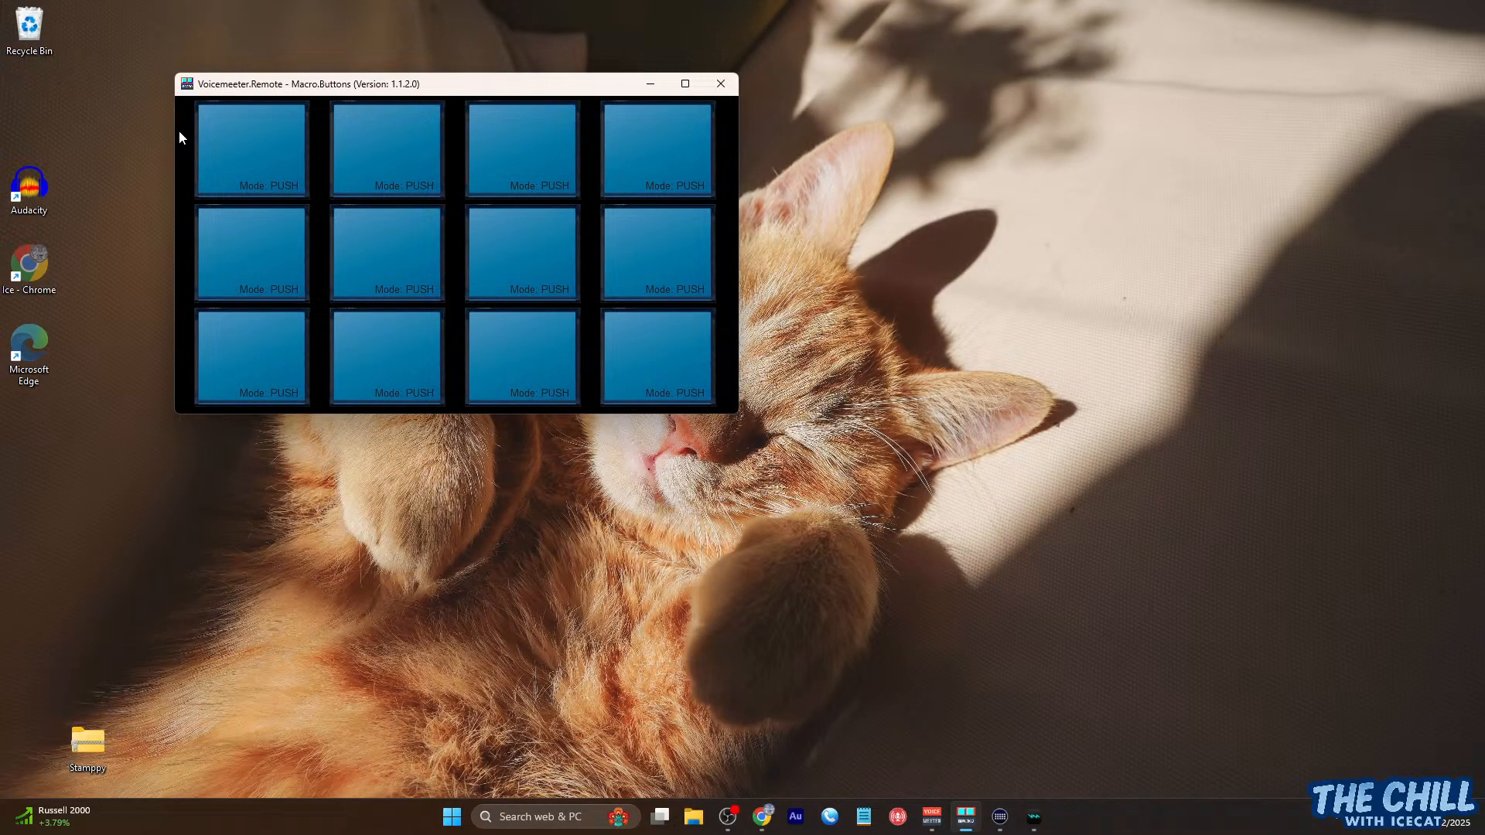
left_click_drag(174, 146, 253, 141)
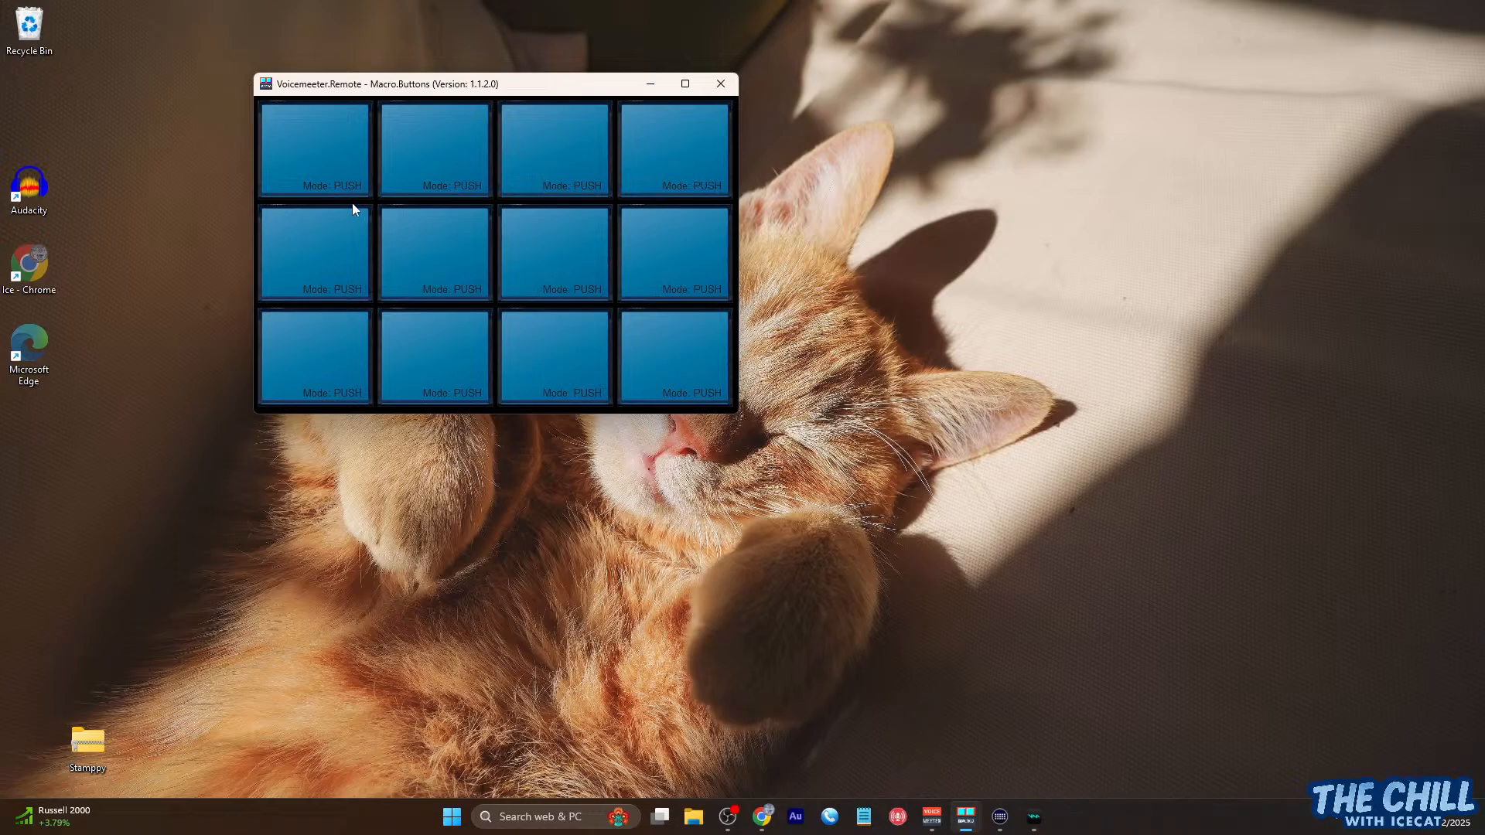
left_click(685, 84)
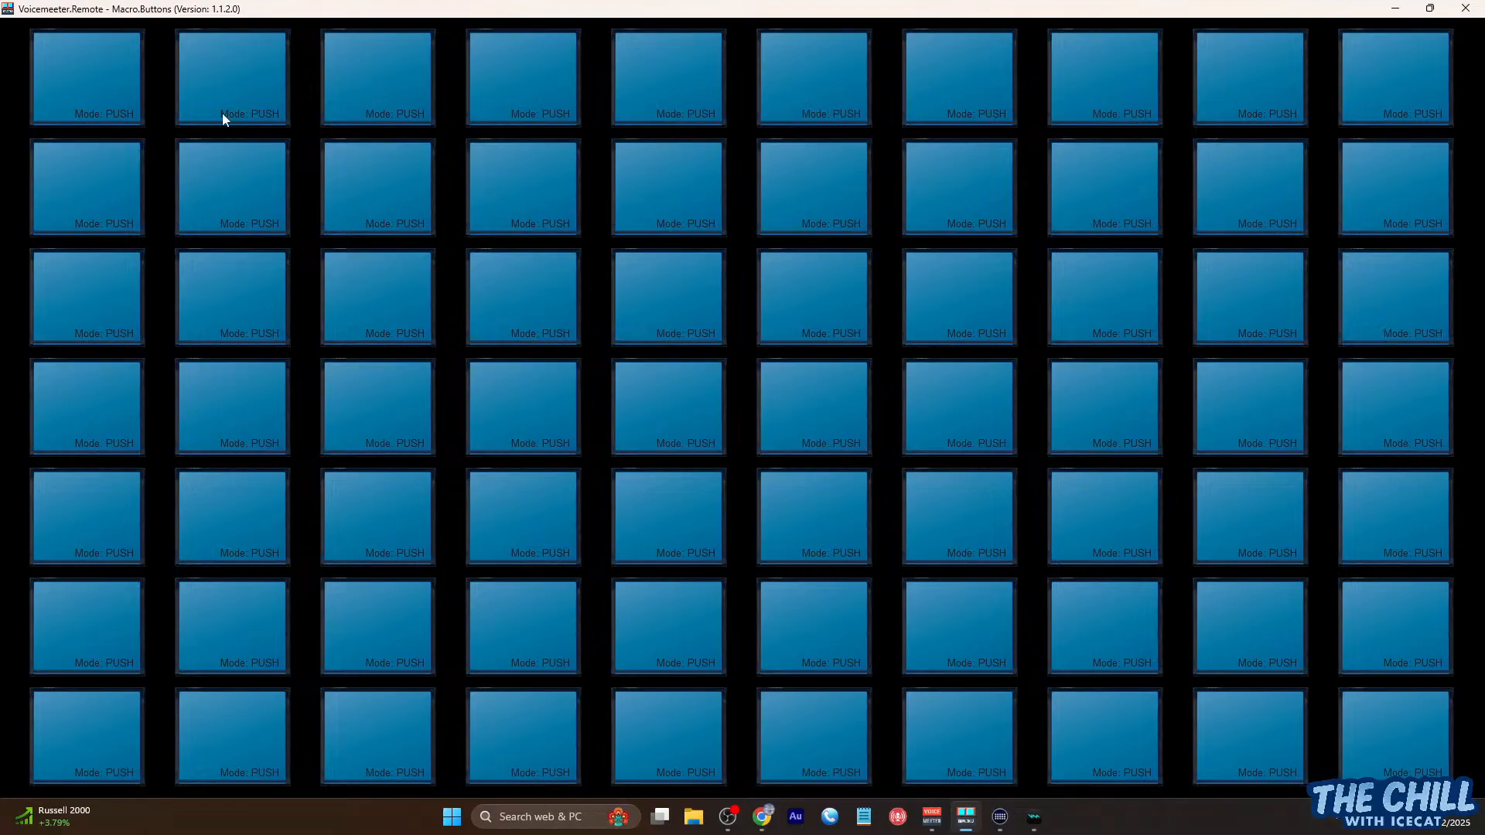
Open the configuration of the first macro button and name the button "Mic Mute"
right_click(92, 84)
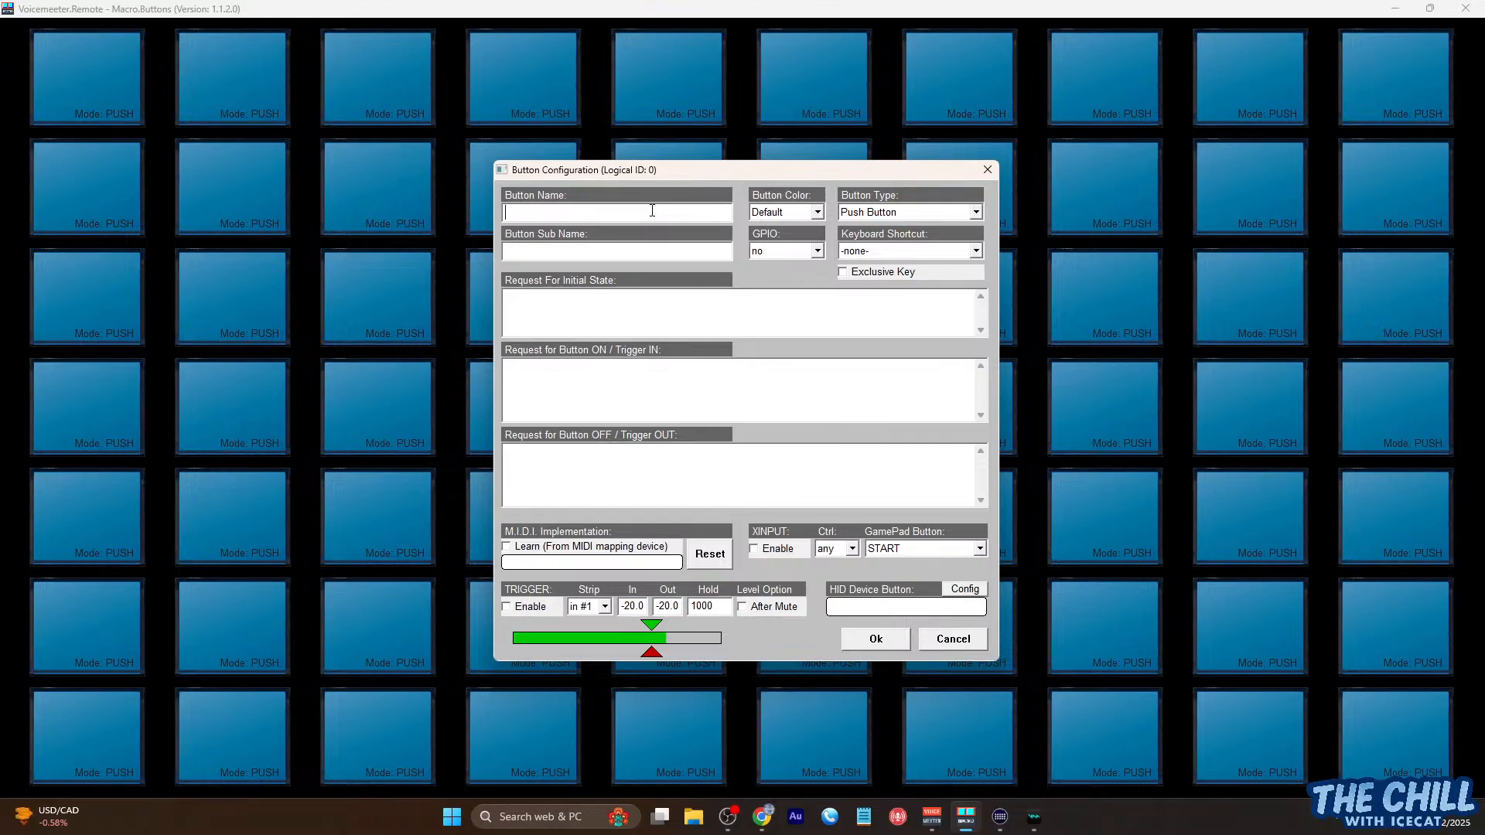
type("Mjut")
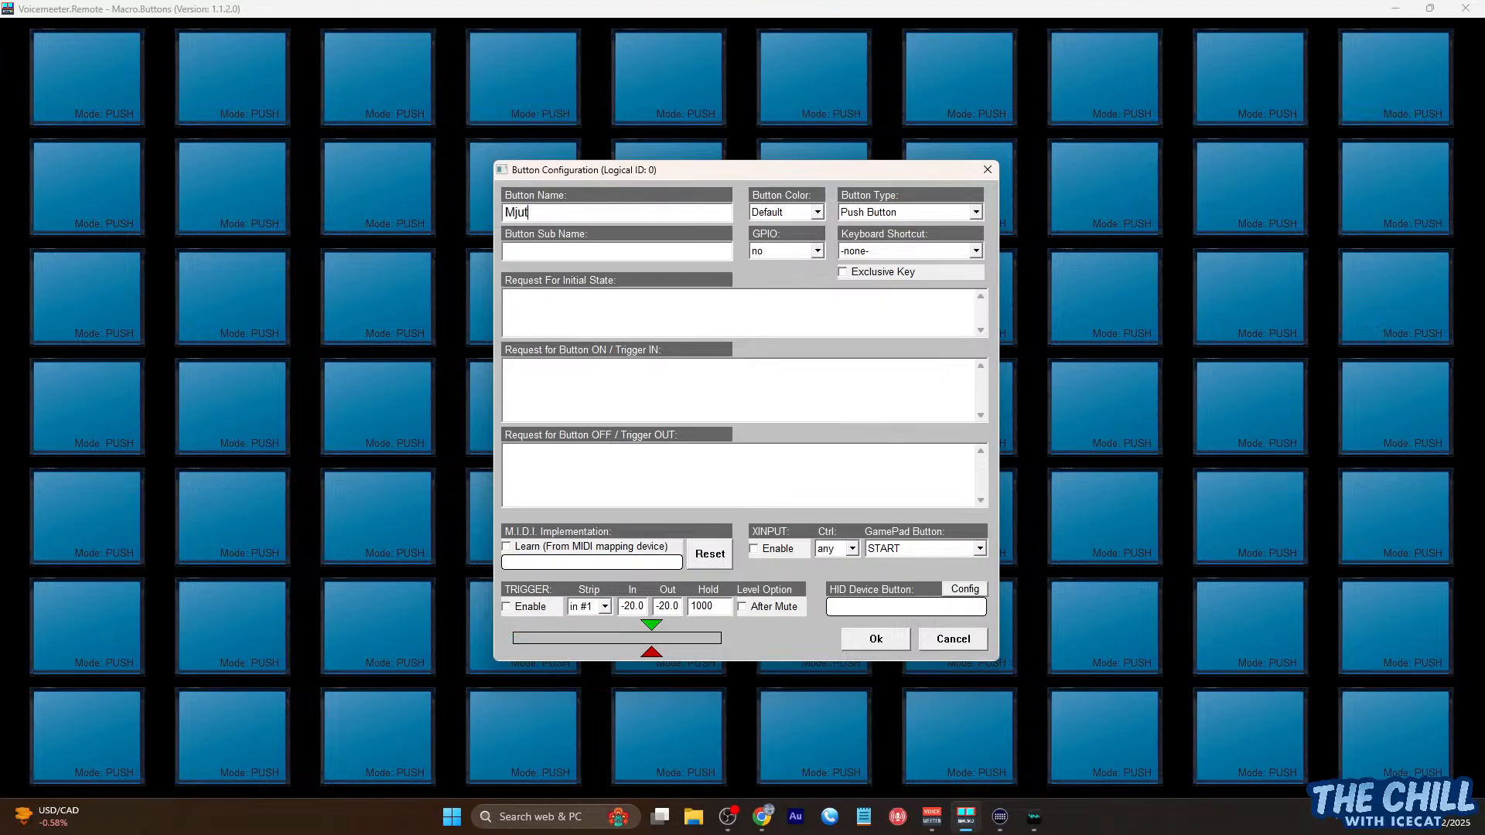
key("BackSpace")
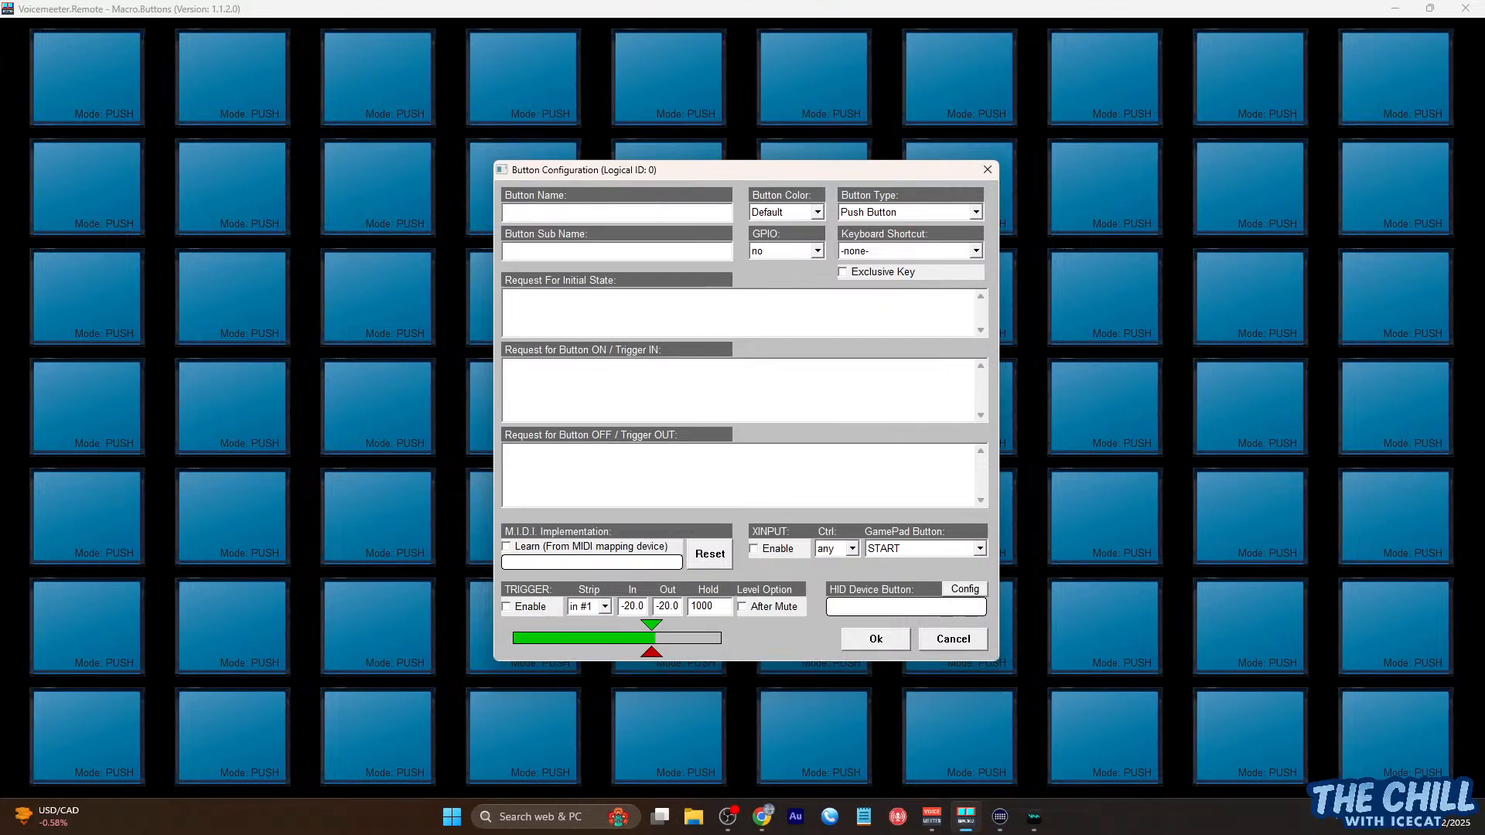
type("Mic Mute")
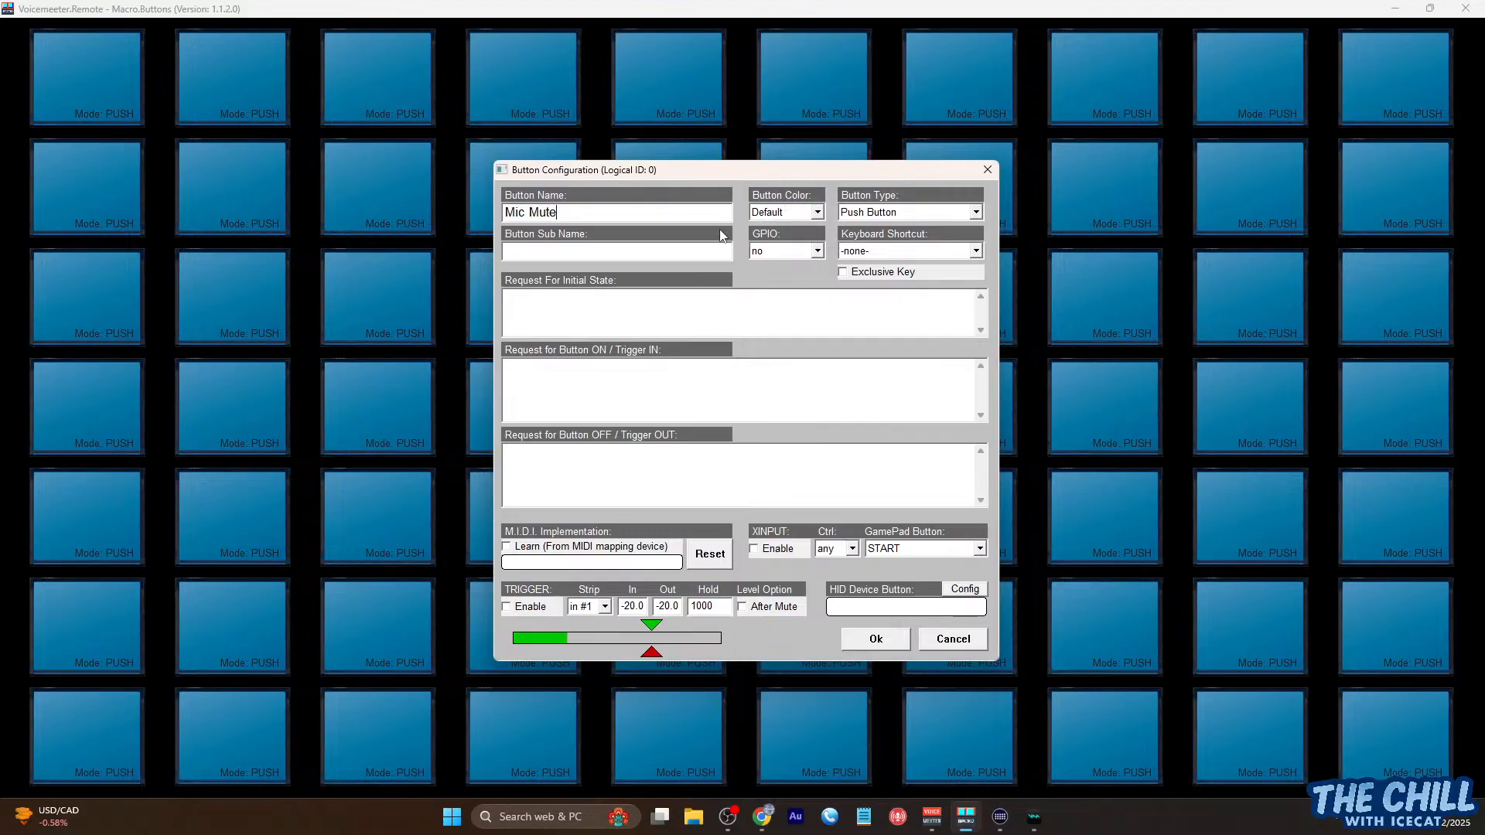
Set the Mic Mute button's color to Color #8 and its type to Push Button
left_click(816, 215)
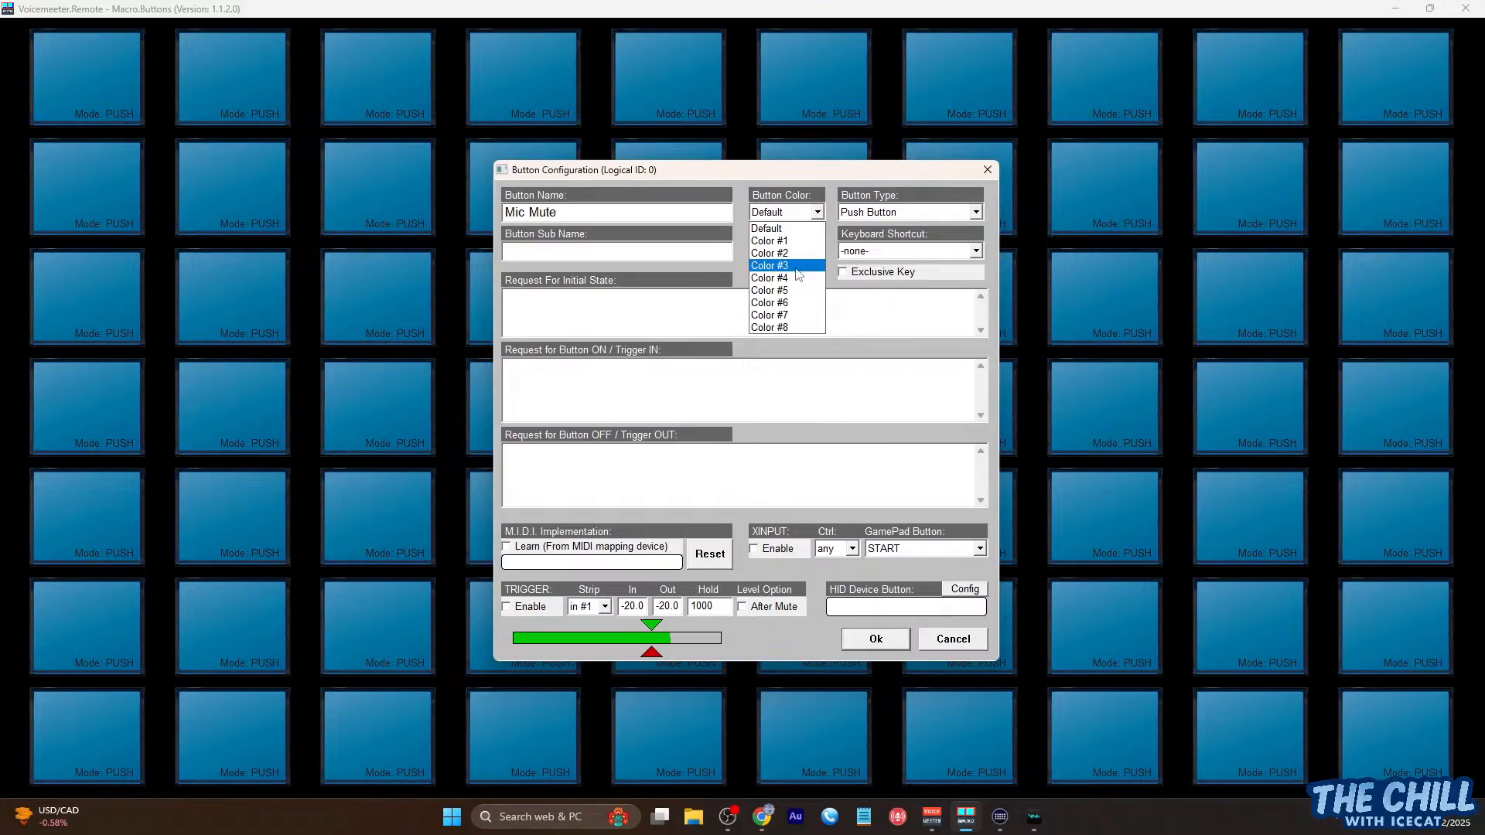
left_click(788, 329)
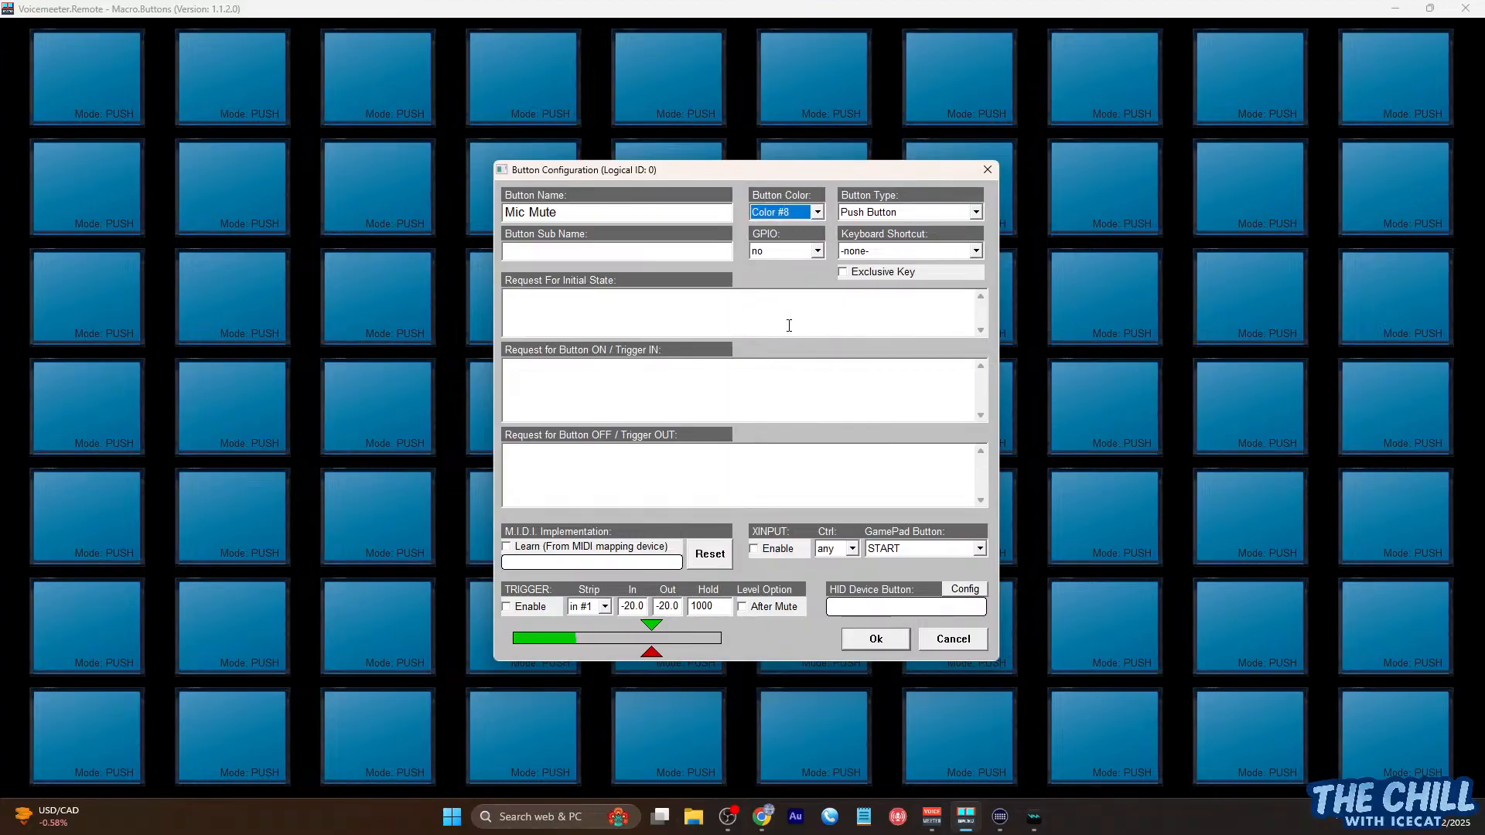
left_click(977, 216)
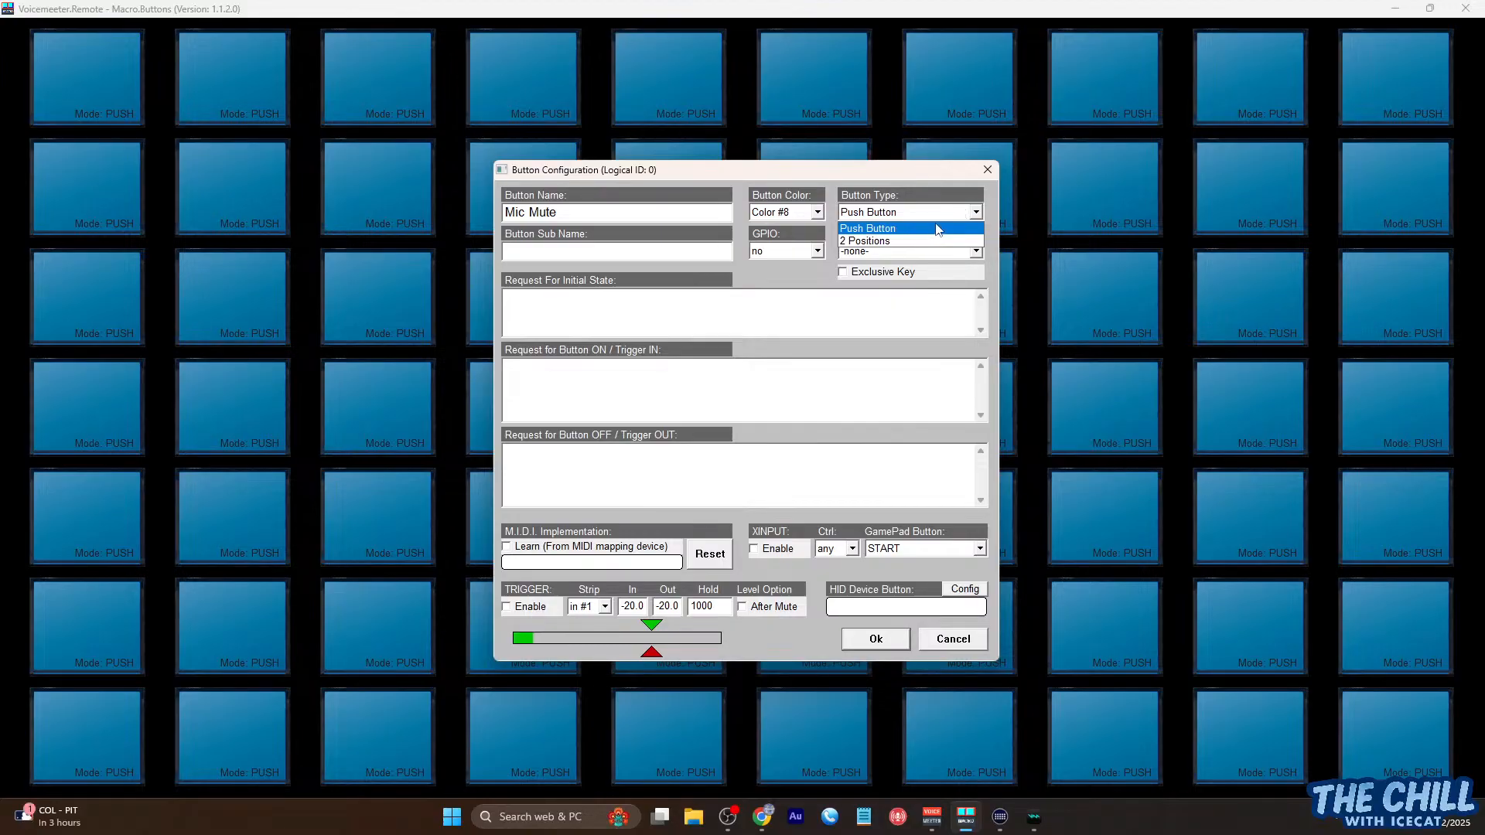
left_click(863, 230)
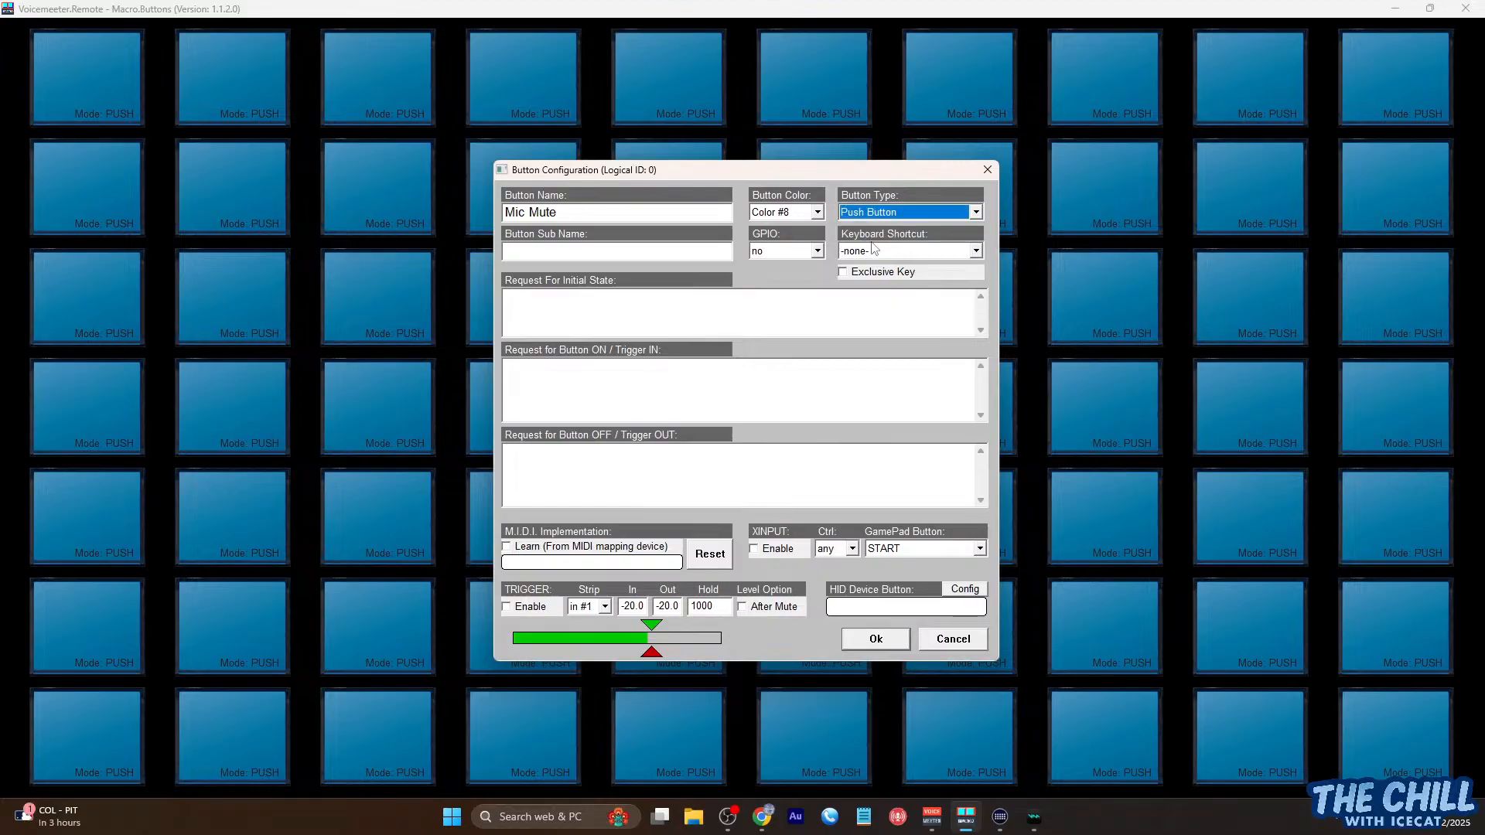
left_click(846, 322)
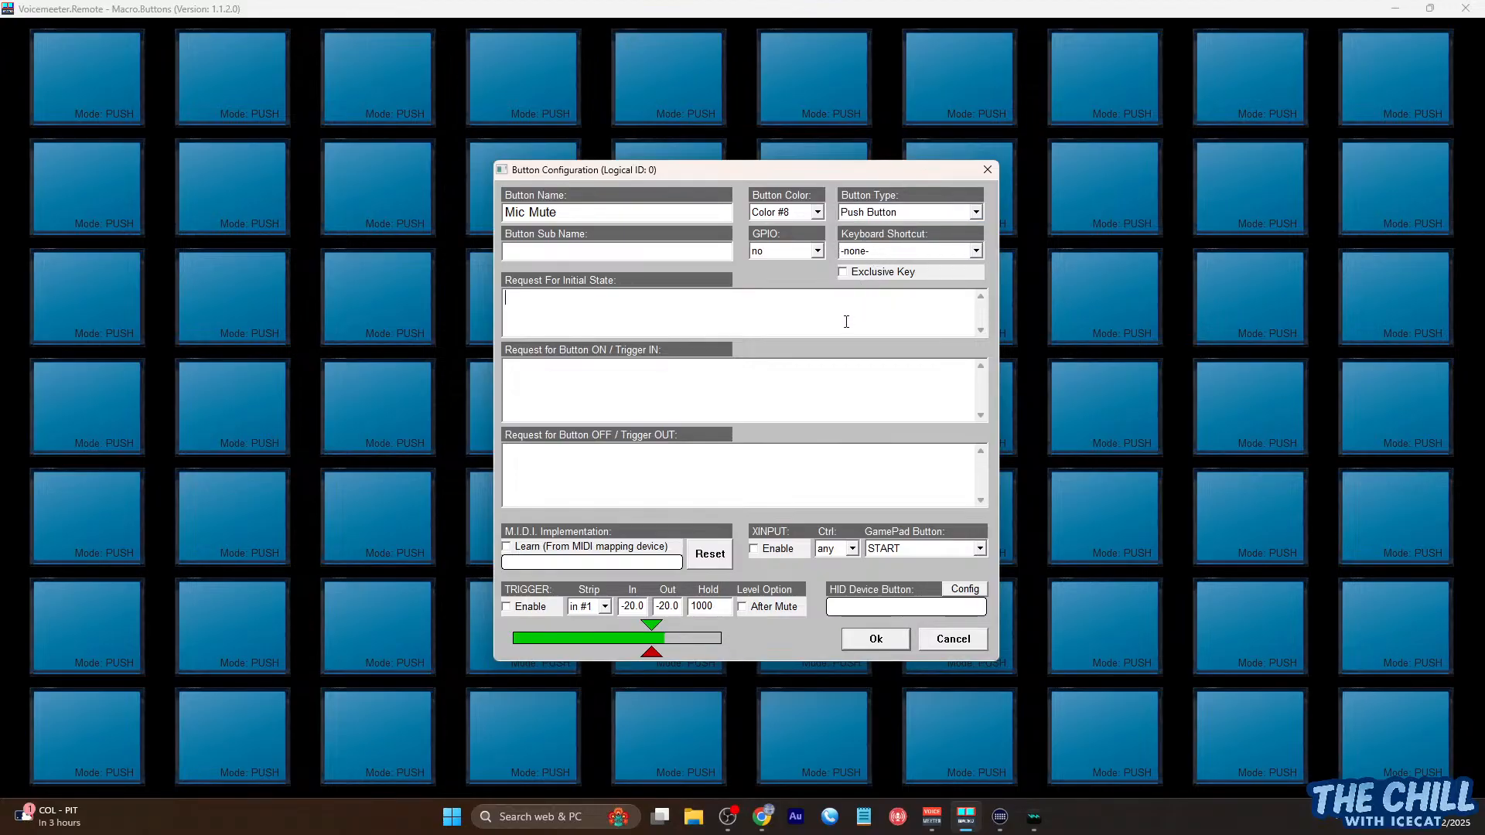
Enter "Voicemeeter Control Strip 0" as the sub name of the Mic Mute button
left_click(697, 252)
type("Voimeter ControlStr")
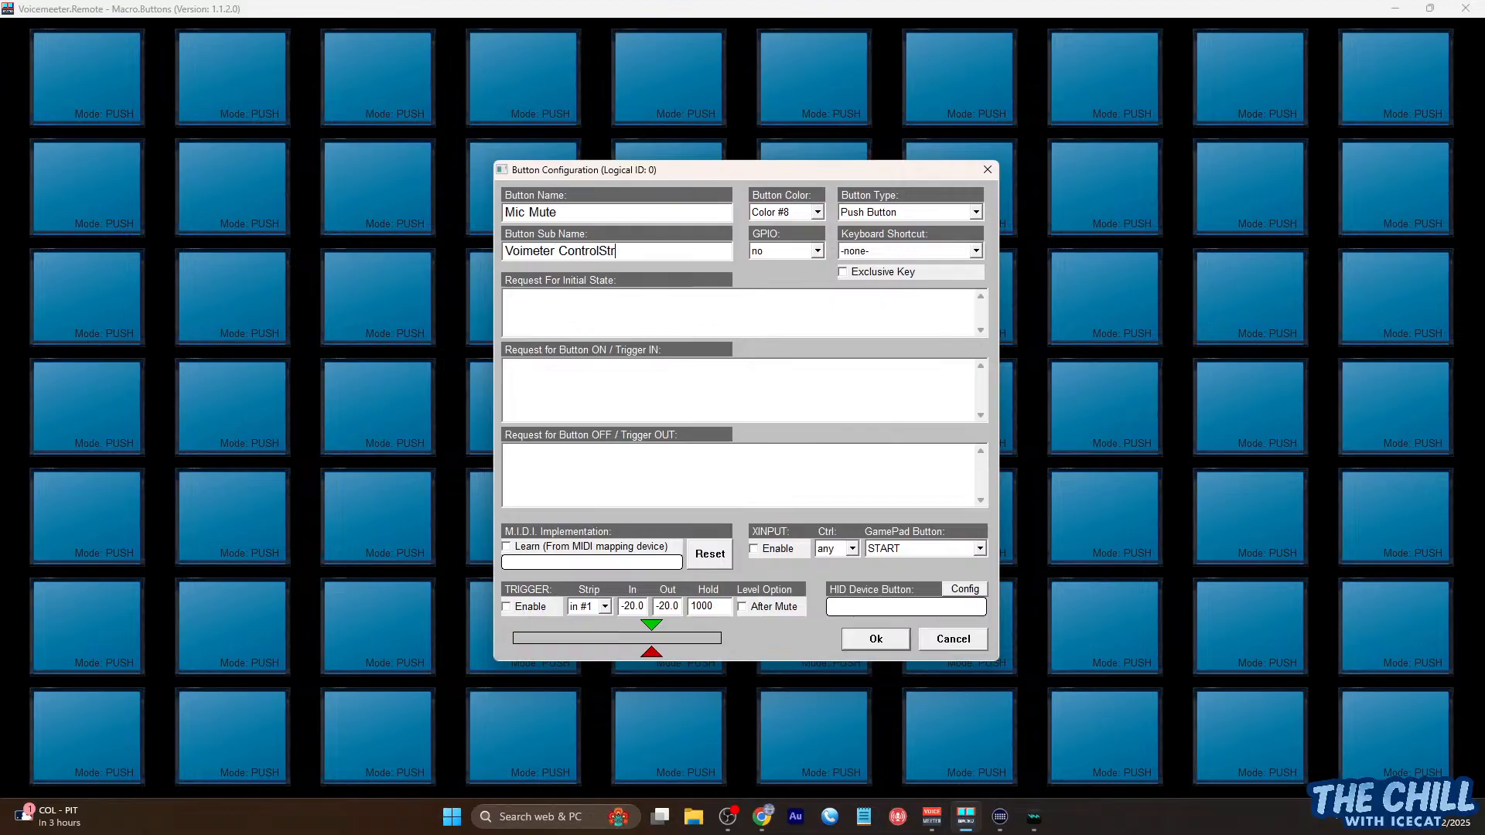
type("ip )")
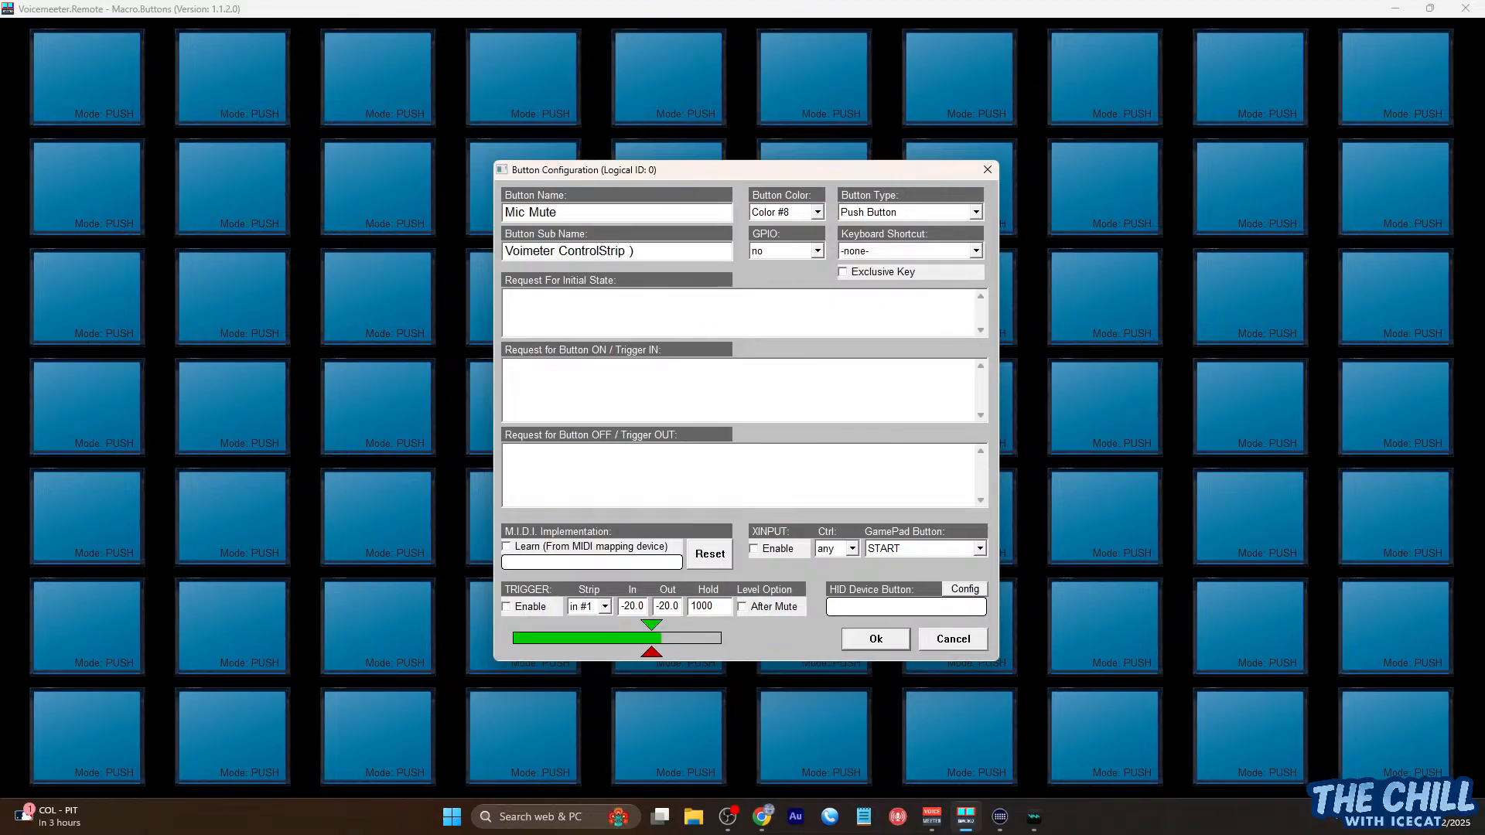
key("BackSpace")
type("00")
key("BackSpace")
left_click(553, 250)
key("Left")
type("ce")
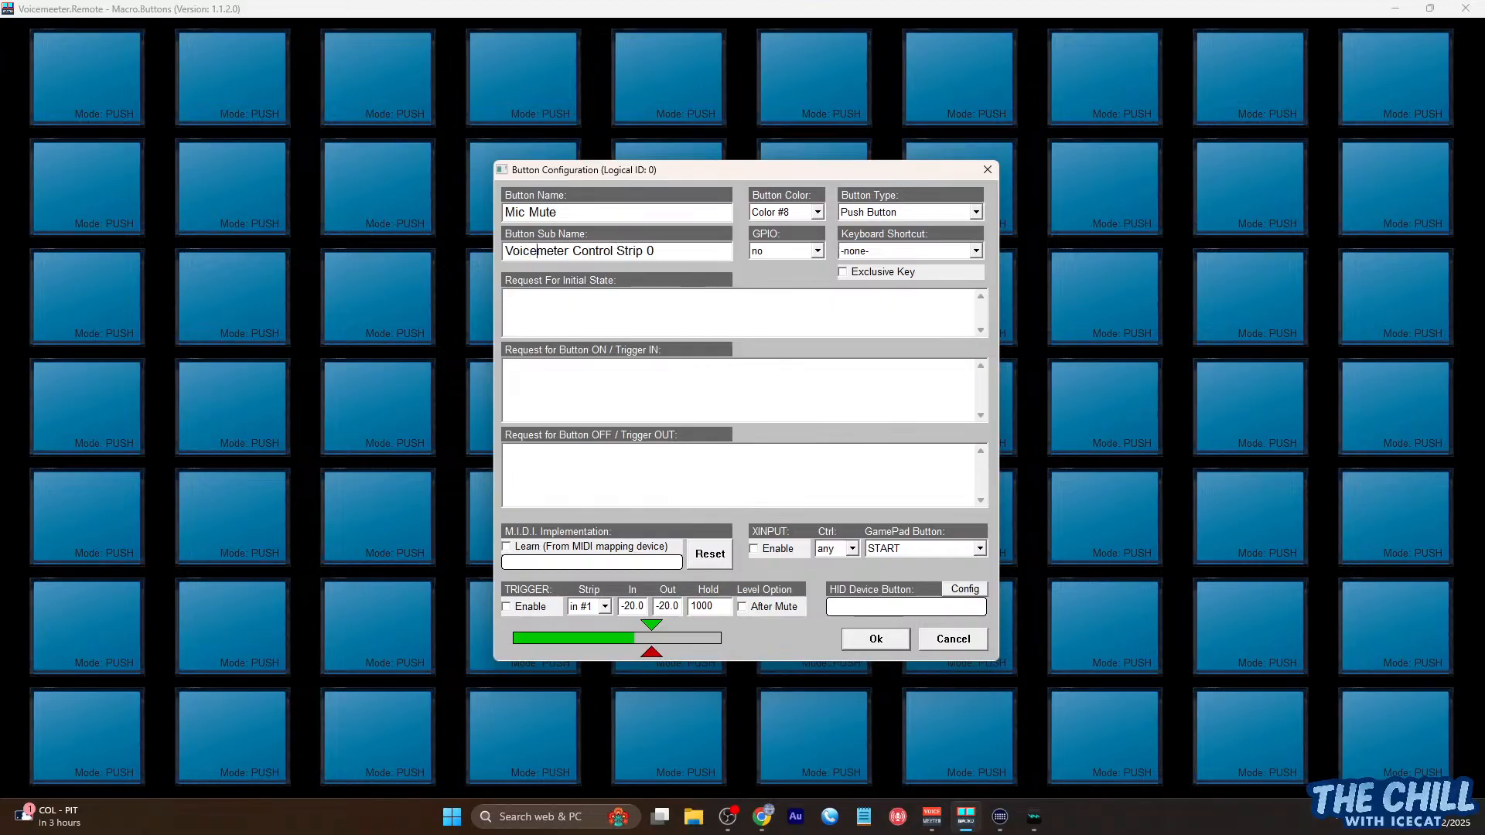
key("Right")
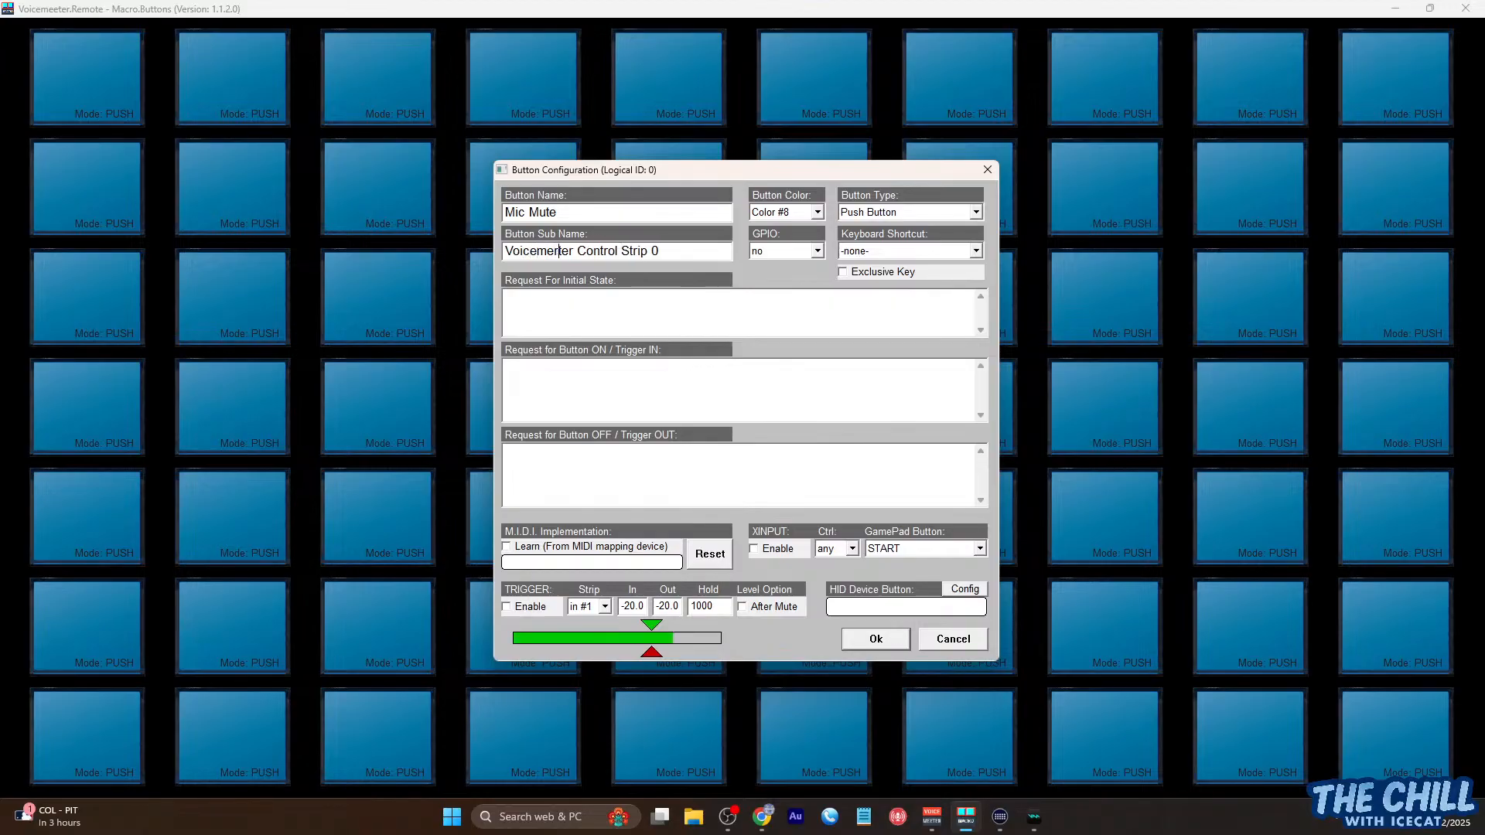
type("e")
key("Right")
key("Right")
key("Right")
key("Right")
key("Right")
key("Right")
key("Right")
key("Right")
key("Right")
key("Right")
key("Right")
key("Right")
key("Right")
key("Right")
key("Right")
key("Right")
key("Right")
key("Right")
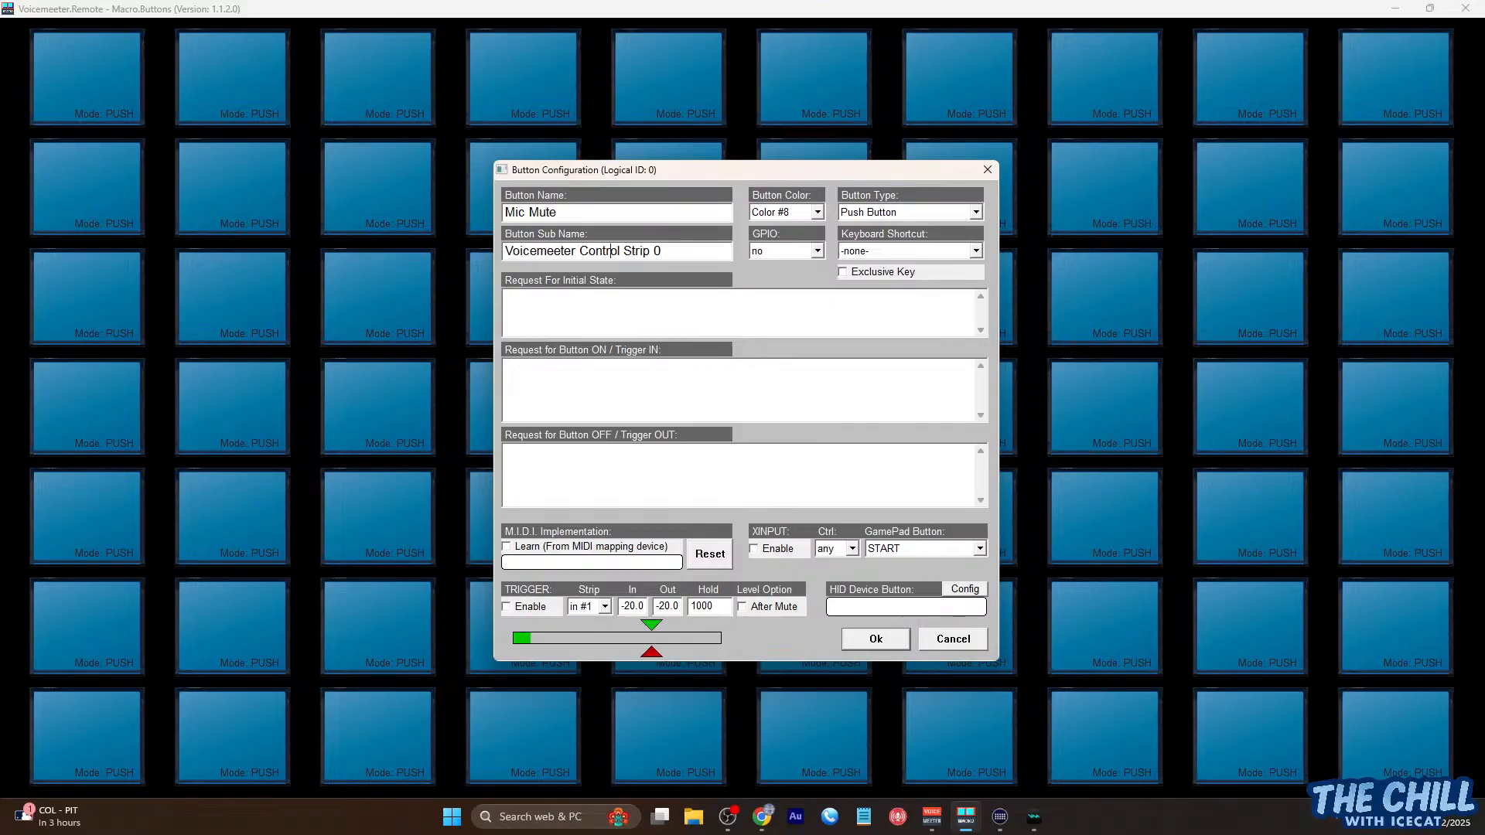
key("Left")
key("Left")
key("Left")
key("Left")
key("Left")
key("Left")
key("Left")
key("Left")
key("Left")
key("Left")
key("Left")
key("Left")
key("Left")
key("Left")
key("Left")
key("Left")
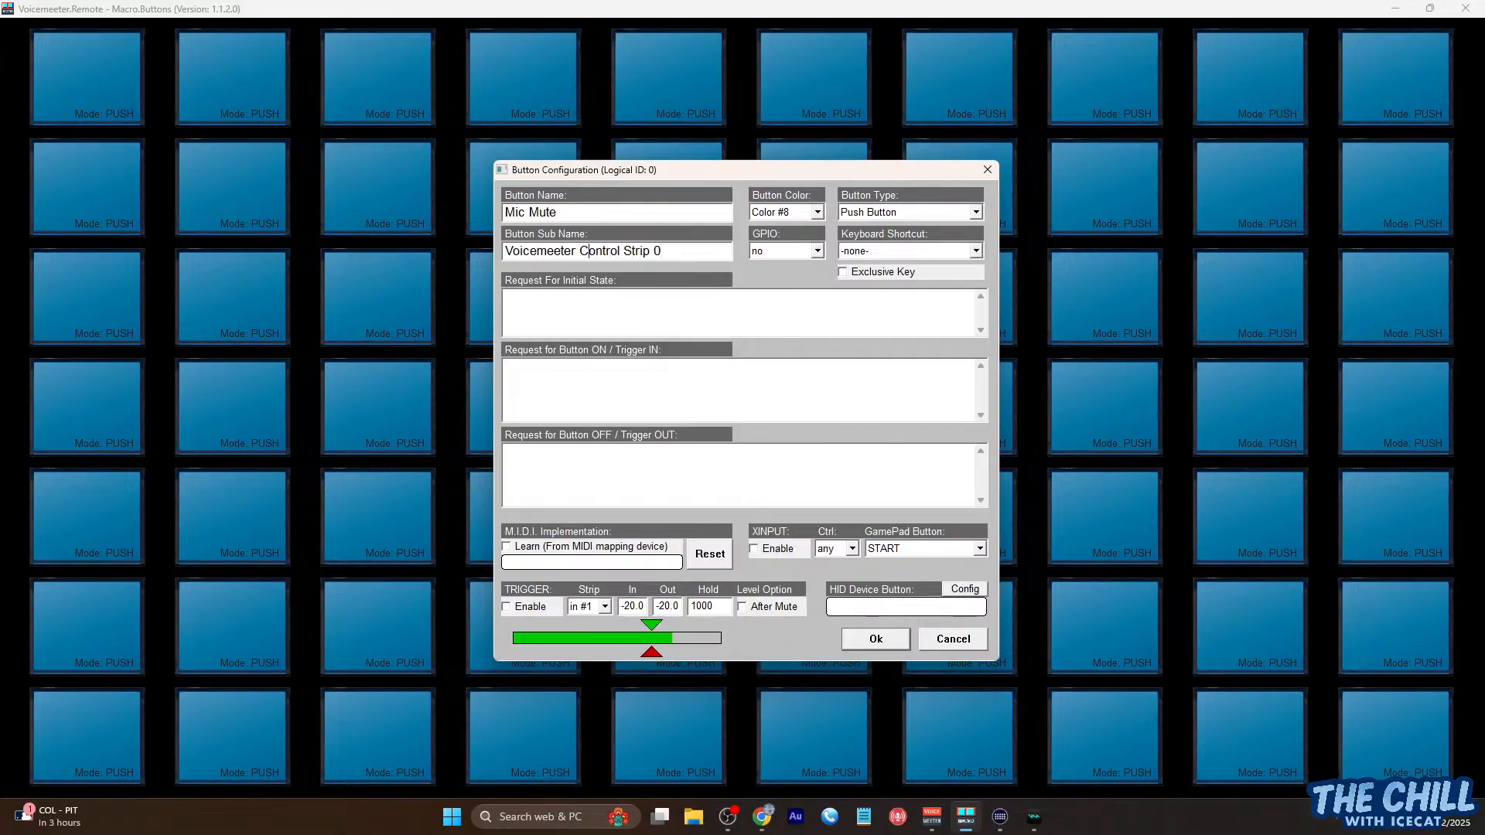
key("Right")
Examine the GPIO options and the available keyboard shortcuts for the Mic Mute button, leaving the shortcut at -none-
left_click(816, 253)
left_click(815, 255)
left_click(976, 253)
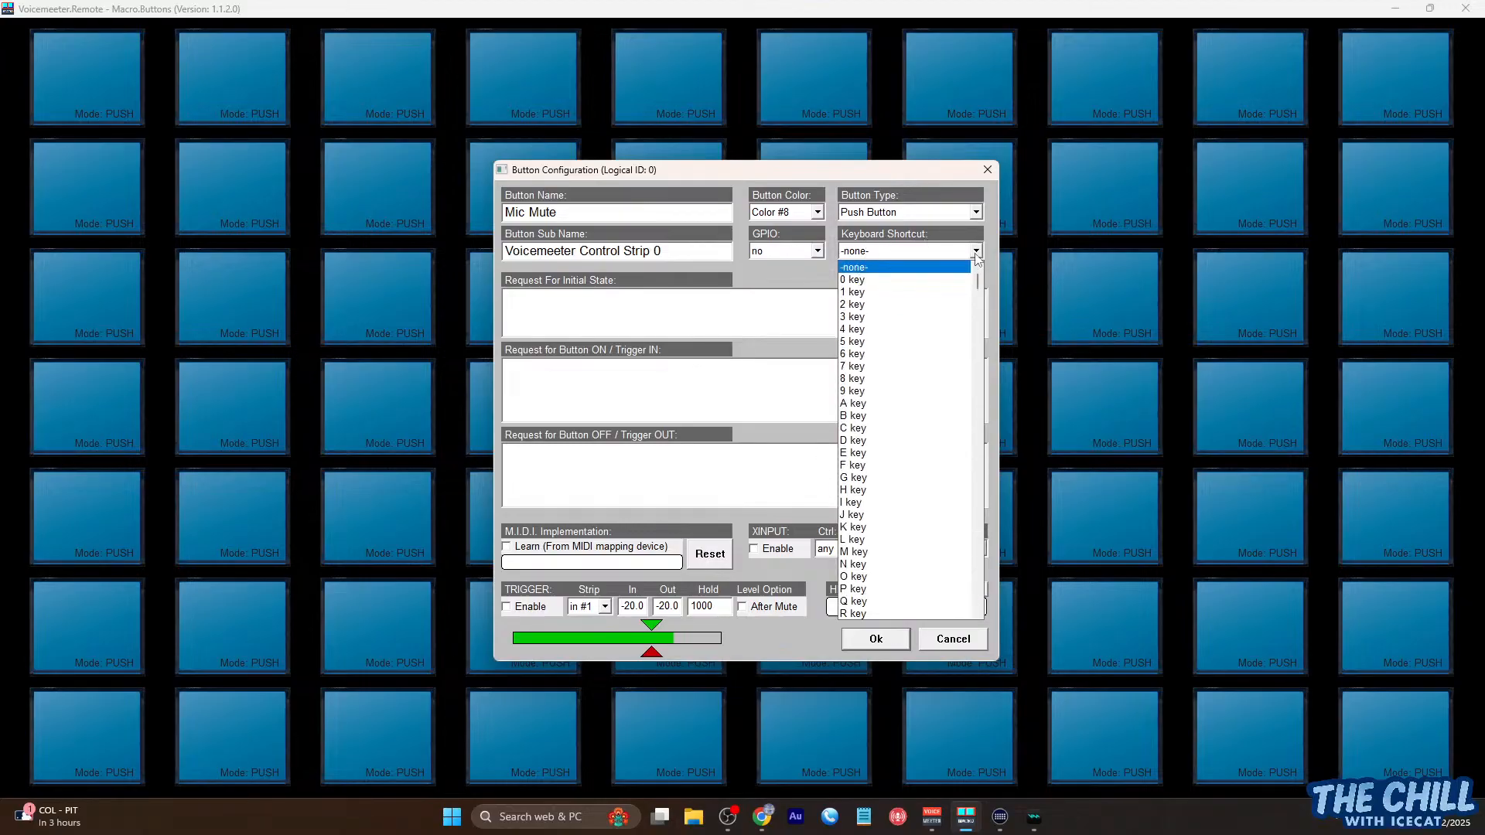
scroll(949, 288, "down", 1)
scroll(950, 292, "down", 12)
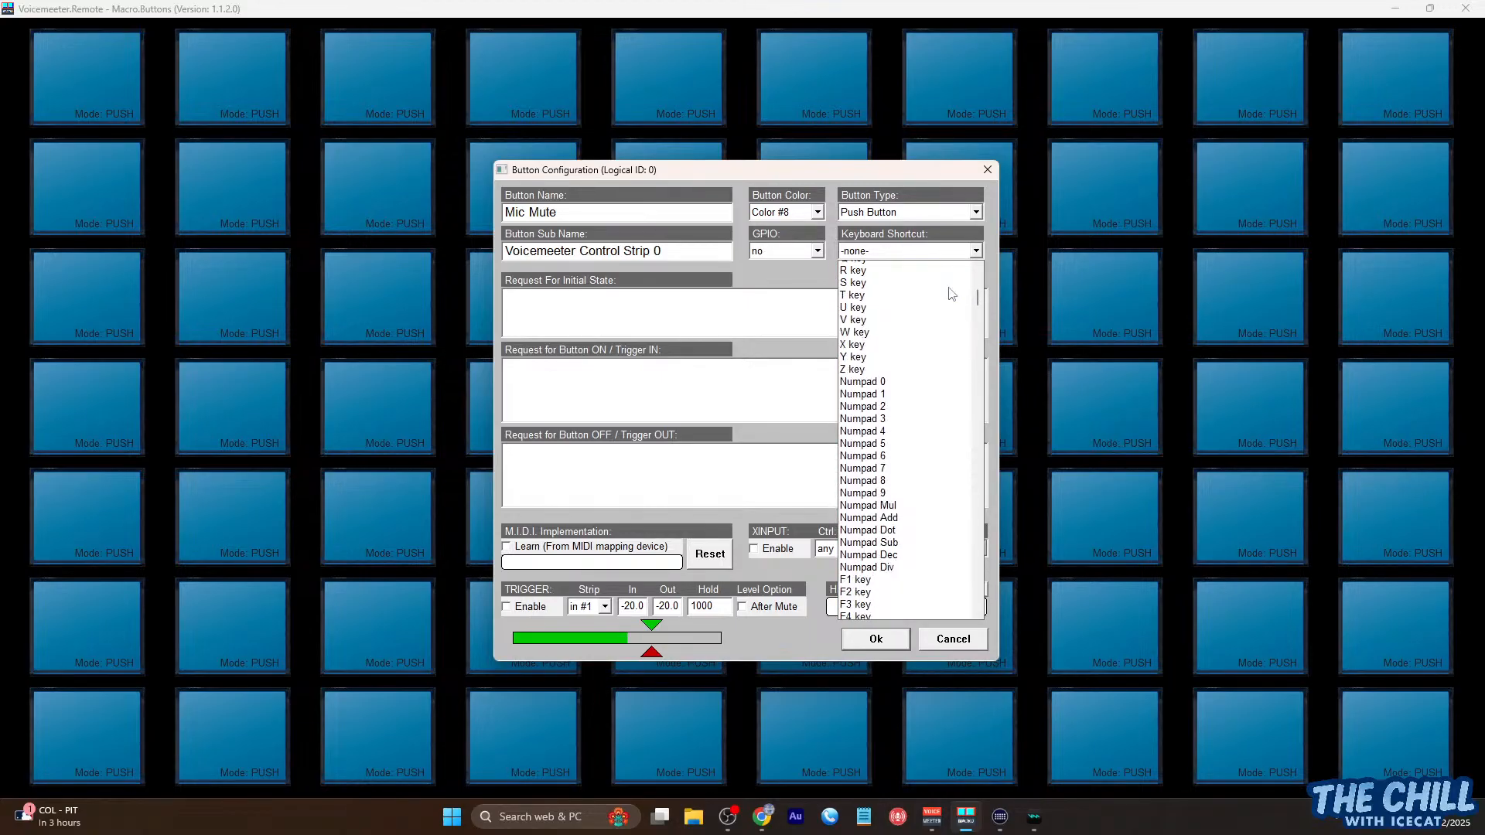
scroll(950, 292, "down", 15)
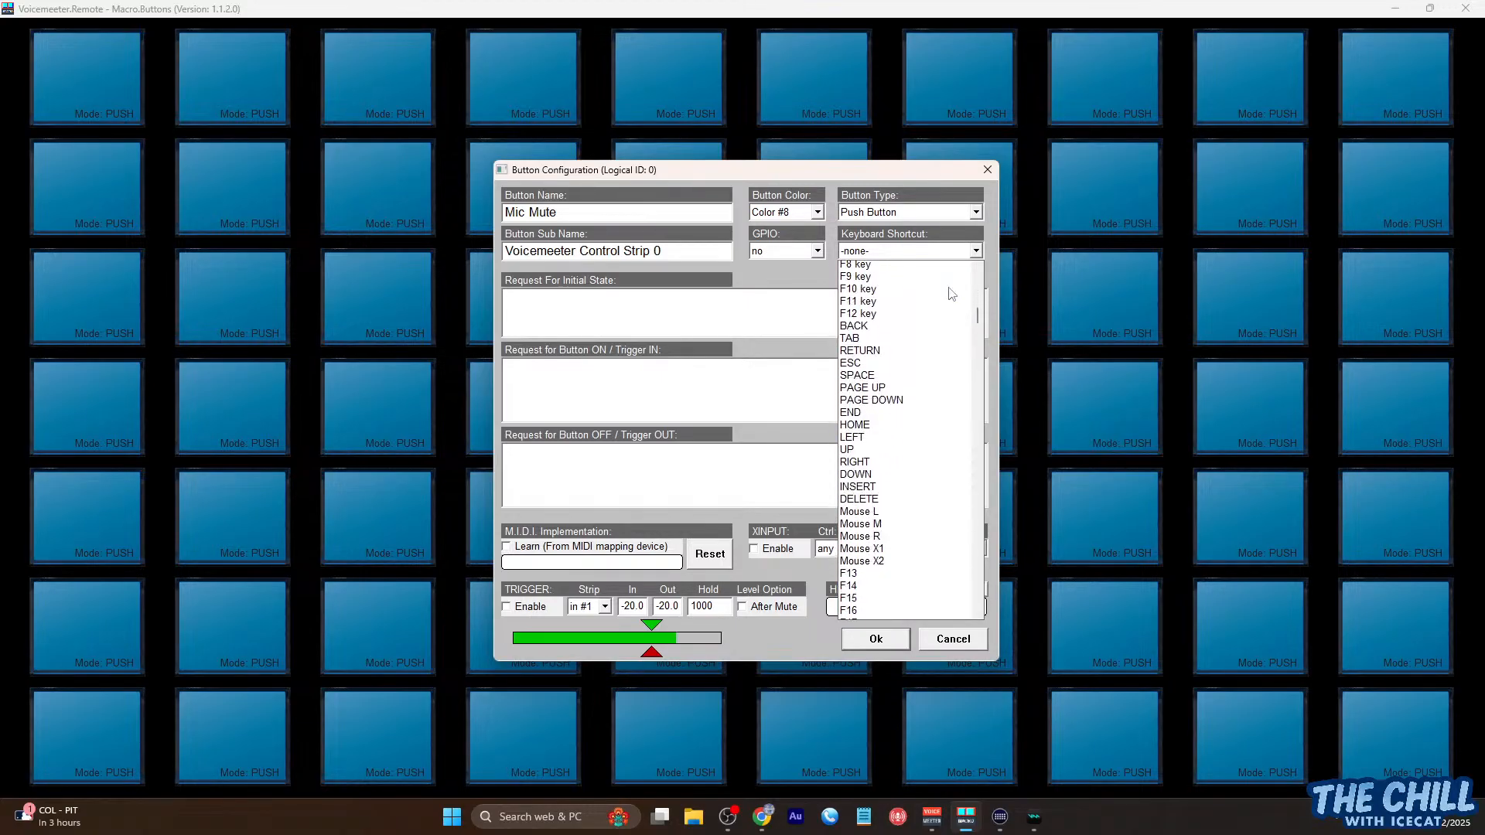
scroll(950, 292, "down", 15)
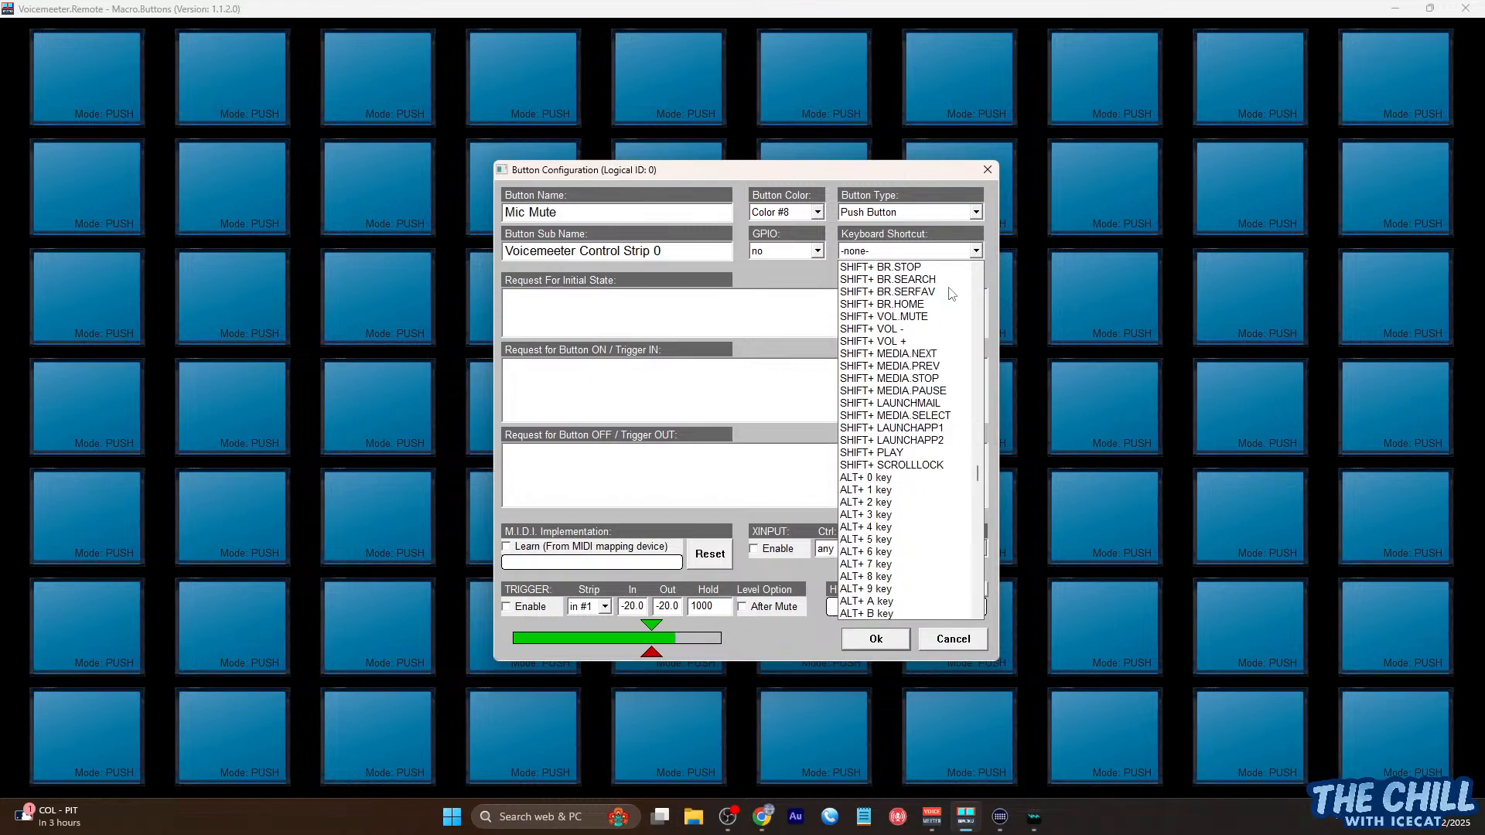
scroll(951, 292, "down", 15)
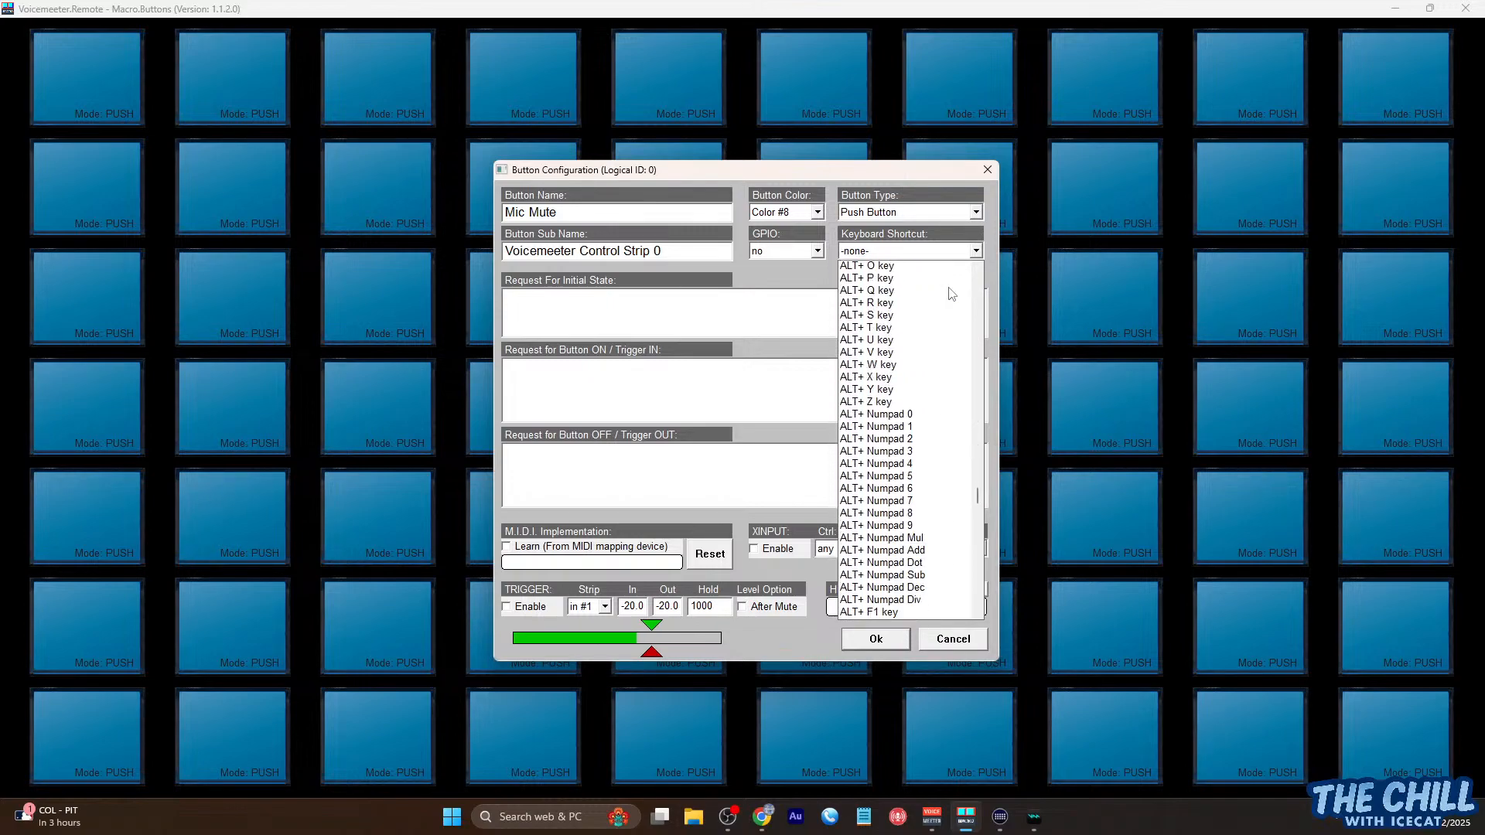
scroll(951, 293, "down", 10)
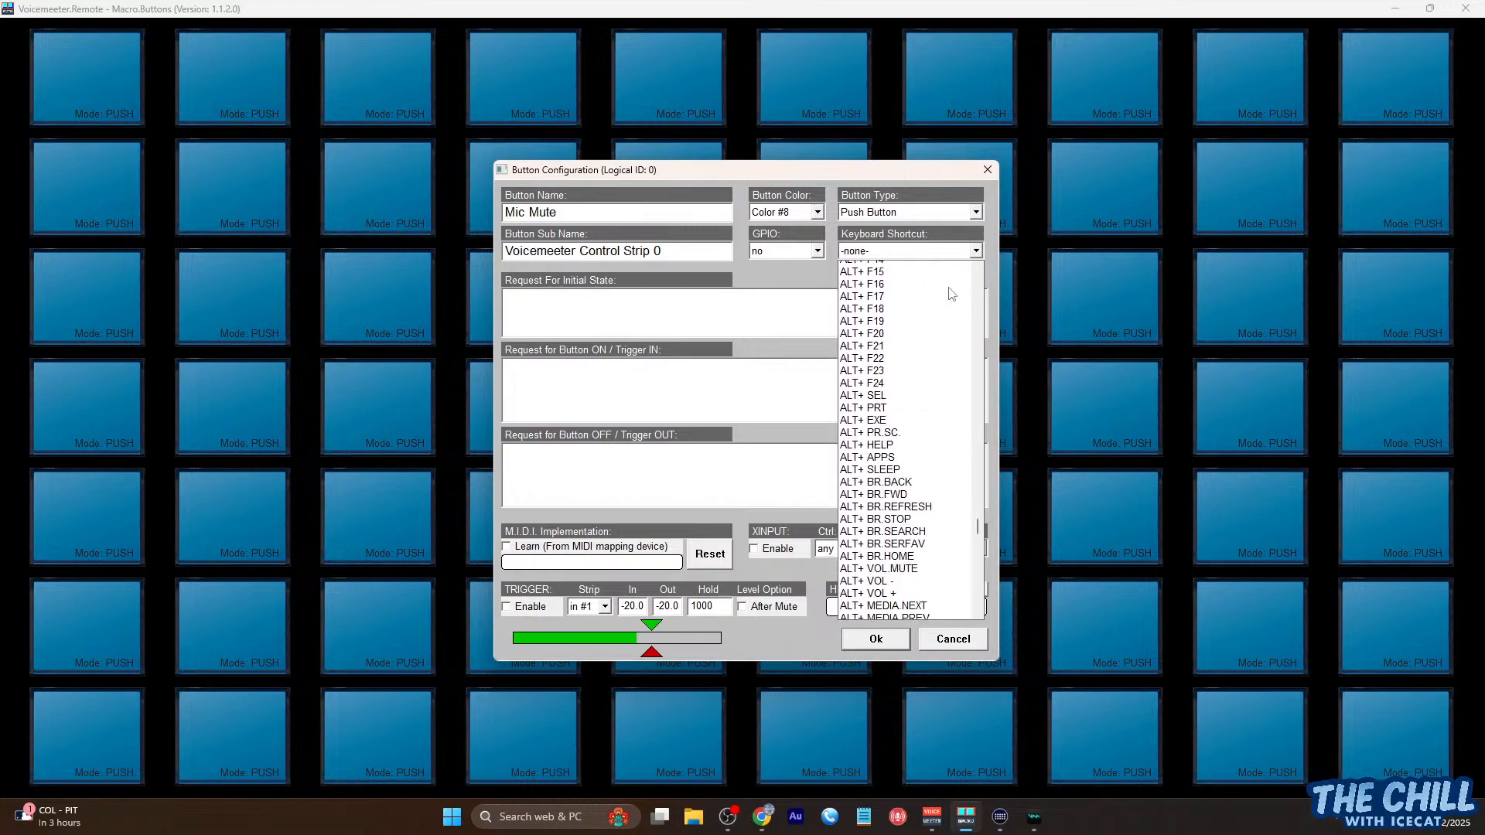
scroll(950, 293, "up", 7)
scroll(950, 292, "up", 20)
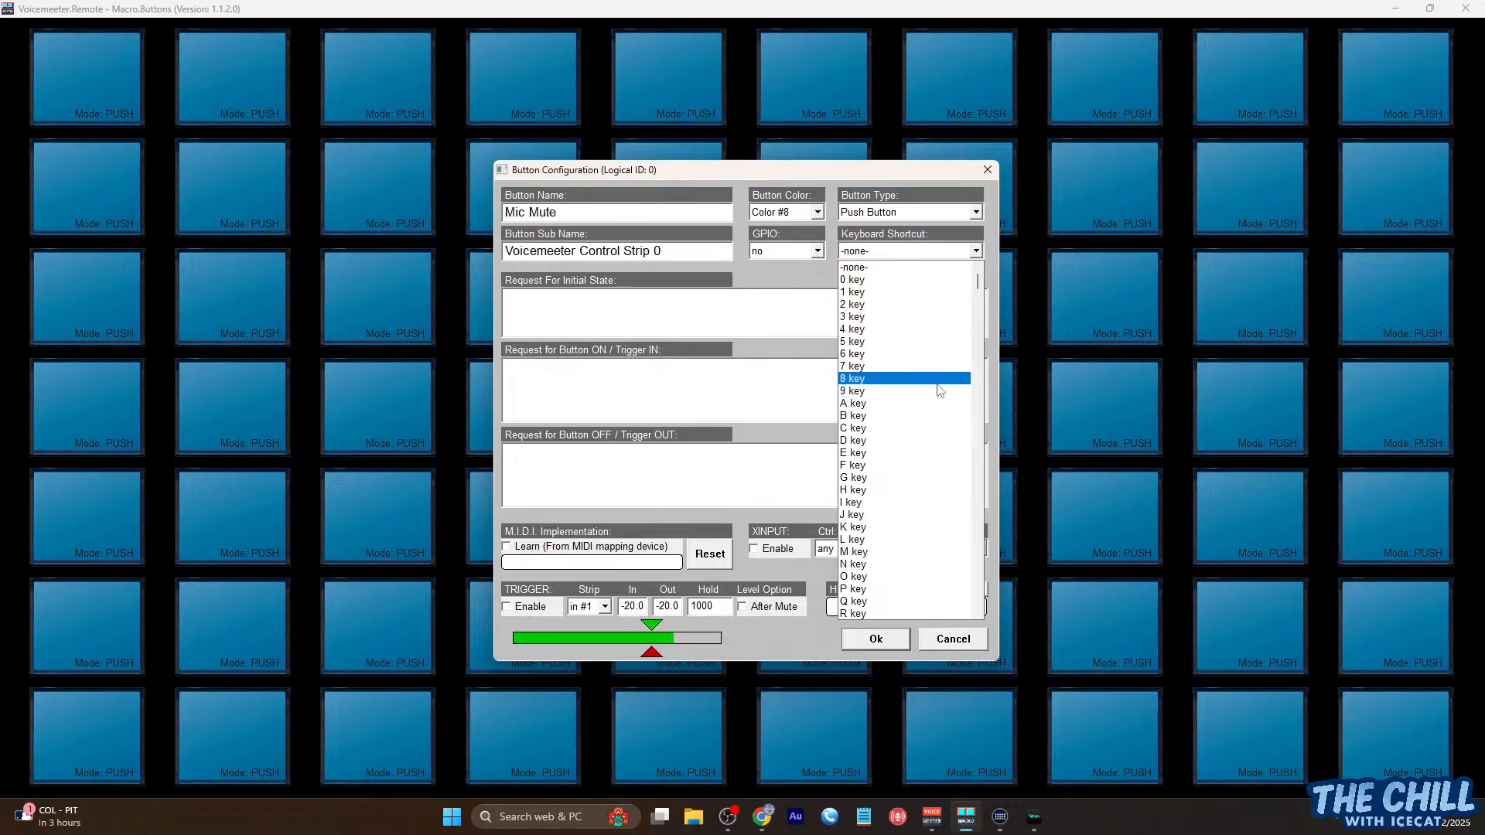
left_click(809, 311)
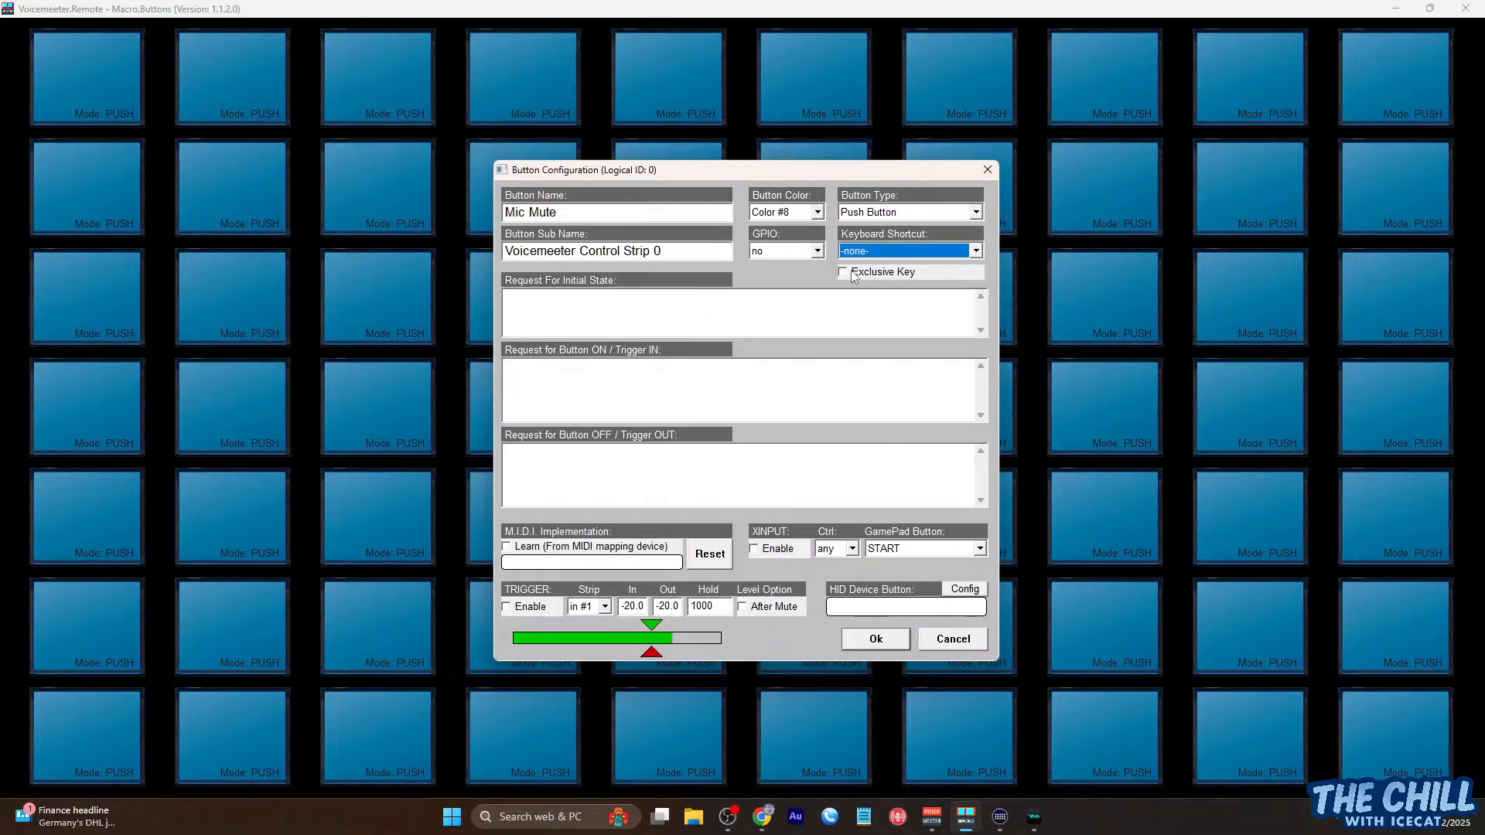
Set the keyboard shortcut of the Mic Mute button to ALT+ F1 key
left_click(975, 250)
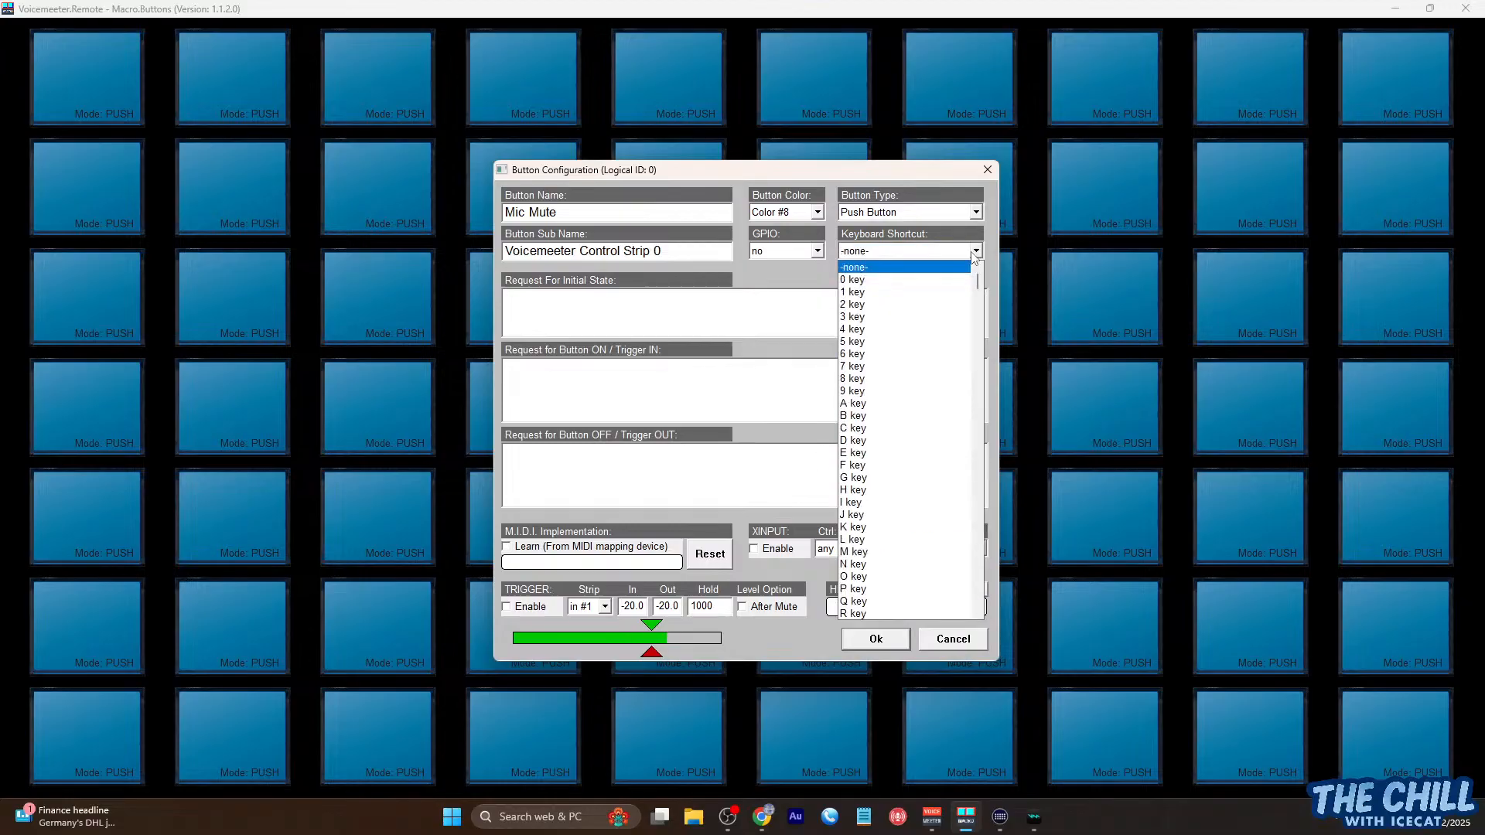
scroll(950, 300, "down", 20)
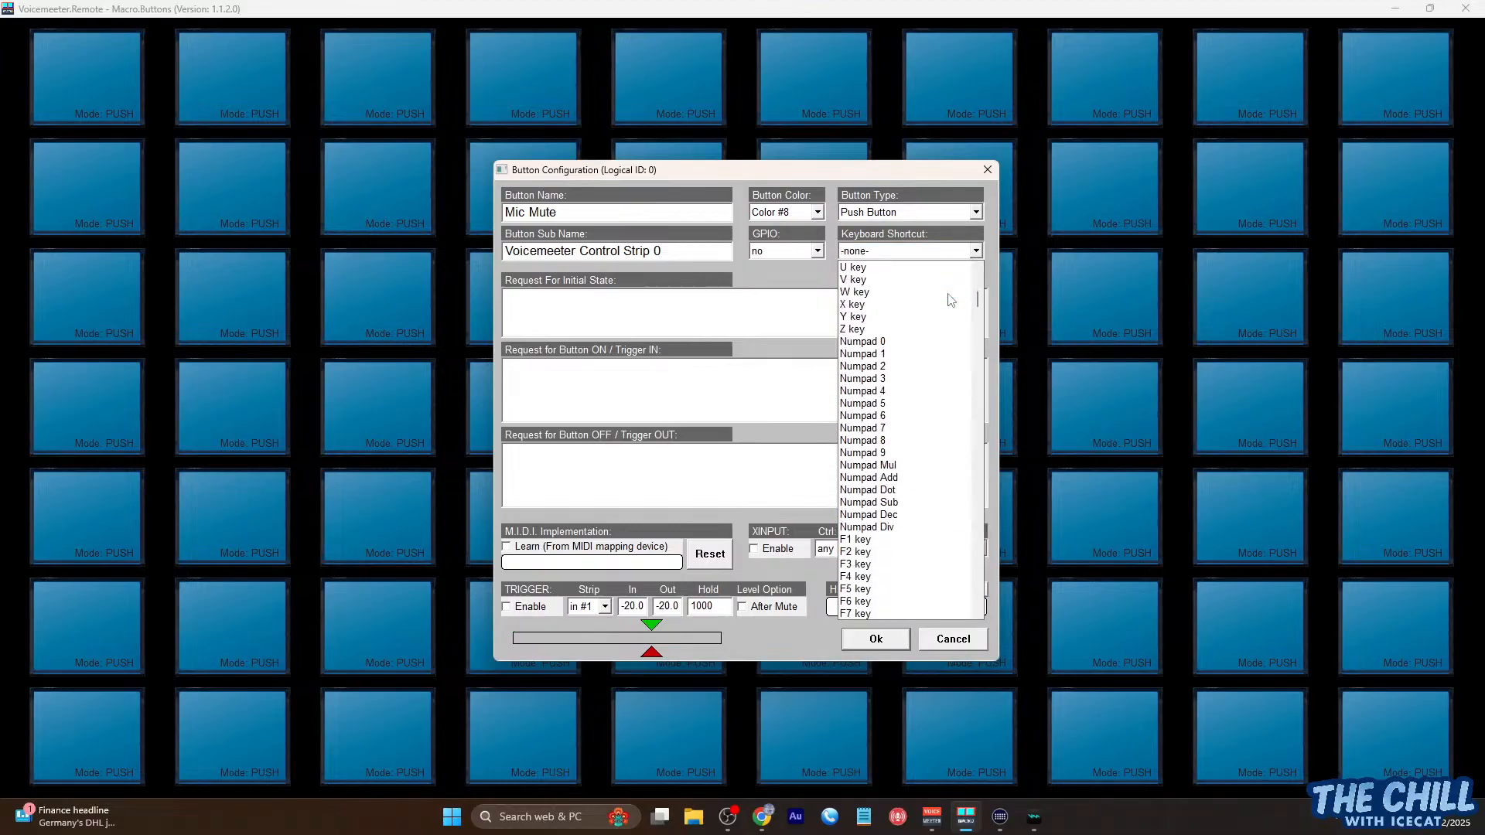
left_click_drag(979, 331, 988, 496)
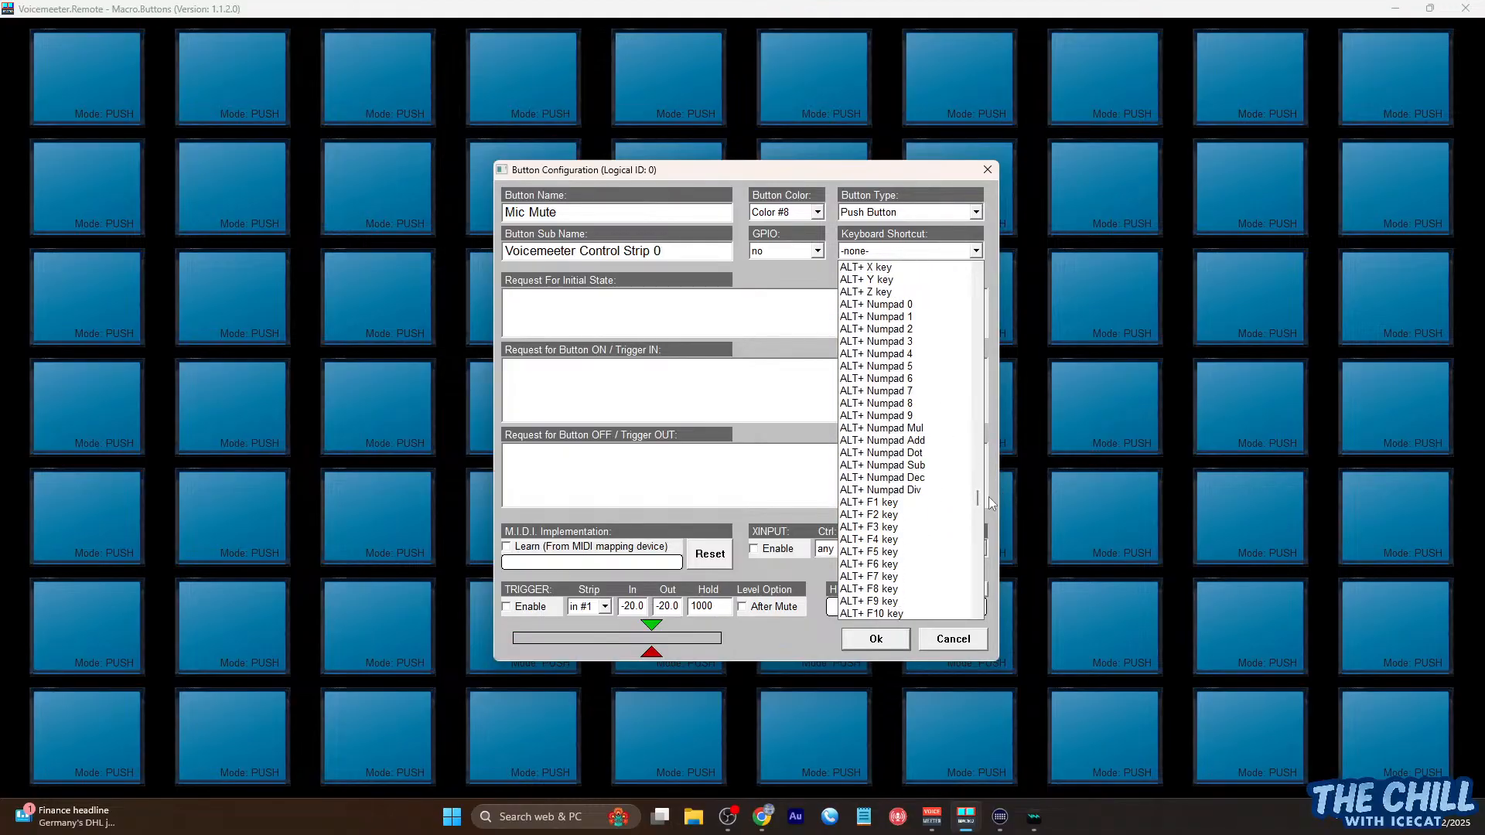
left_click(906, 502)
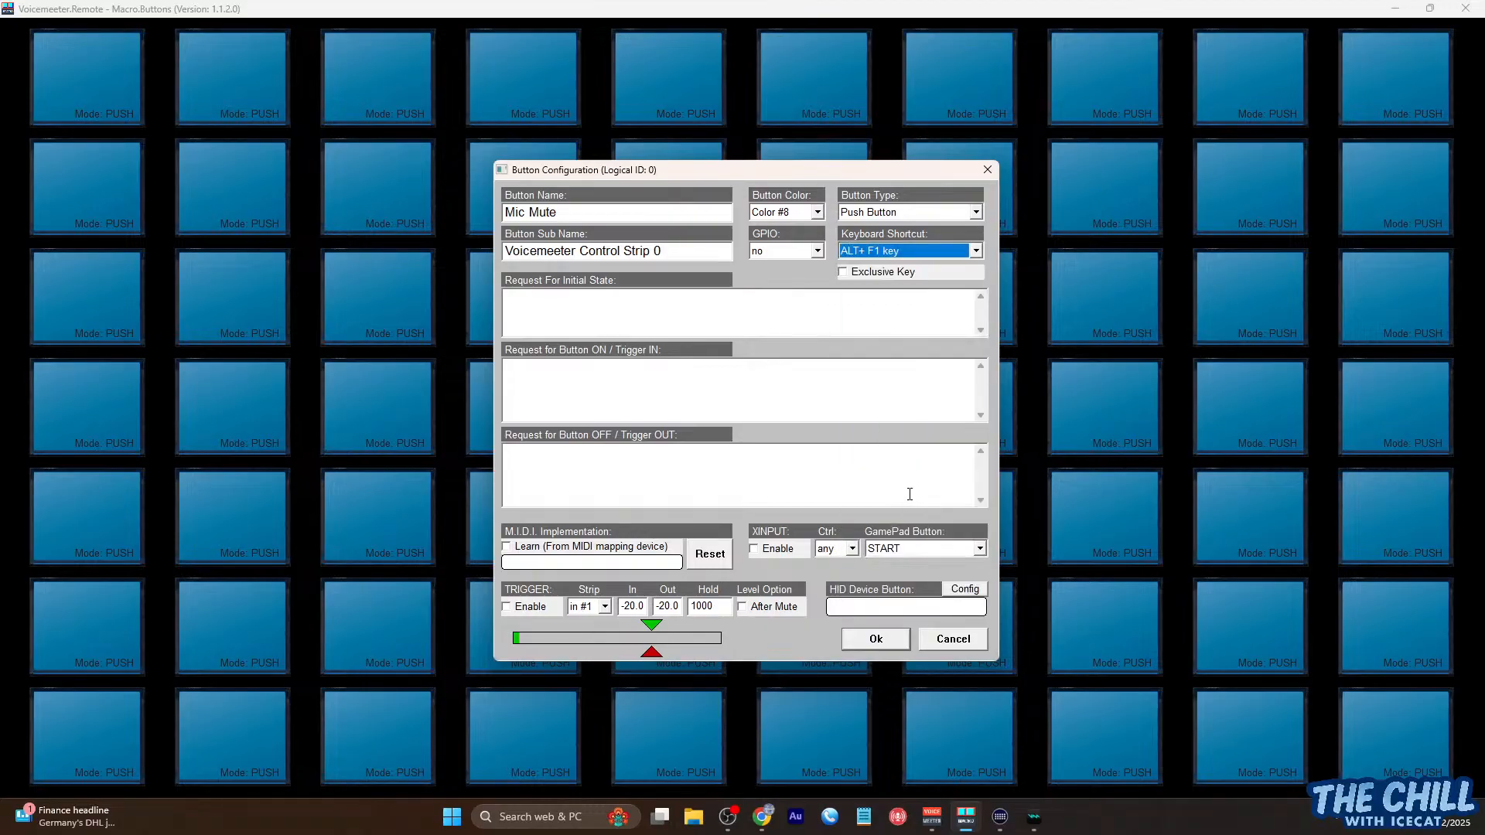
Go through the request fields for initial state, button ON and button OFF, leaving them empty, and save the Mic Mute configuration
left_click(716, 317)
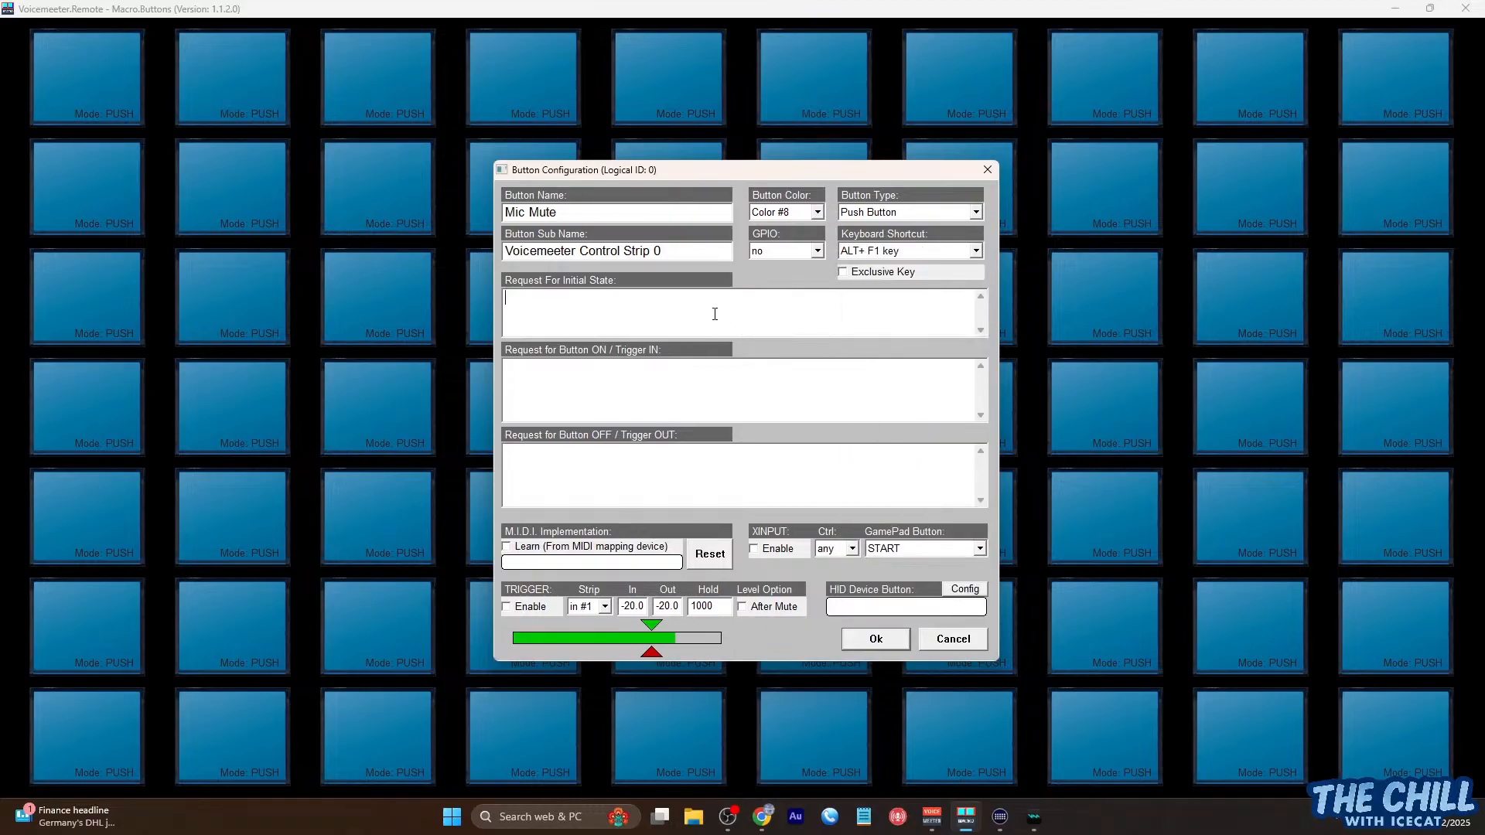
left_click(708, 375)
left_click(712, 478)
left_click(703, 312)
left_click(694, 456)
left_click(690, 386)
left_click(873, 639)
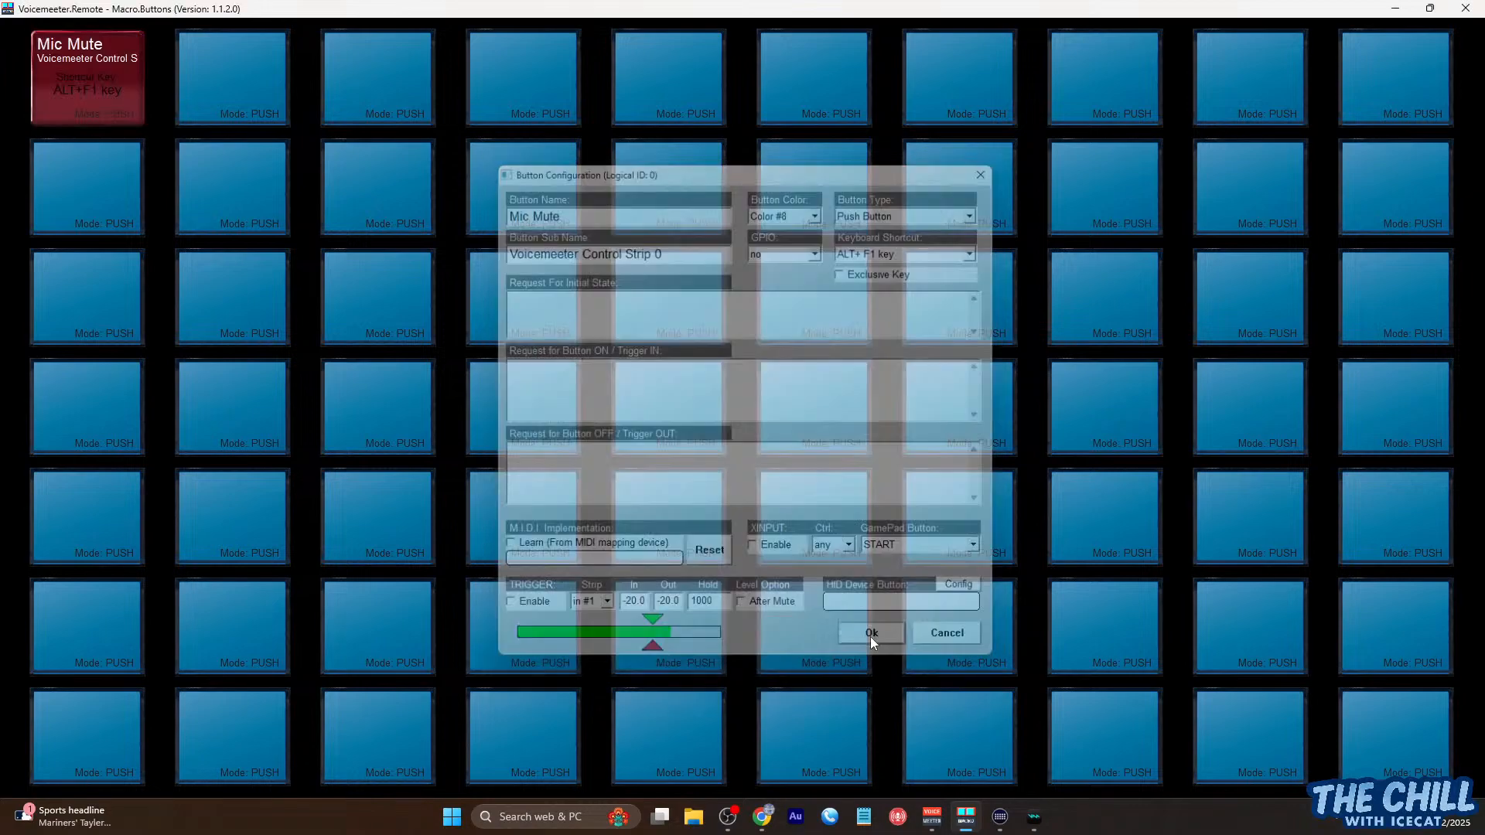
Try out the Mic Mute macro button and reopen its configuration
left_click(82, 95)
left_click(82, 94)
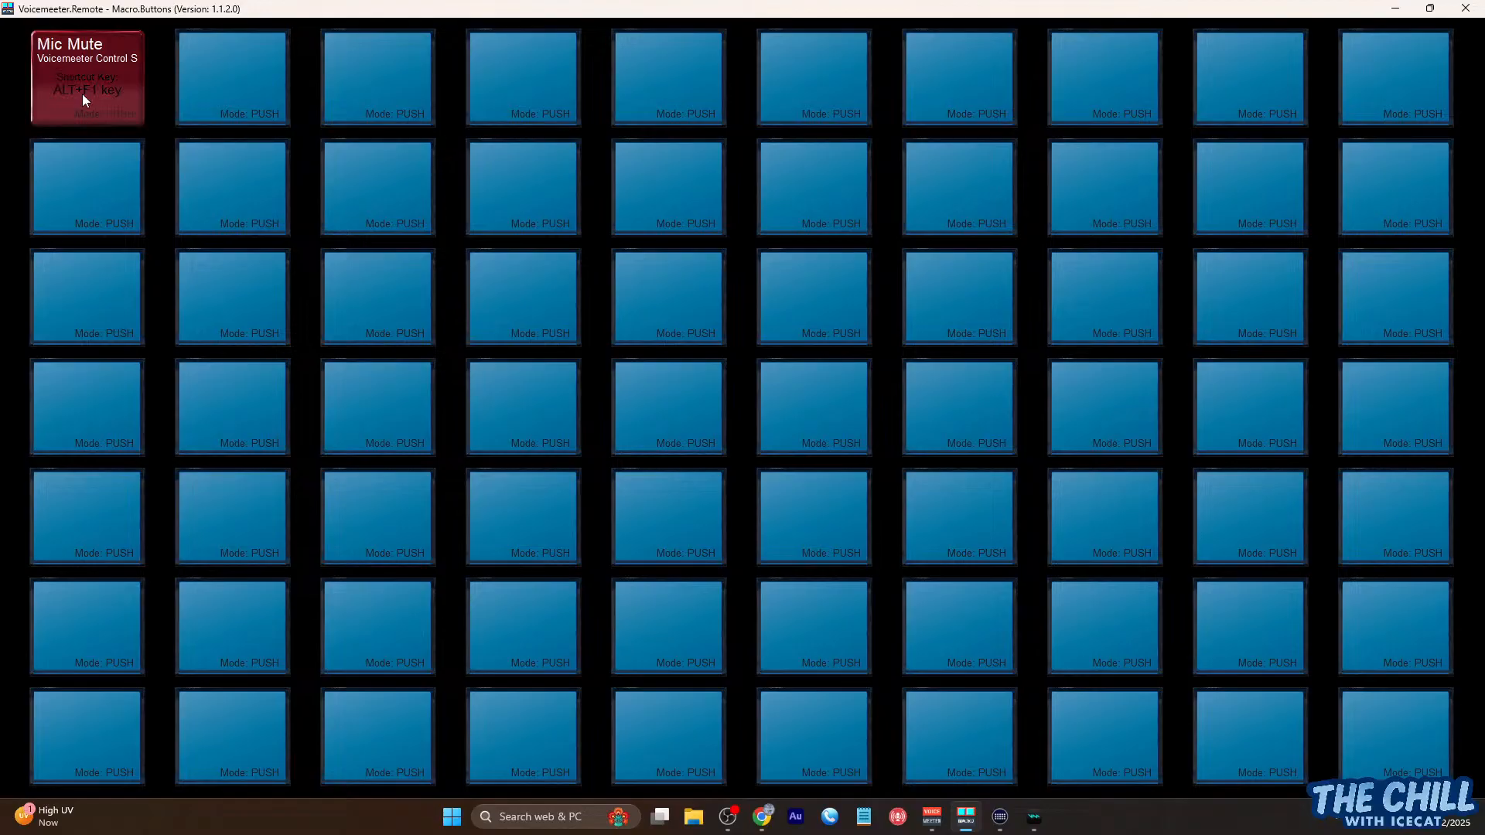
right_click(82, 94)
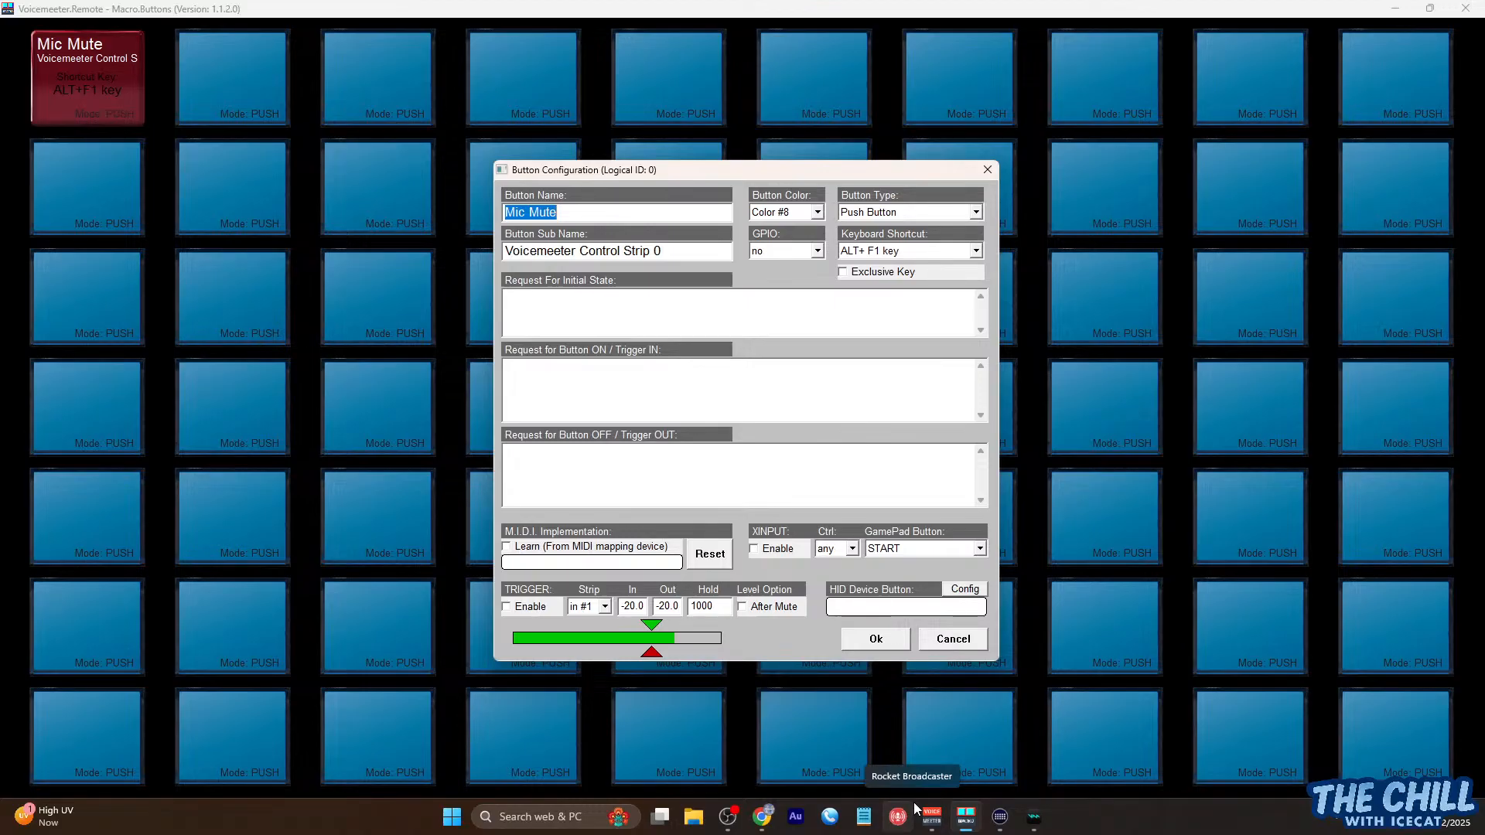
Switch to the Voicemeeter Potato user manual in Chrome, check its table of contents for MACRO Buttons and go to page 59
left_click(932, 821)
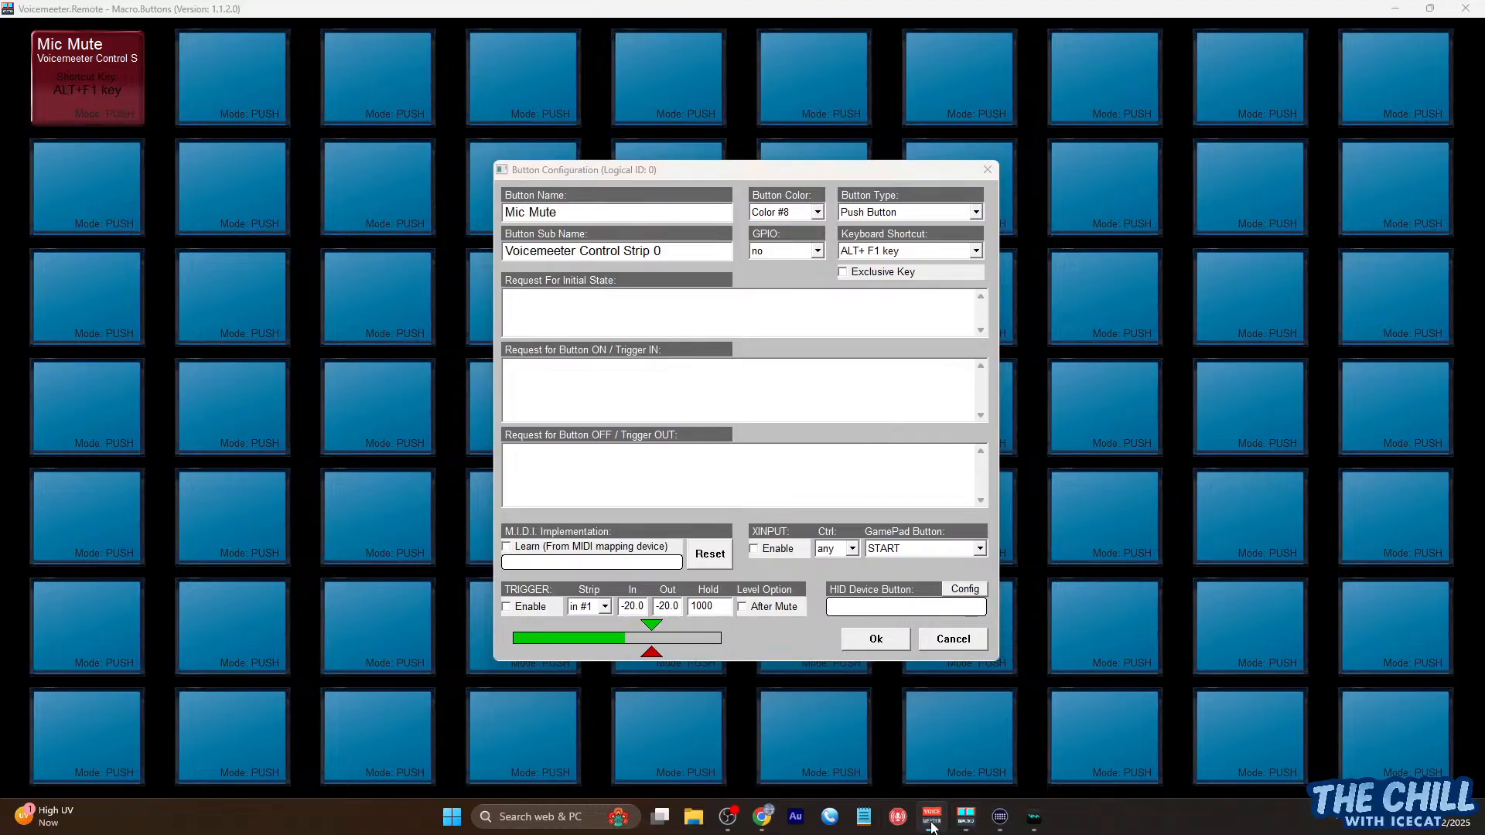
mouse_move(743, 822)
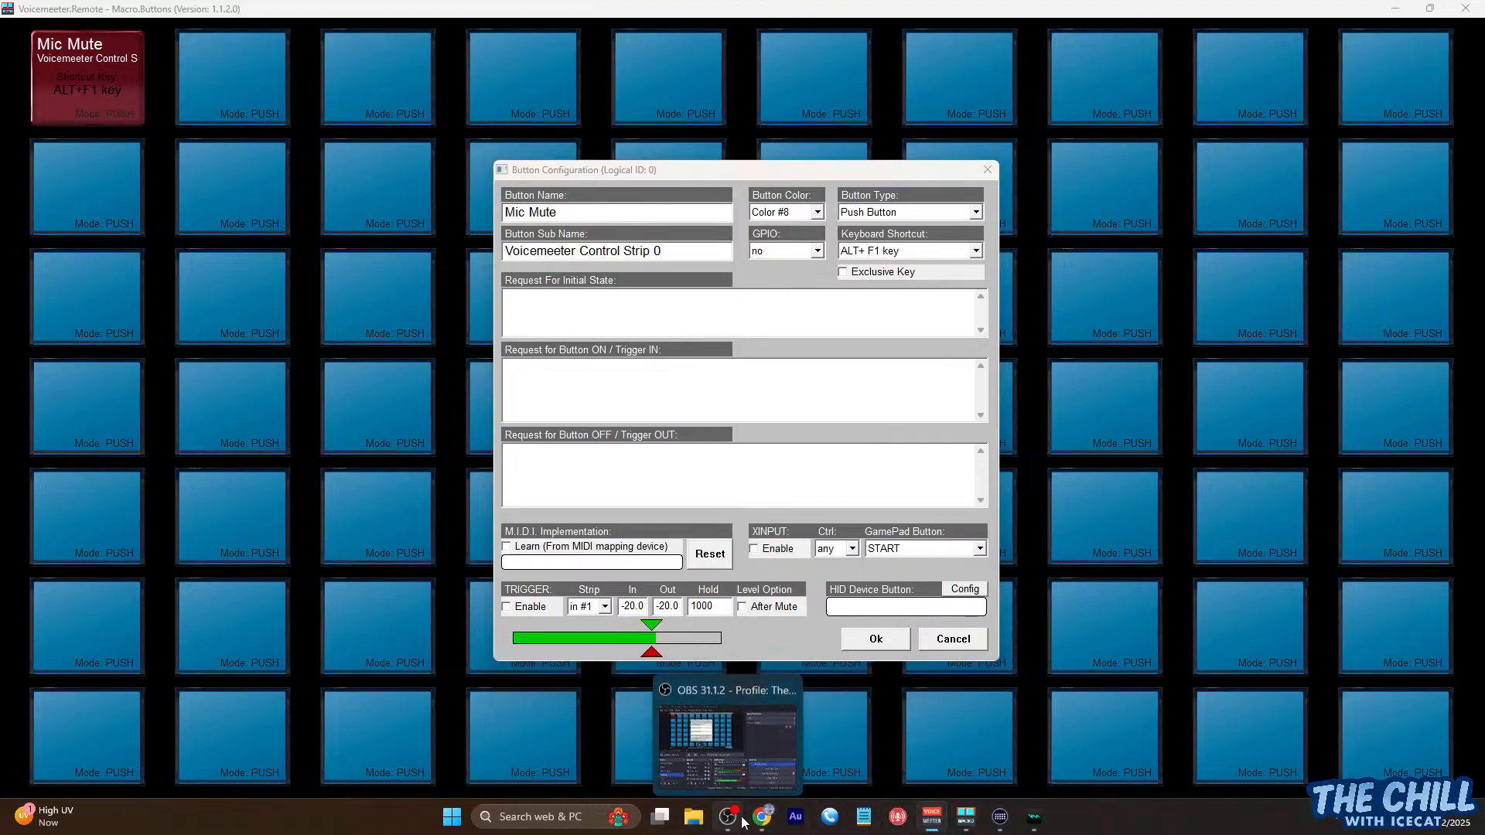
mouse_move(978, 823)
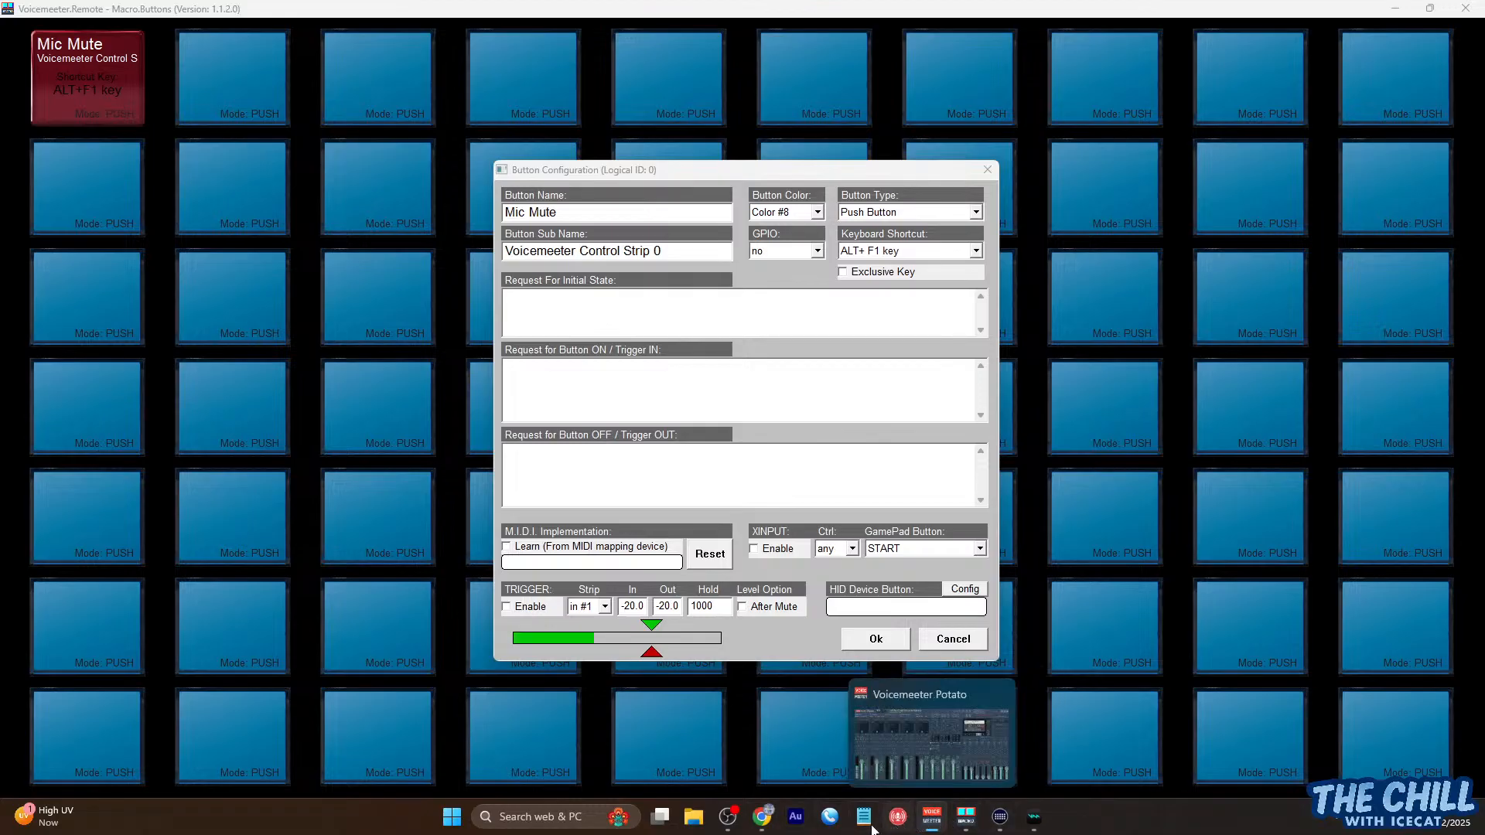
left_click(763, 824)
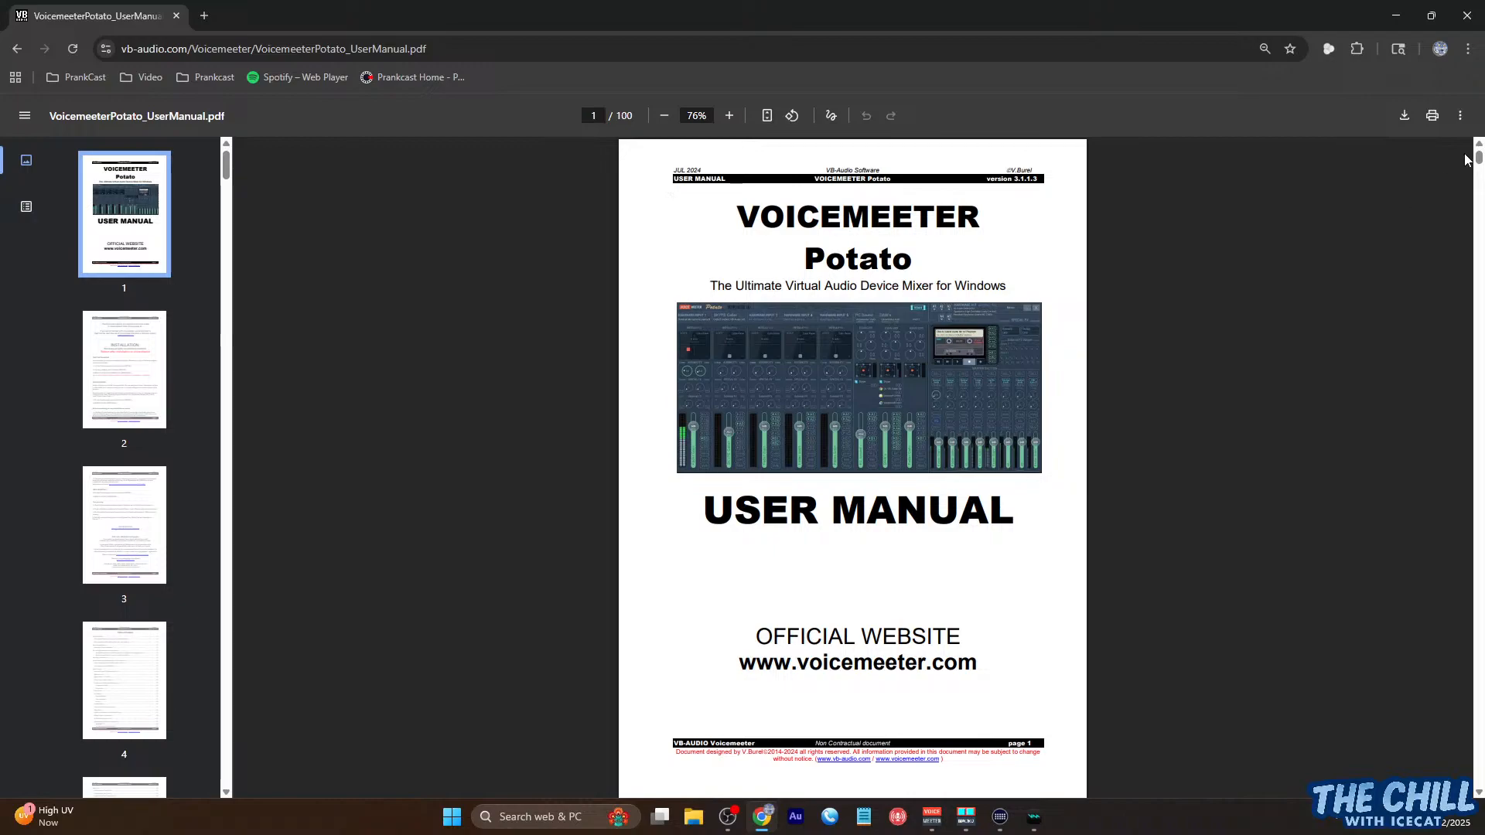
left_click_drag(1479, 158, 1478, 190)
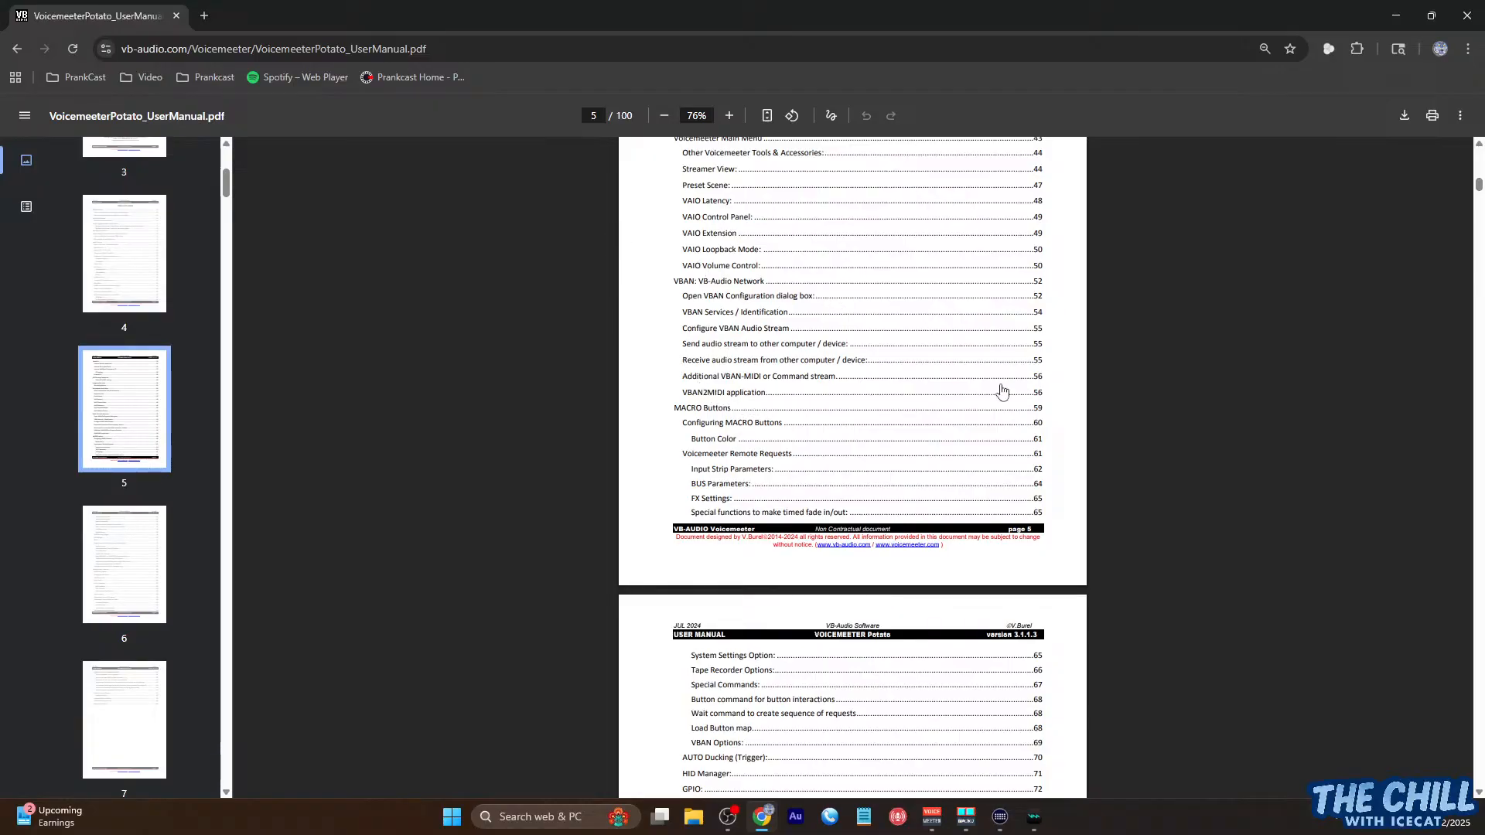
left_click(597, 115)
type("59")
key("Return")
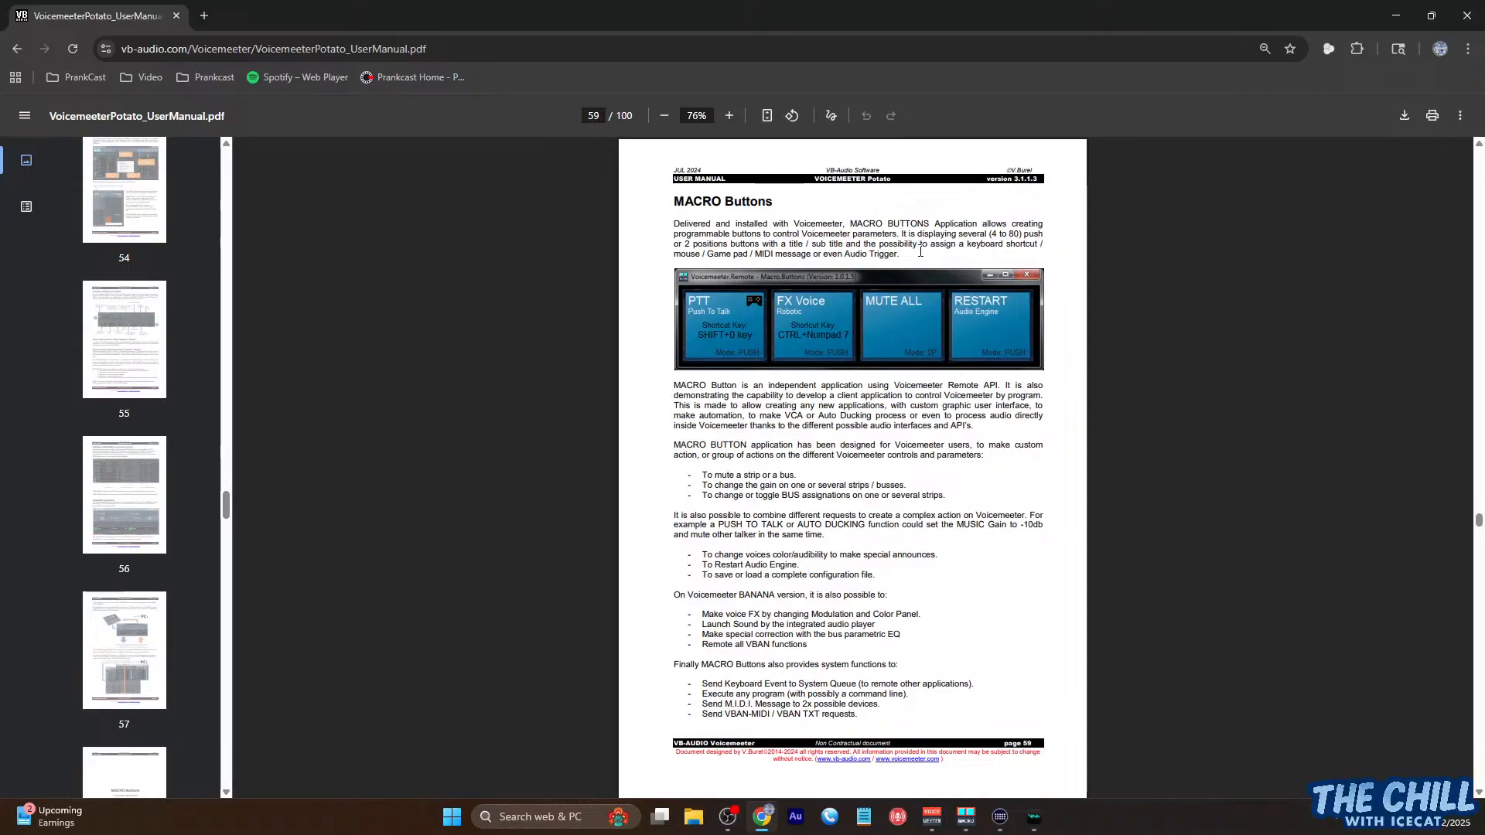
Read the MACRO Buttons introduction on page 59 and the Configuring MACRO Buttons section on page 60 of the manual
scroll(921, 251, "down", 3)
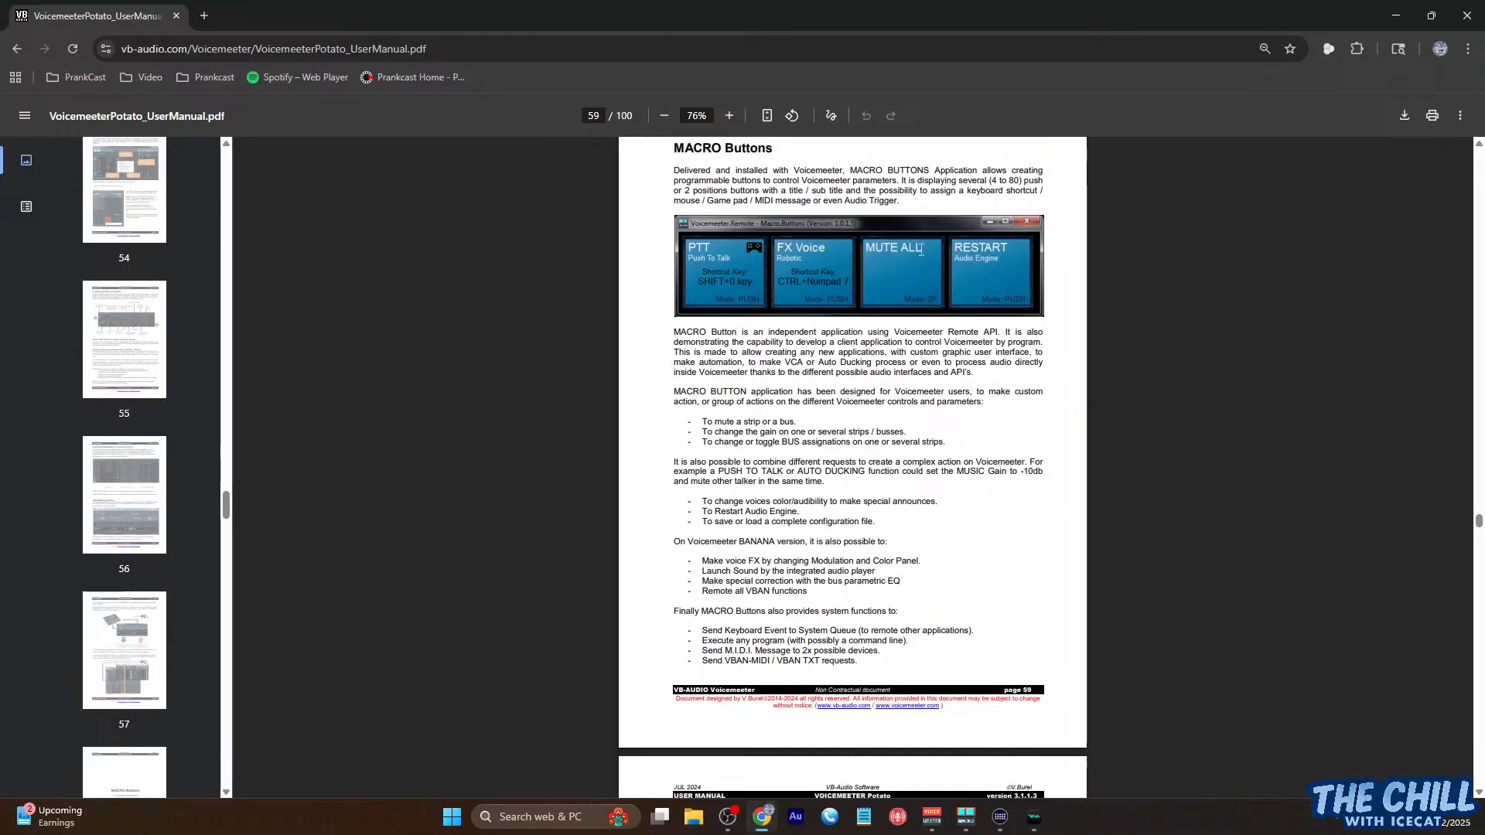
scroll(921, 250, "down", 1)
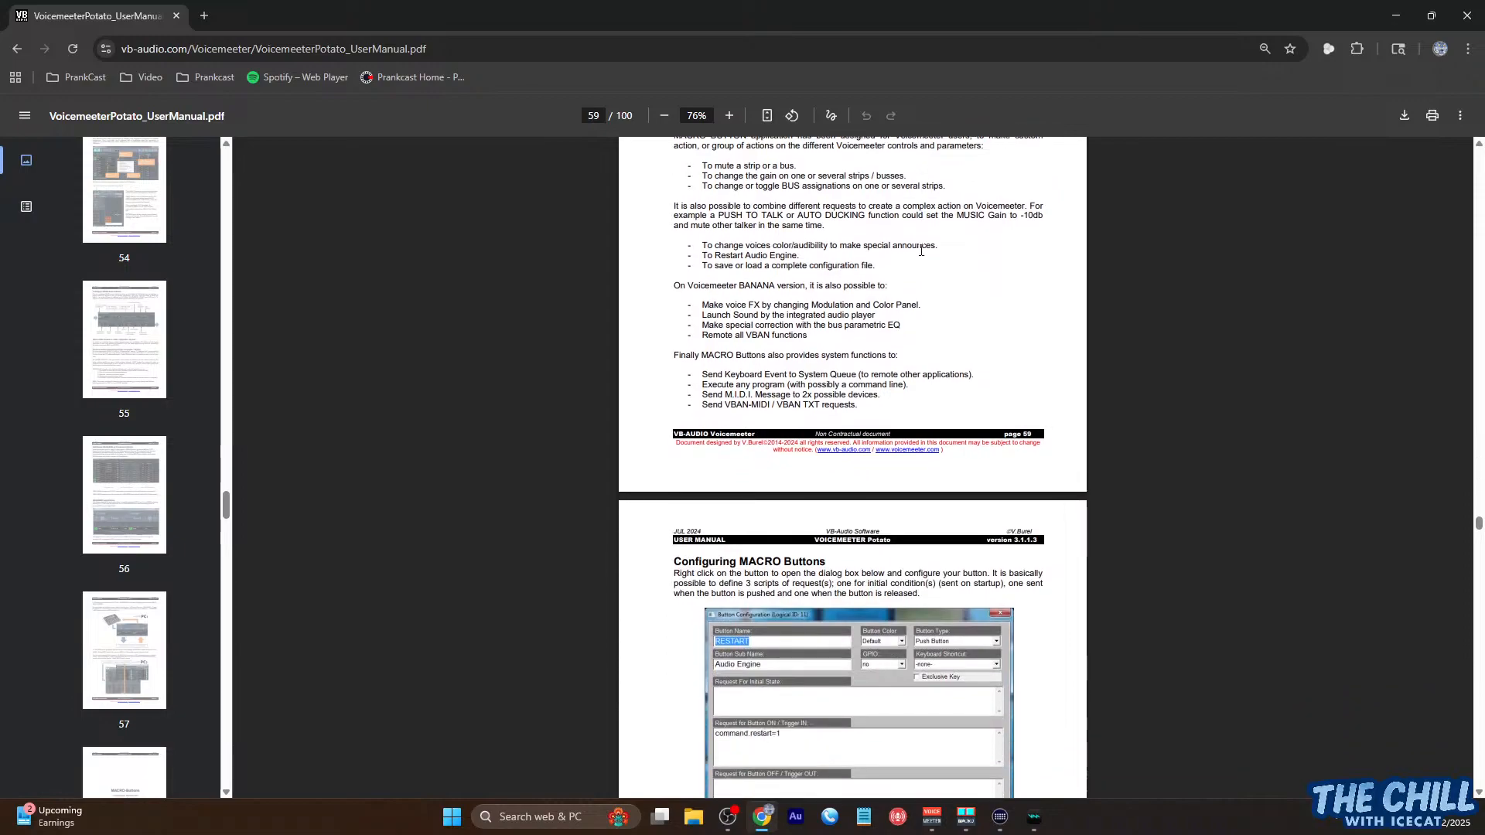
scroll(921, 250, "up", 2)
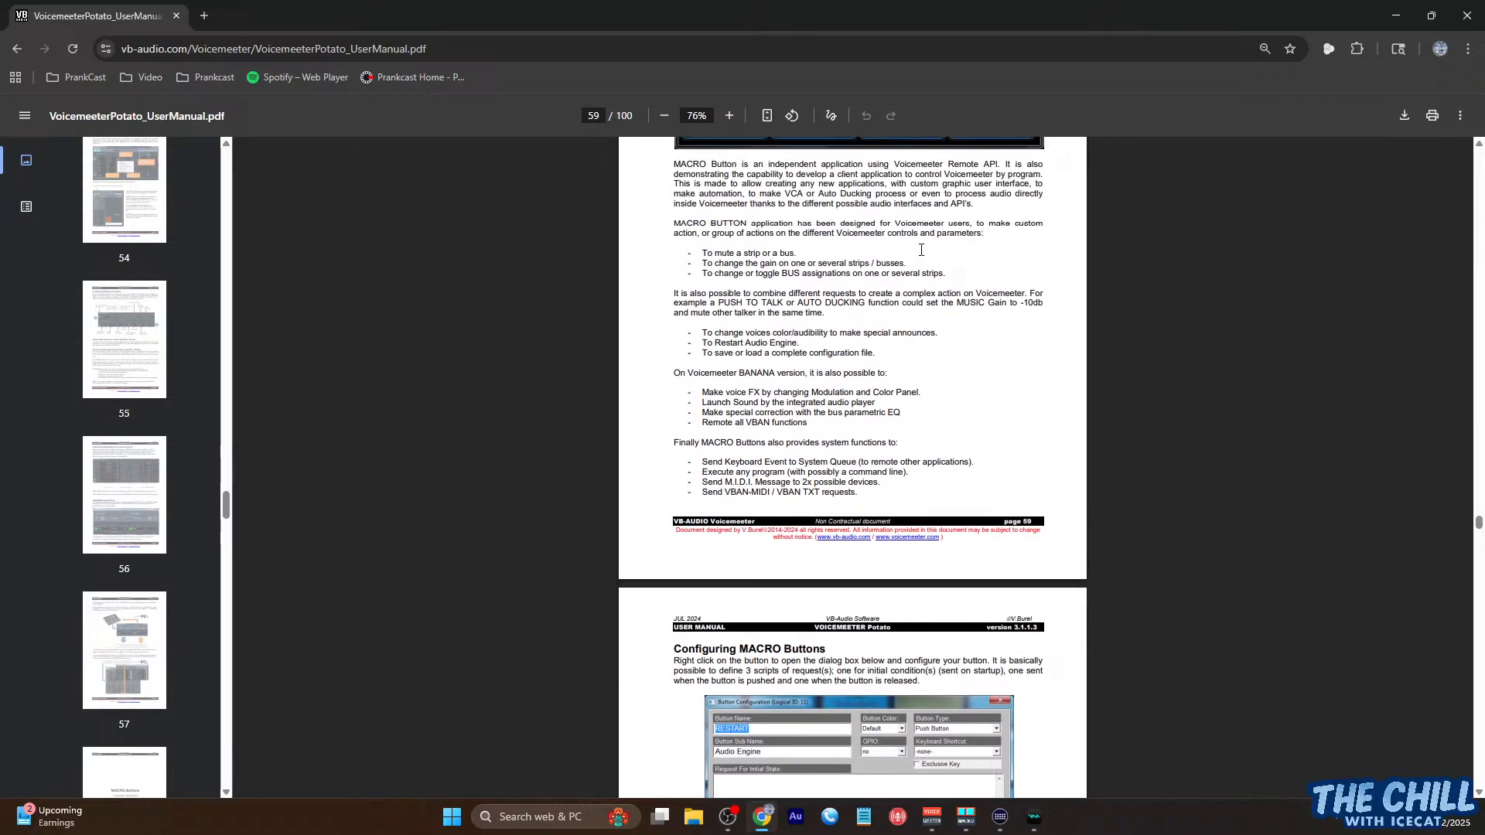
scroll(921, 250, "down", 1)
scroll(921, 250, "up", 5)
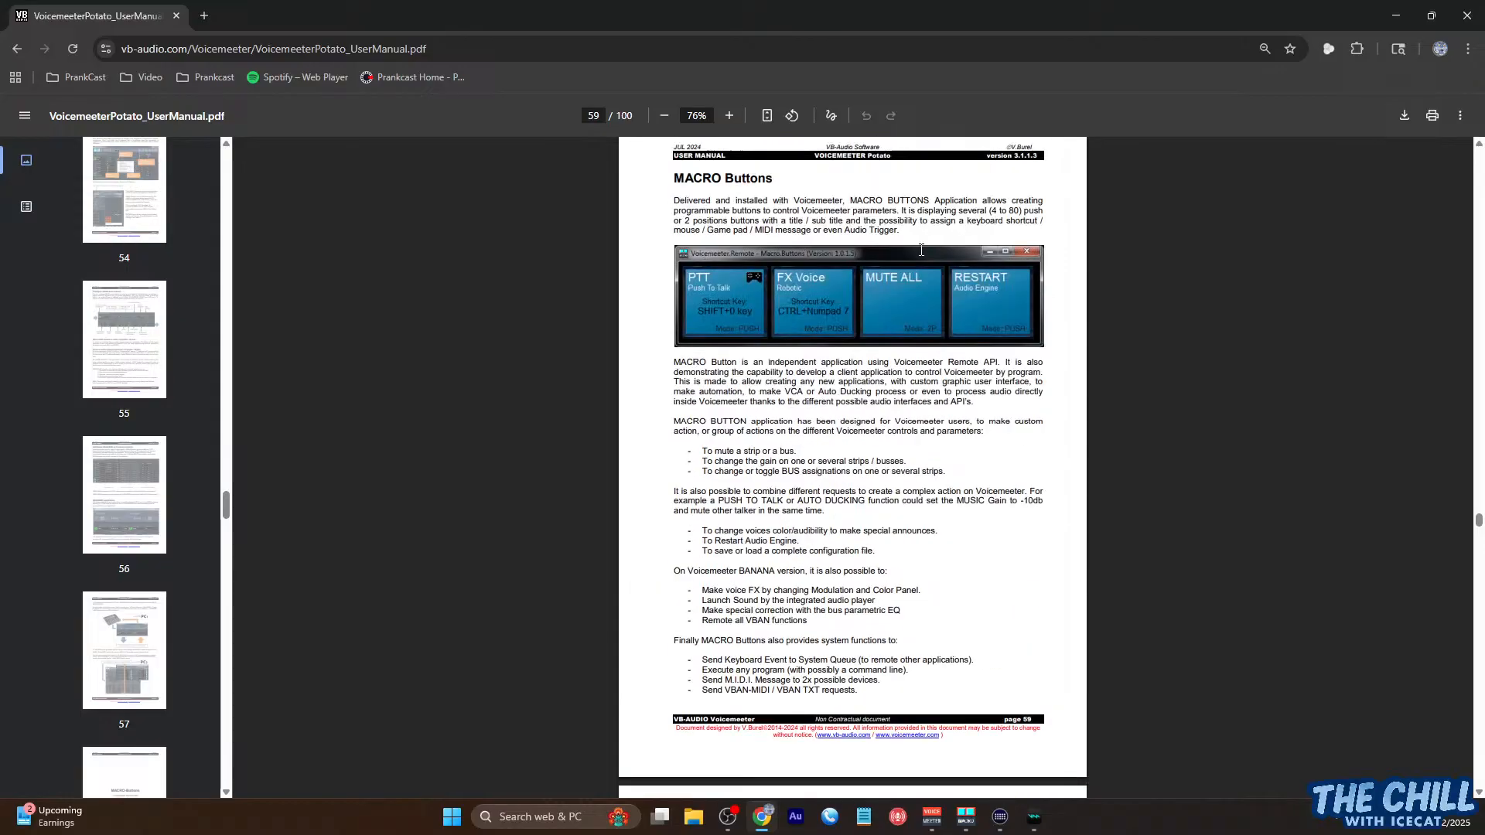
scroll(921, 250, "down", 1)
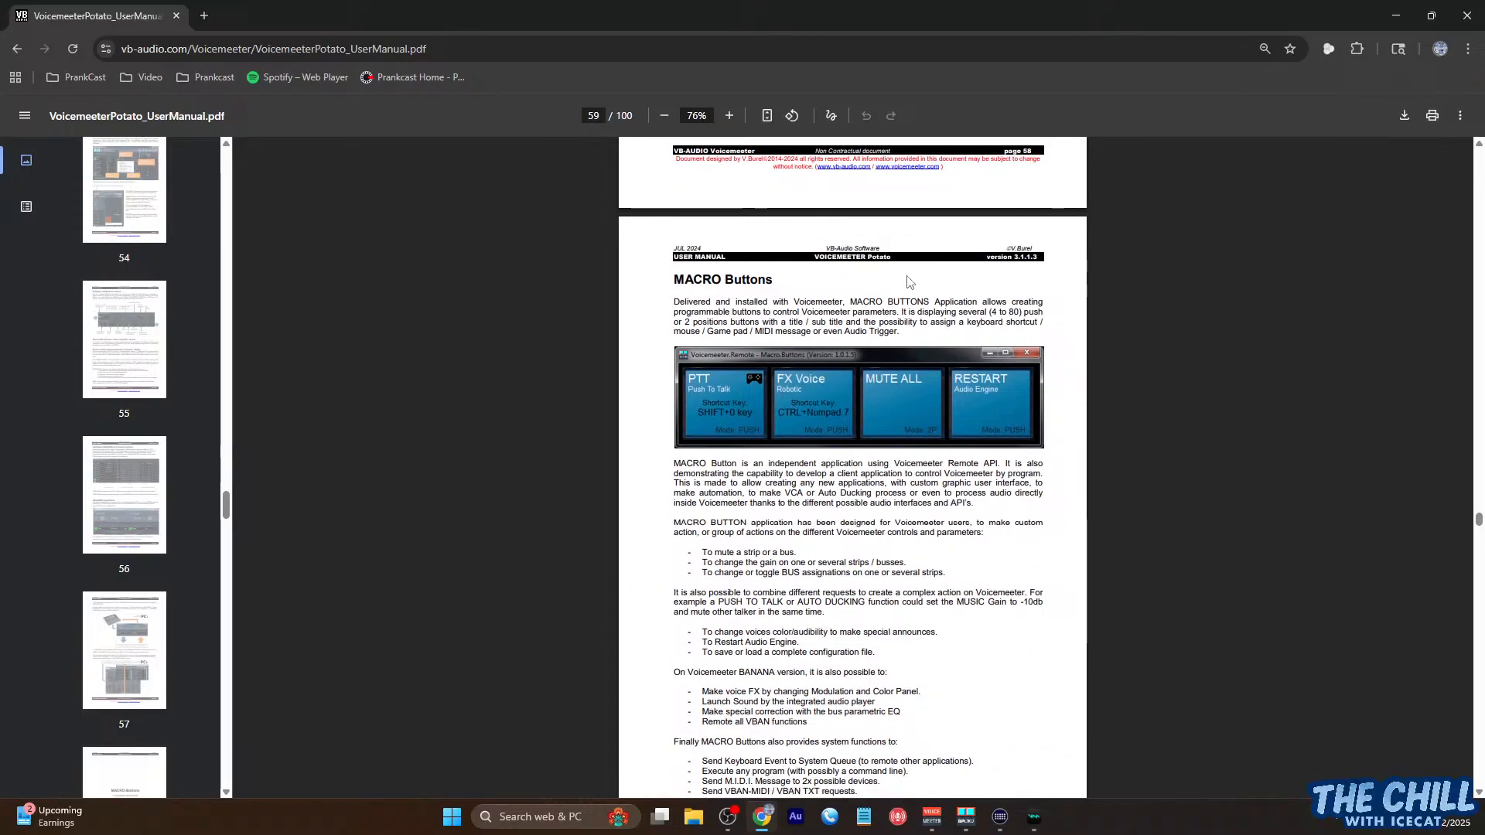
scroll(906, 280, "down", 2)
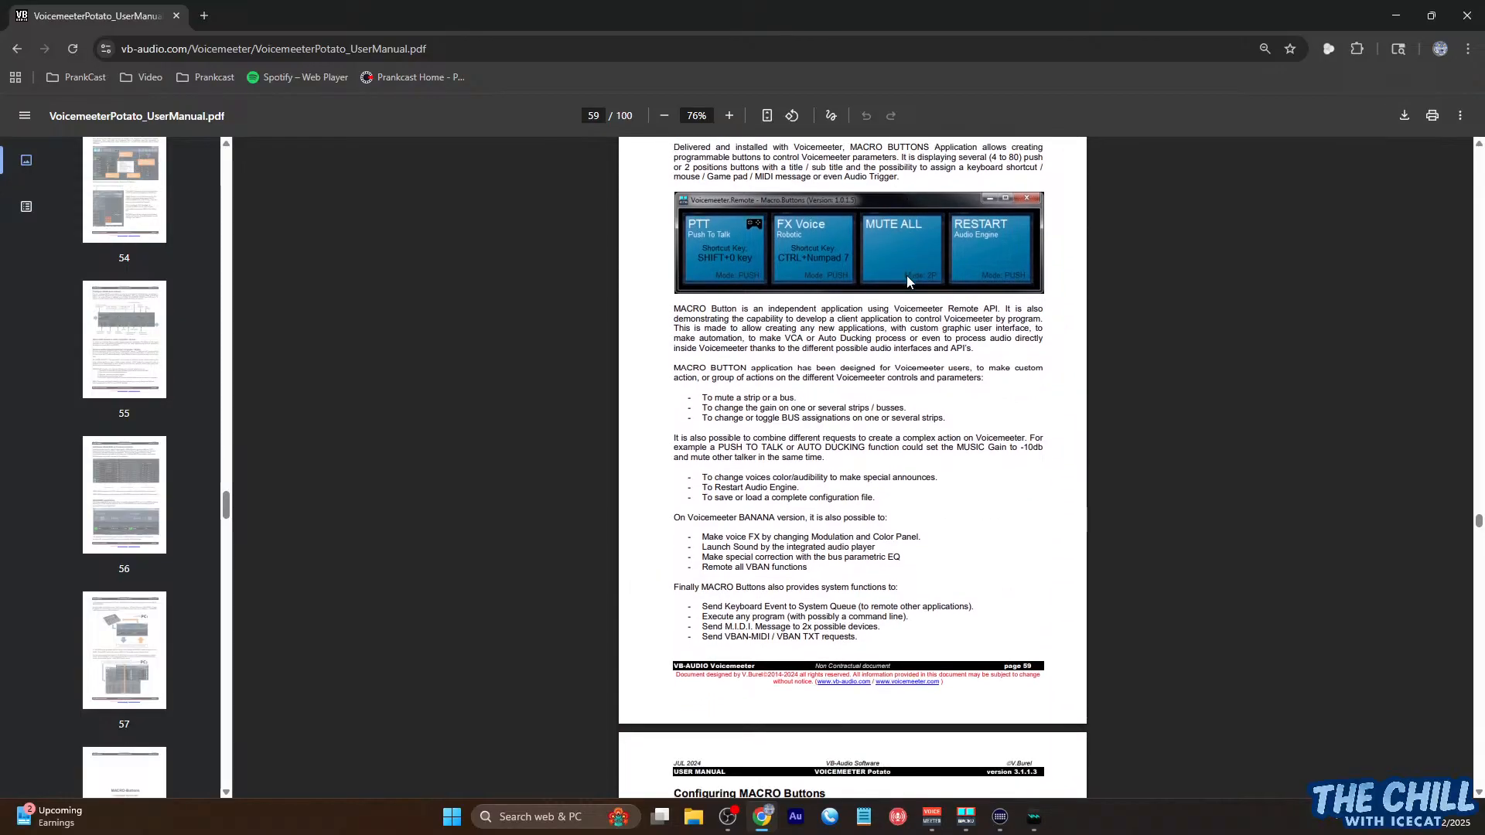
scroll(906, 276, "down", 4)
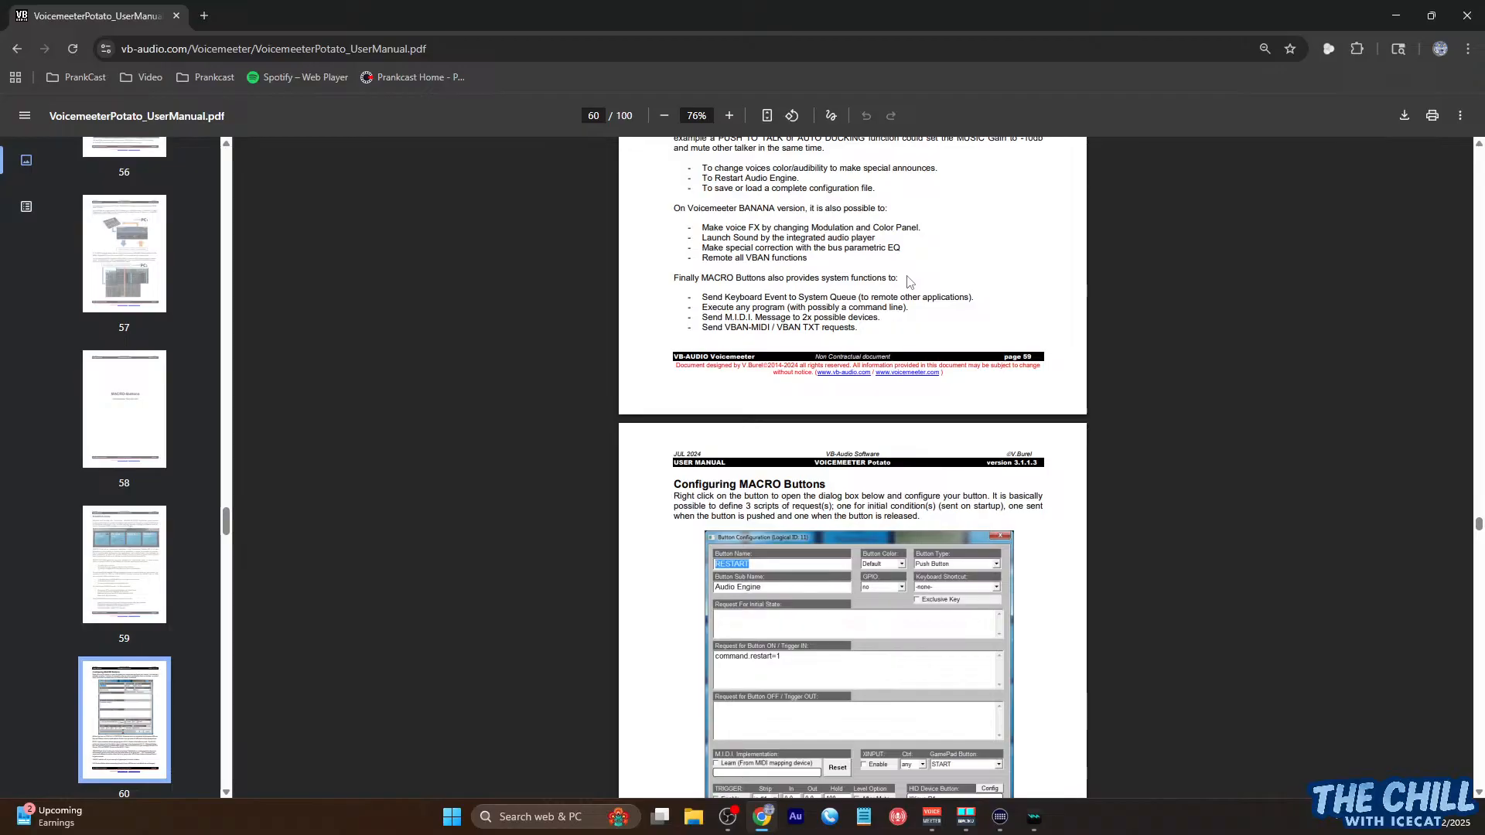
scroll(908, 281, "down", 9)
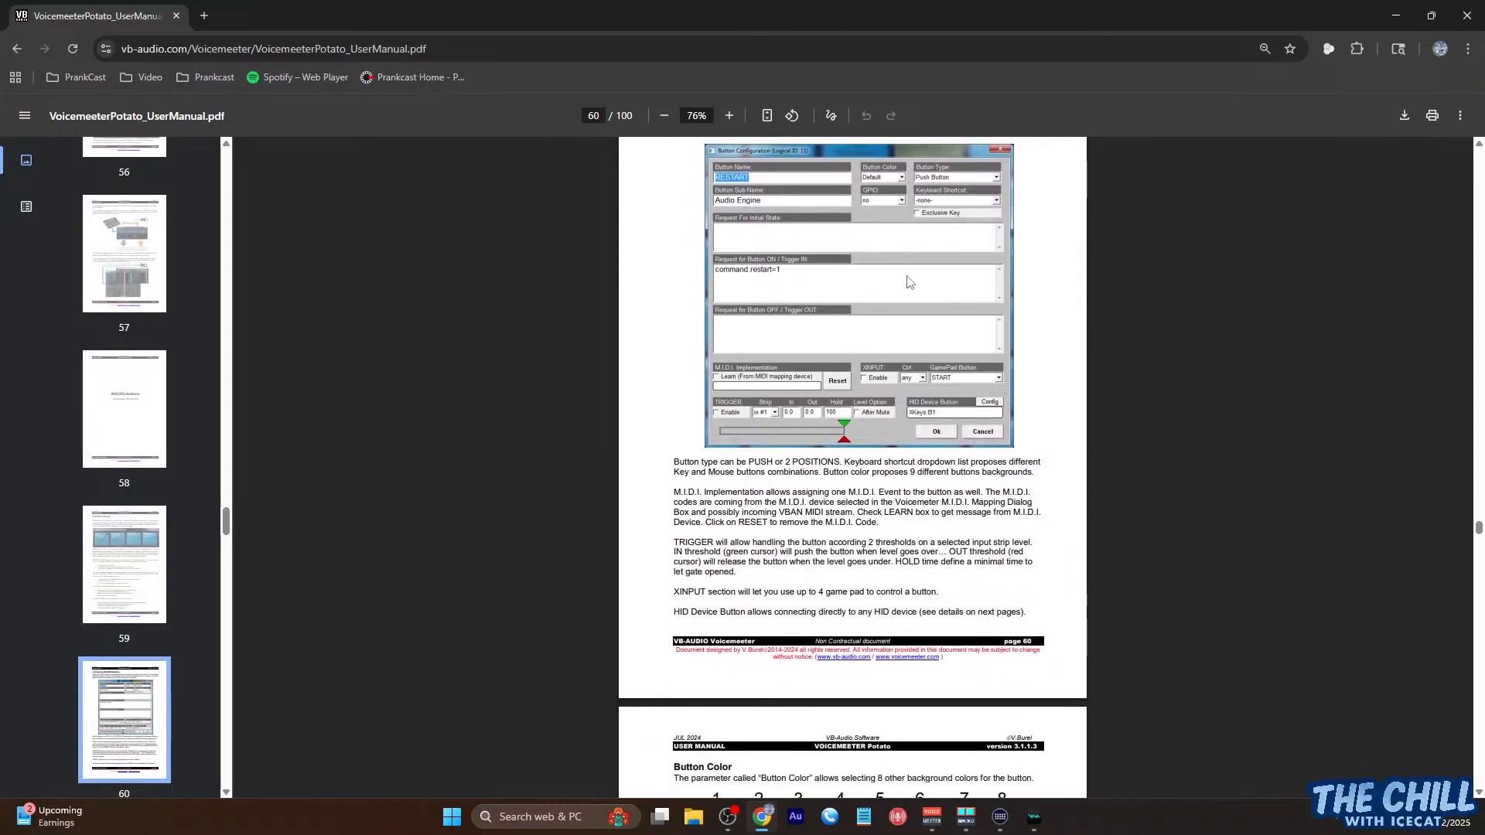
scroll(909, 281, "up", 10)
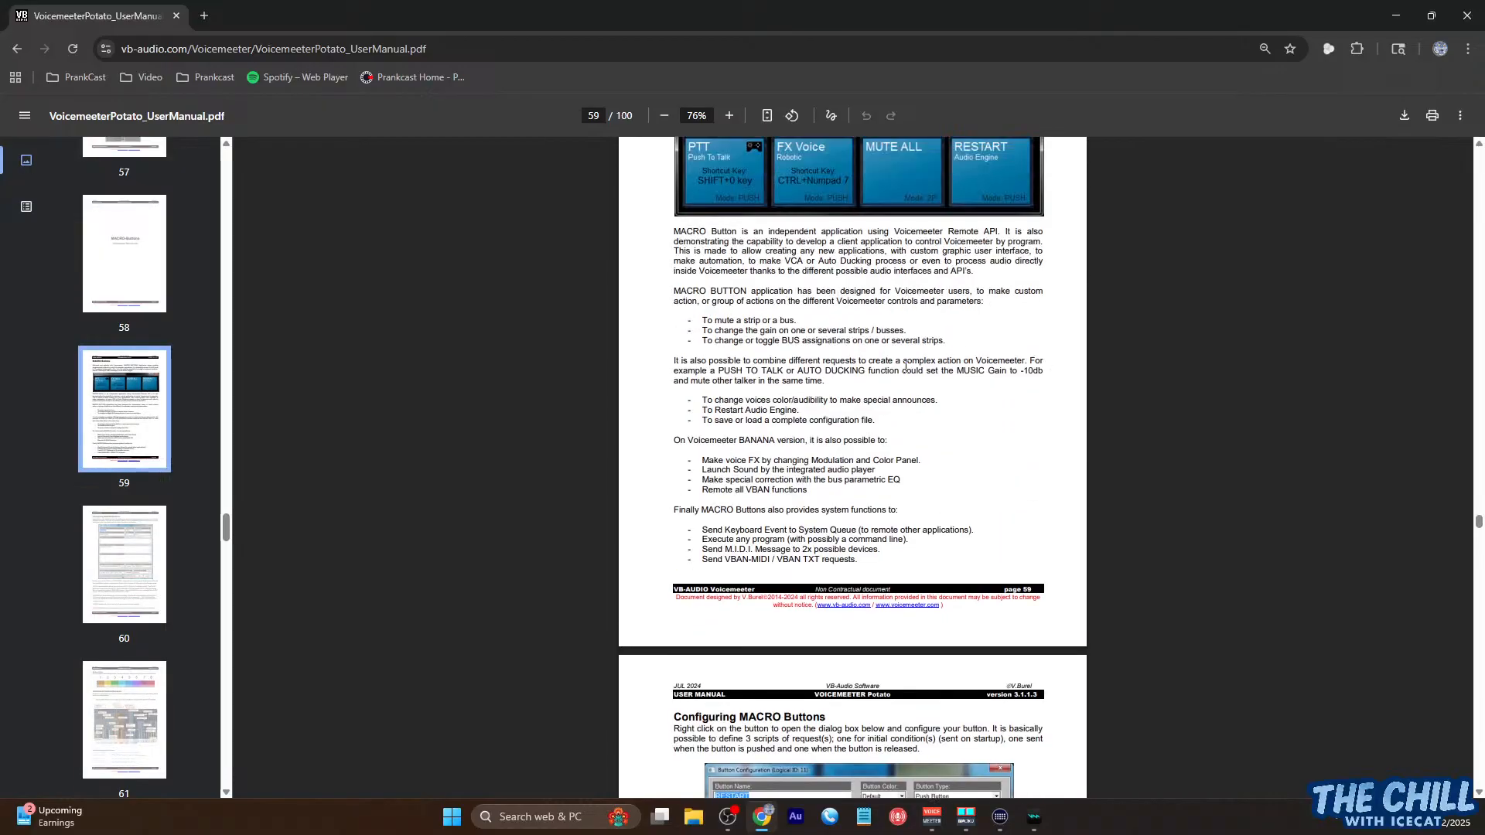
Examine the button colors and remote request diagram on page 61 and the strip and bus parameter tables on pages 62 to 64
scroll(905, 366, "down", 9)
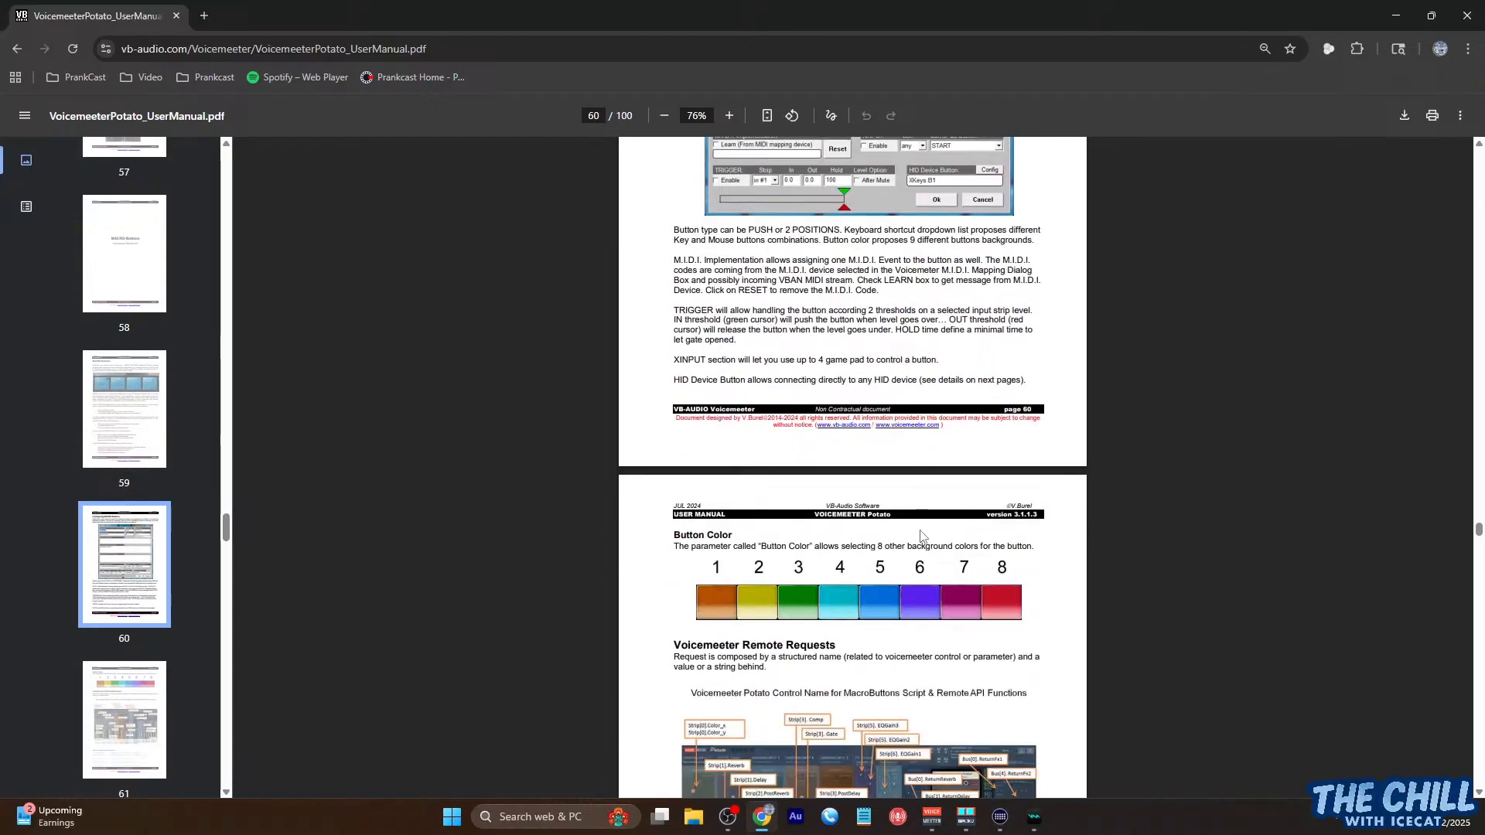
scroll(885, 523, "down", 4)
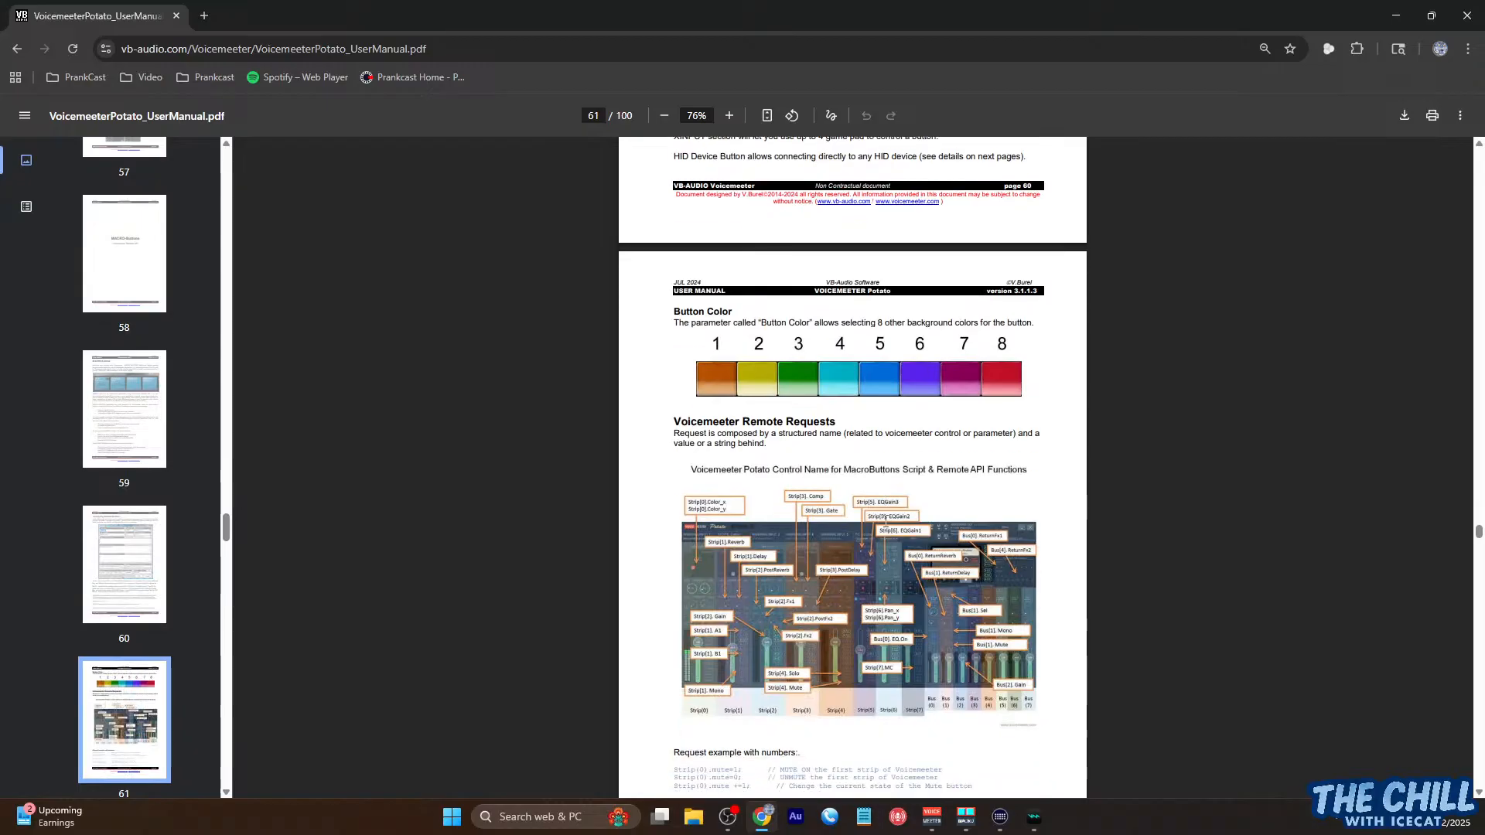
scroll(885, 522, "down", 1)
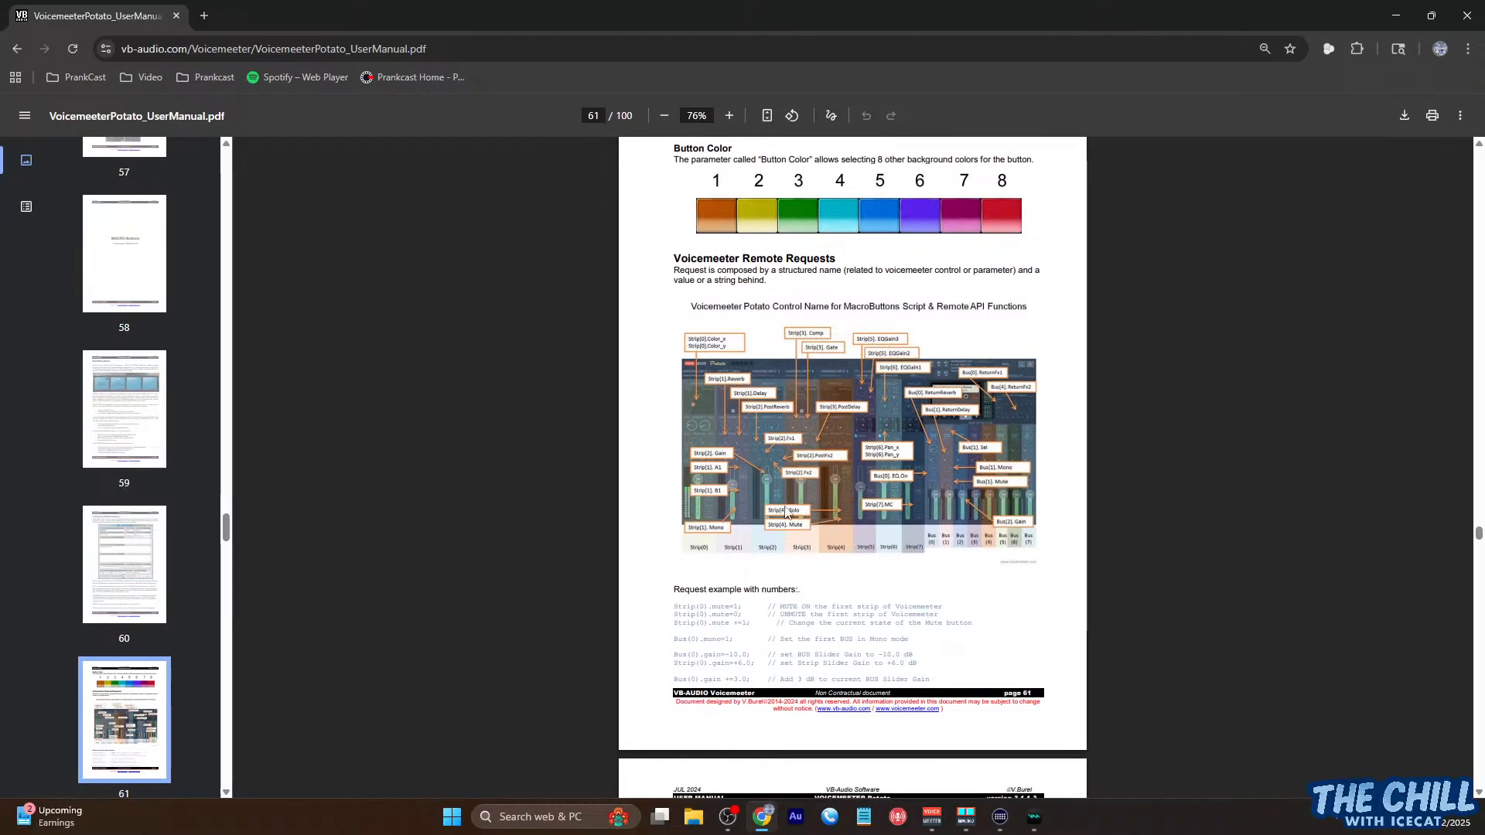
scroll(770, 507, "down", 1)
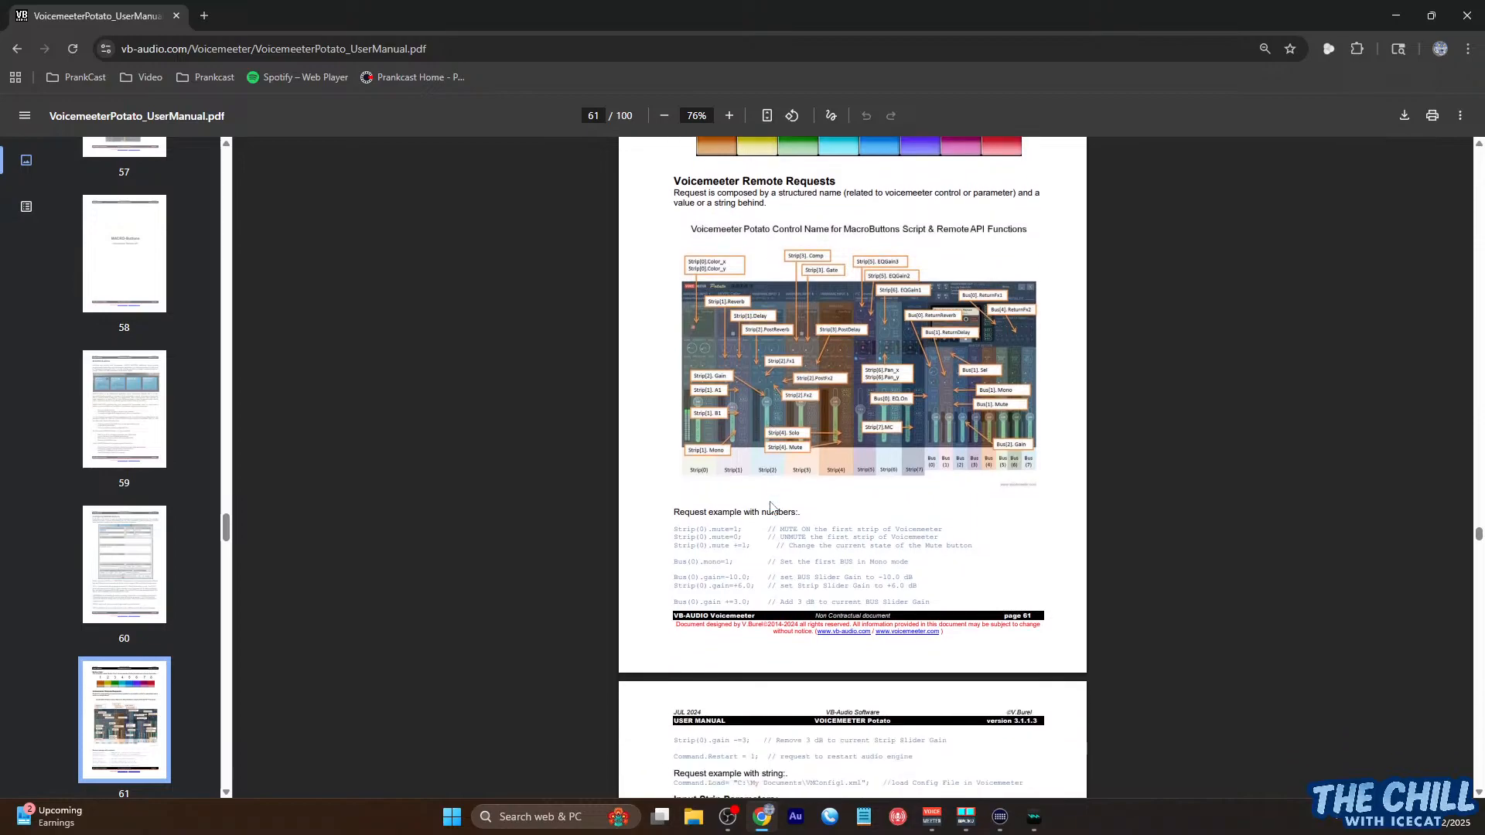
scroll(770, 507, "down", 5)
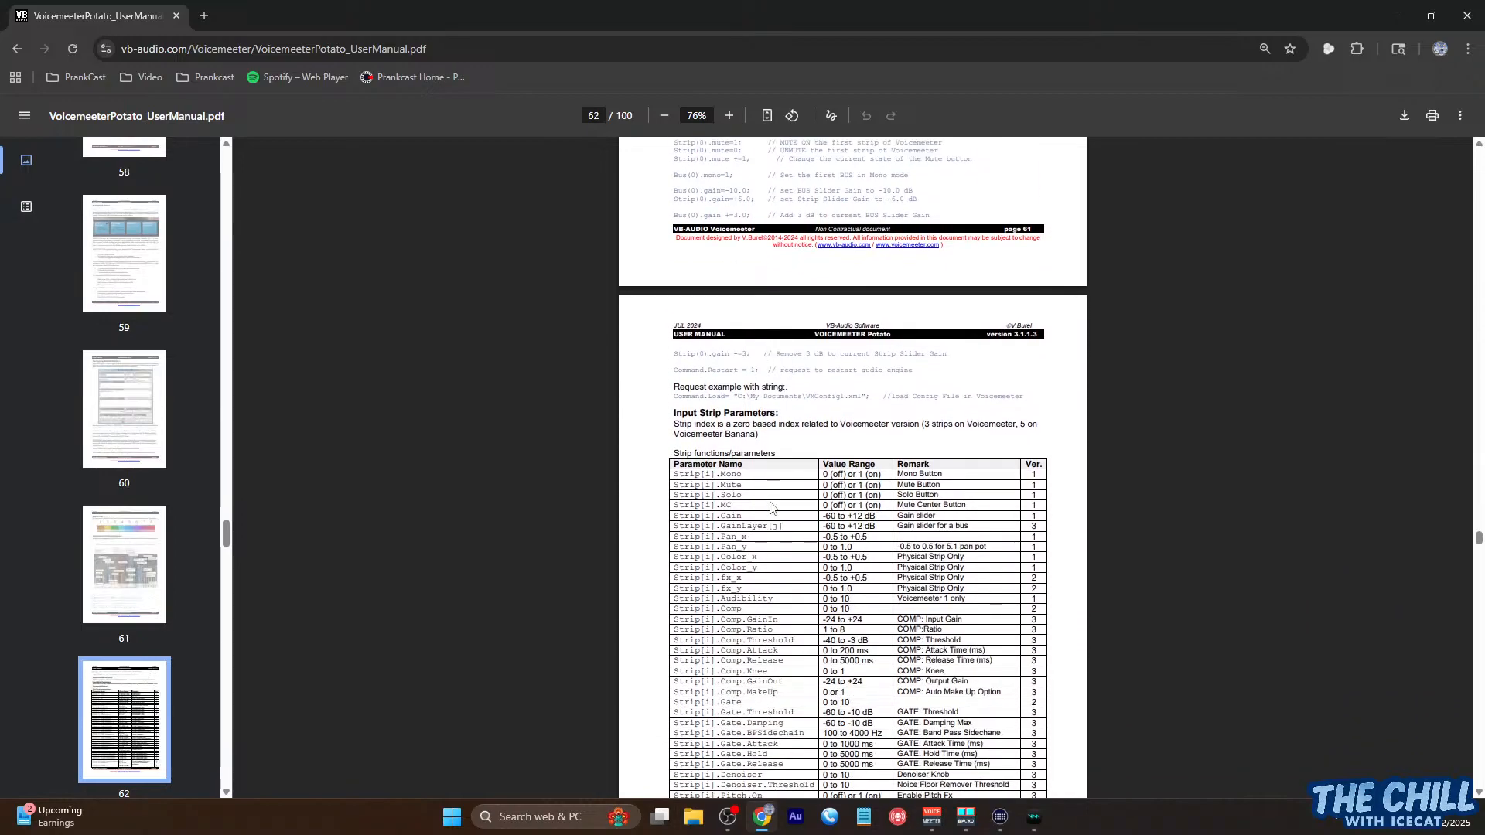
scroll(770, 507, "down", 2)
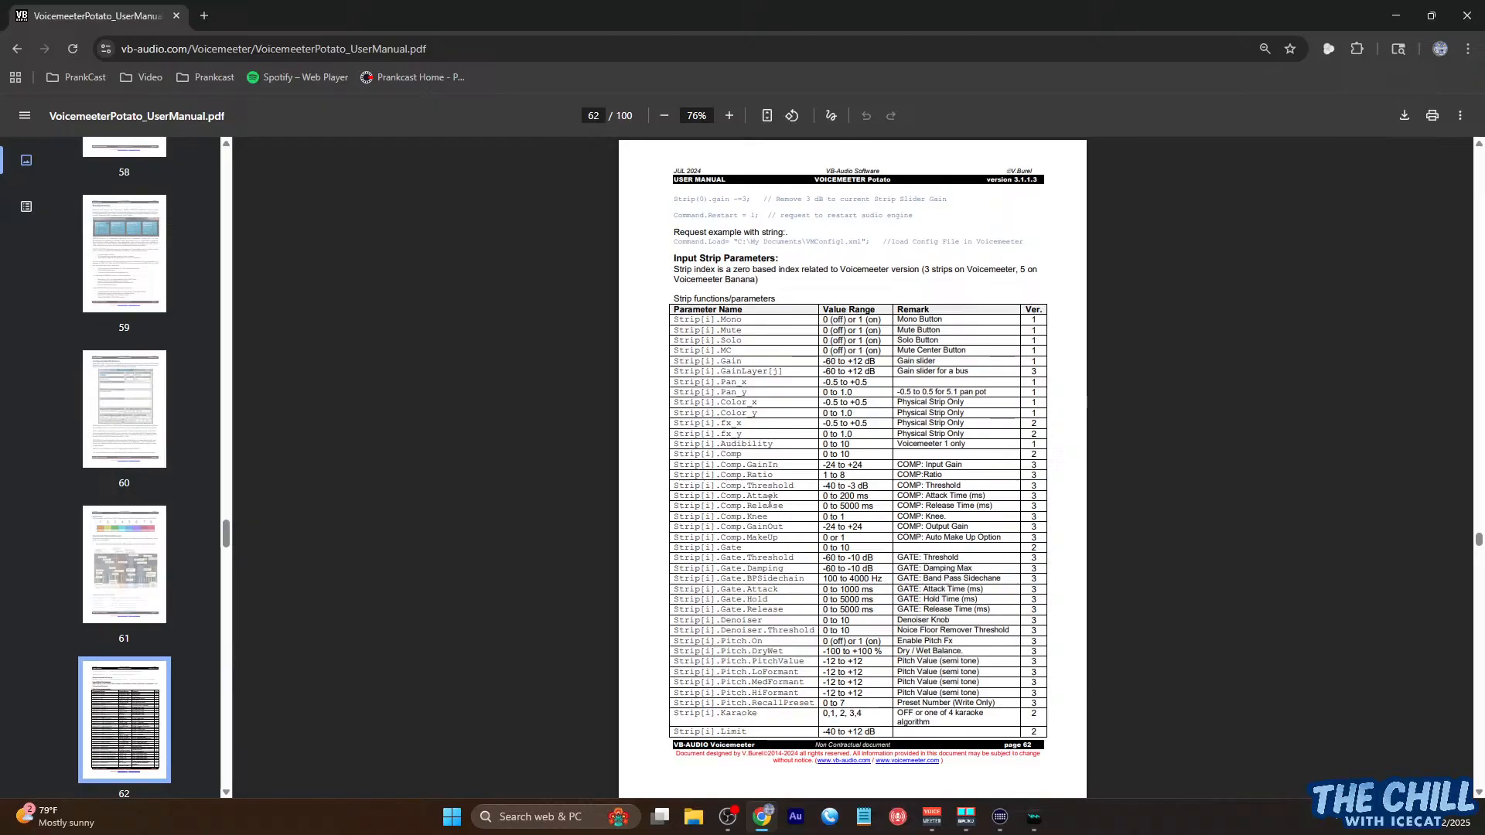
scroll(784, 504, "down", 7)
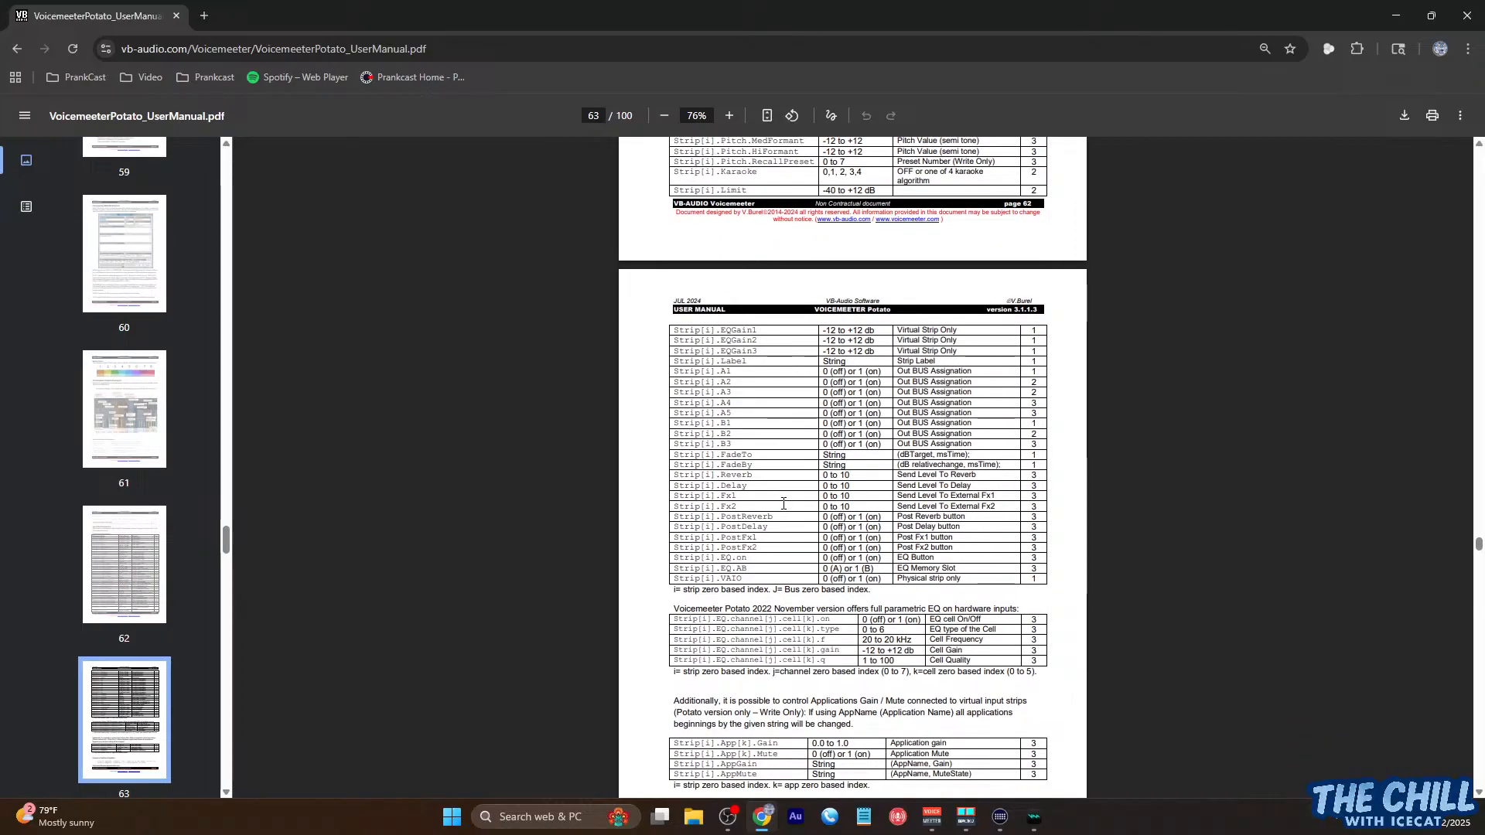
scroll(783, 503, "down", 6)
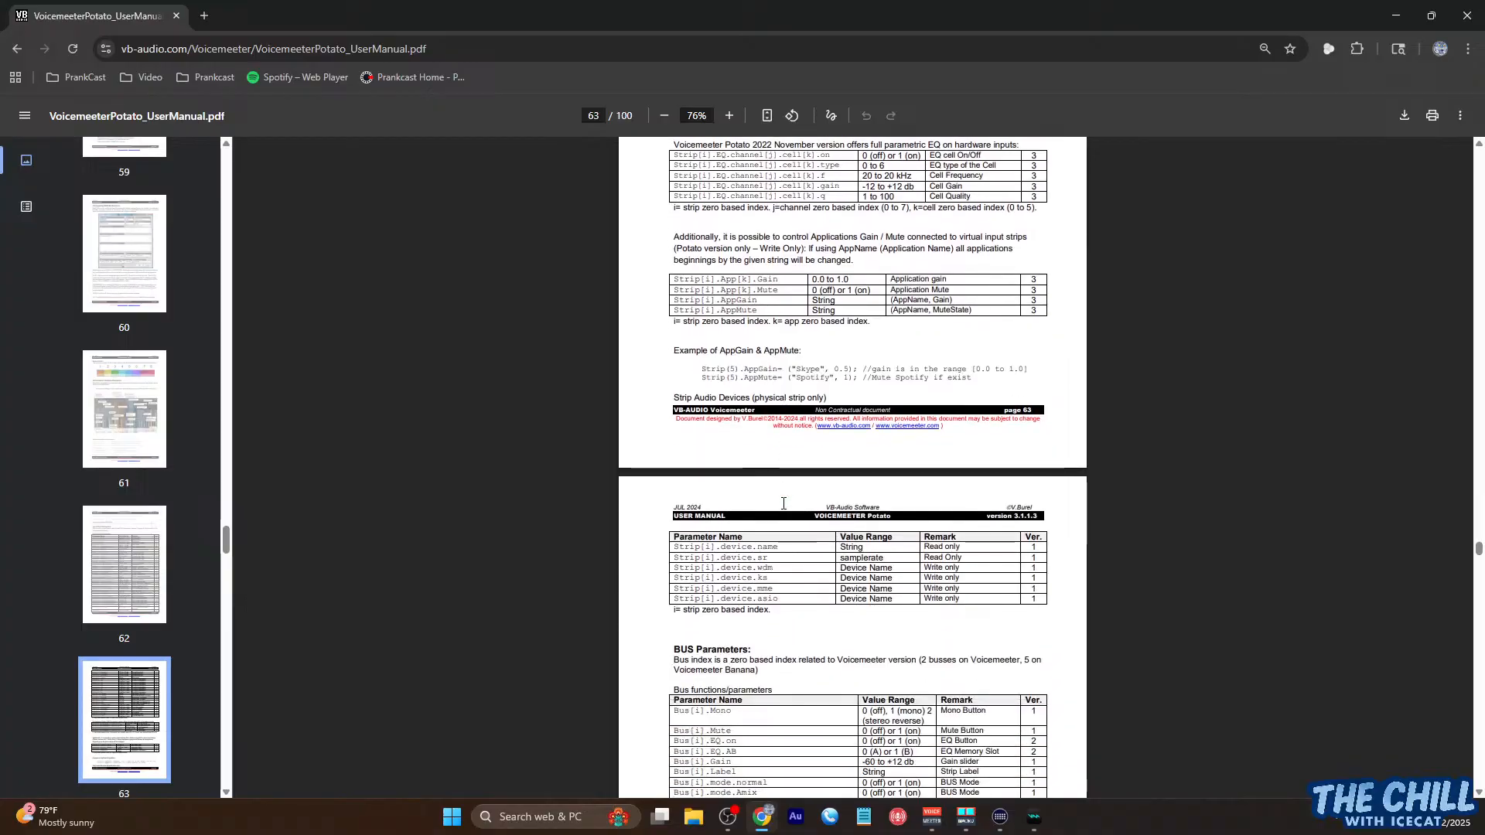
scroll(784, 504, "down", 3)
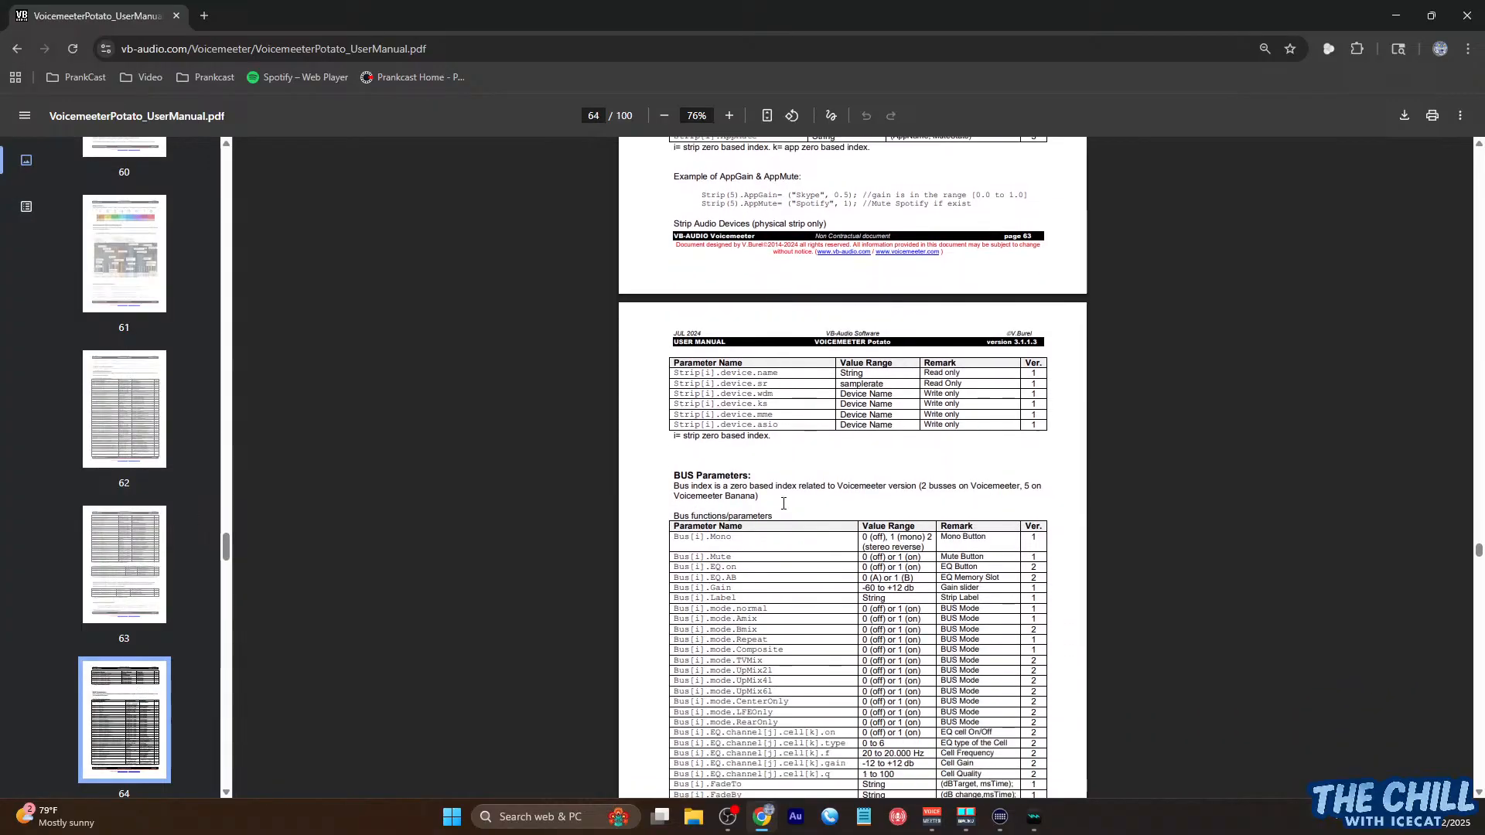
Return to the numeric request examples on page 61 and select the Strip(0).mute=1 and Strip(0).mute=0 lines with their comments
scroll(784, 503, "up", 13)
scroll(783, 504, "up", 1)
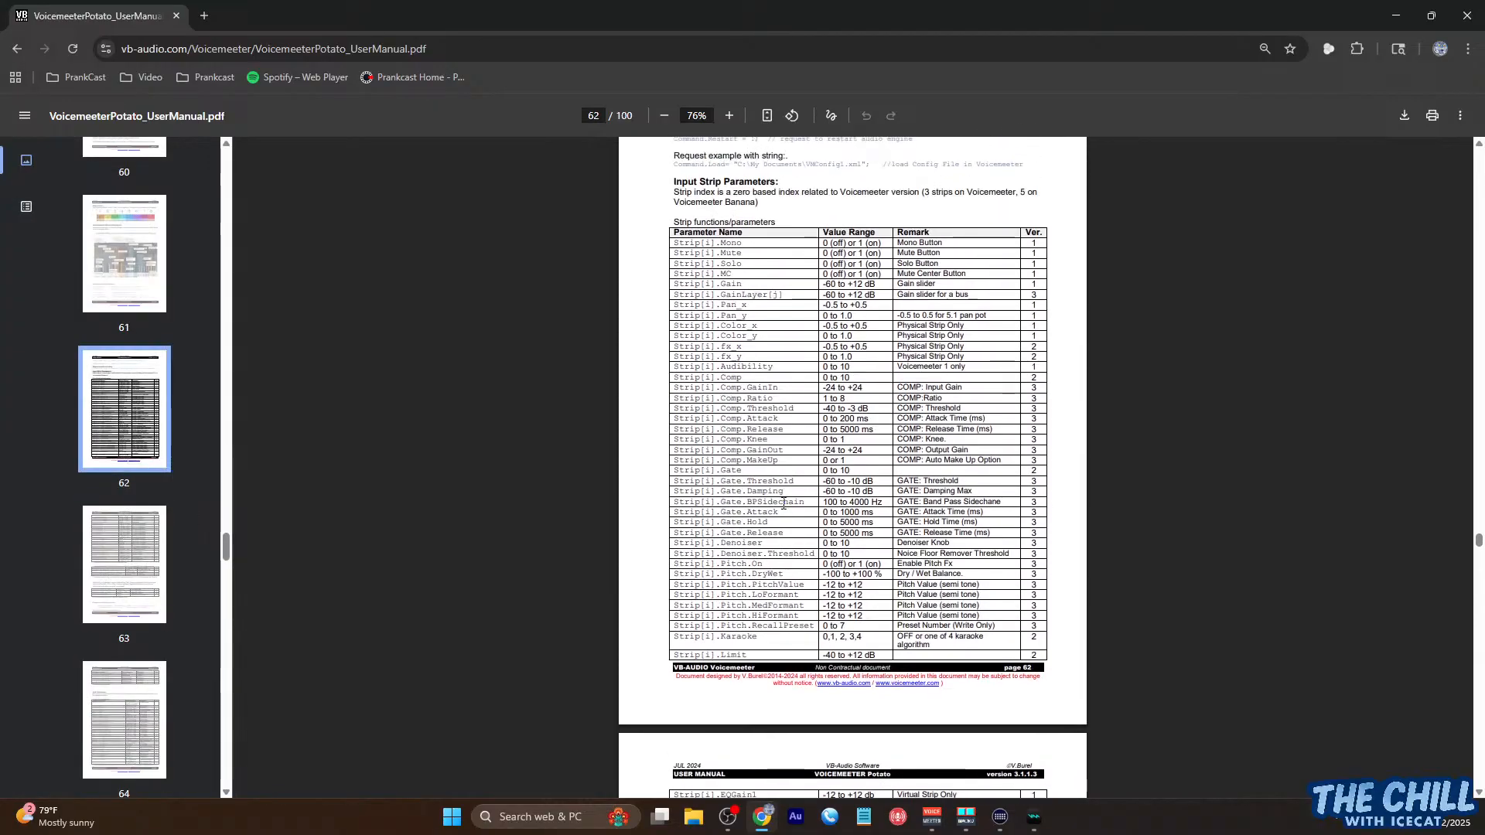
scroll(784, 504, "up", 3)
scroll(783, 503, "up", 4)
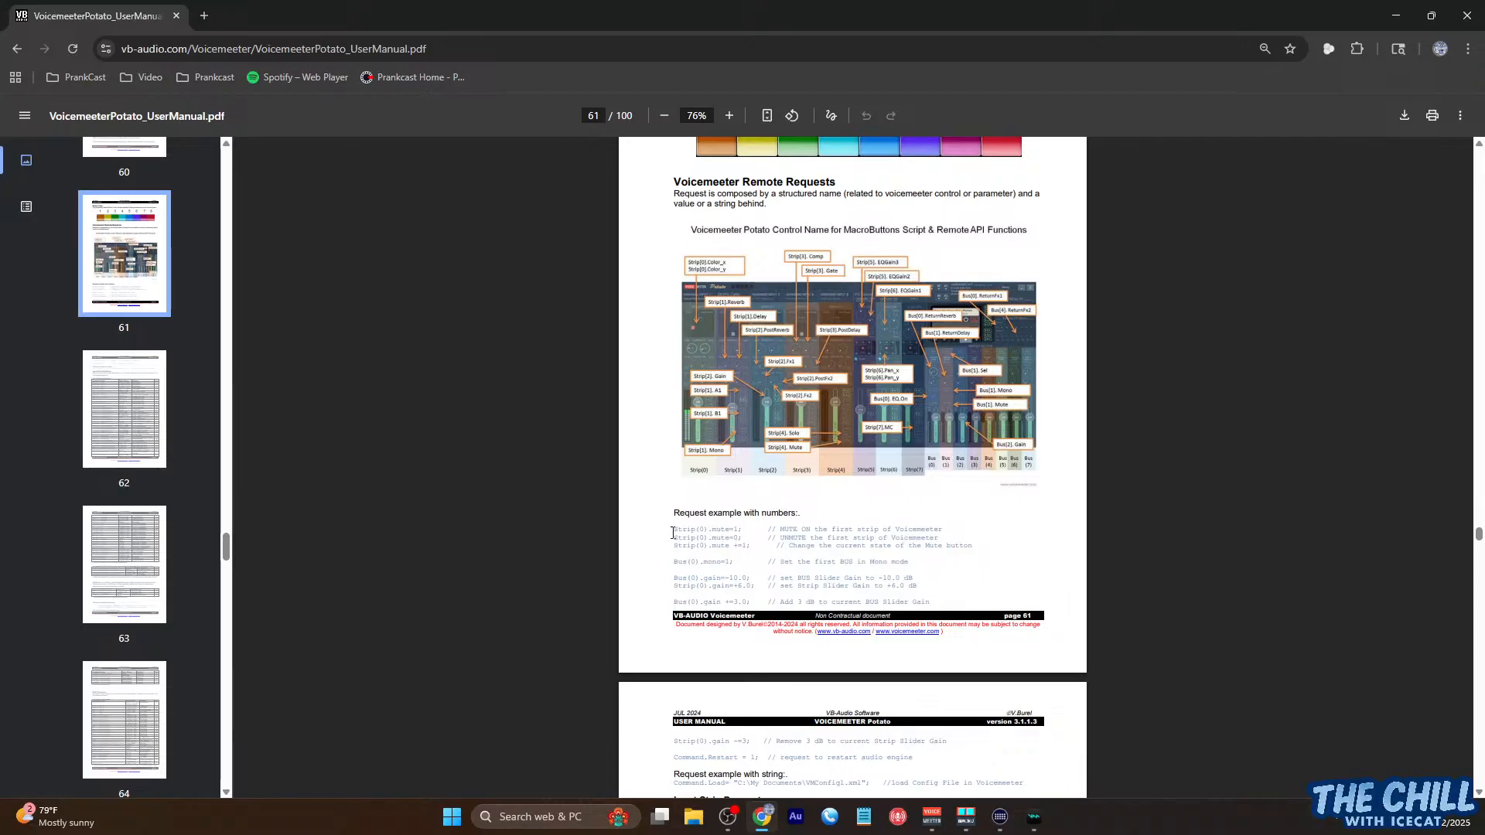
left_click_drag(670, 532, 669, 529)
left_click(671, 539)
left_click_drag(673, 530, 944, 539)
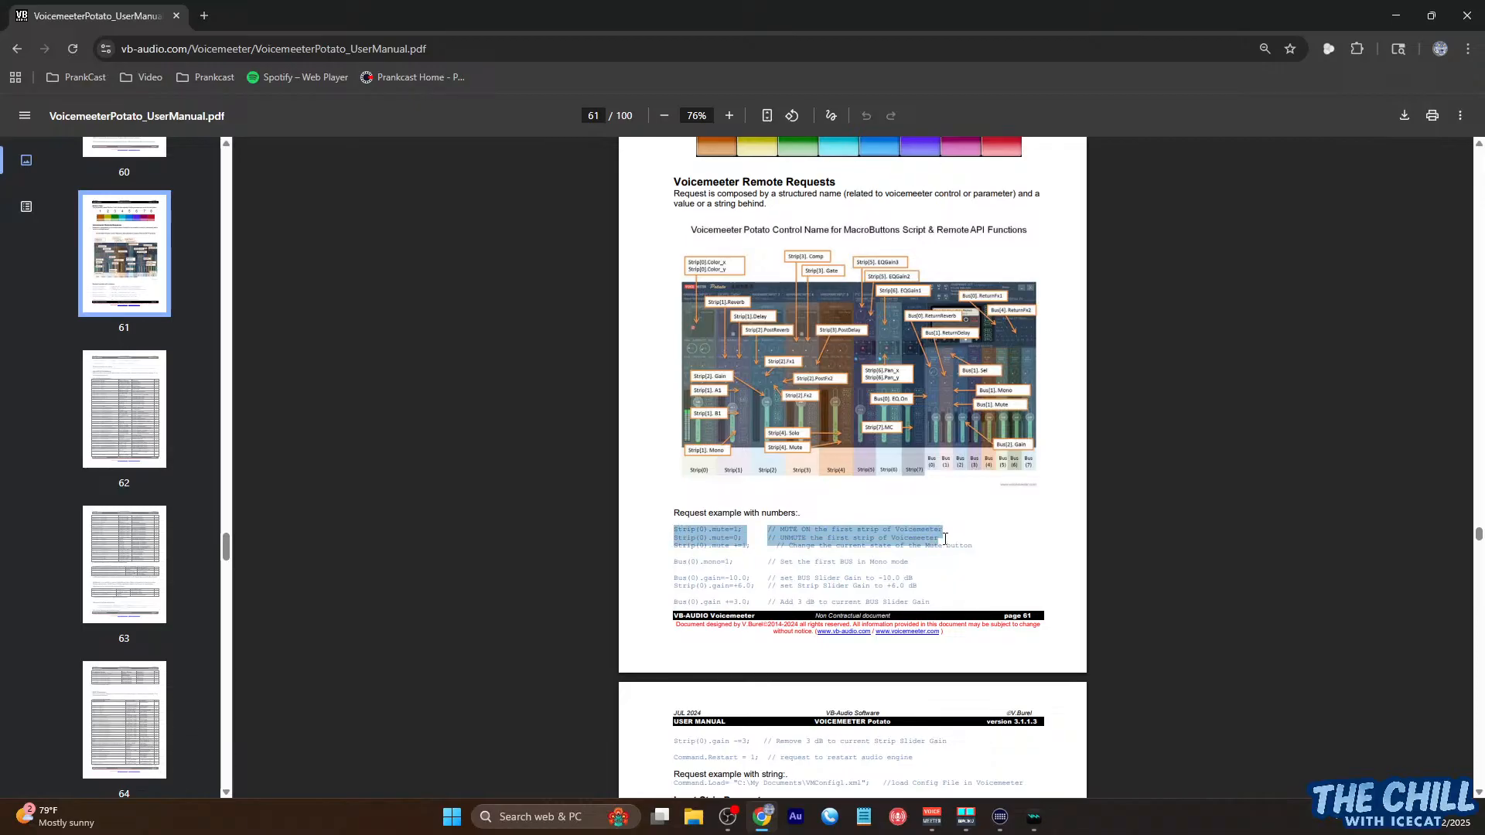
Copy the selected Strip(0).mute=1 and Strip(0).mute=0 lines into the Mic Mute macro's Request for Button ON / Trigger IN
left_click_drag(944, 539, 942, 536)
key("ctrl+c")
left_click(964, 818)
left_click(577, 386)
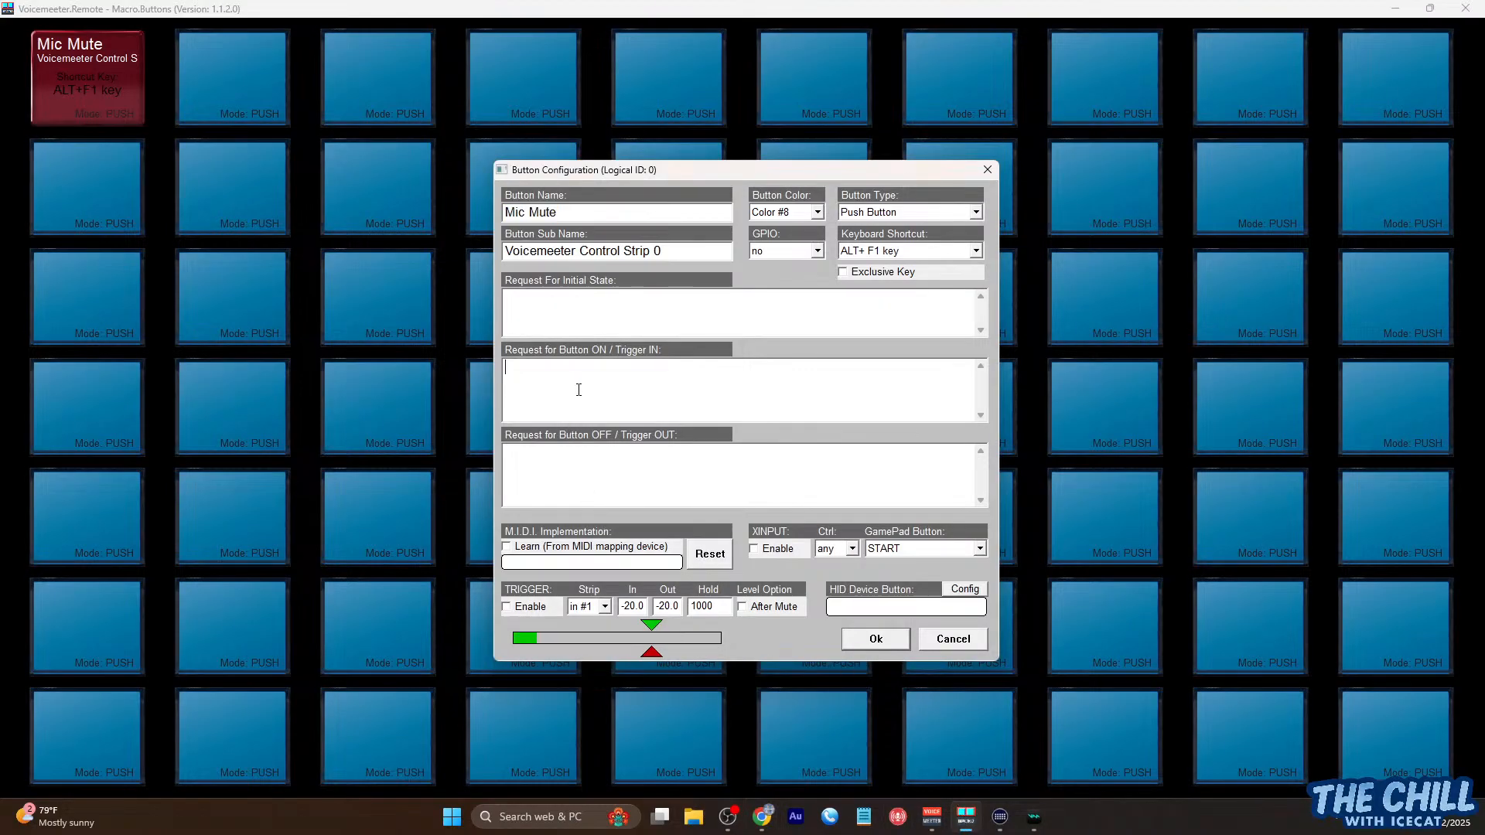
key("ctrl+v")
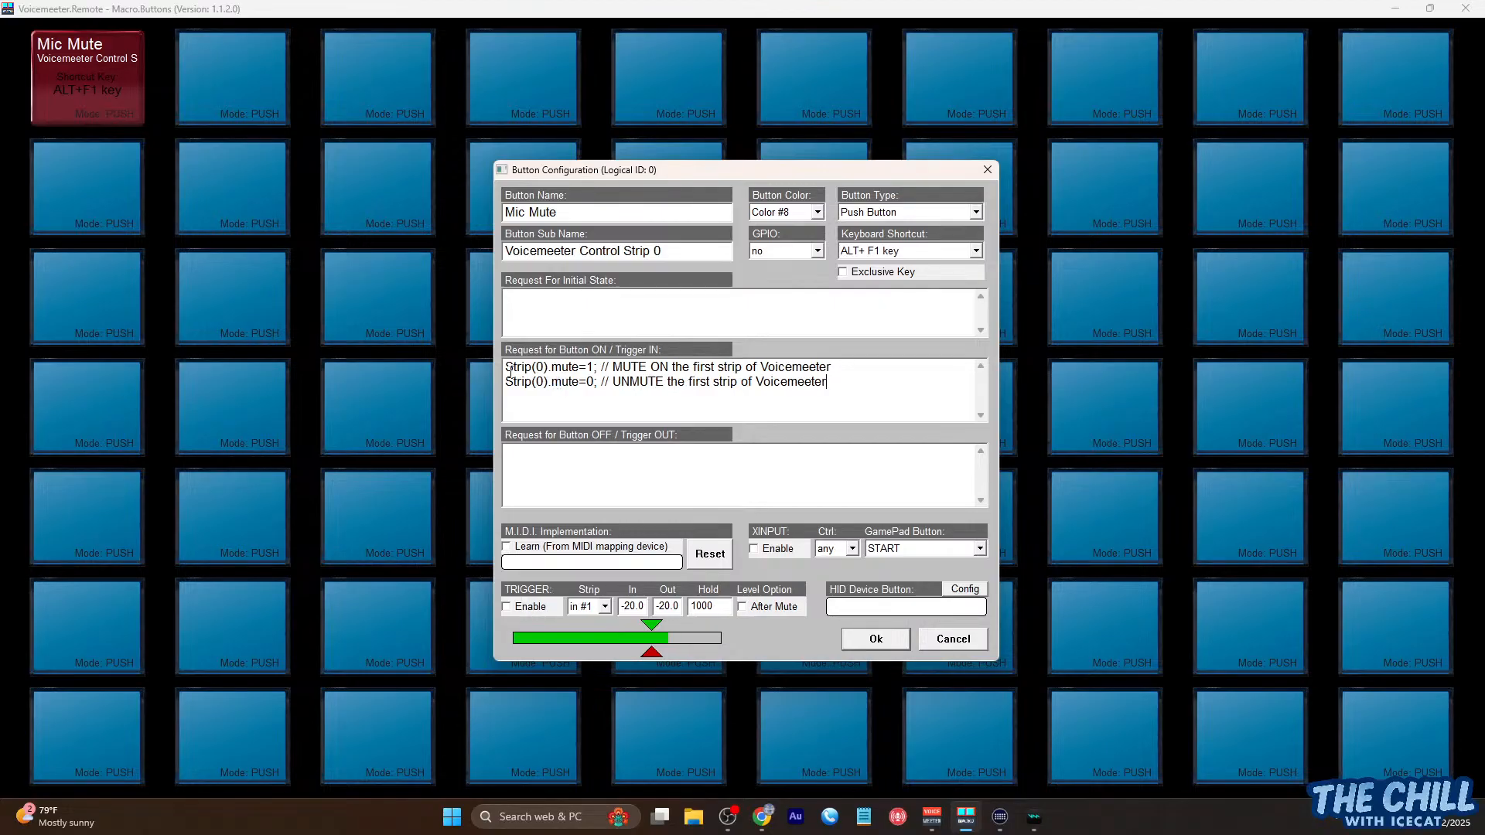
Move the Strip(0).mute=0 UNMUTE line from the button ON request to the Request for Button OFF / Trigger OUT
left_click_drag(829, 384, 502, 384)
key("ctrl+c")
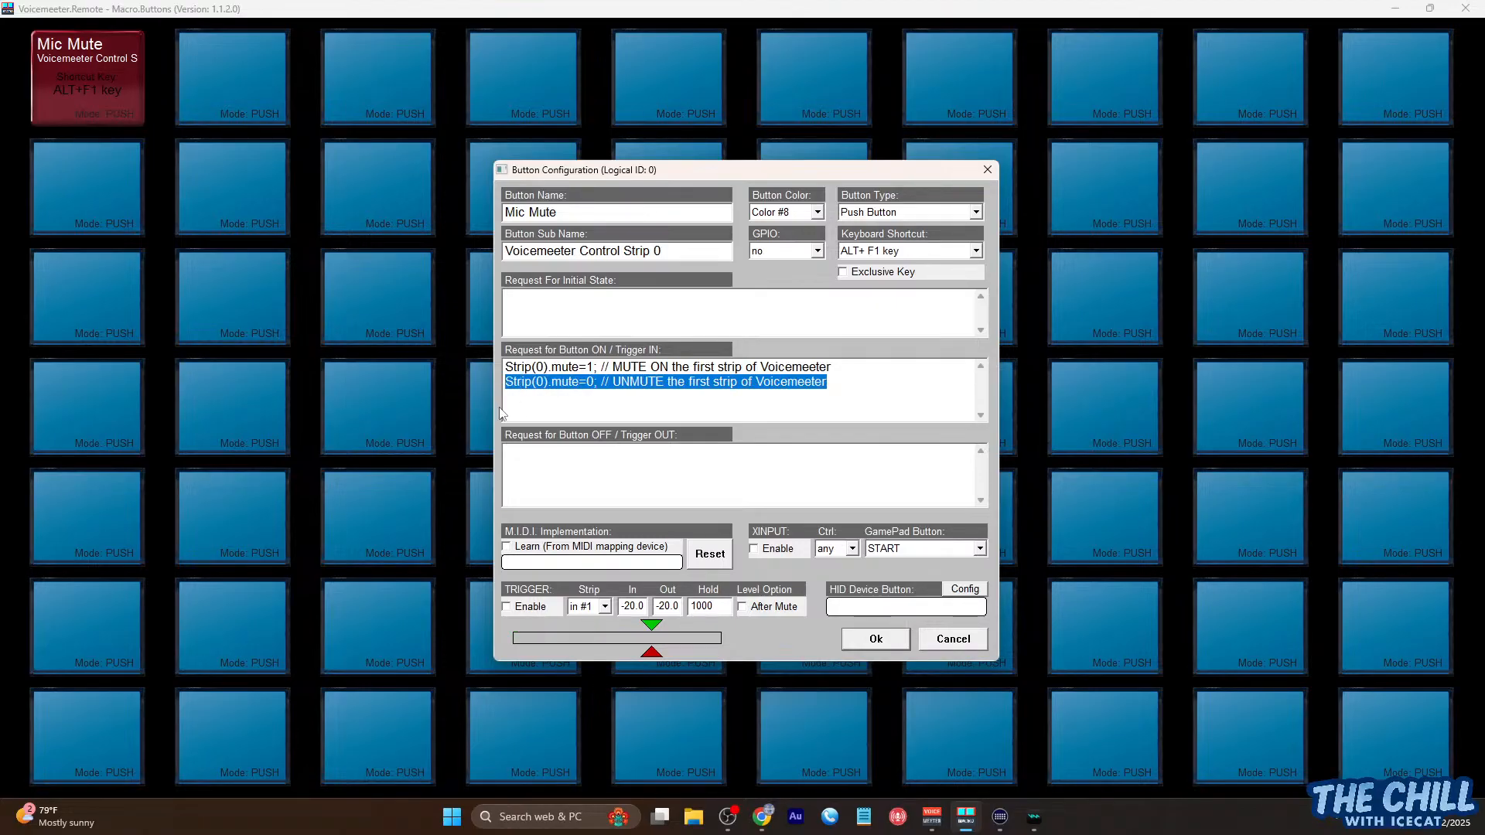
key("Delete")
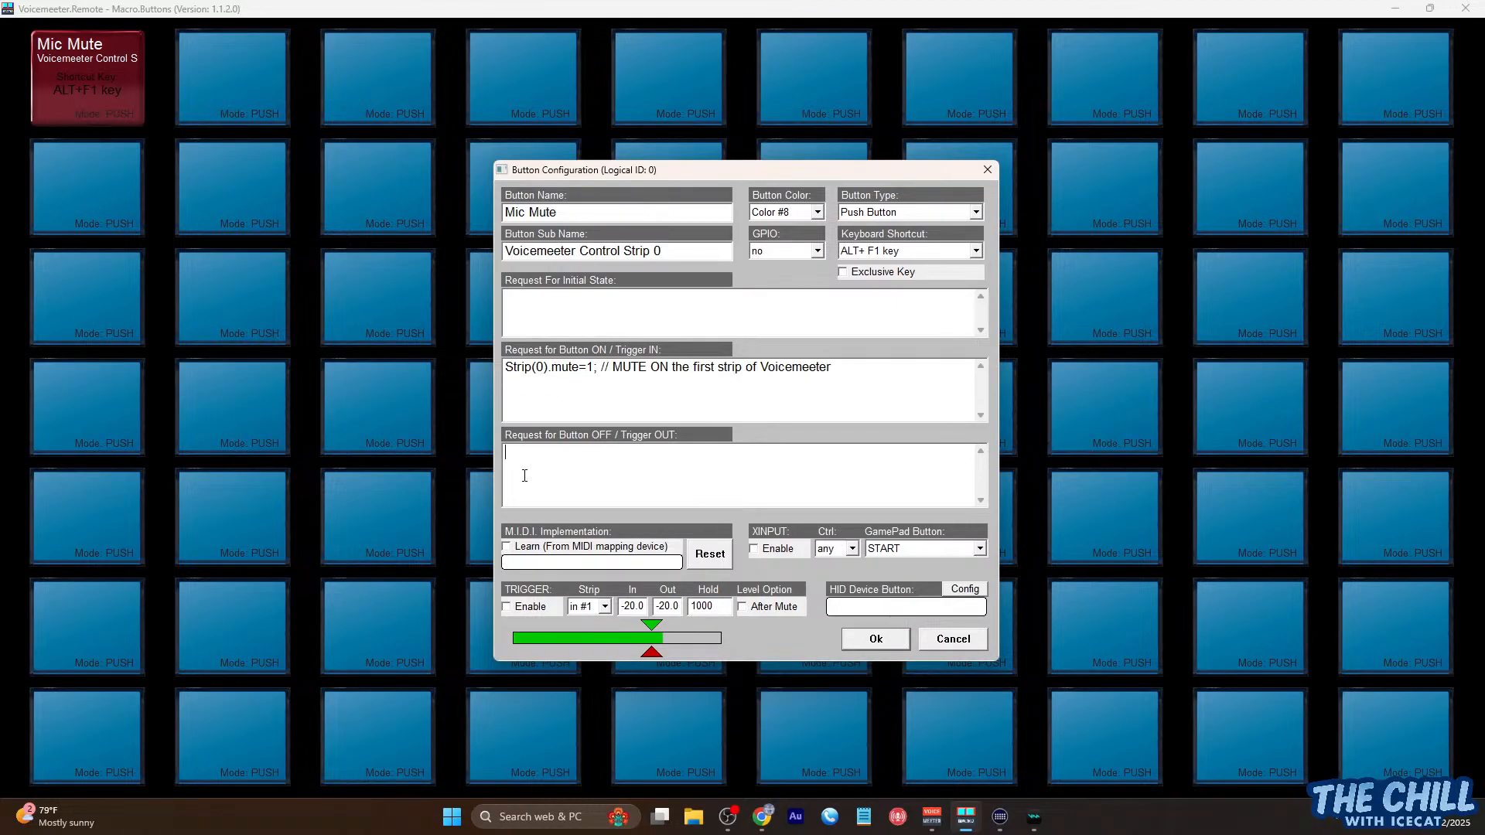
key("ctrl+v")
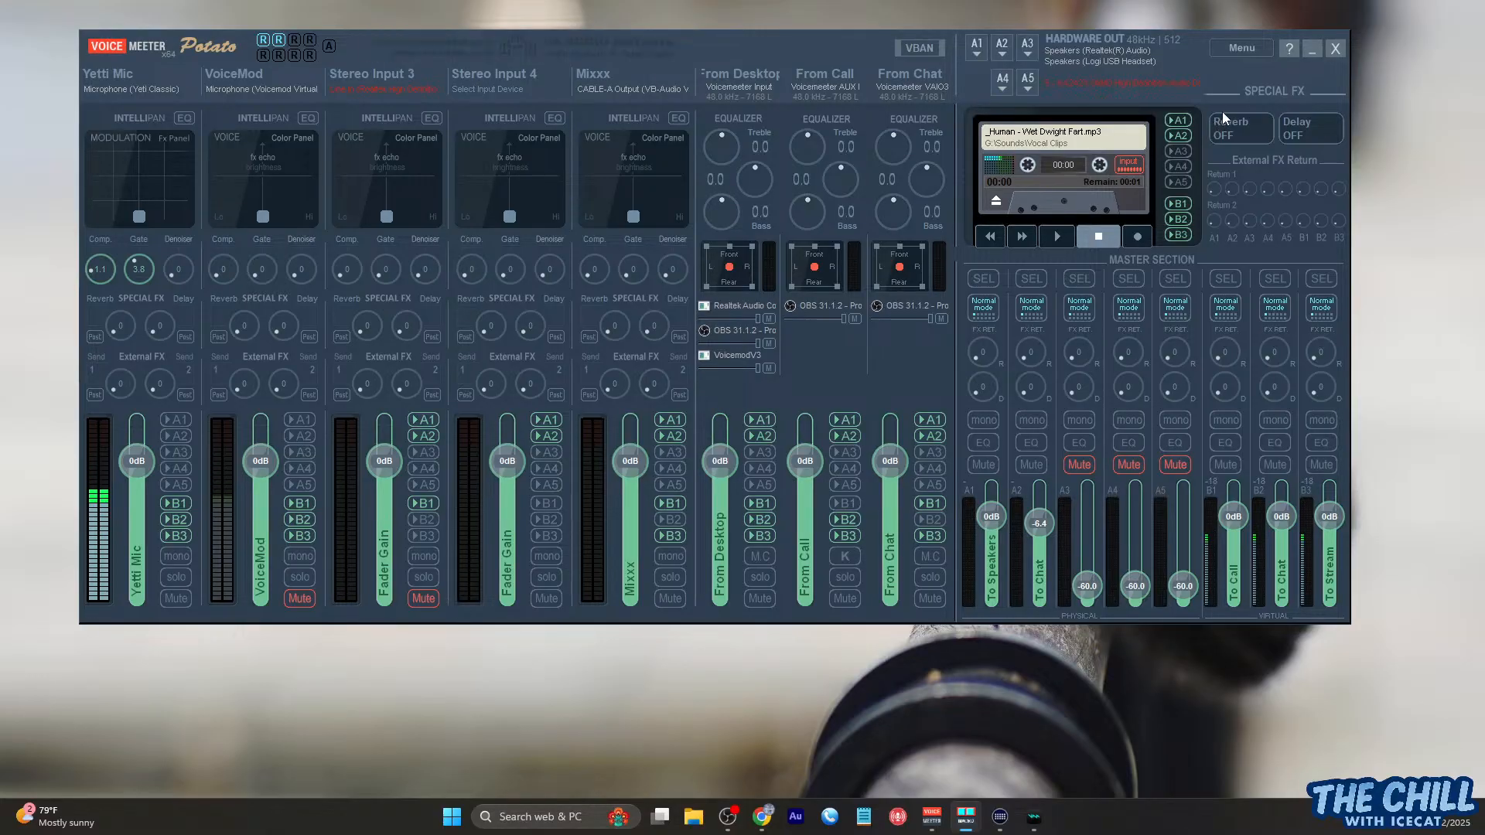
Check the Voicemeeter main menu options in the Voicemeeter Potato window and close it again
left_click(1235, 47)
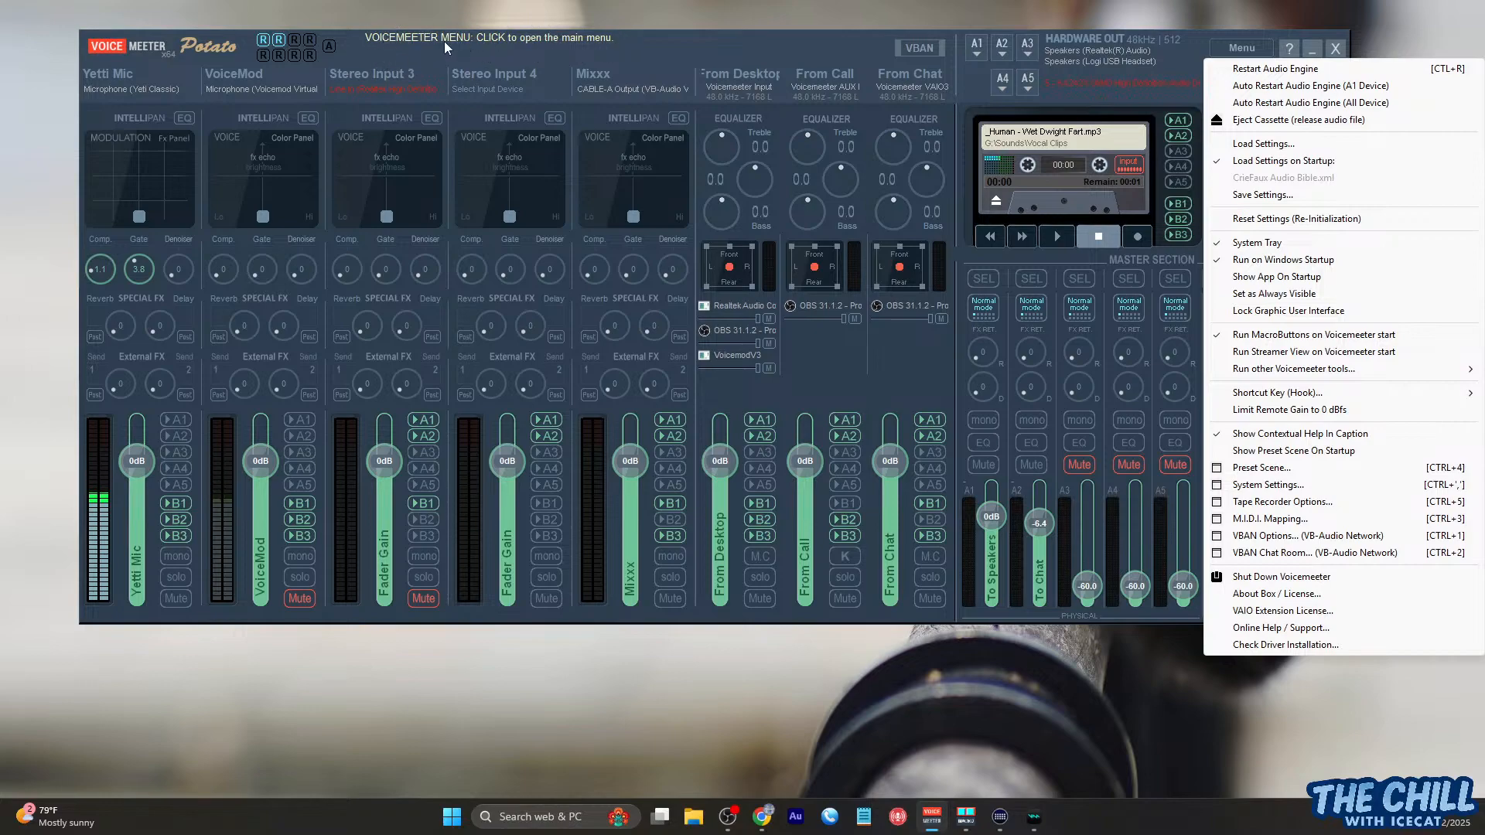
left_click(699, 40)
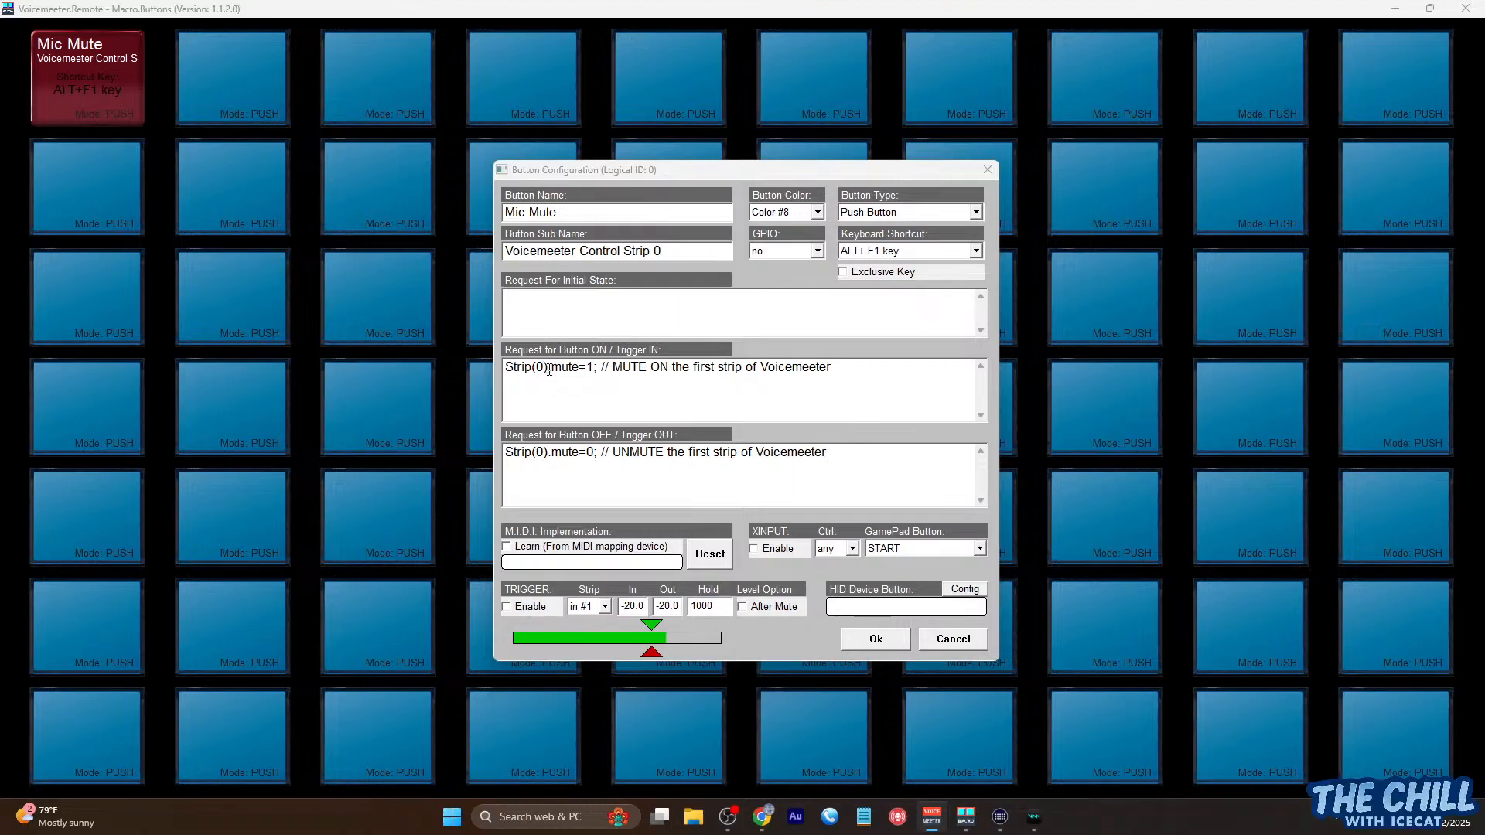
Set the Mic Mute button's type to 2 Positions and save its configuration
double_click(589, 368)
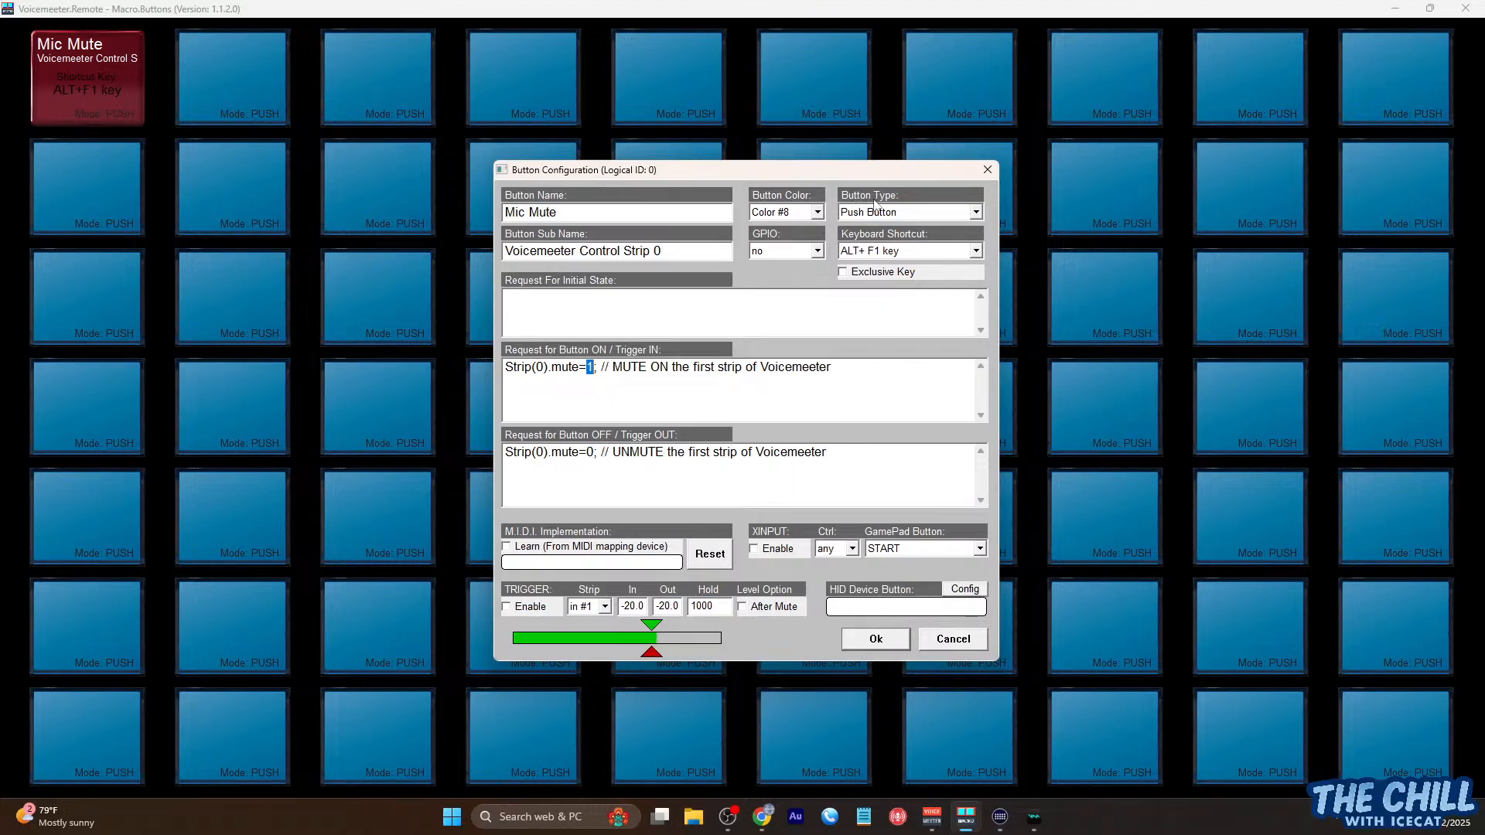
left_click(975, 215)
left_click(928, 245)
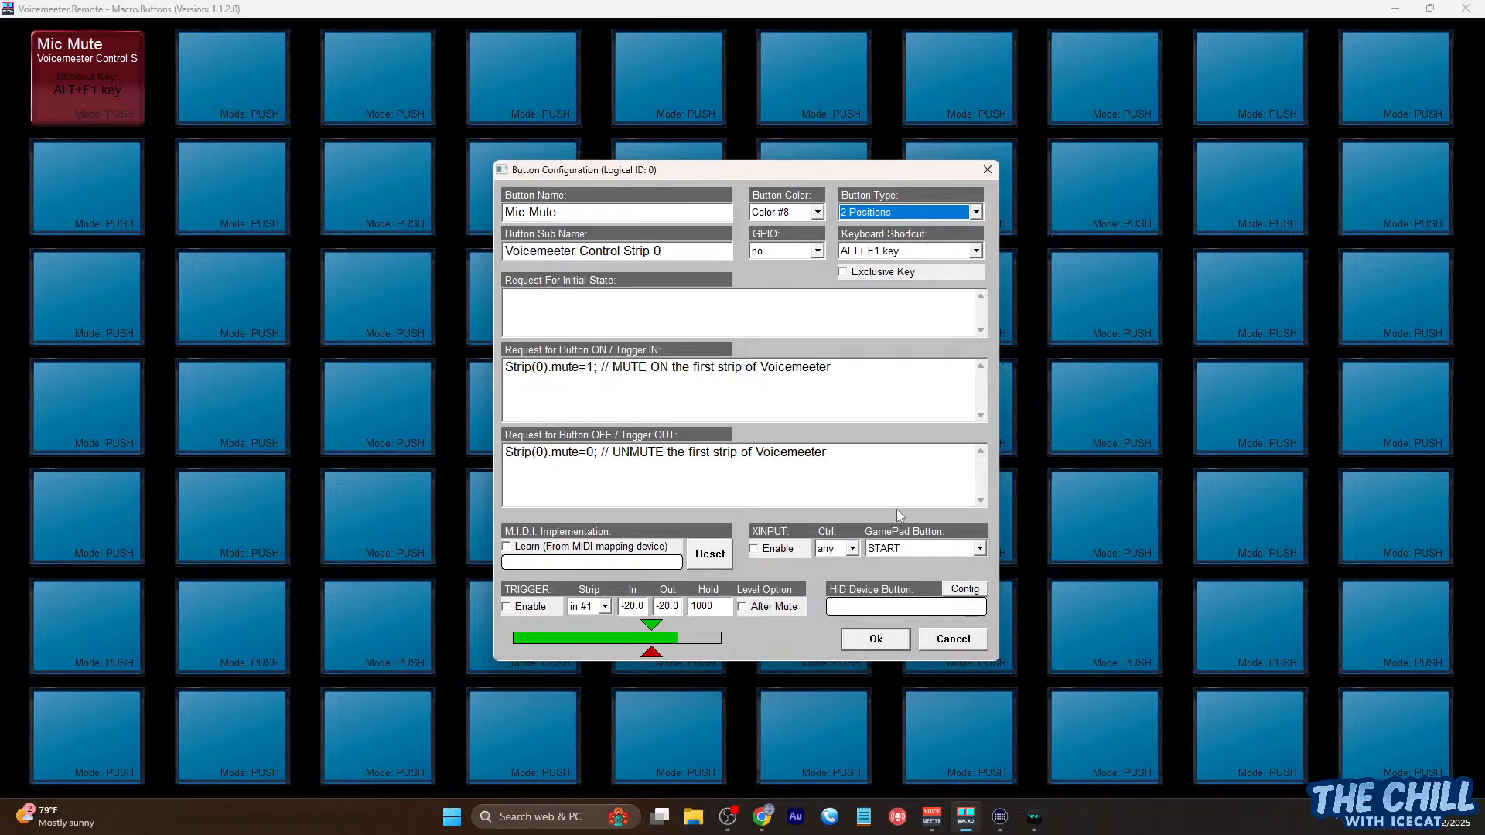
left_click(871, 642)
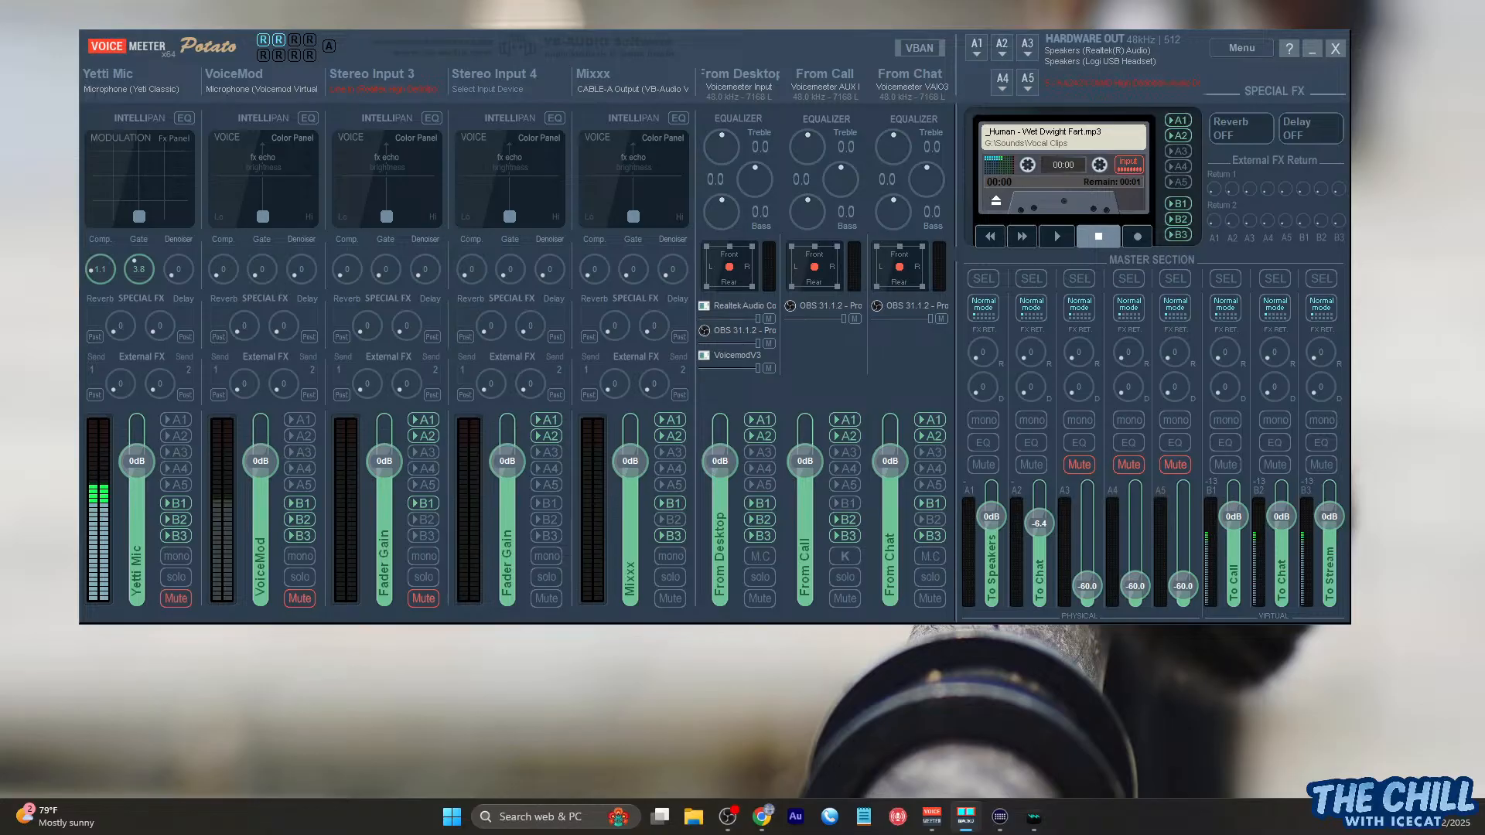
Test the Mic Mute macro by toggling it on and off several times, ending with it off
key("m")
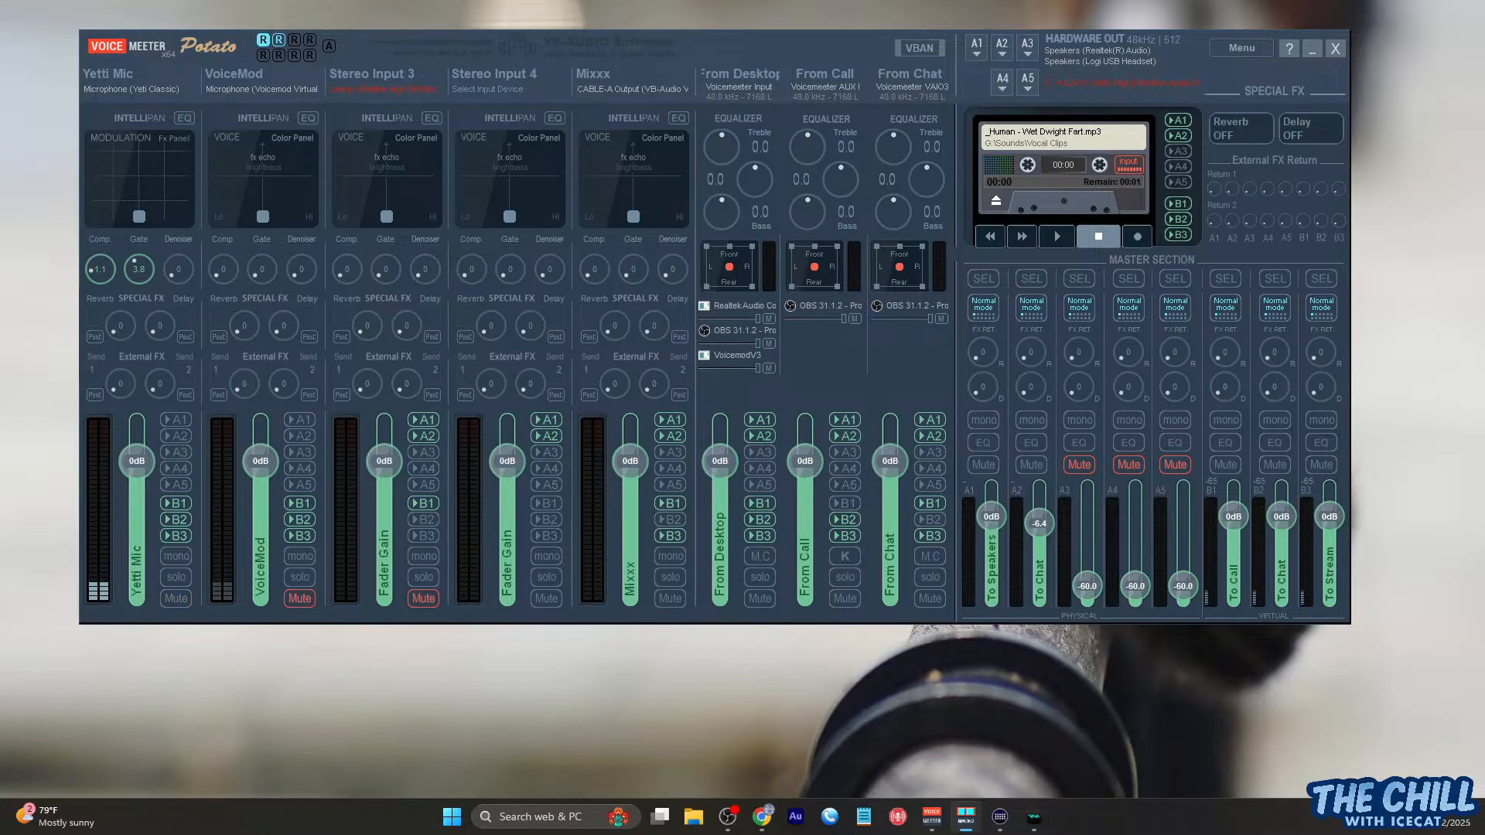
key("m")
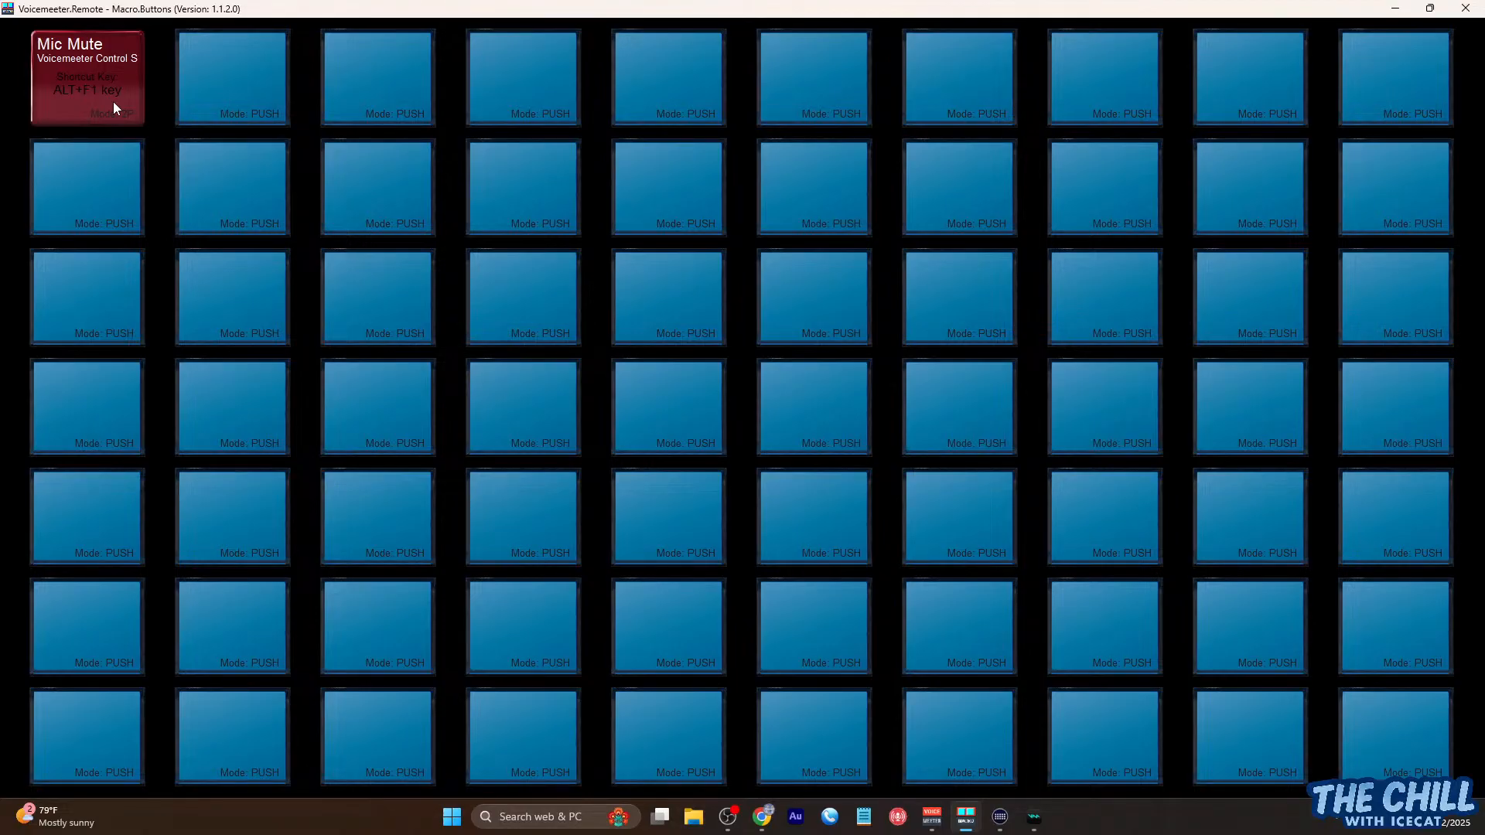
left_click(113, 101)
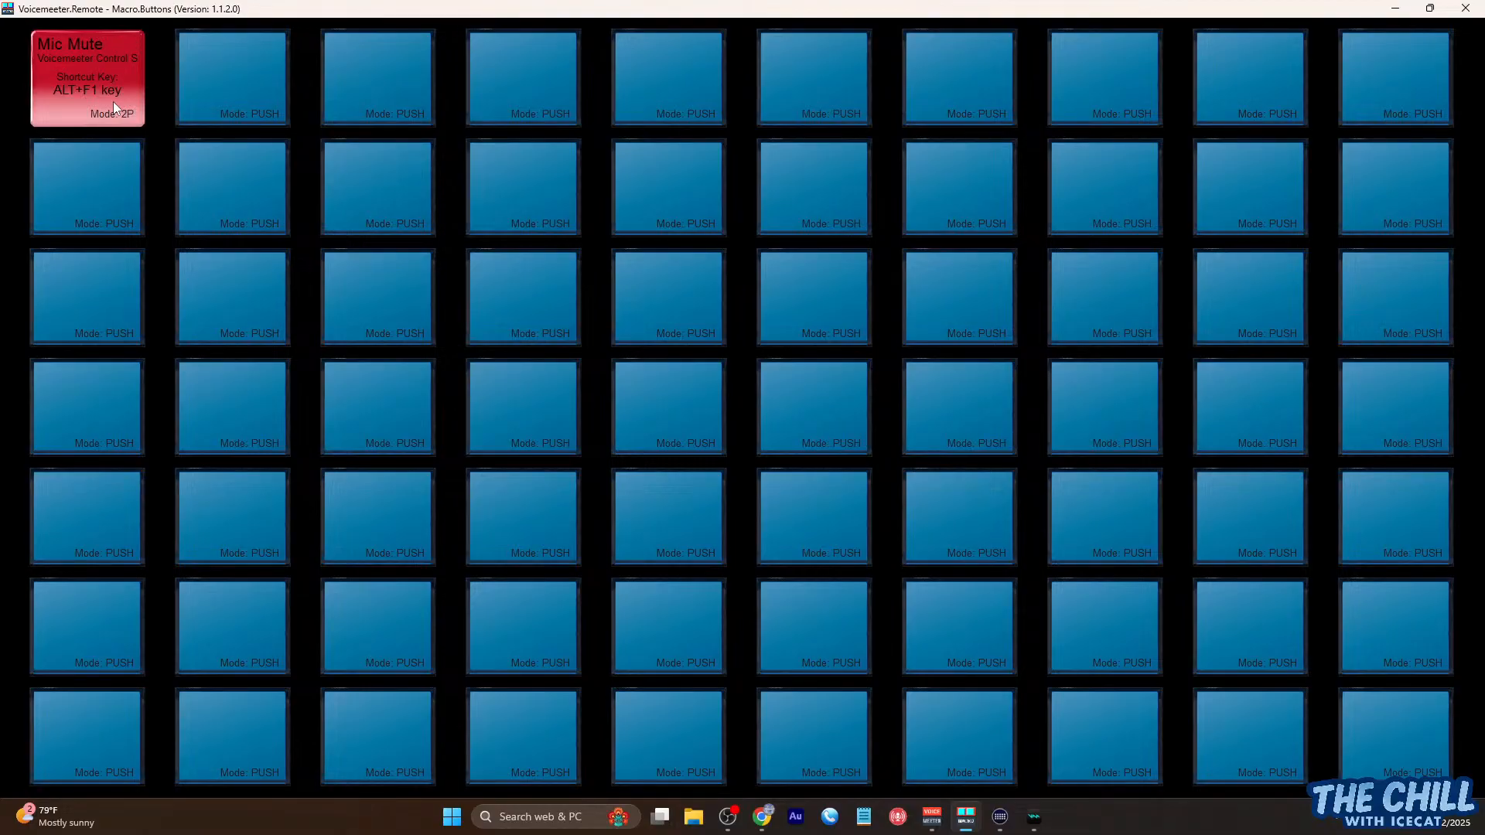
left_click(113, 100)
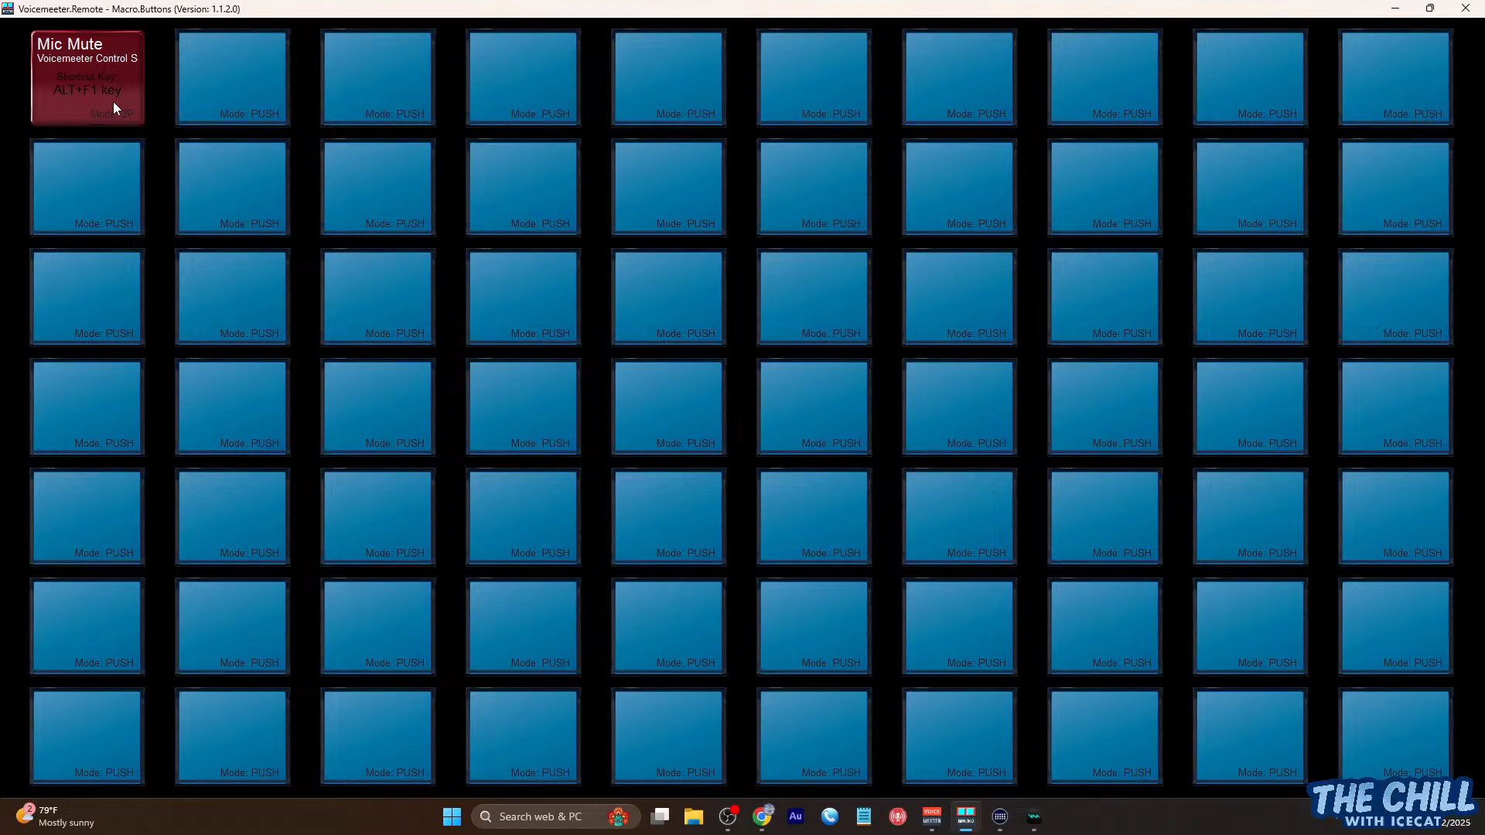
left_click(113, 100)
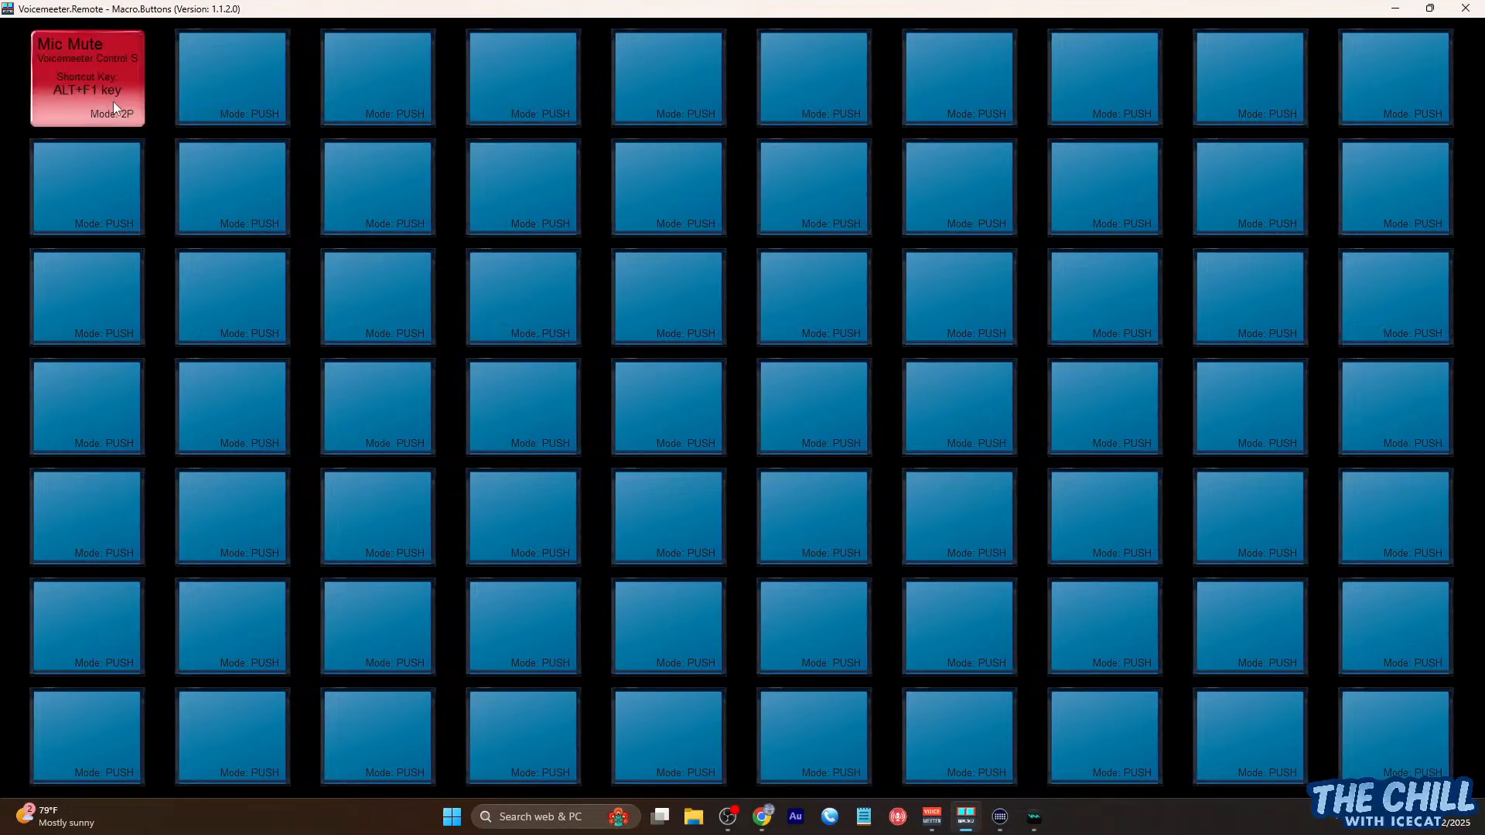
left_click(113, 100)
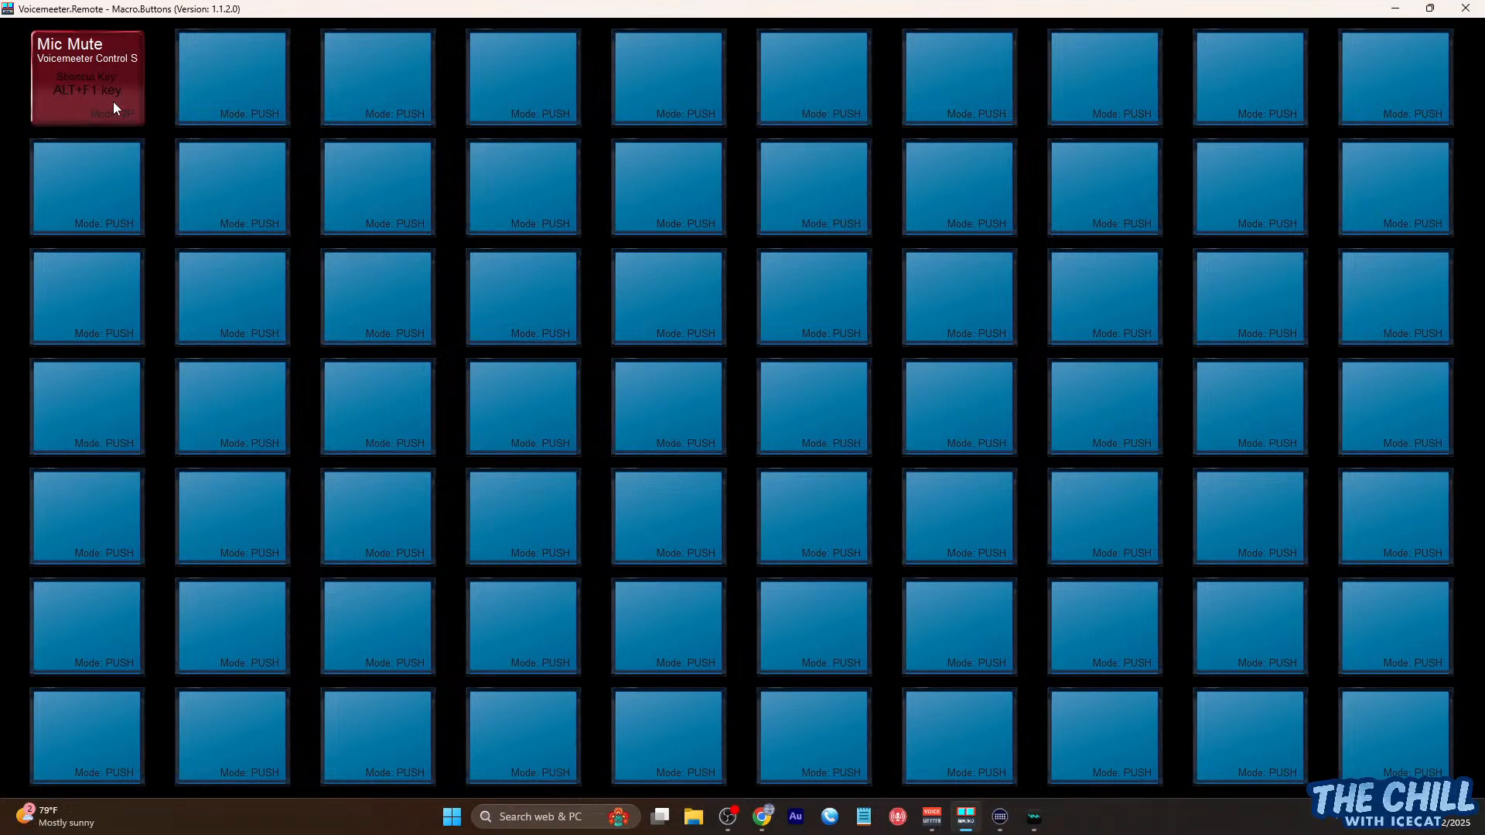
left_click(113, 100)
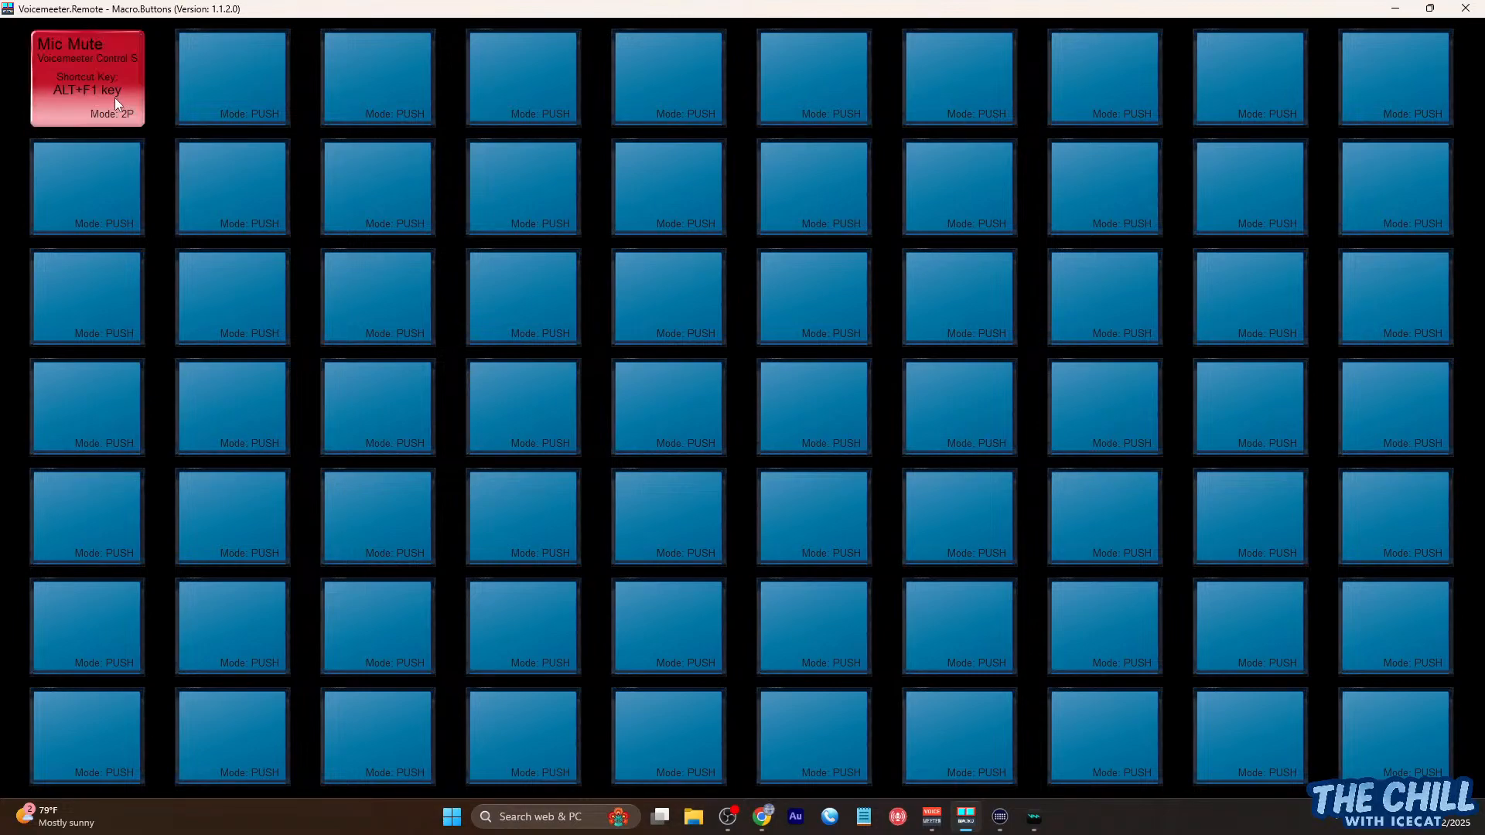
left_click(116, 101)
left_click(118, 100)
left_click(119, 100)
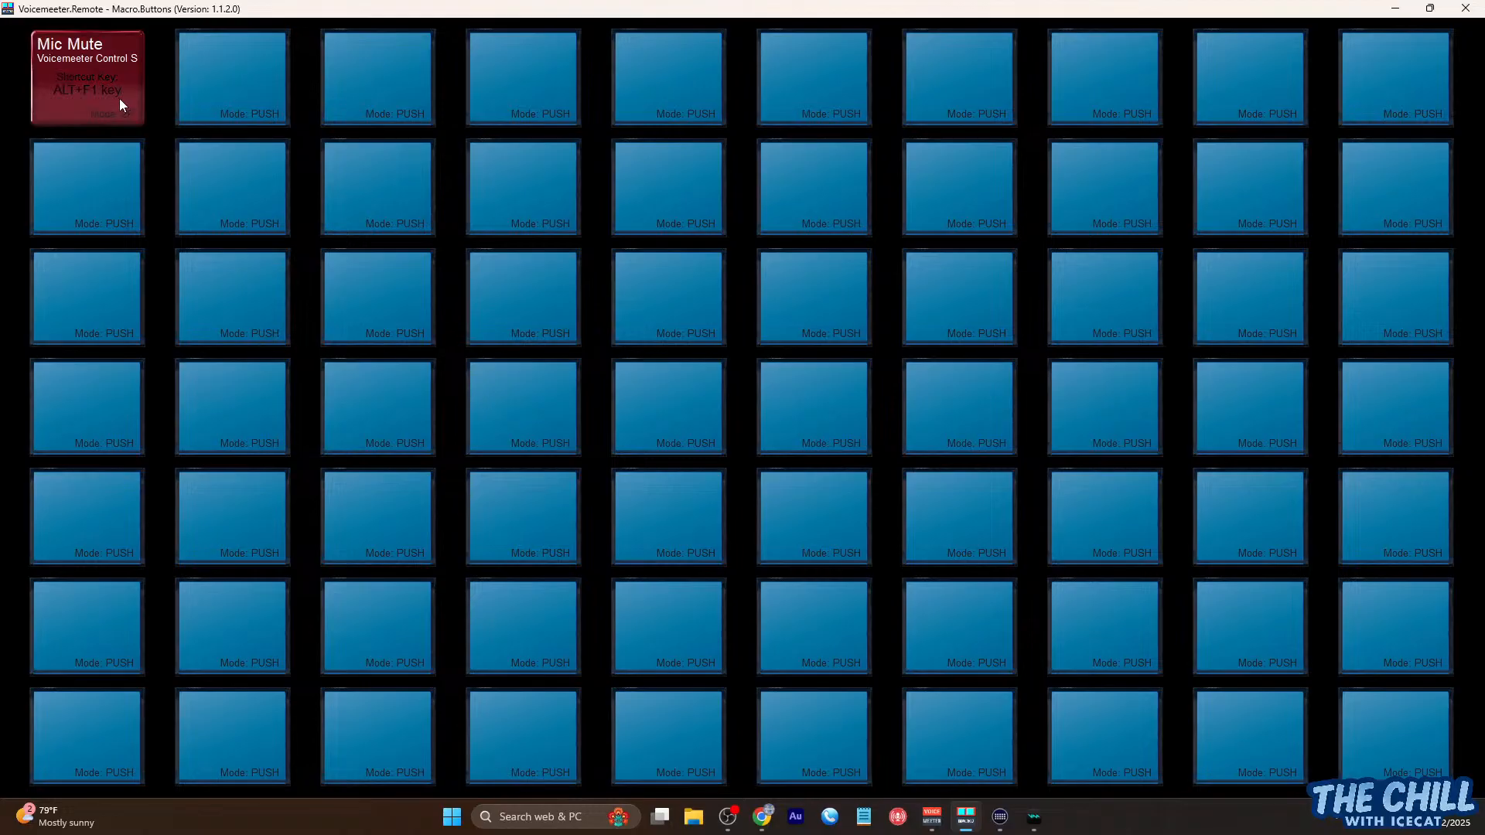
left_click(119, 99)
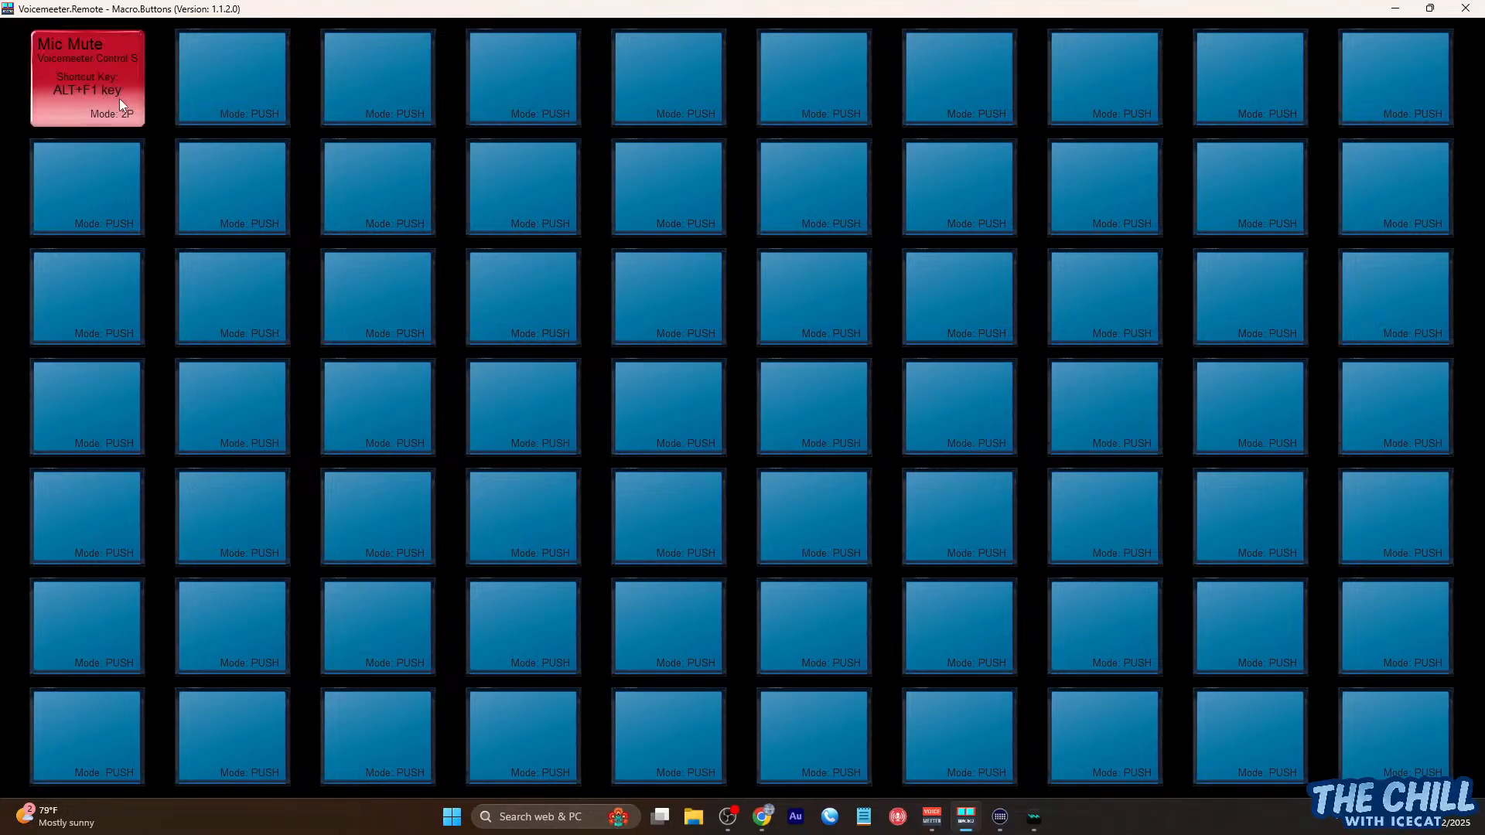
left_click(119, 99)
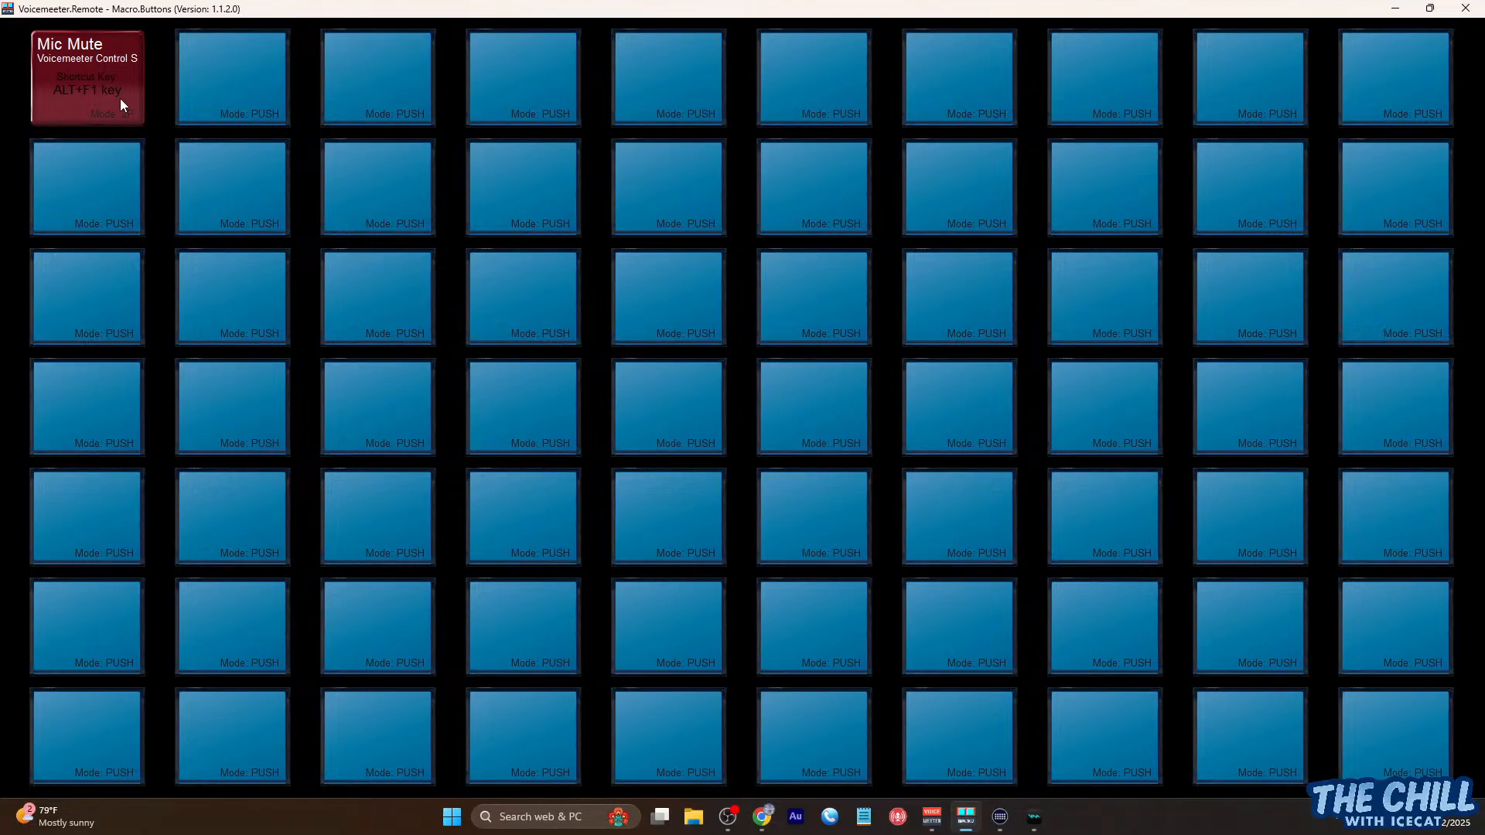
Review the Macro Buttons window options and disable Run on Windows Startup
right_click(346, 13)
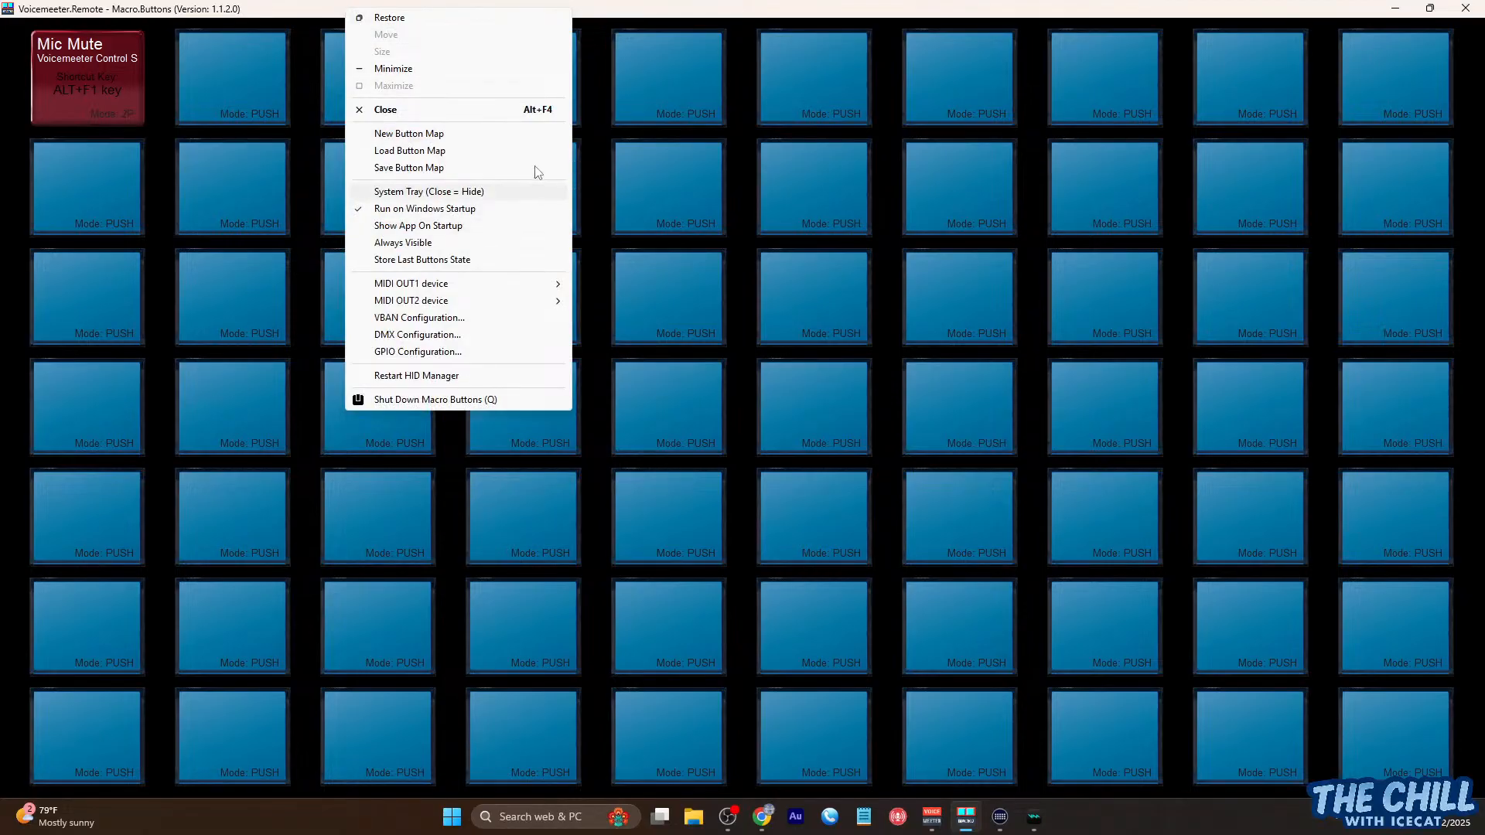
right_click(611, 10)
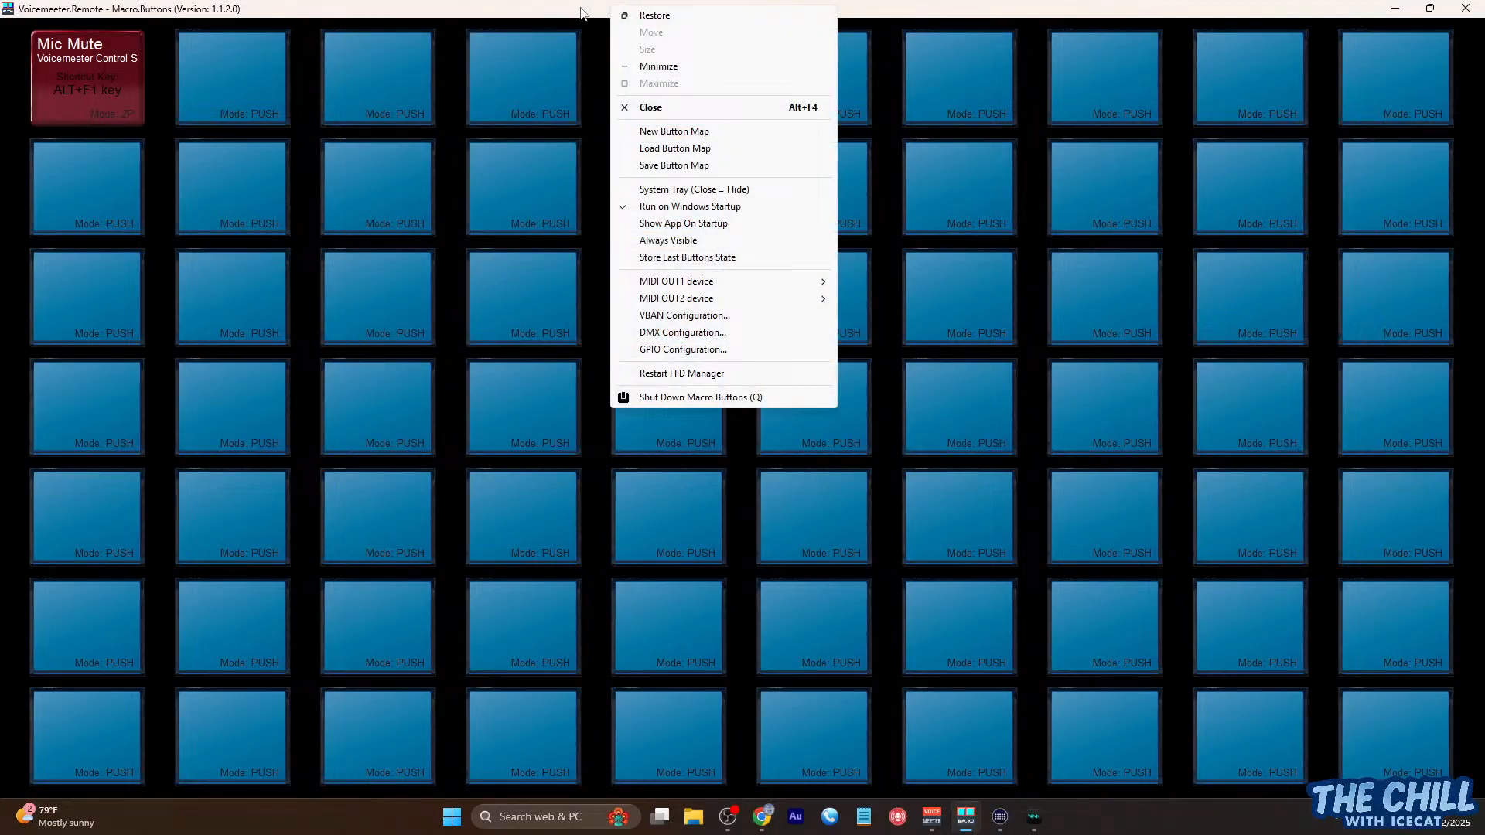
right_click(420, 12)
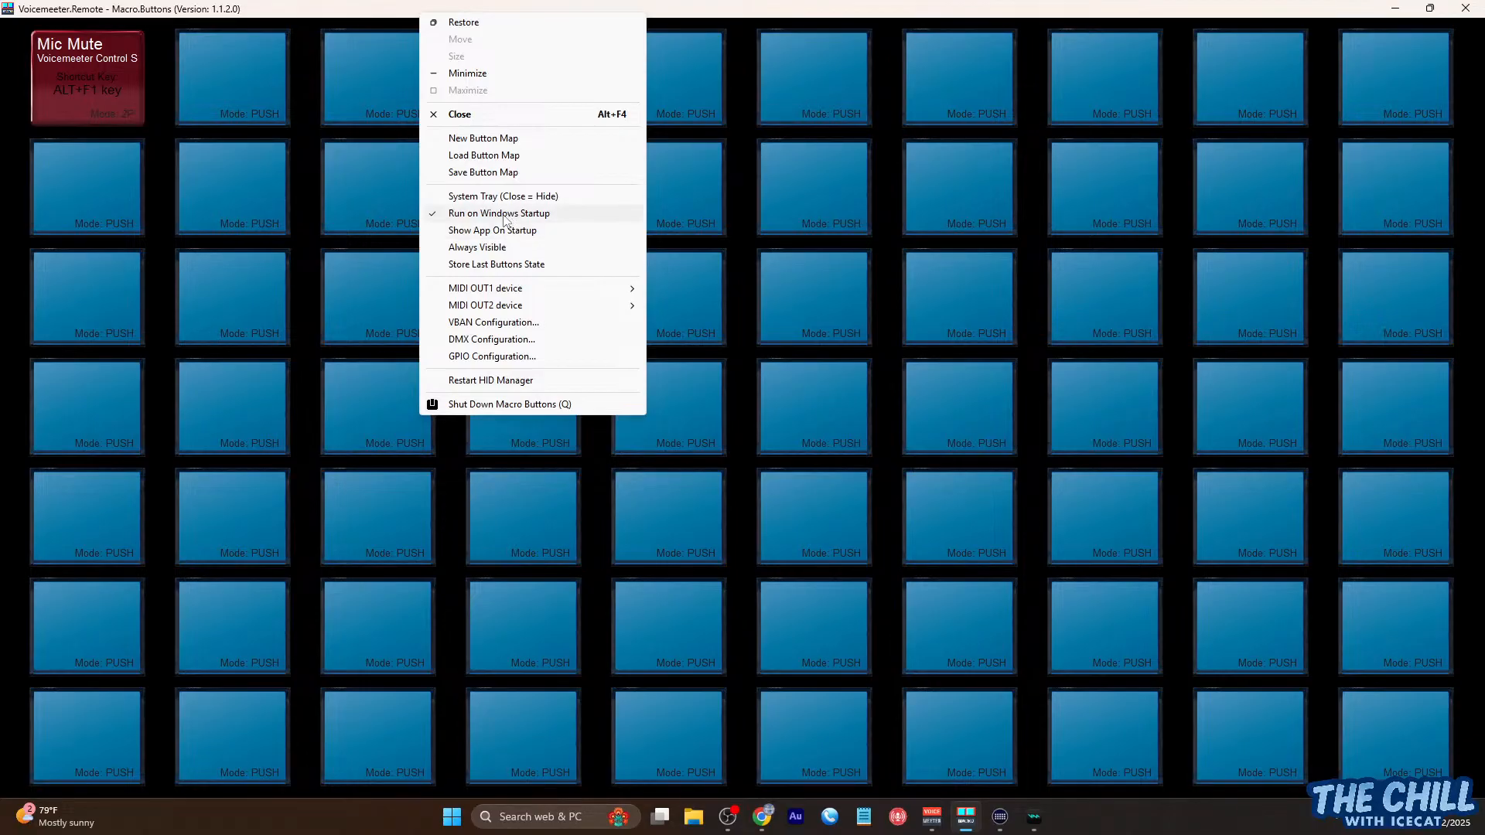
left_click(466, 216)
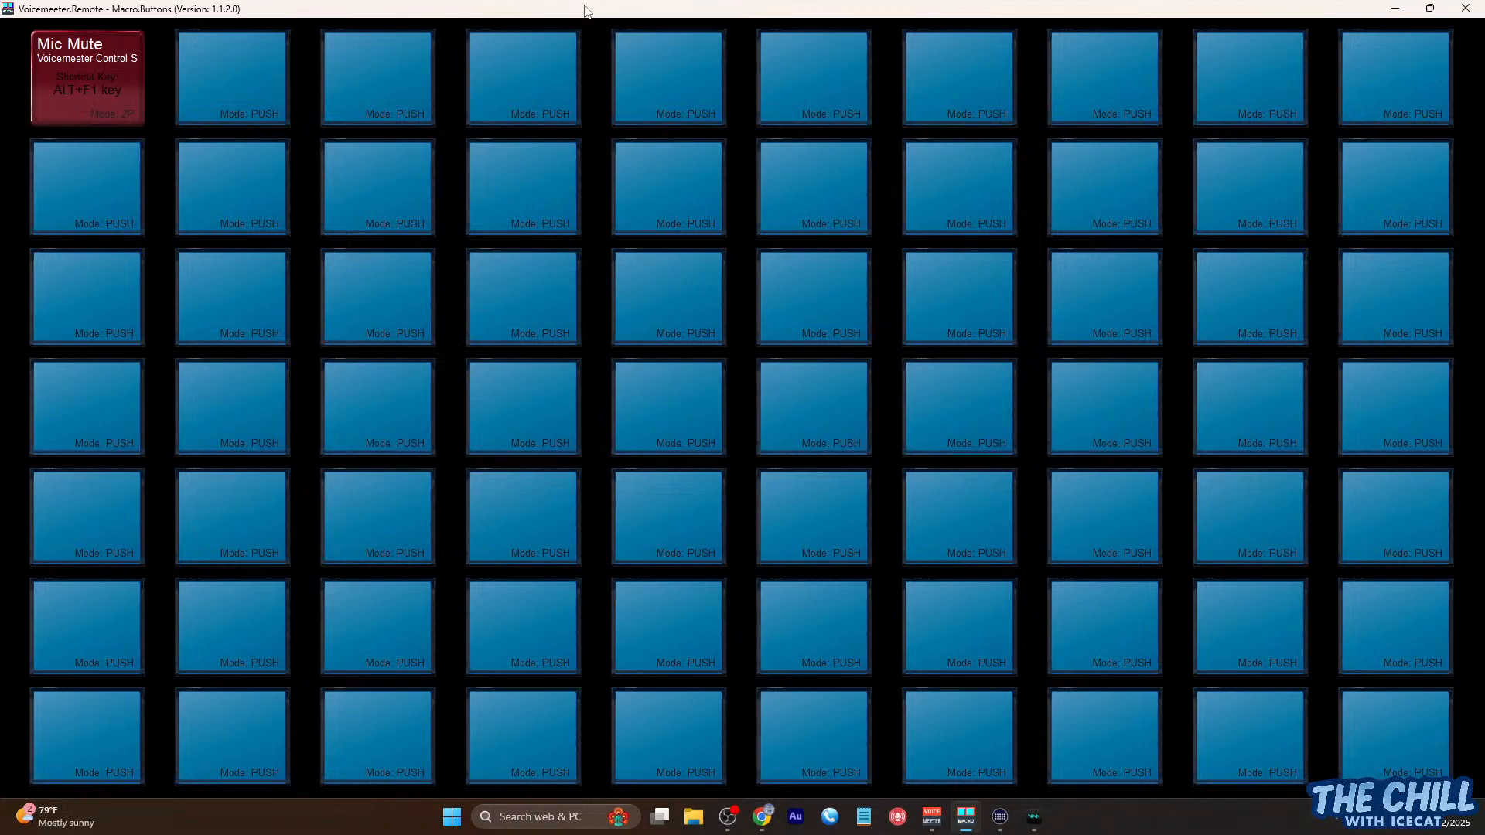
Load the MacroButtonConfig button map from the Voicemeeter folder on the G: drive
right_click(530, 12)
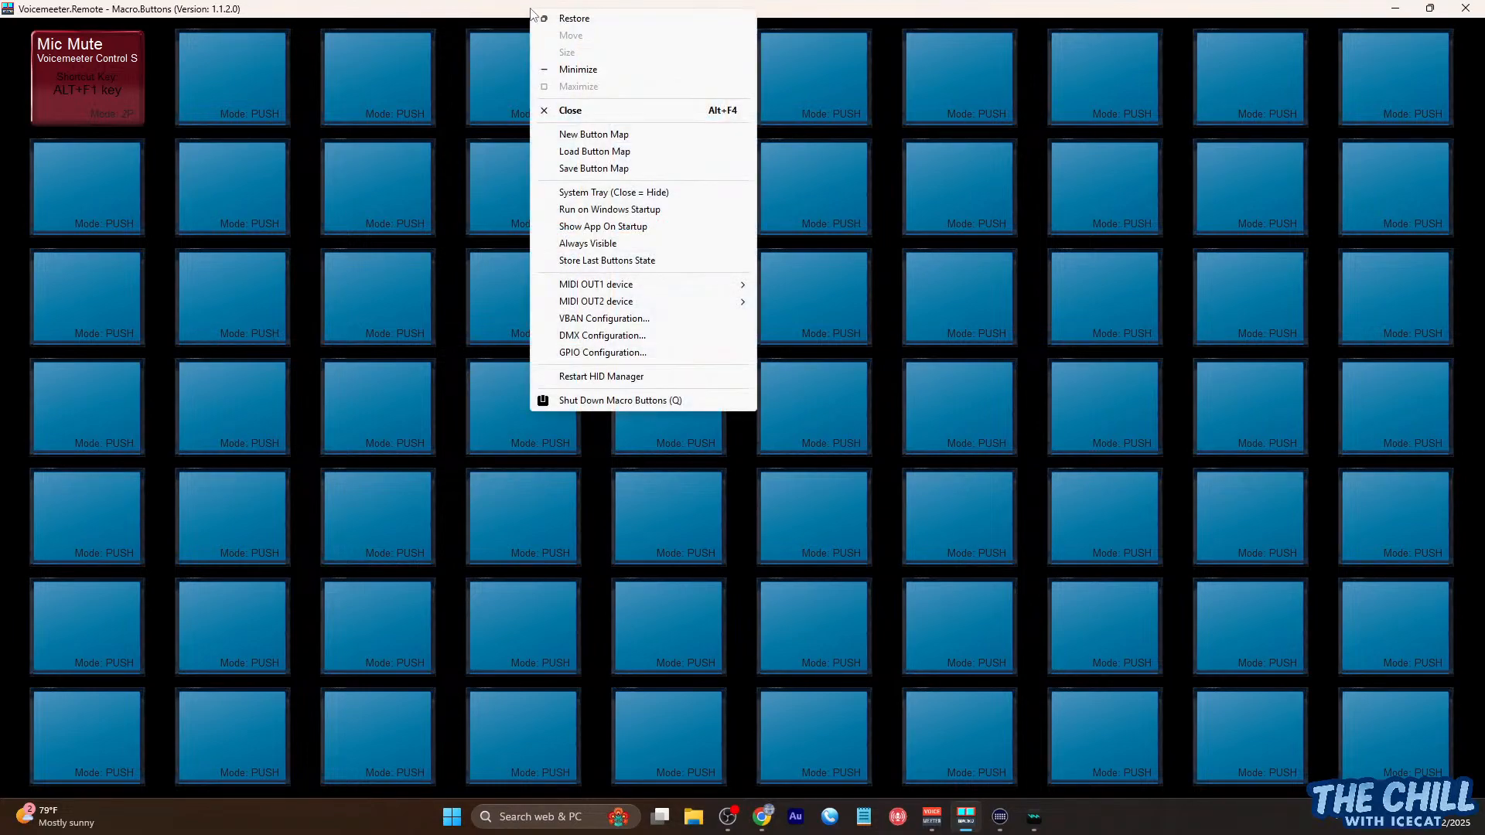
left_click(596, 151)
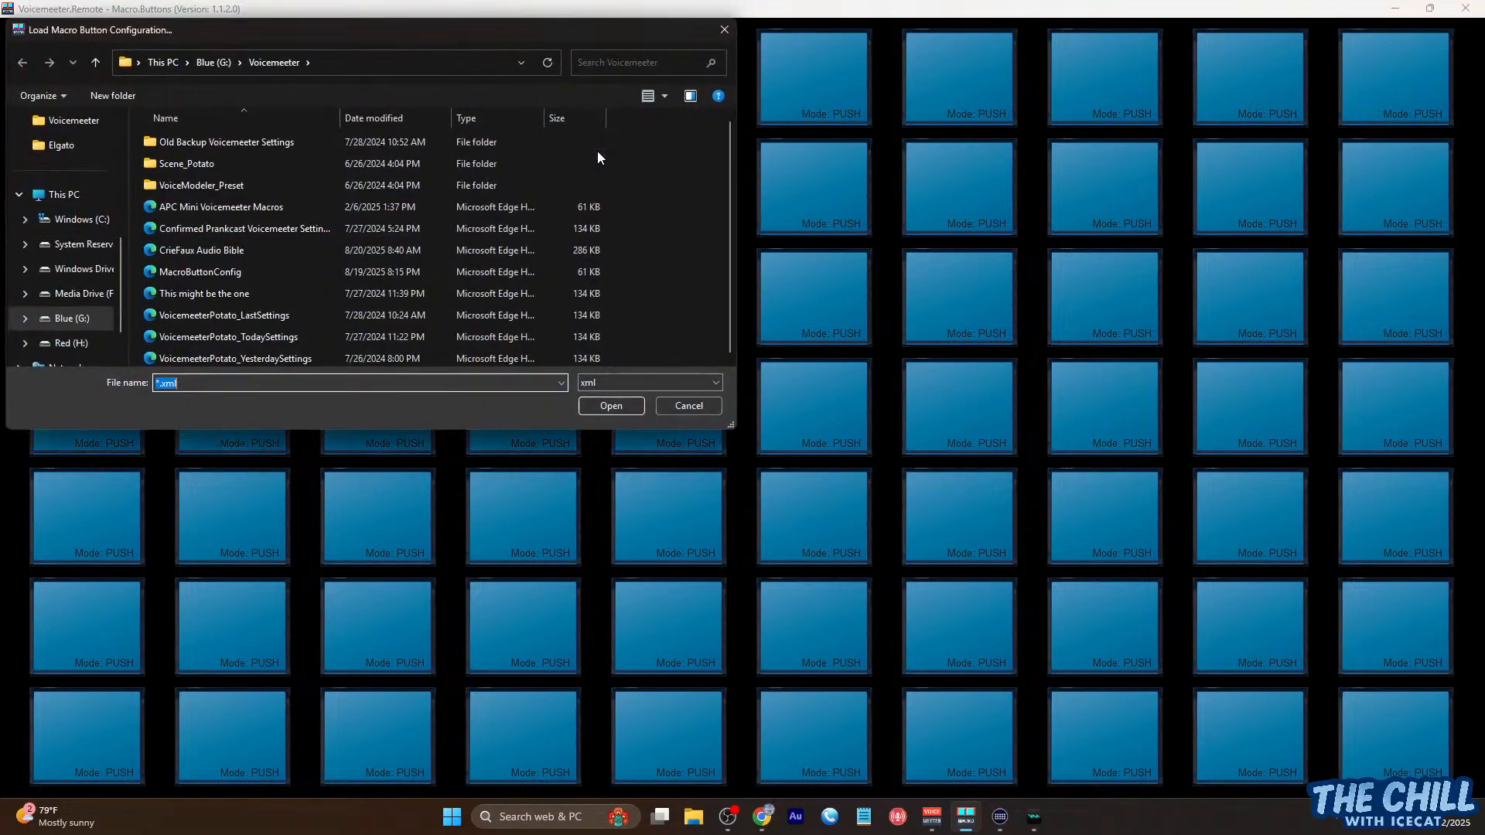
left_click(214, 271)
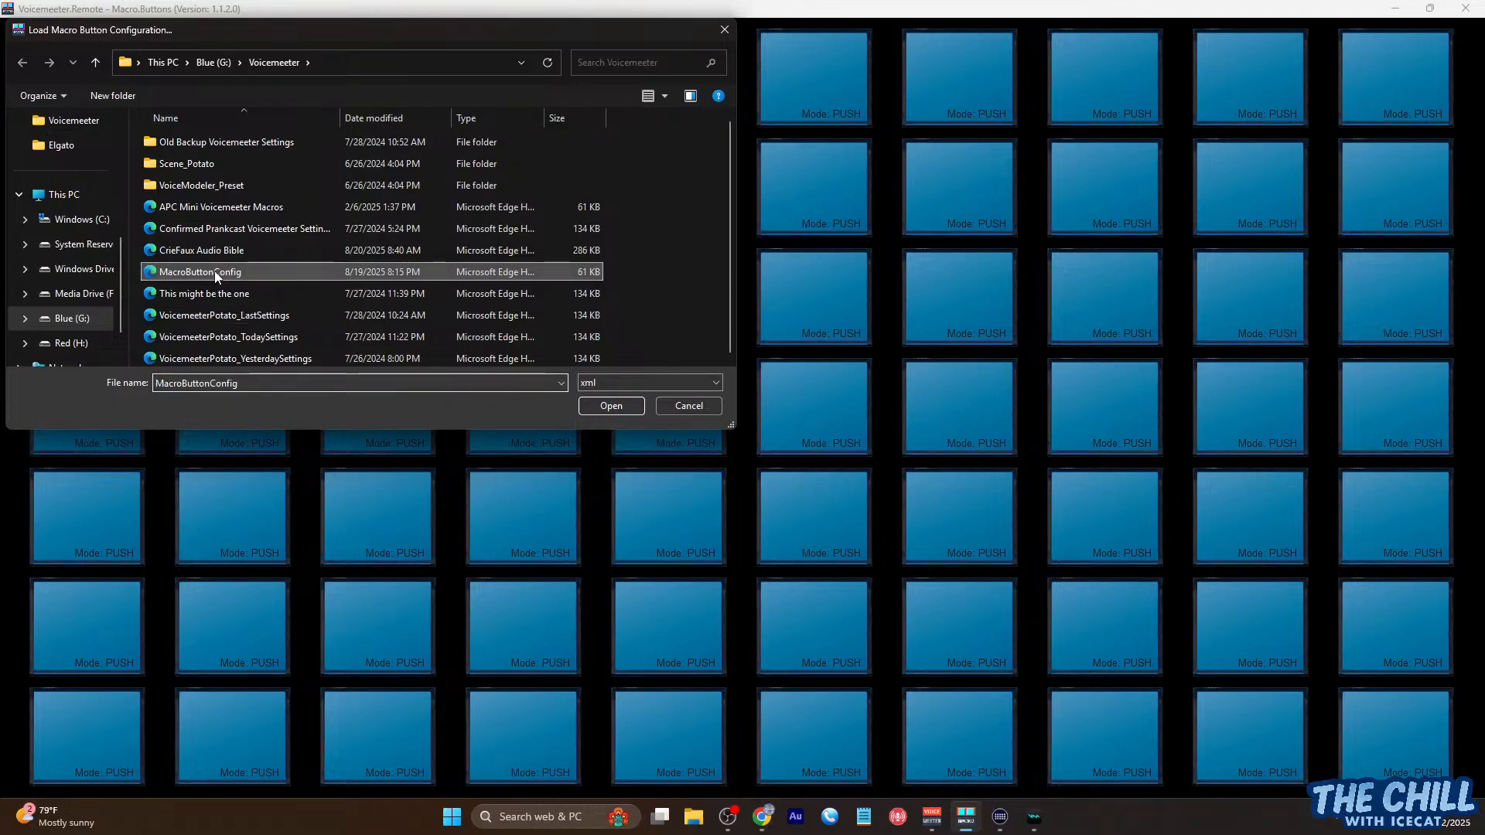
left_click(611, 407)
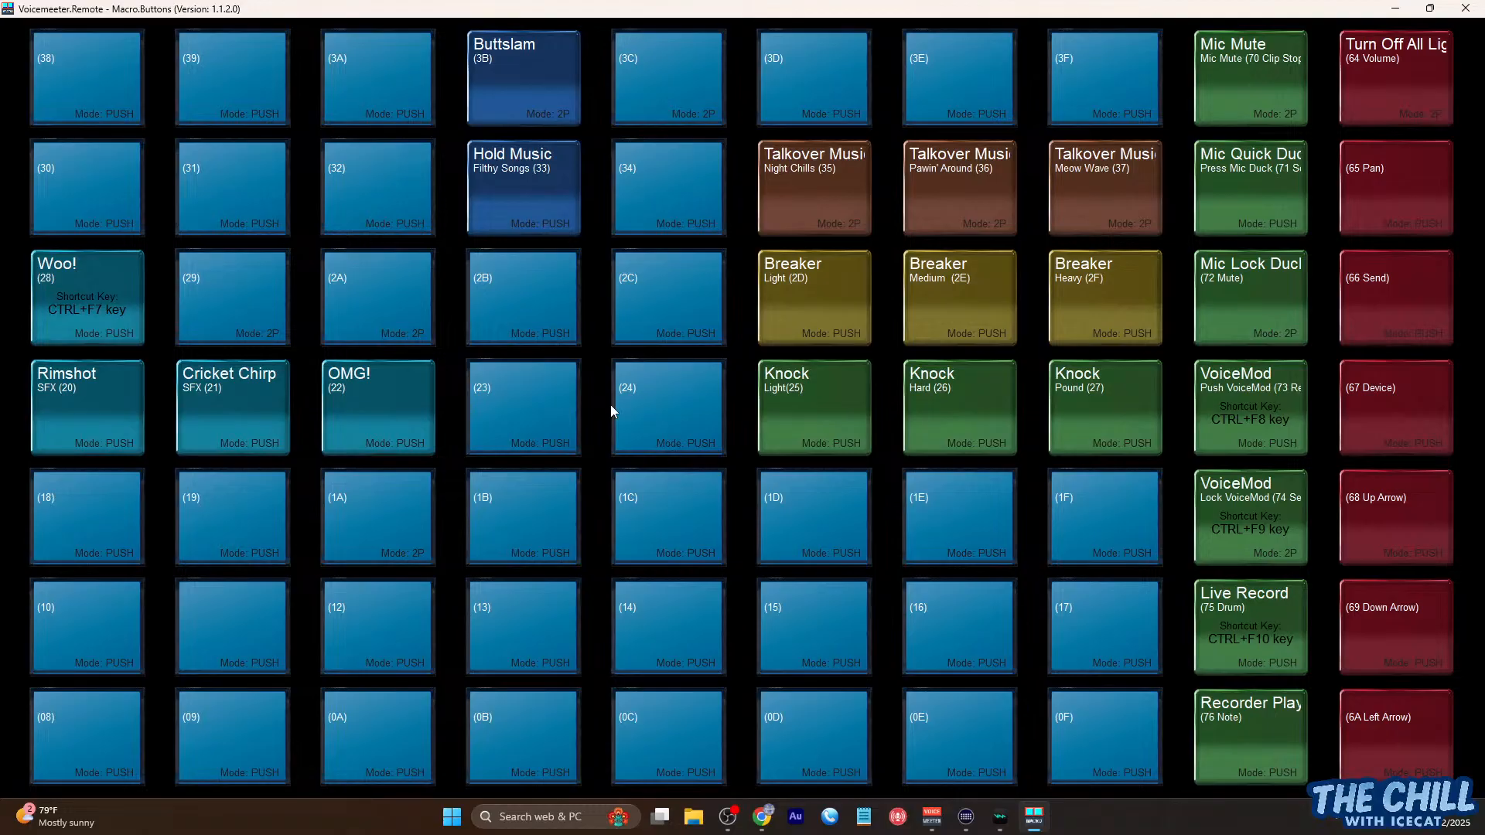
Trigger the Woo!, Cricket Chirp and Rimshot sound effect buttons
left_click(89, 300)
left_click(230, 407)
left_click(113, 396)
Toggle the Meow Wave Talkover Music button on and off, and do the same with the Buttslam button
left_click(1092, 204)
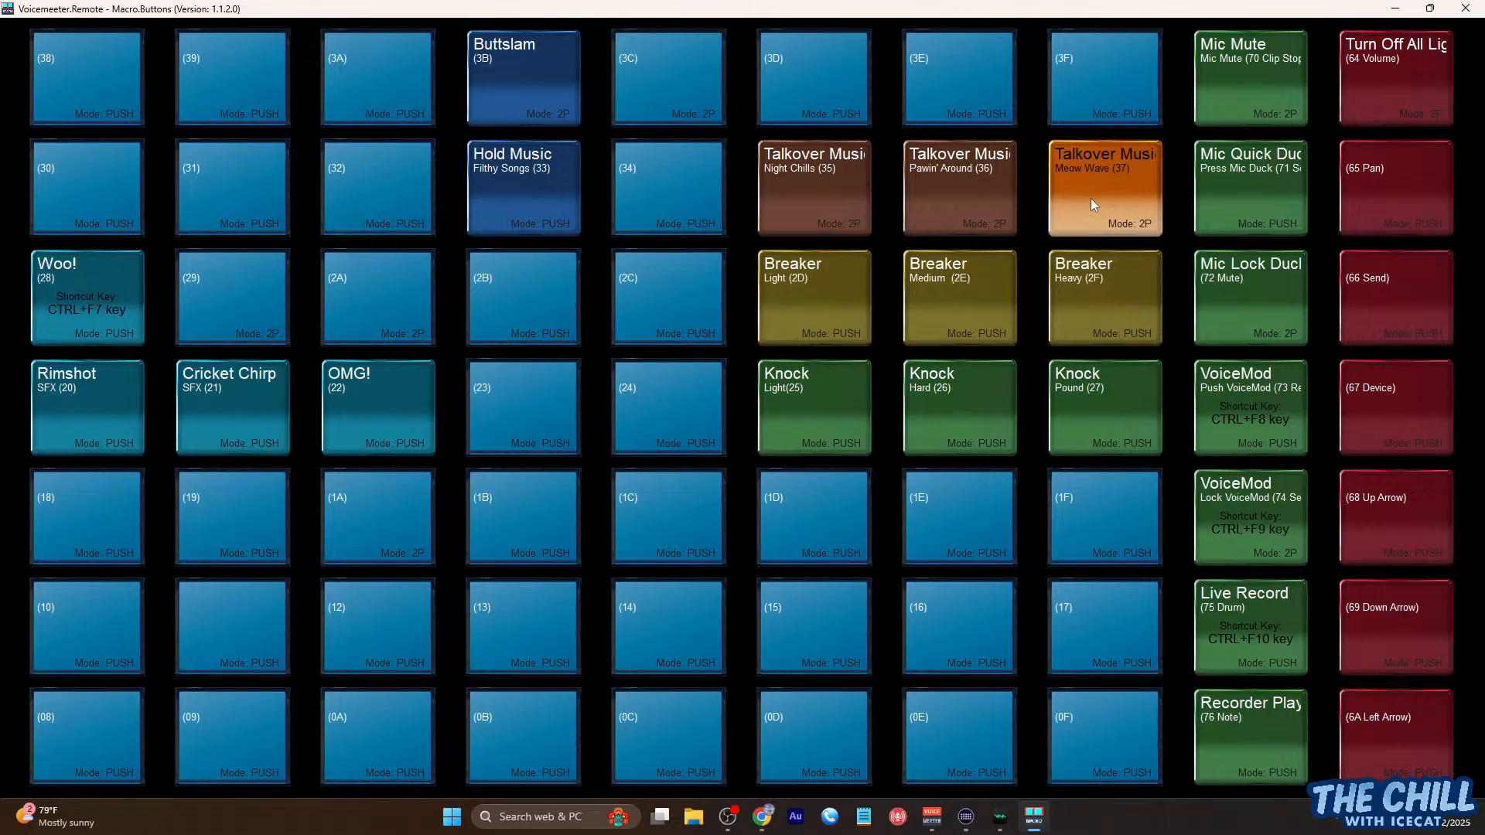
left_click(1091, 199)
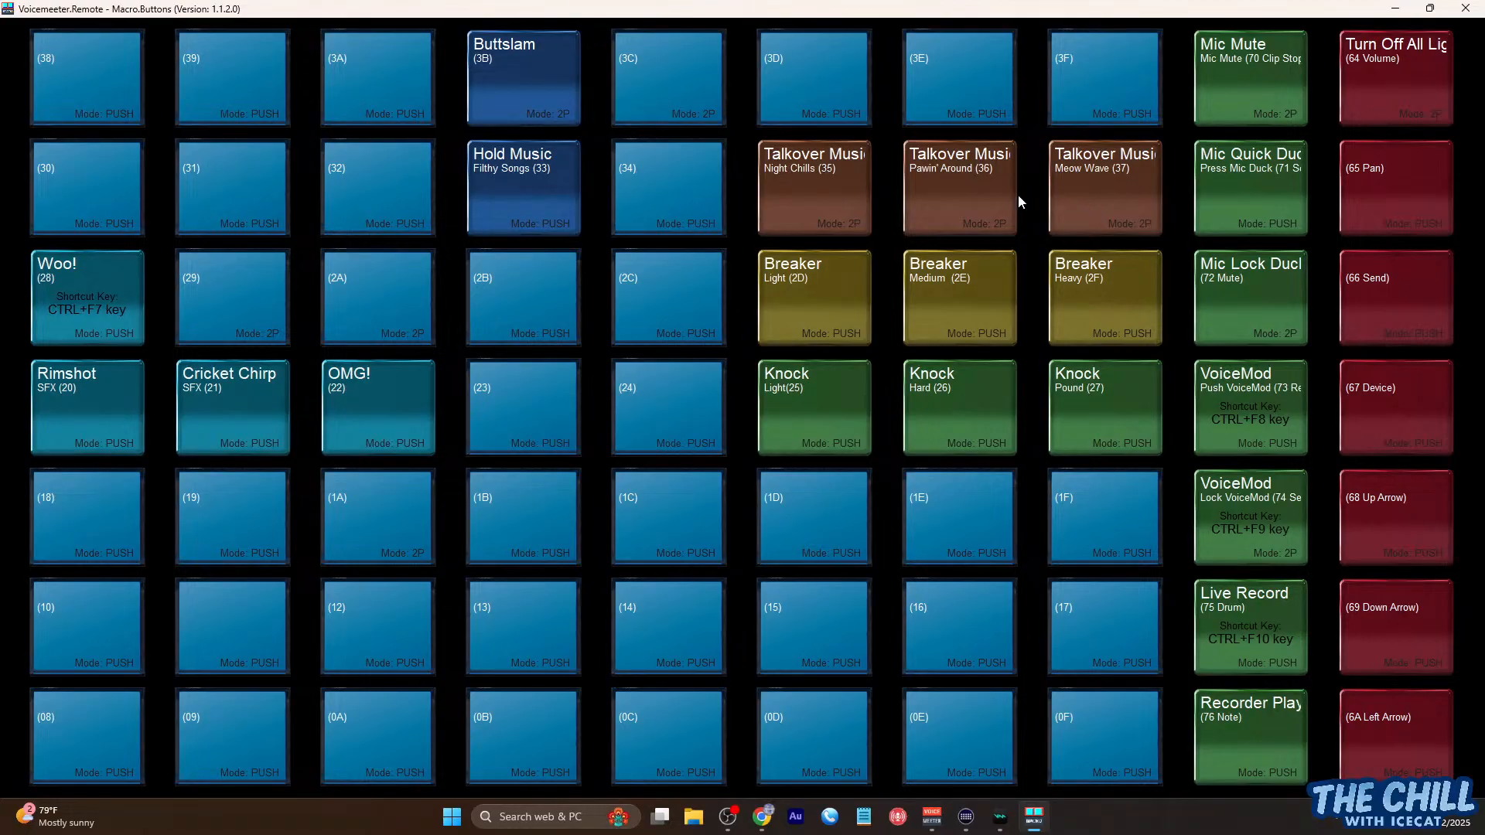
left_click(540, 109)
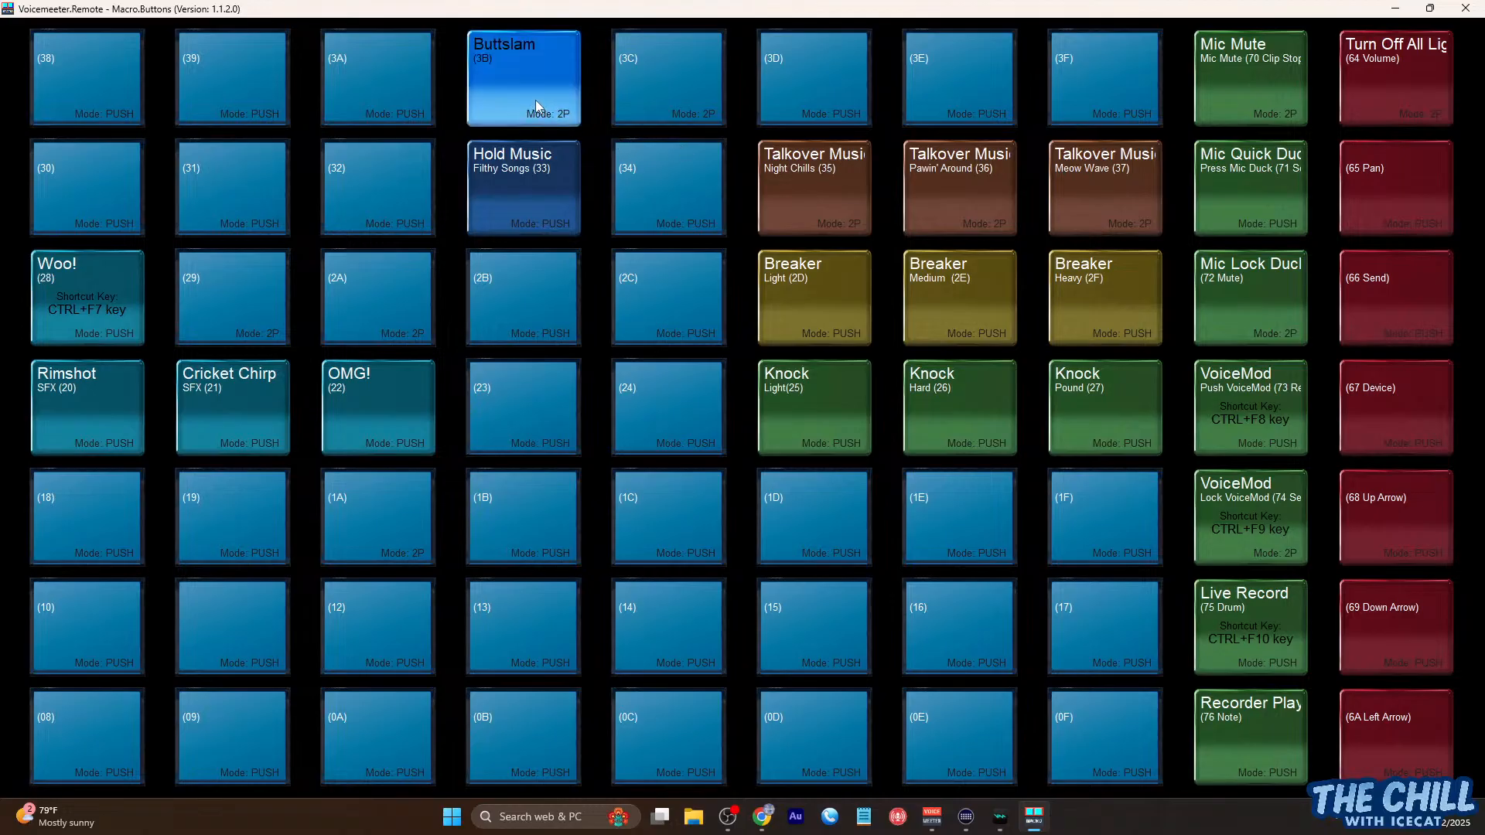
left_click(538, 102)
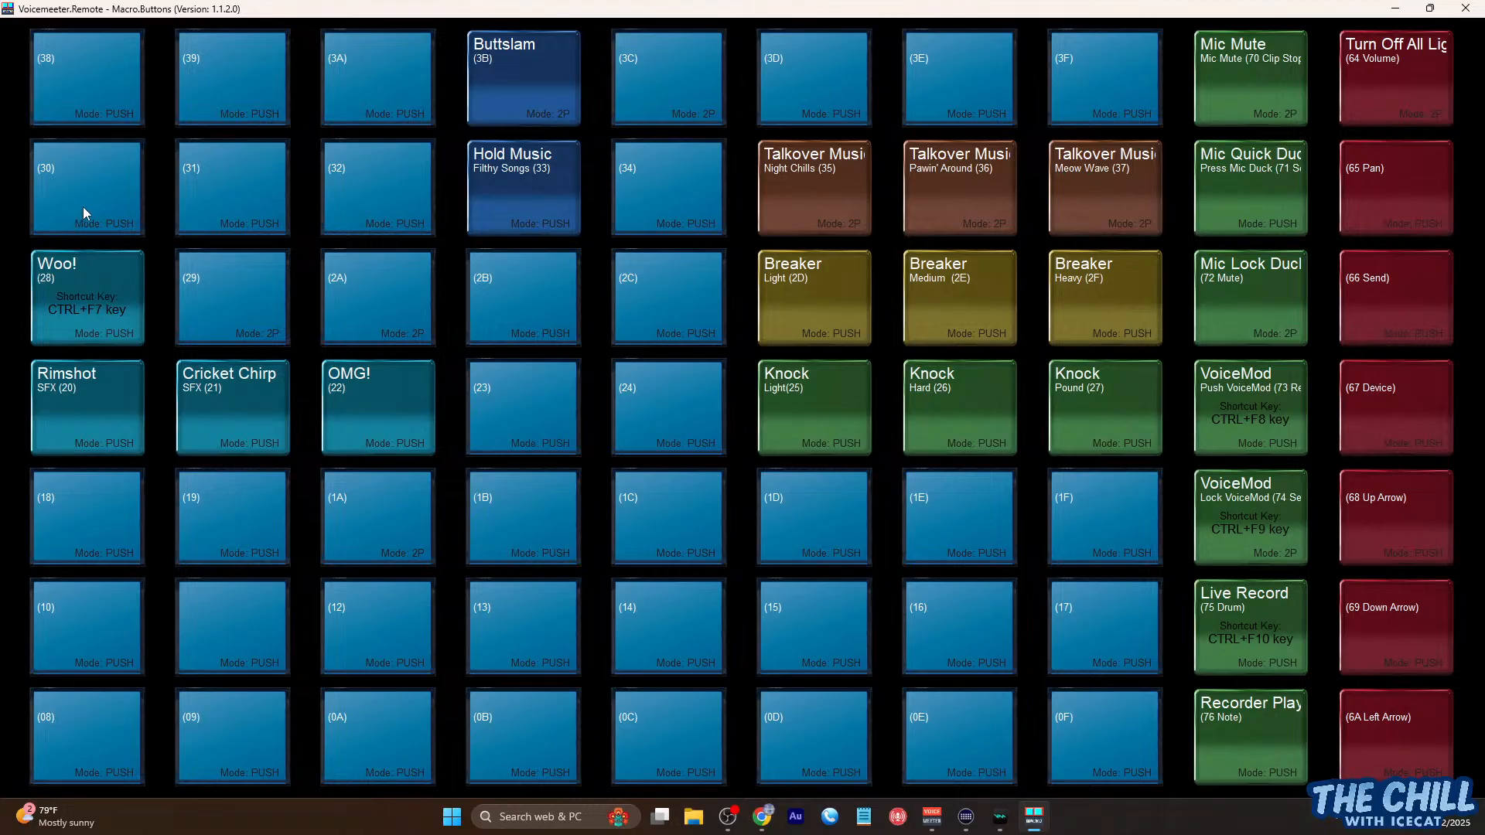
Open the Woo! button's configuration and select its Recorder.Load request for the Woo vocal clip
right_click(92, 279)
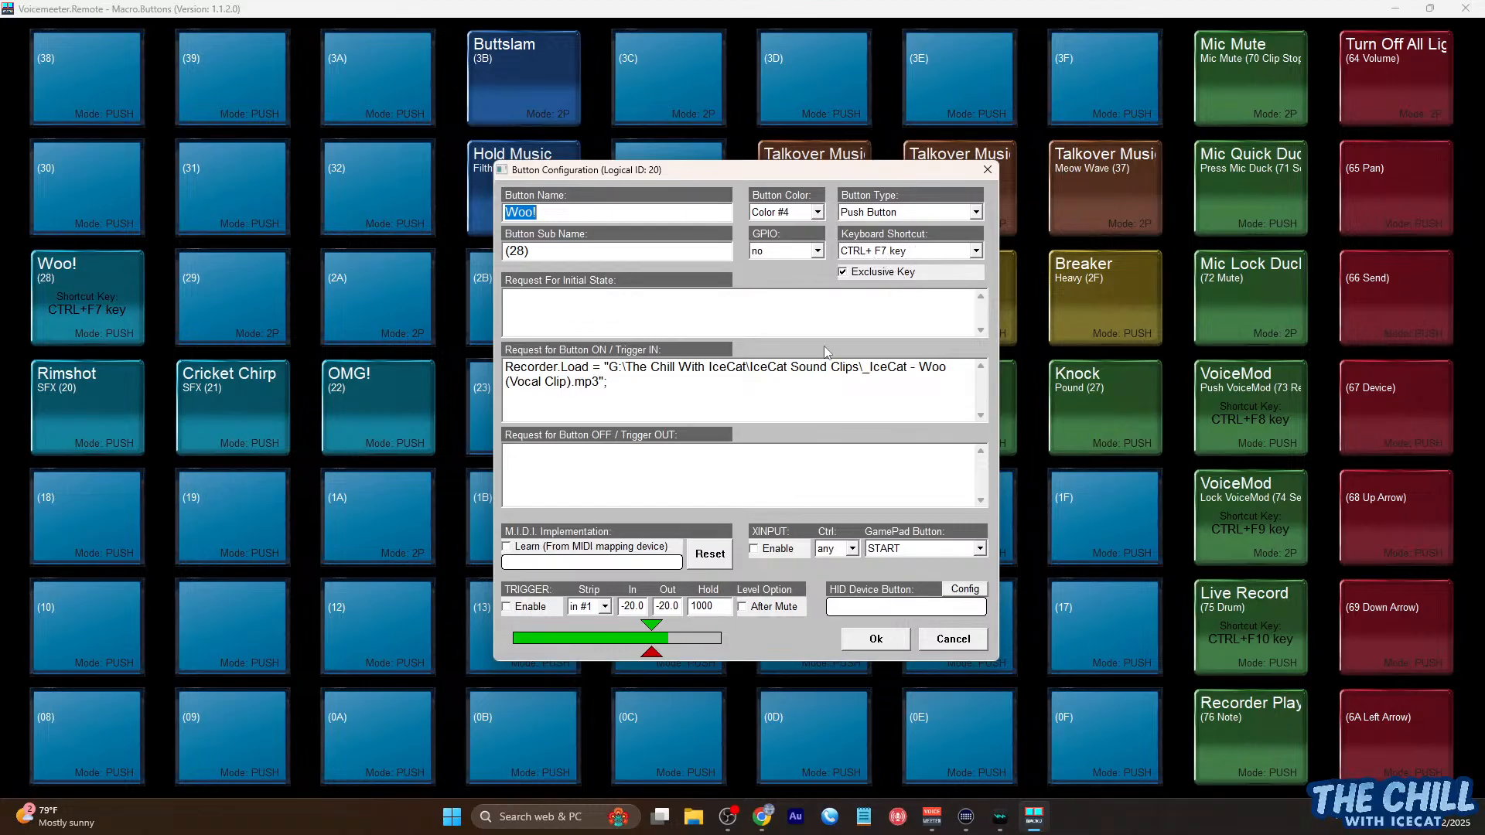
left_click(647, 383)
left_click_drag(647, 383, 507, 366)
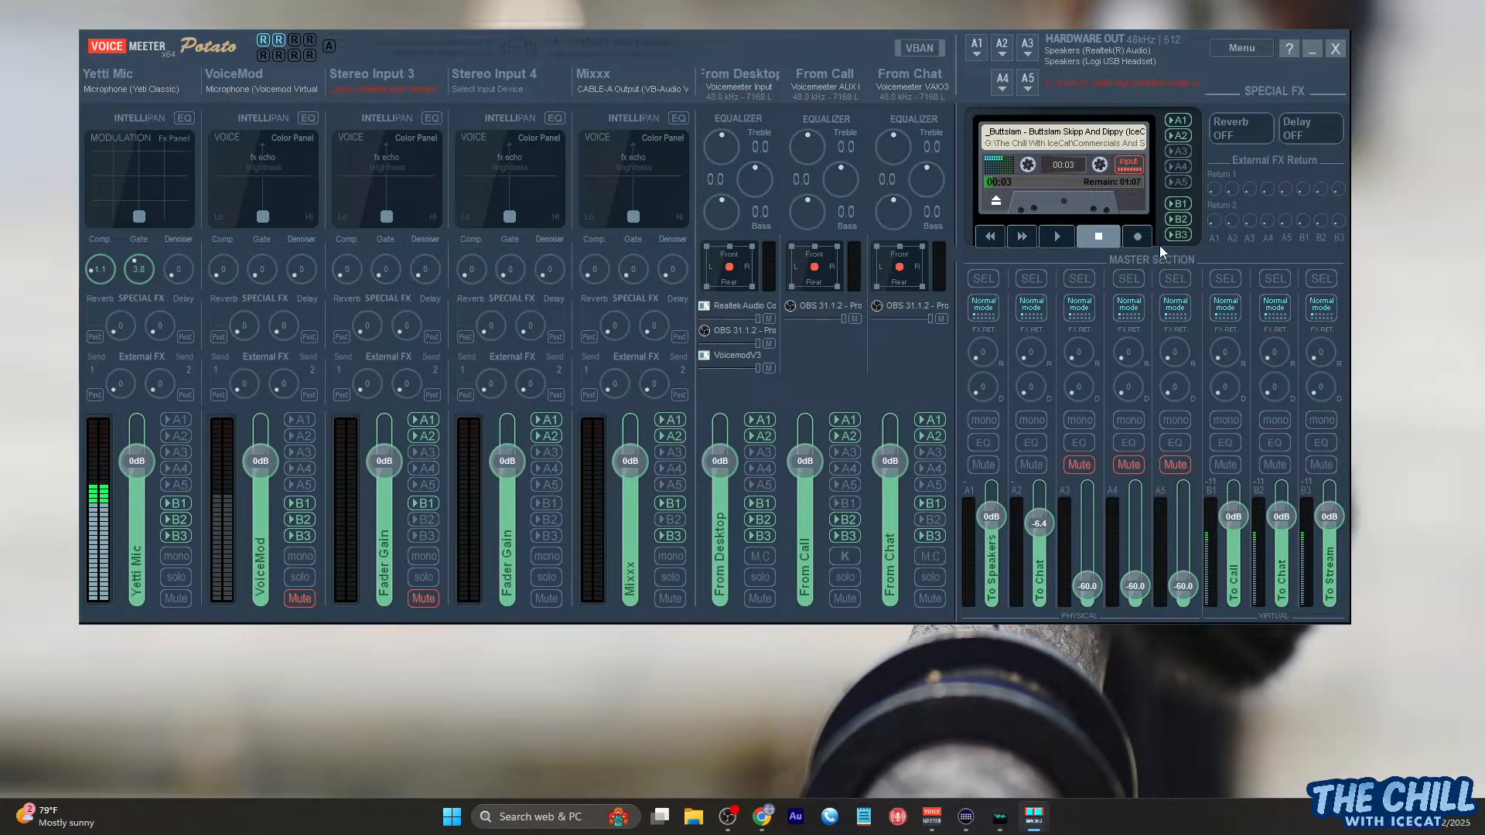
Start a new recording with the cassette recorder in the Voicemeeter Potato window
left_click(1135, 235)
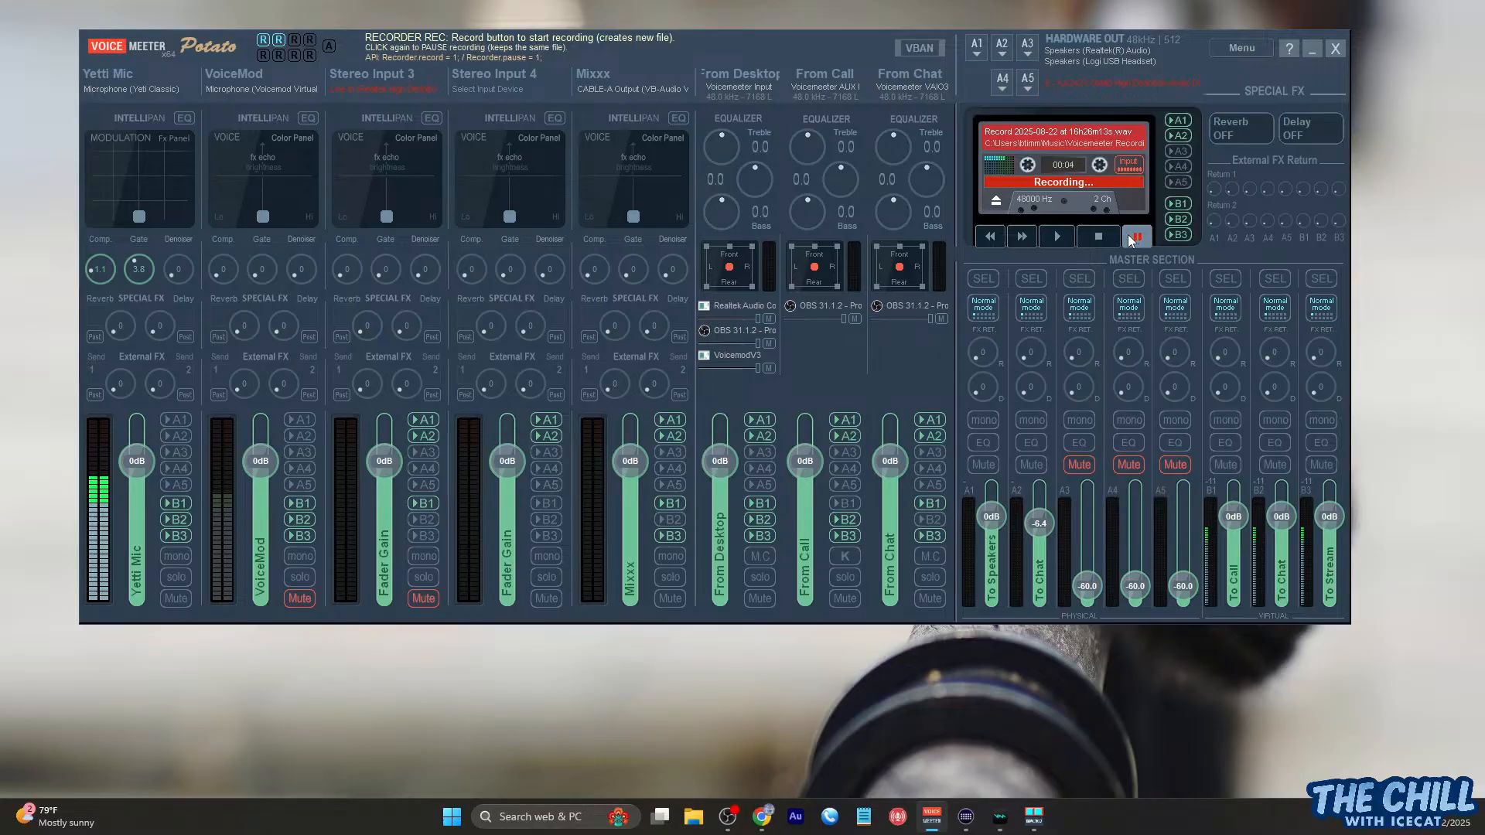
Finish the cassette recording and play it back, stopping the recorder's playback at the end
left_click(1114, 236)
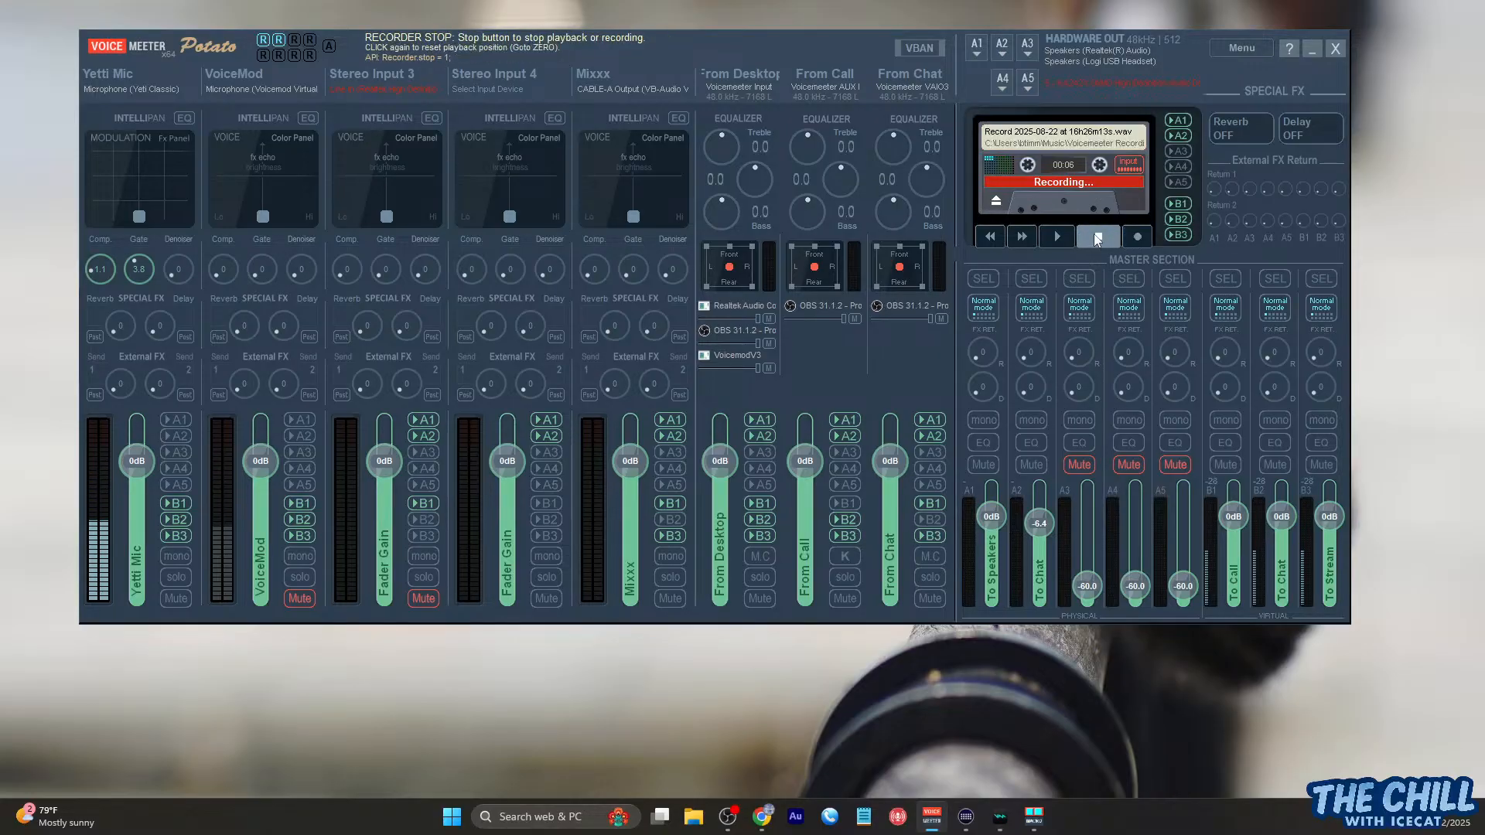
left_click(1051, 235)
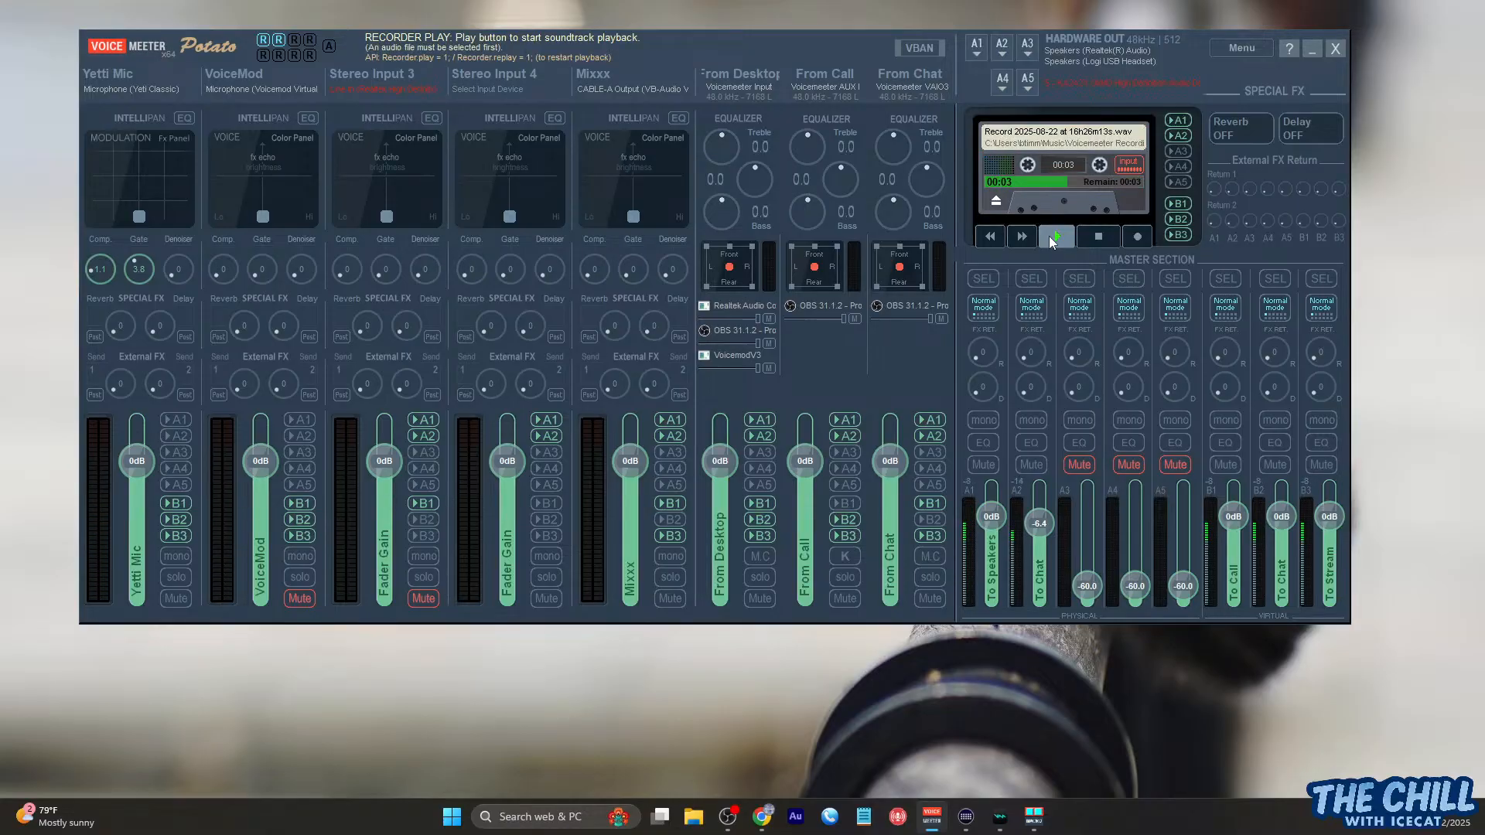
left_click(1092, 238)
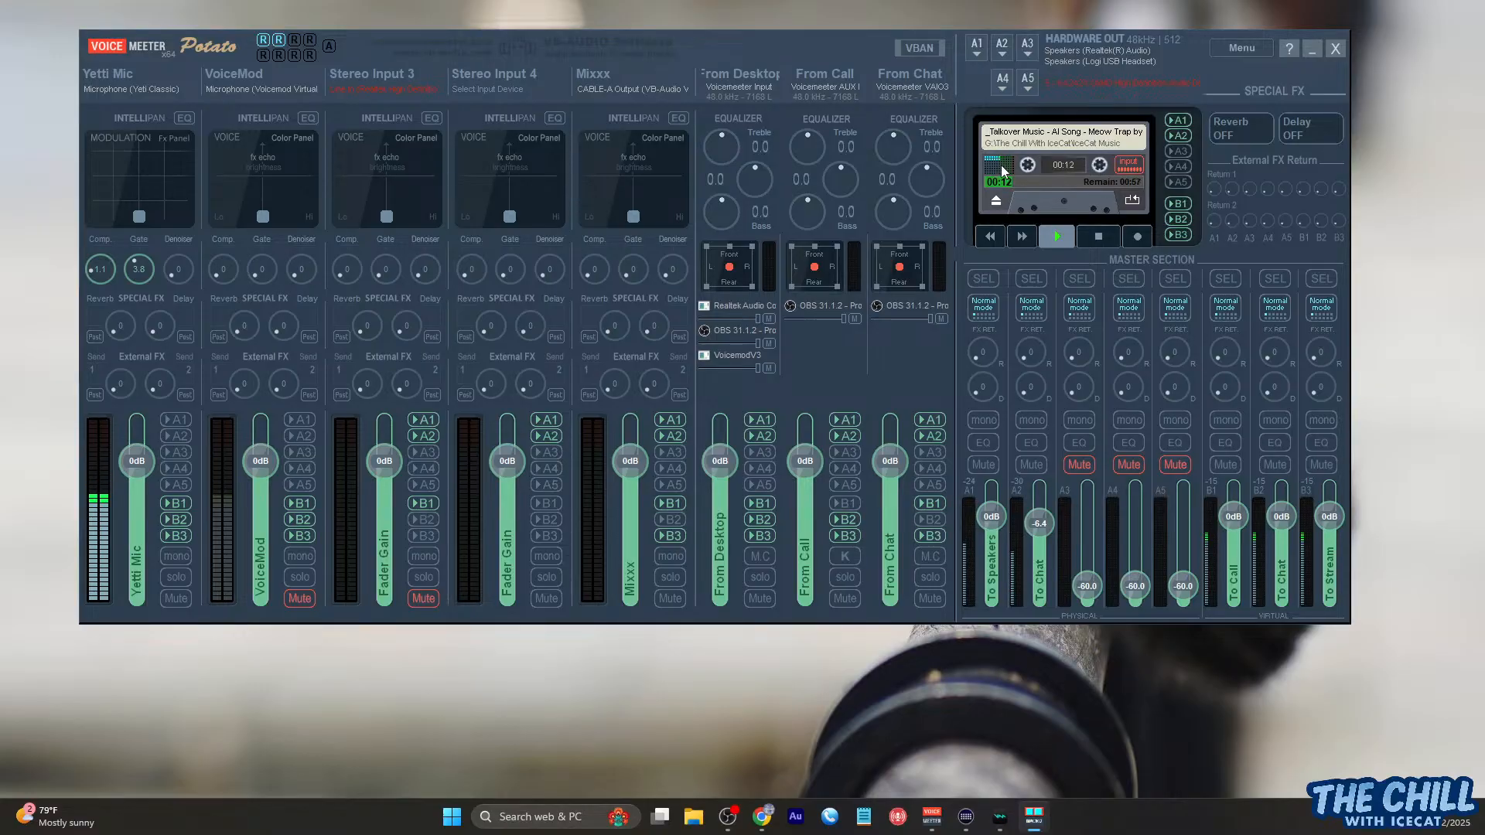
left_click(1098, 238)
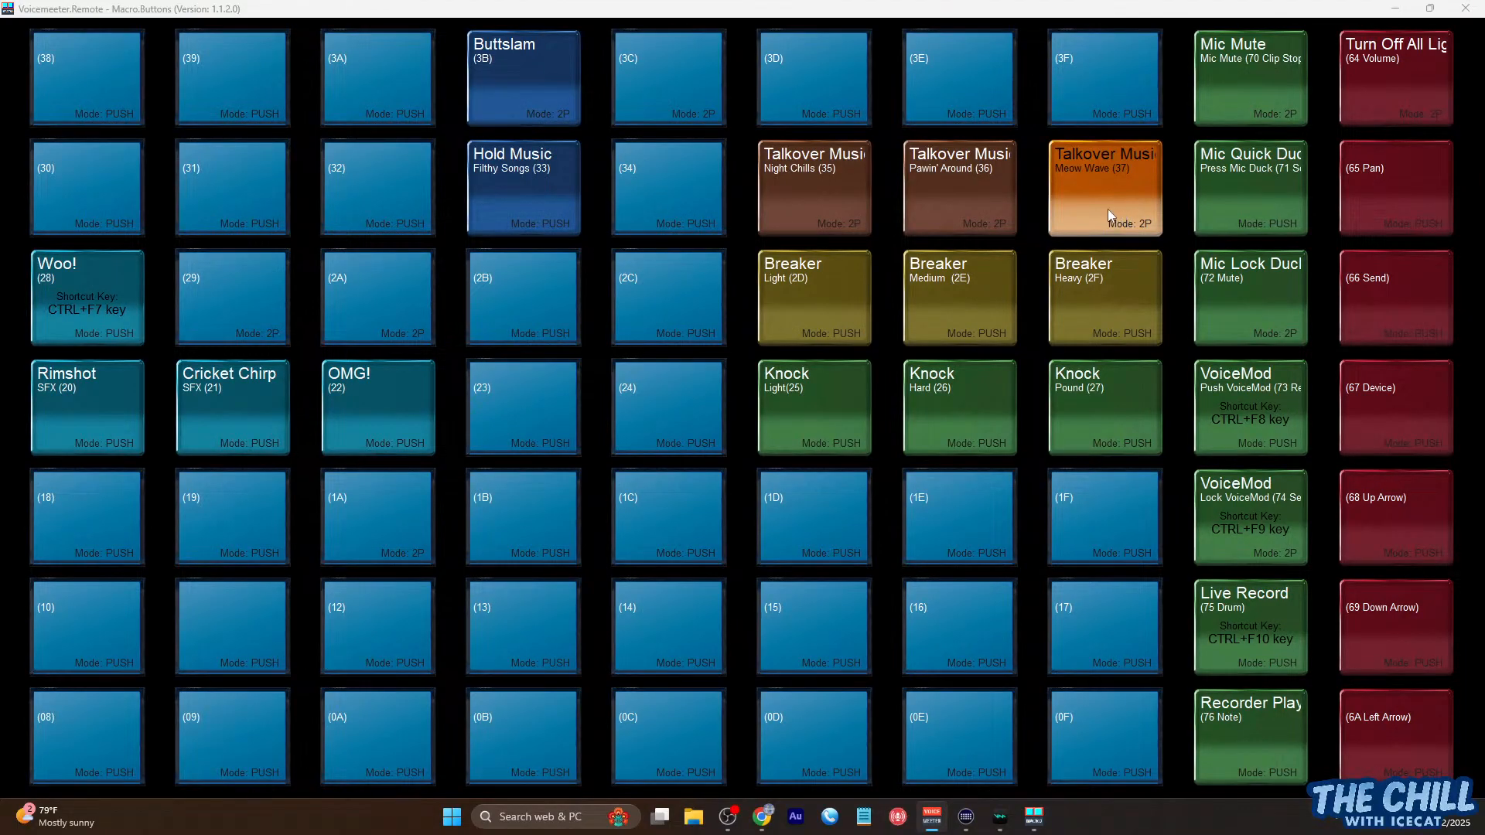
right_click(65, 307)
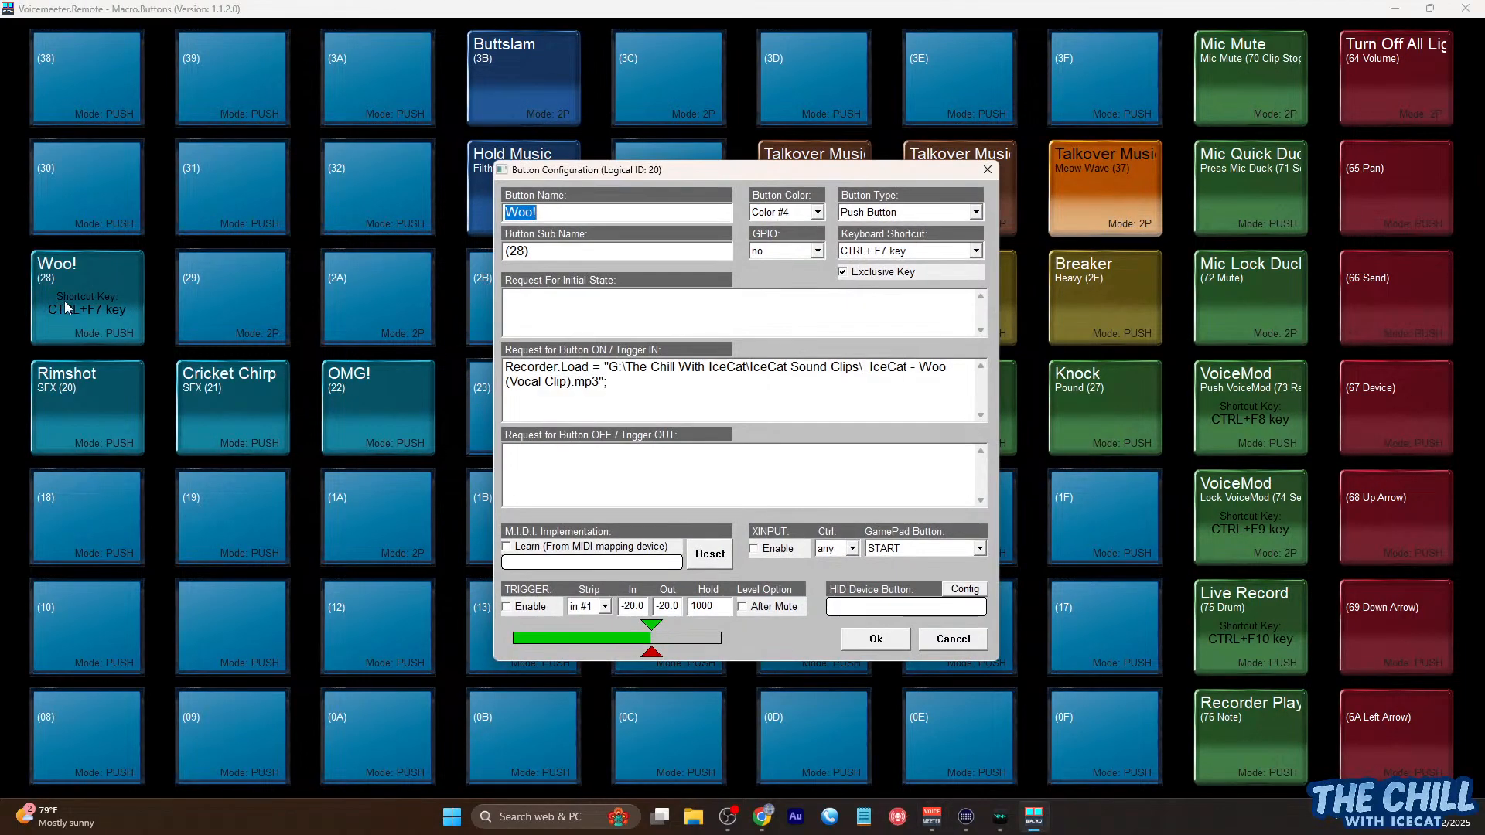
type("`")
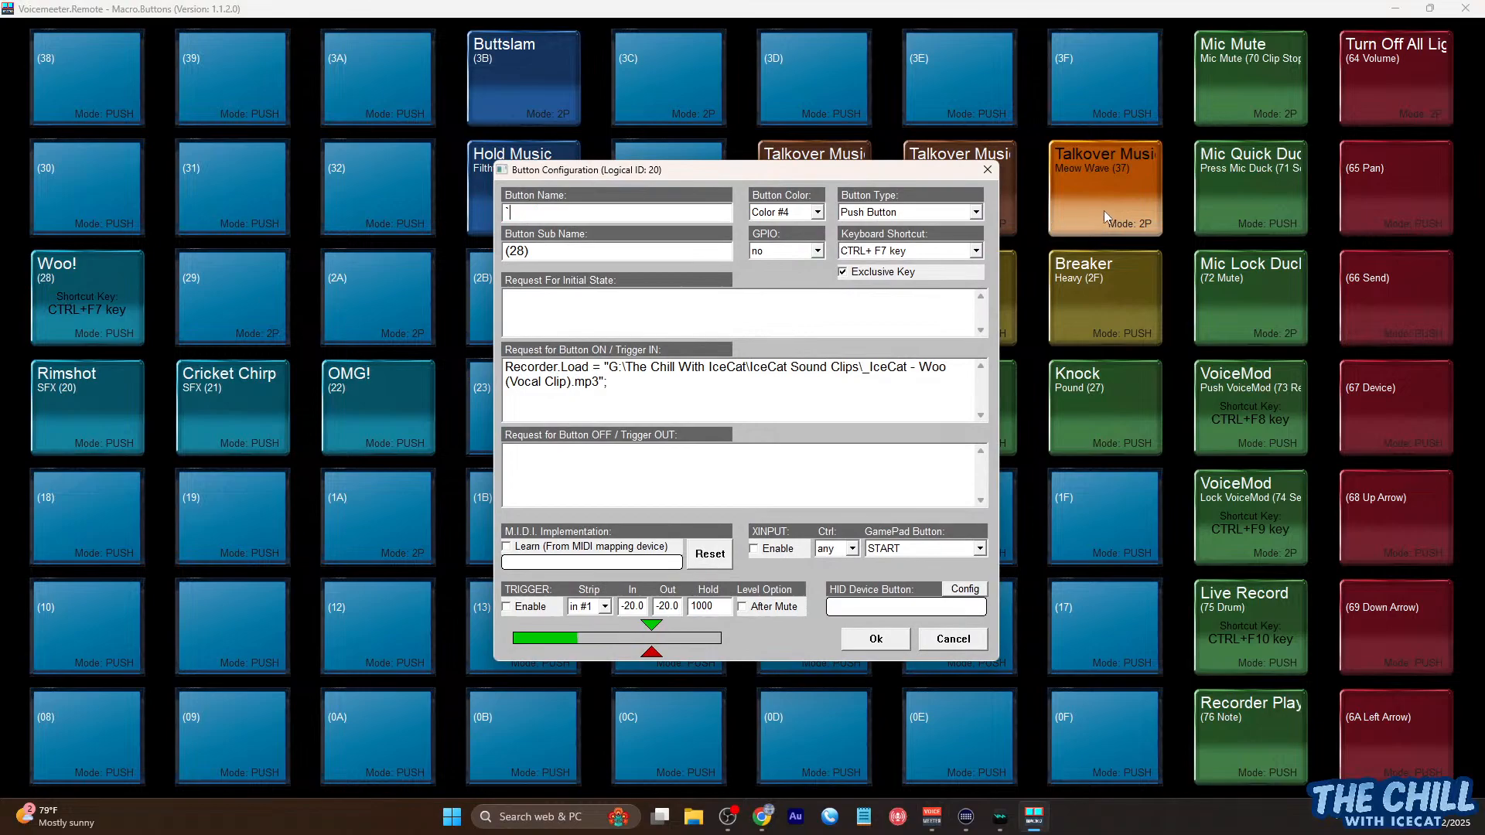
key("Escape")
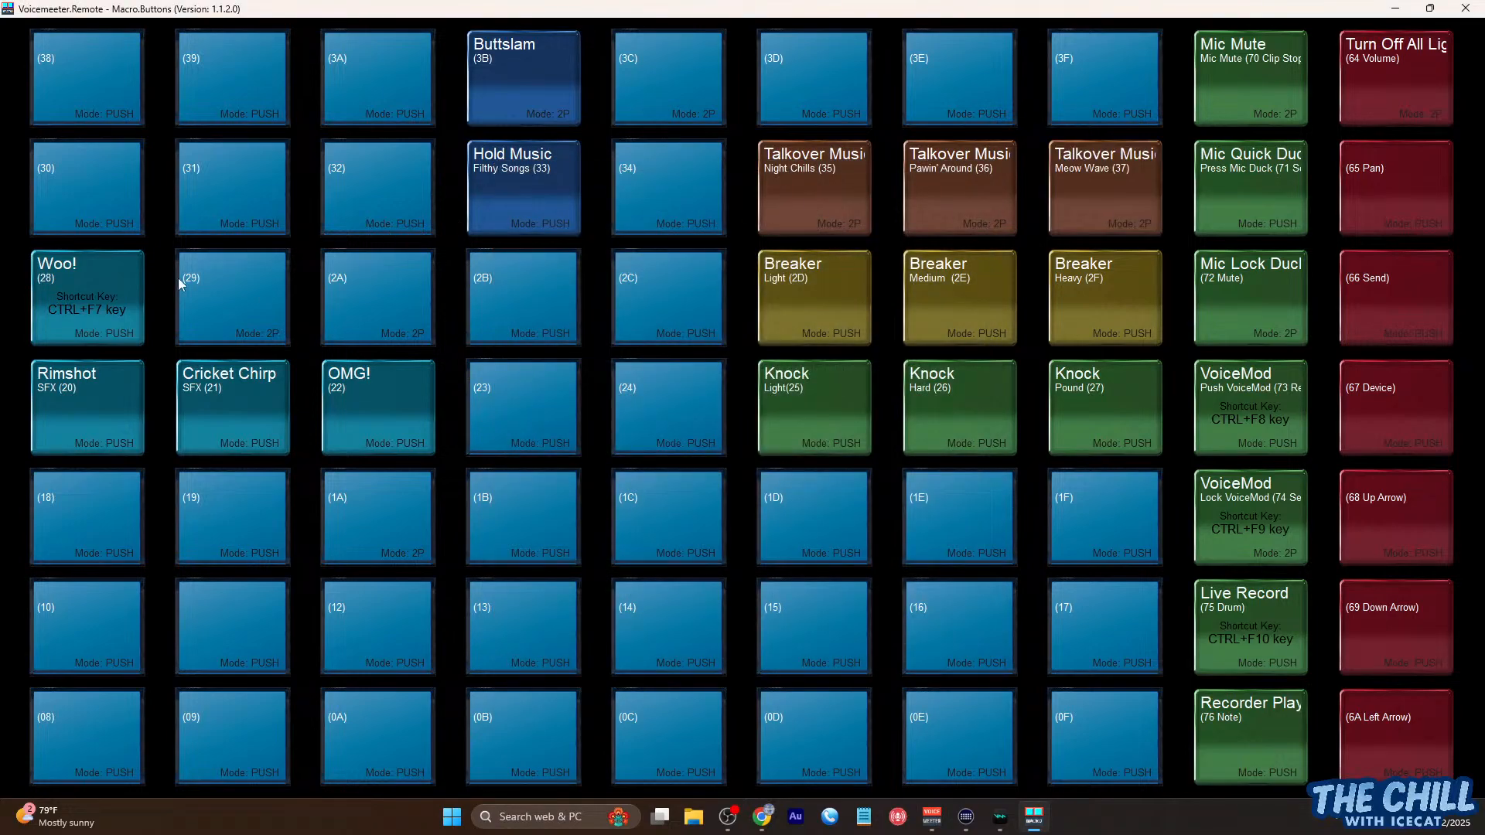
Open the Woo! macro button's configuration and examine the quoted folder path and file name in its Recorder.Load request
right_click(67, 309)
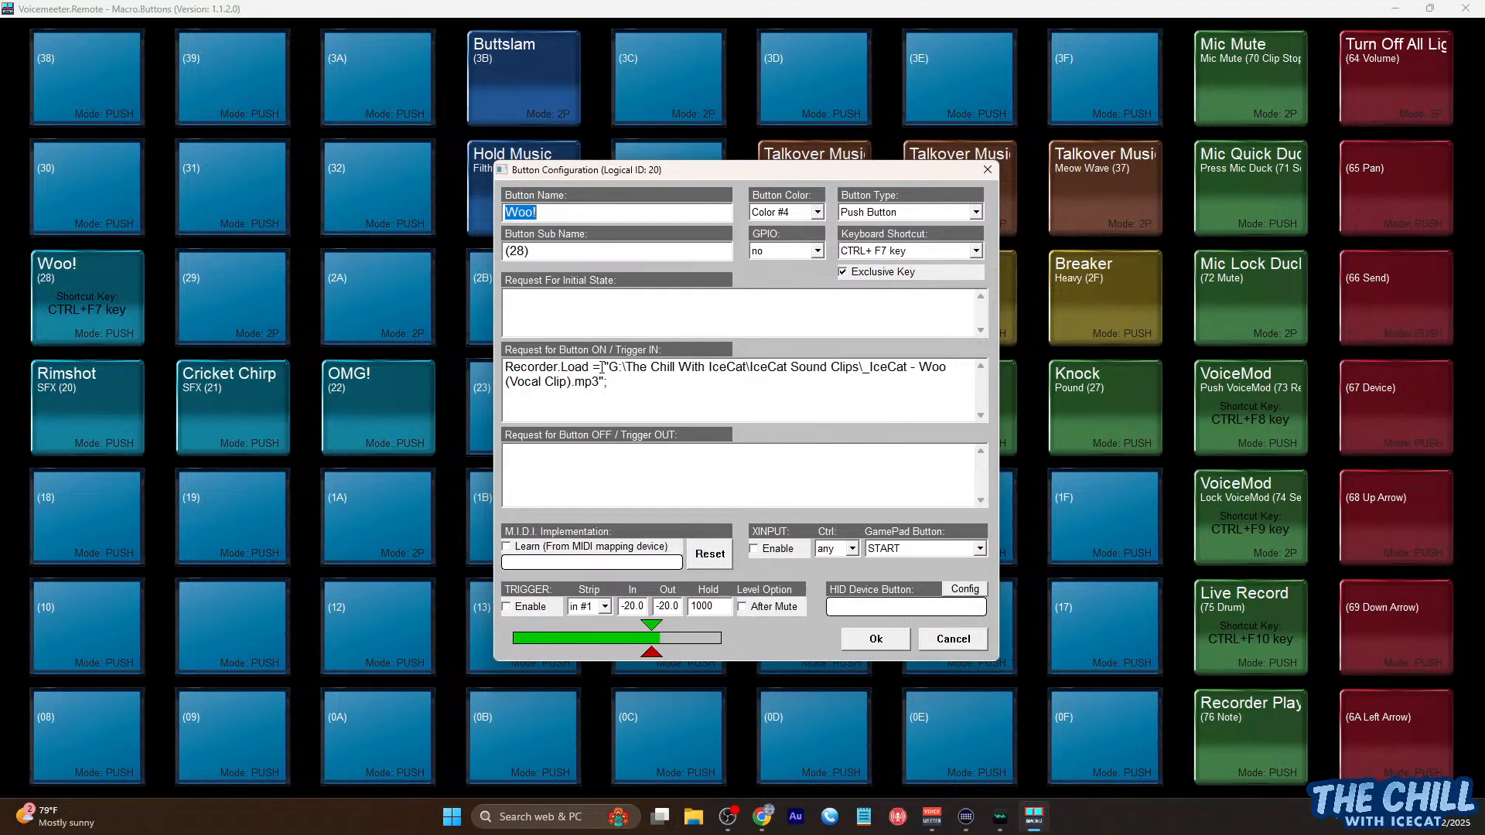
left_click_drag(604, 367, 628, 389)
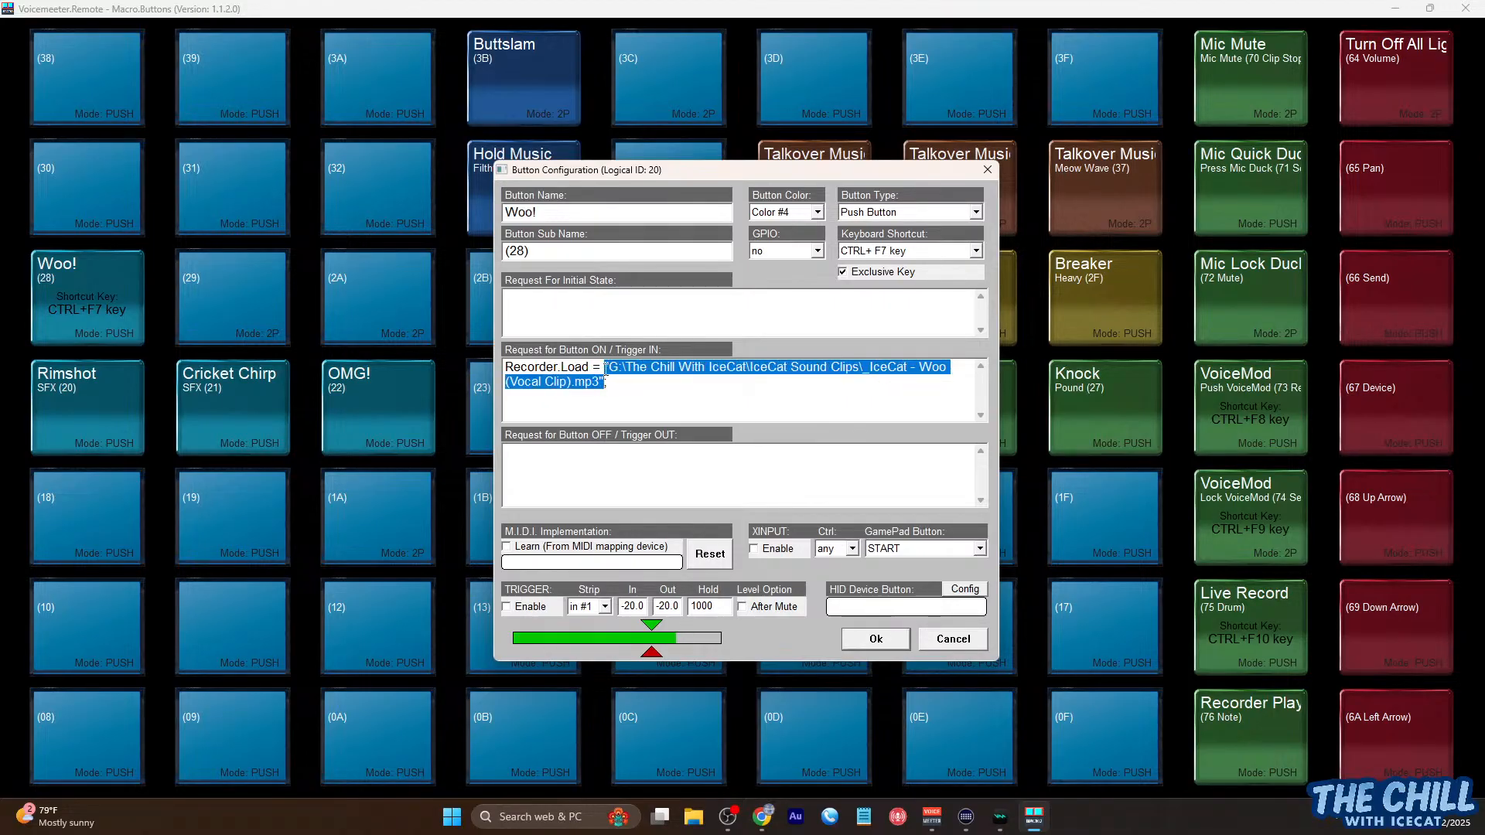
left_click(606, 370)
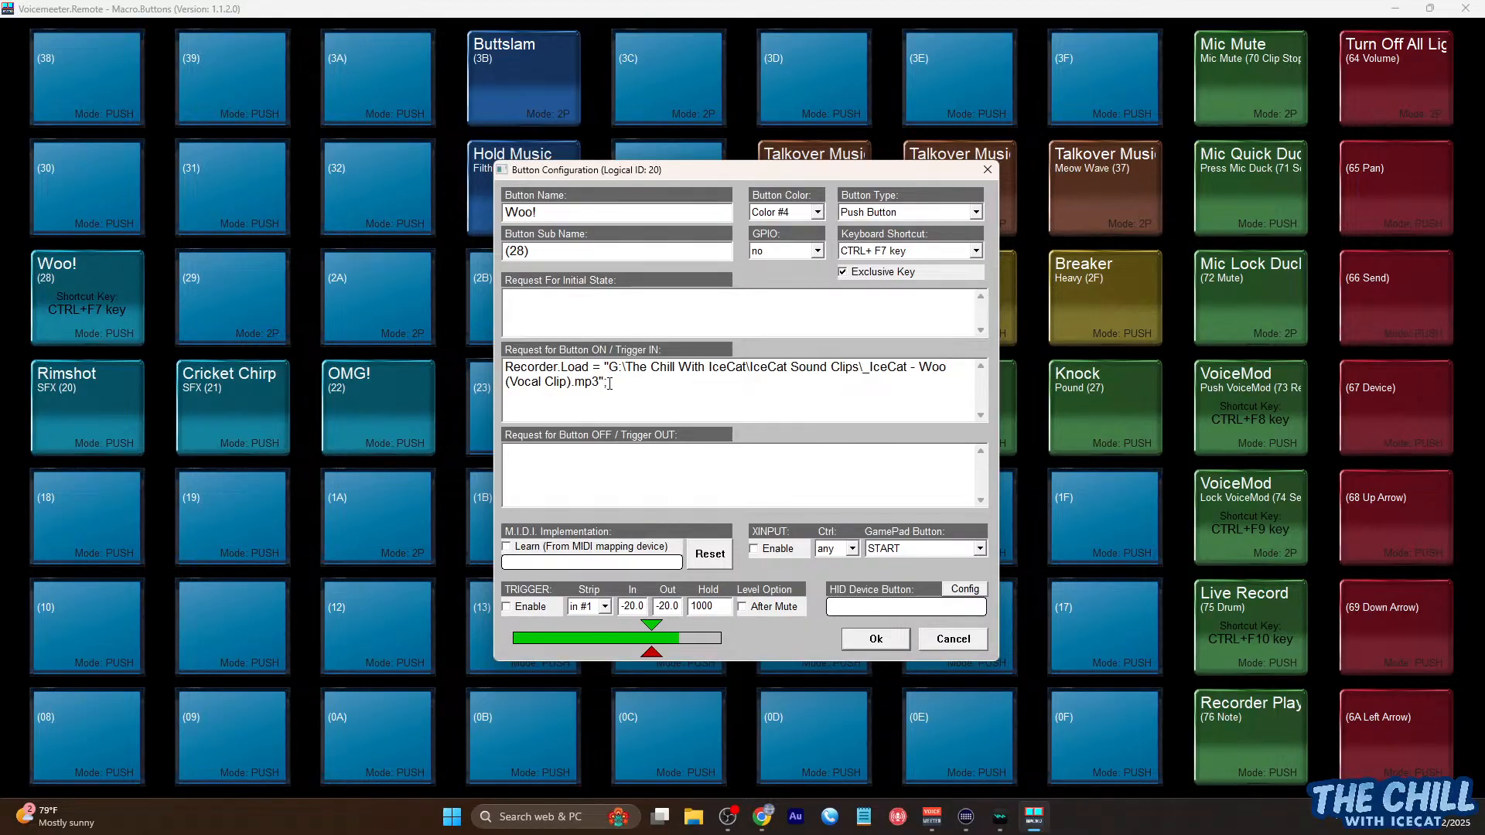
left_click_drag(609, 384, 604, 386)
left_click_drag(609, 366, 952, 368)
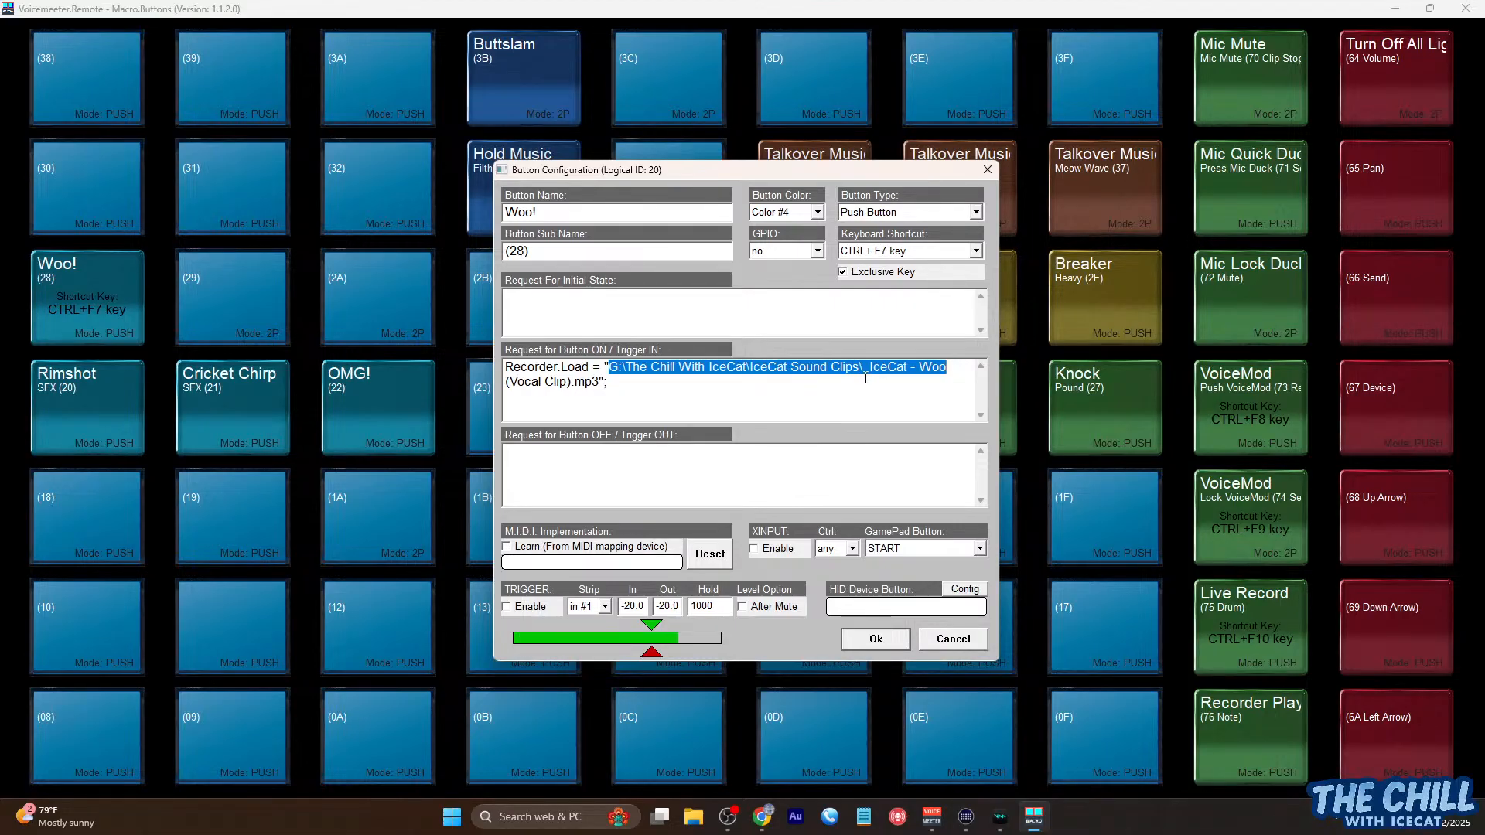
left_click(864, 372)
left_click_drag(863, 371, 917, 381)
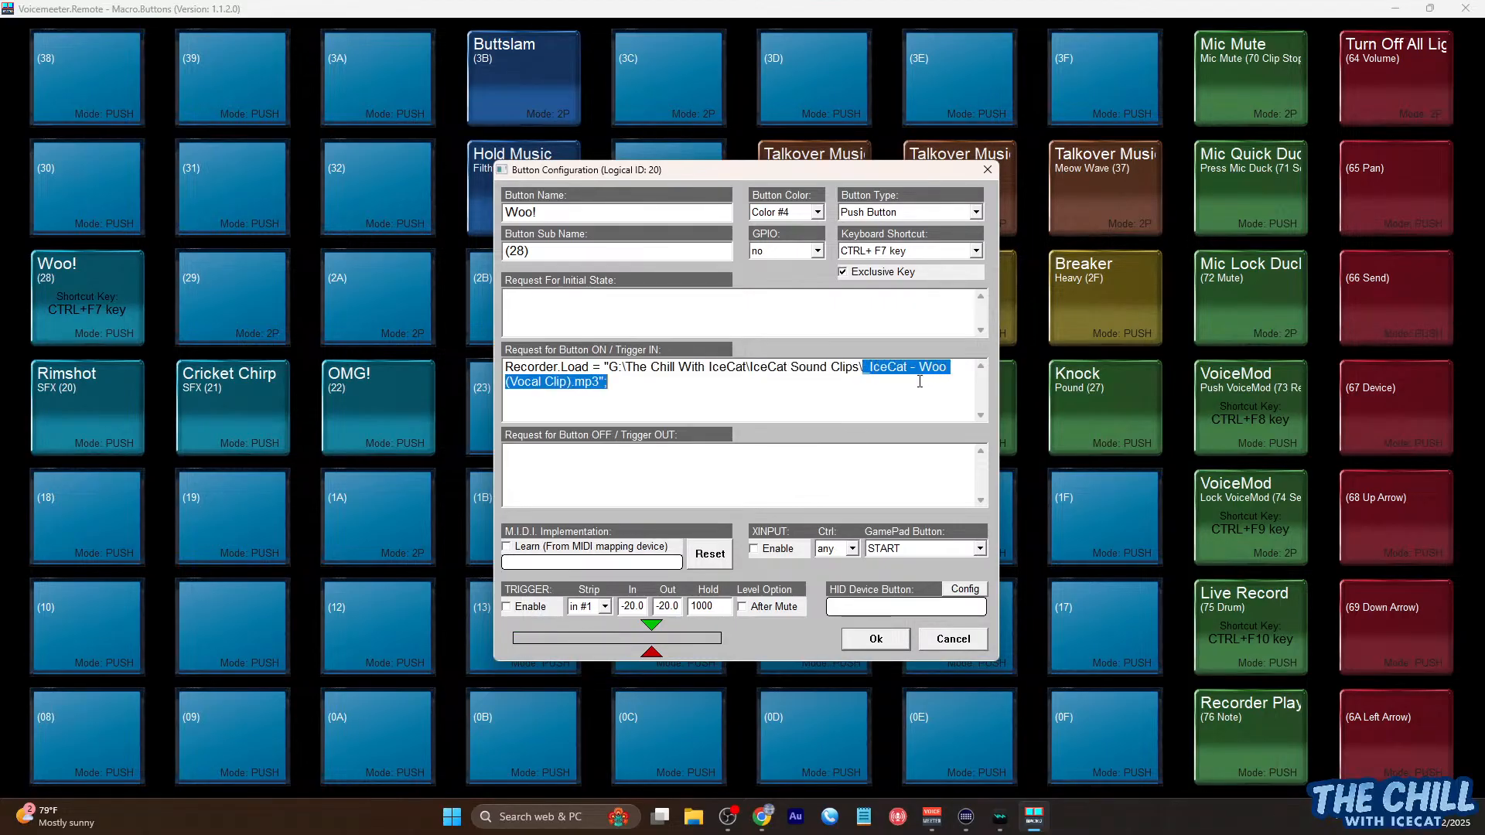
left_click(708, 388)
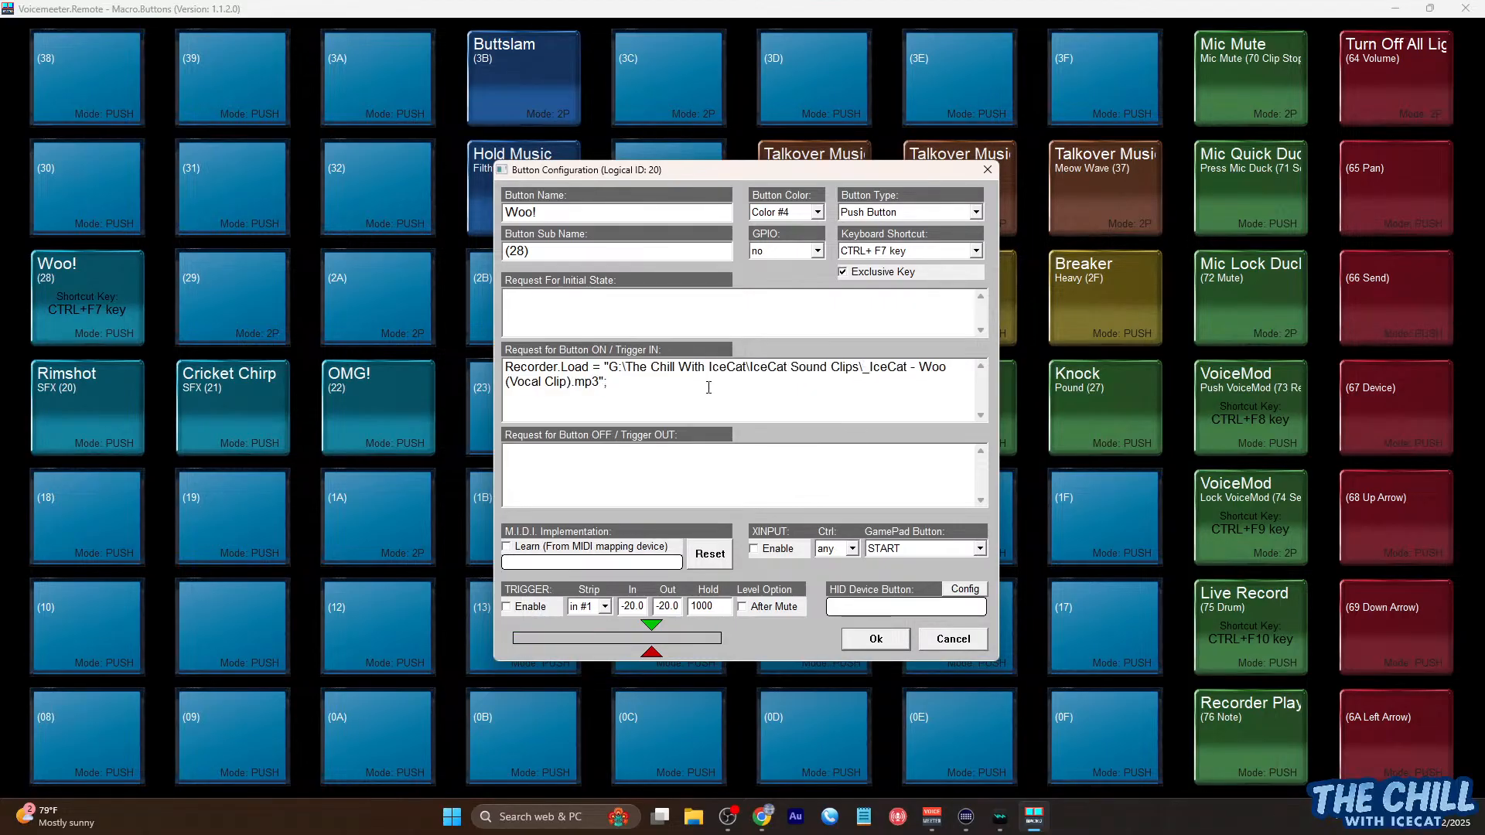
In File Explorer, browse to G:\Sounds\Vocal Clips and select the clip "_Nipples So Hard Dial A Phone With Them"
left_click(695, 826)
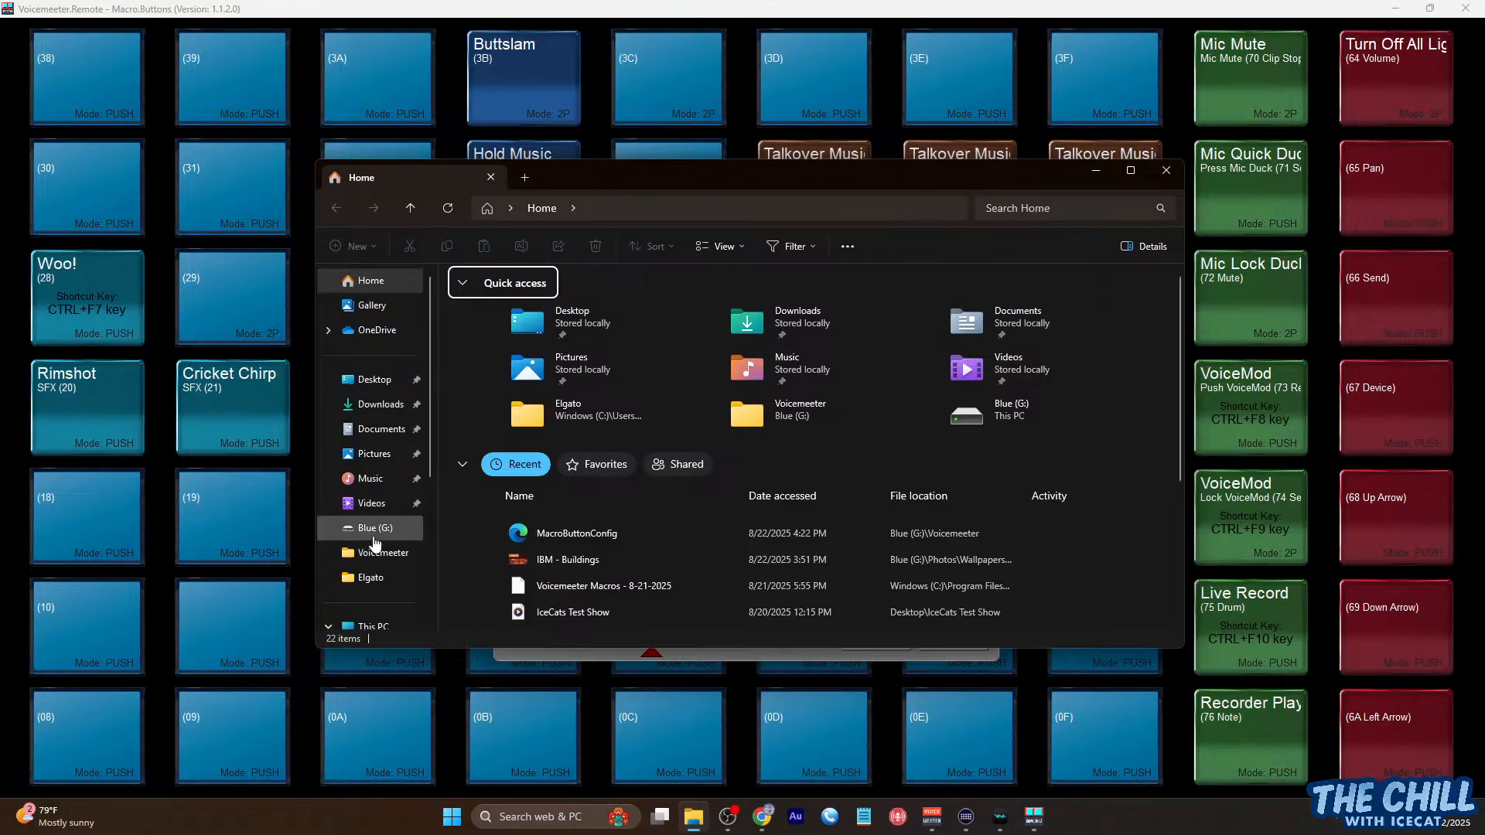
left_click(374, 534)
scroll(528, 457, "down", 5)
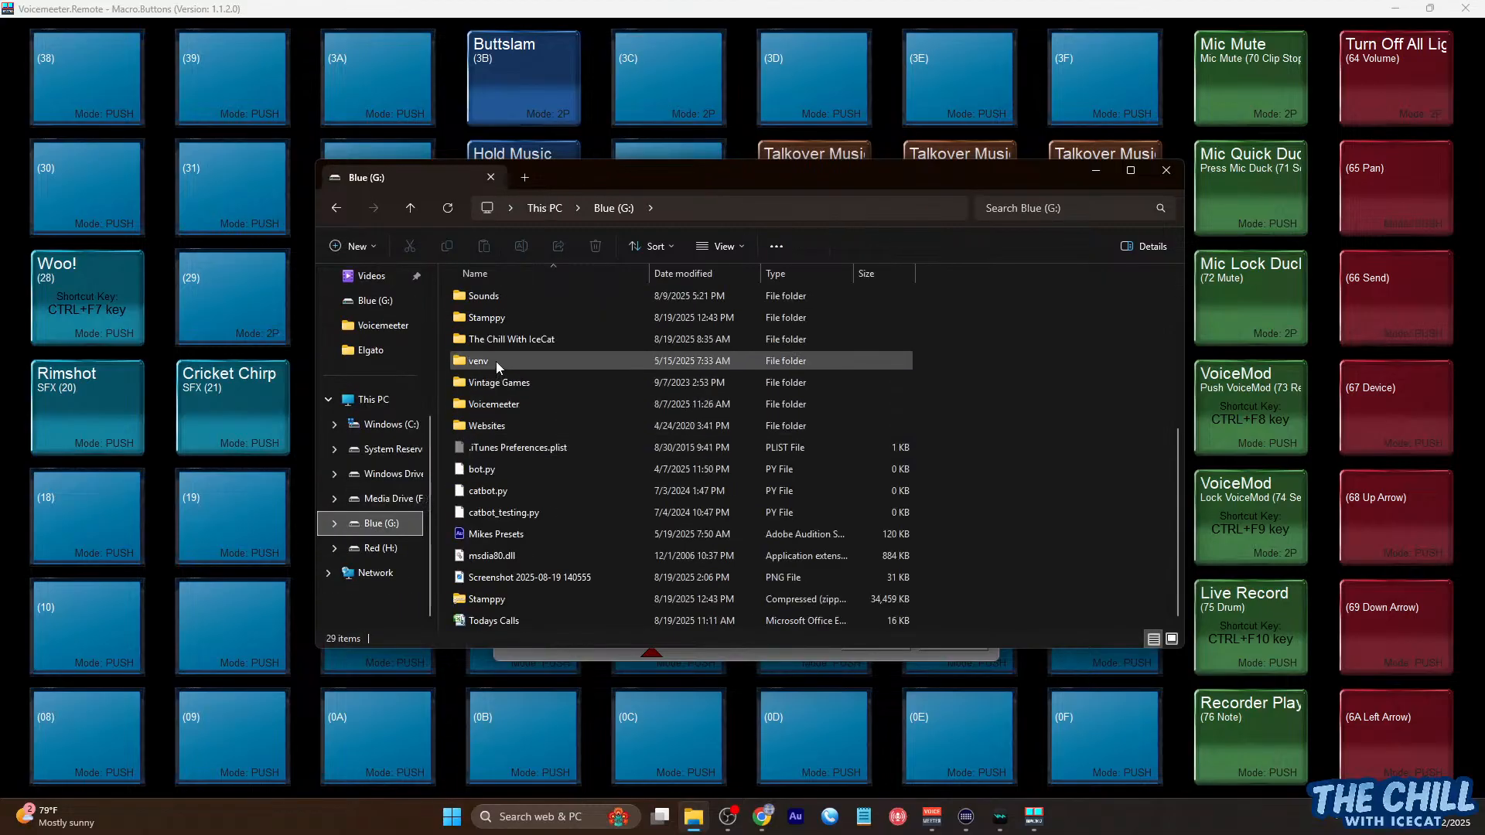
scroll(495, 361, "up", 3)
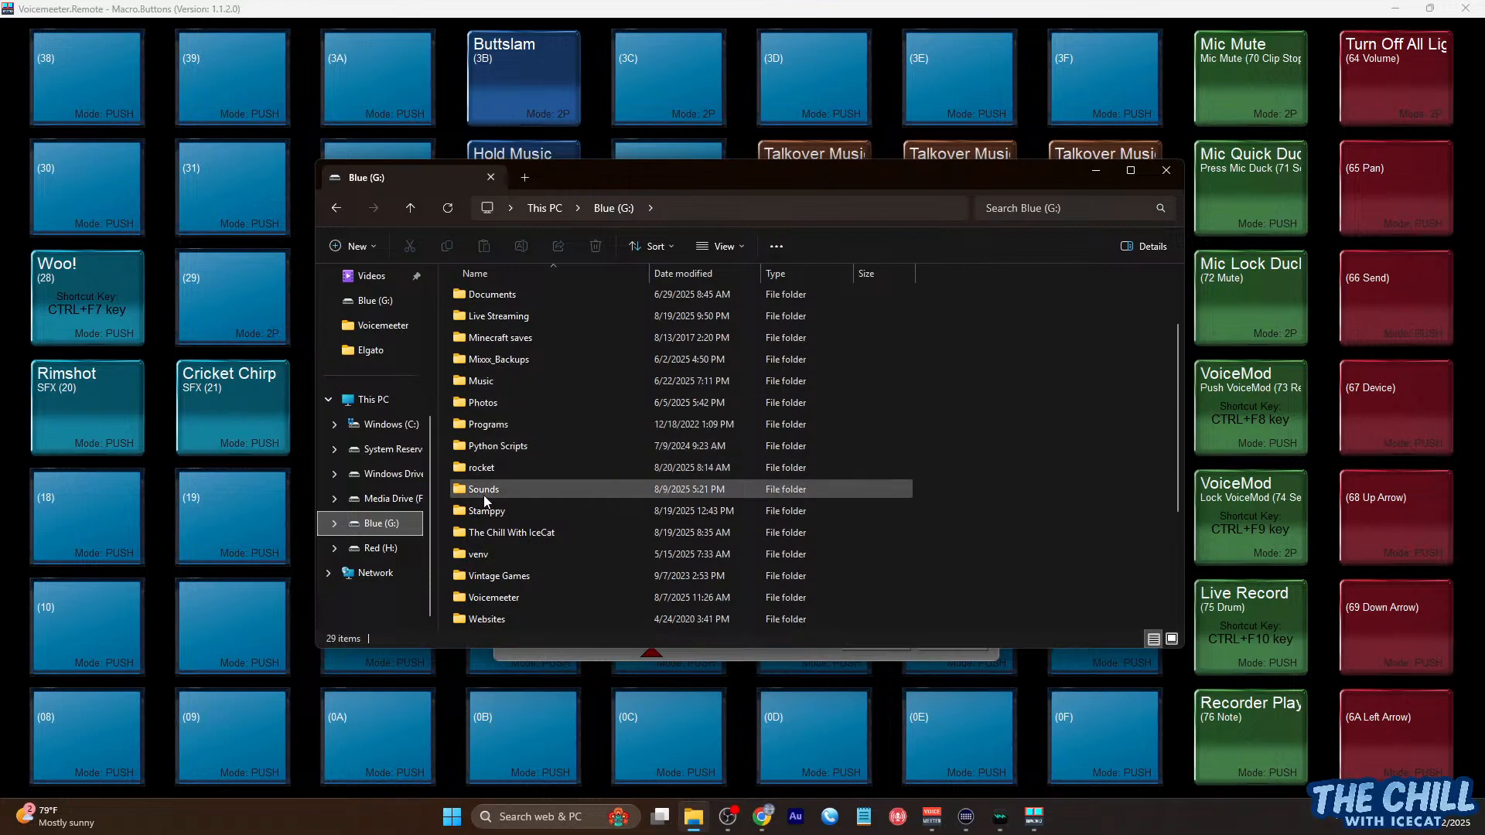
double_click(485, 490)
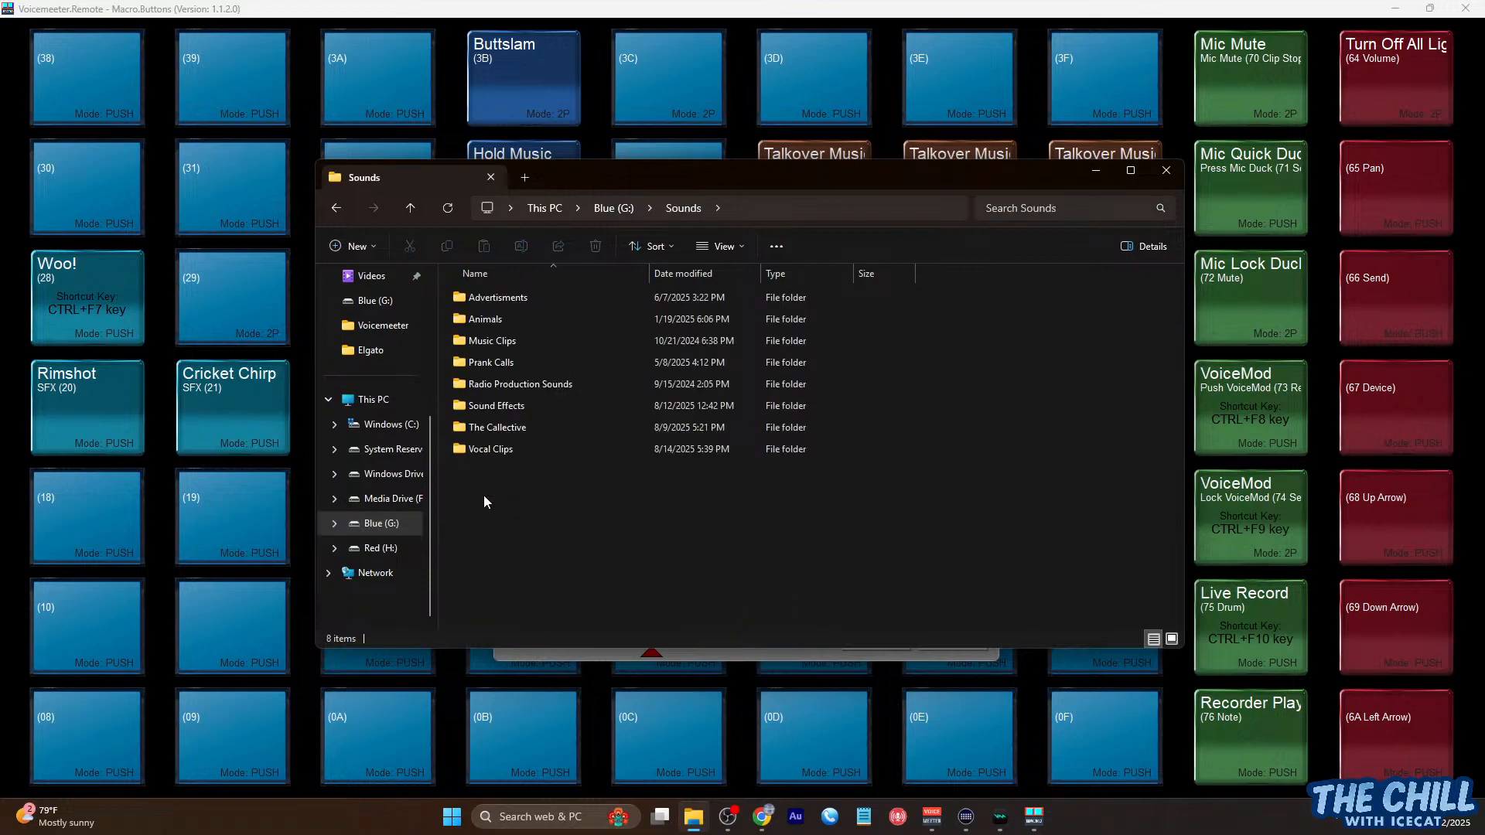
double_click(491, 450)
scroll(492, 456, "down", 10)
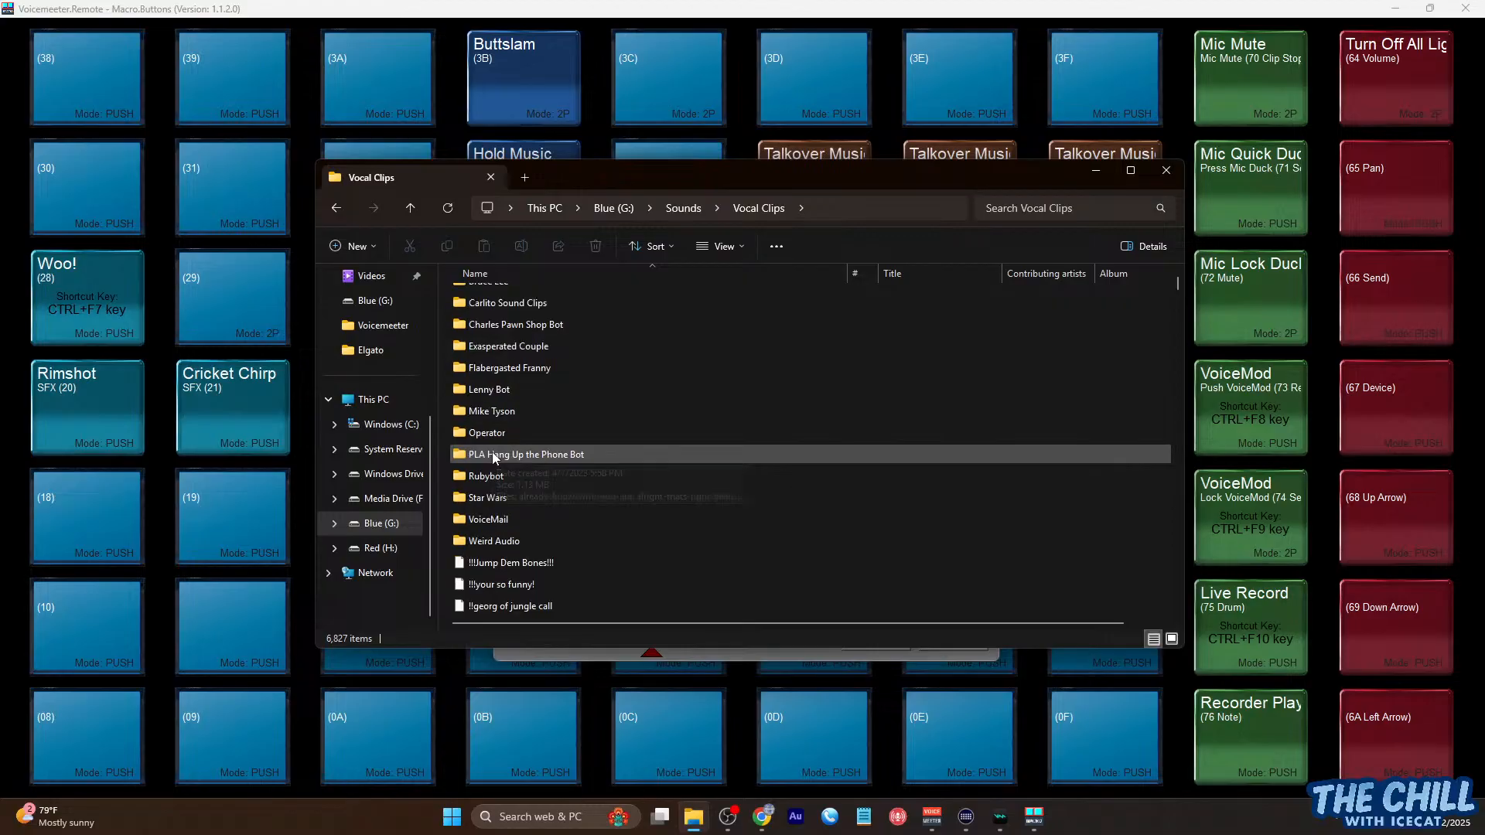
scroll(492, 457, "down", 15)
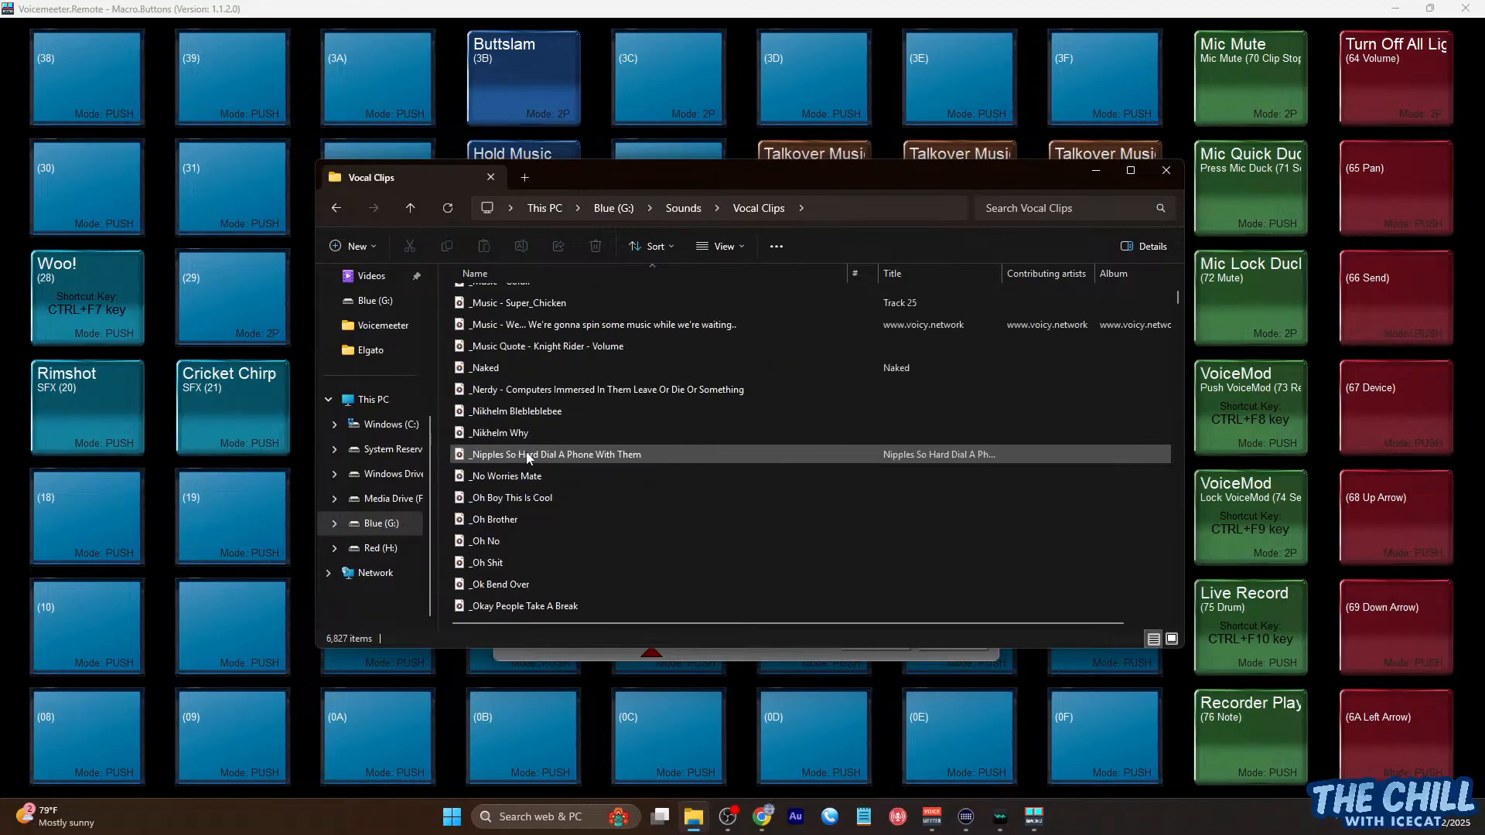
left_click(539, 458)
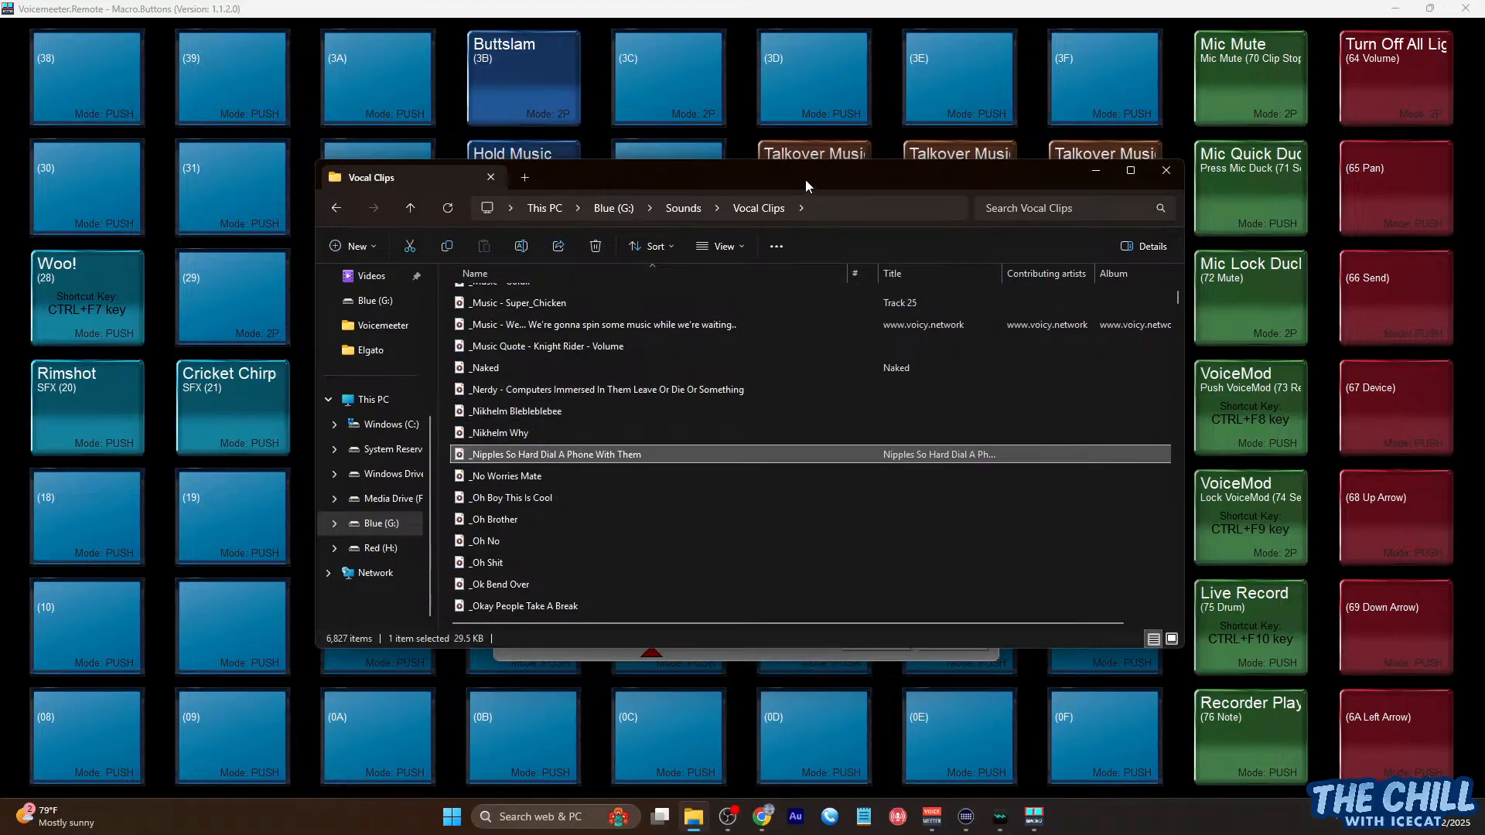
Move the File Explorer window below the Recorder.Load request and copy the folder path G:\Sounds\Vocal Clips
left_click_drag(806, 180, 812, 439)
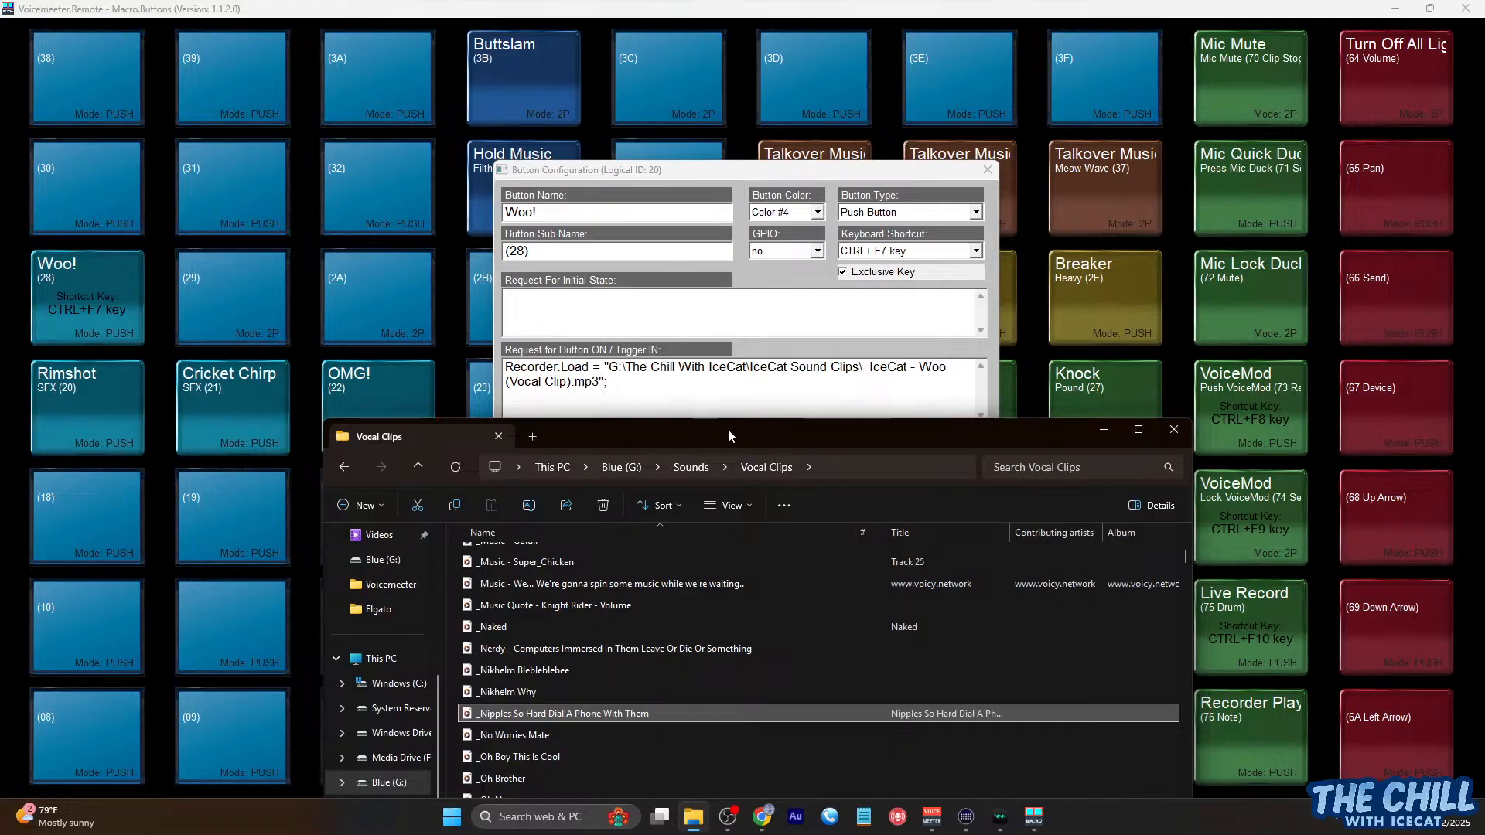
left_click(848, 467)
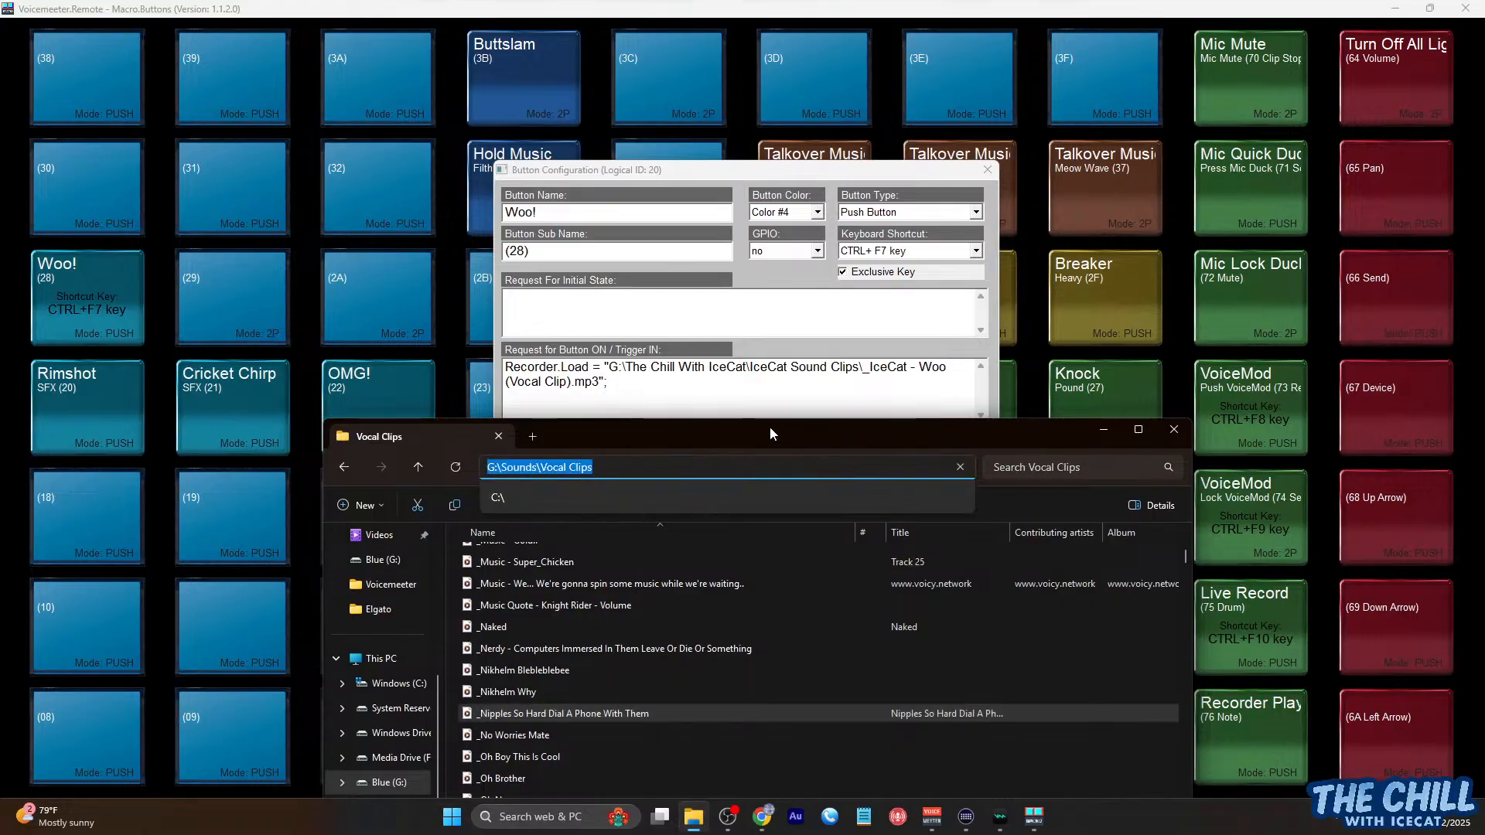
left_click(622, 469)
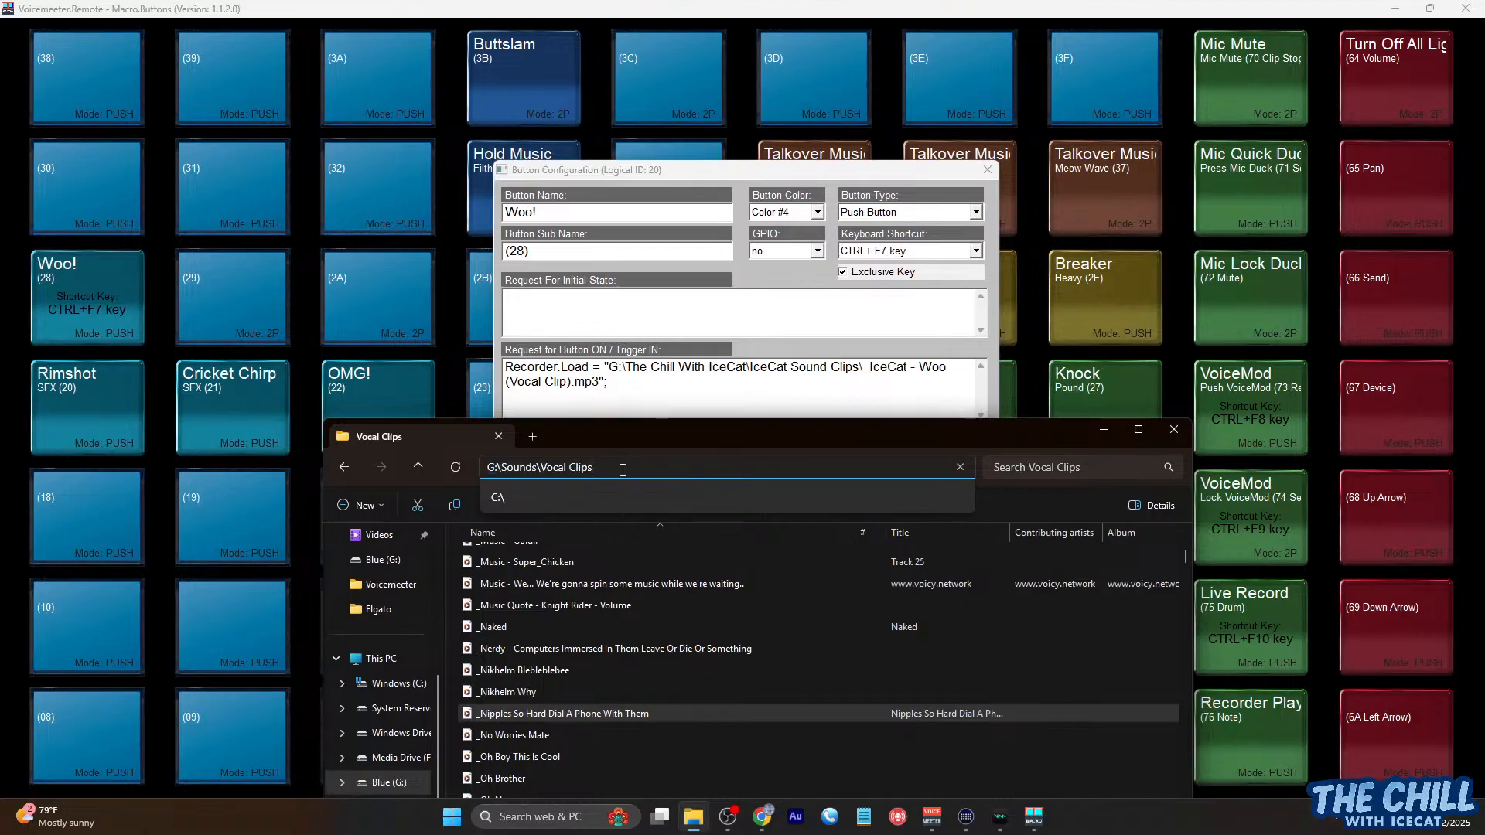
left_click_drag(622, 469, 478, 470)
key("ctrl+c")
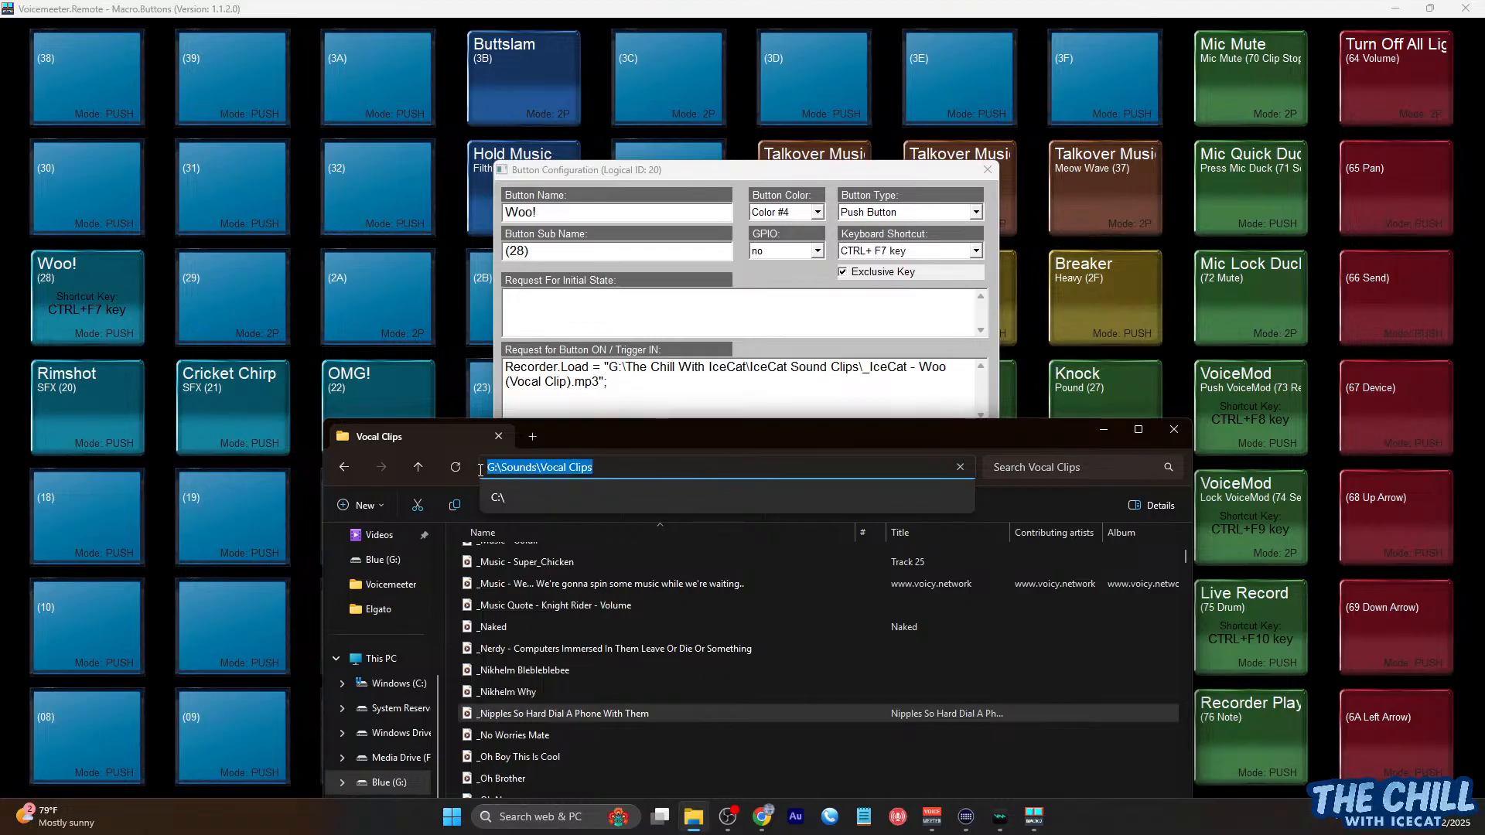
Replace the path and clip name in the Woo! button's Recorder.Load request with "G:\Sounds\Vocal Clips\", keeping the .mp3 extension
left_click(728, 397)
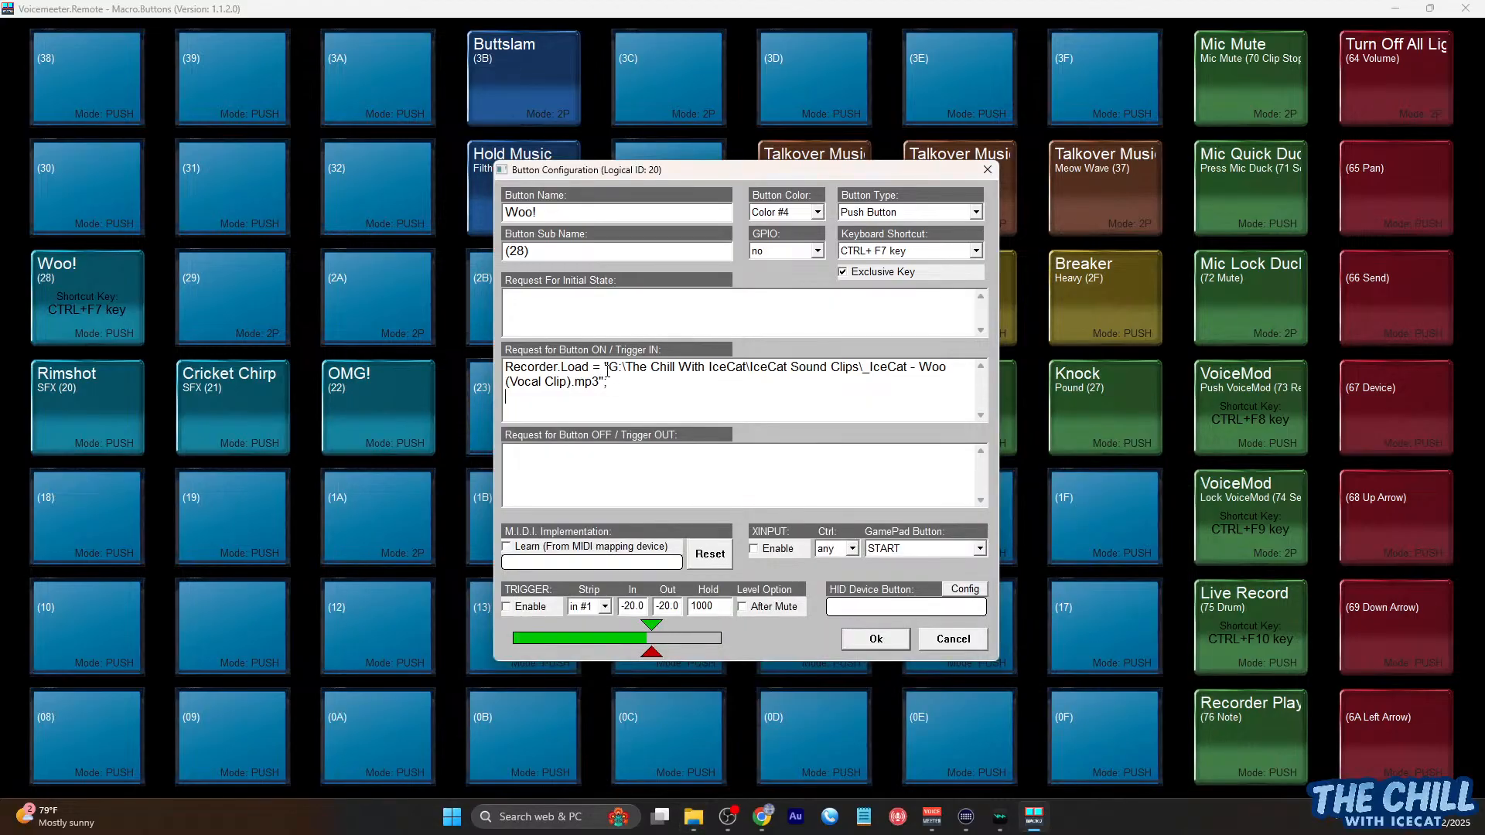
left_click_drag(607, 366, 571, 384)
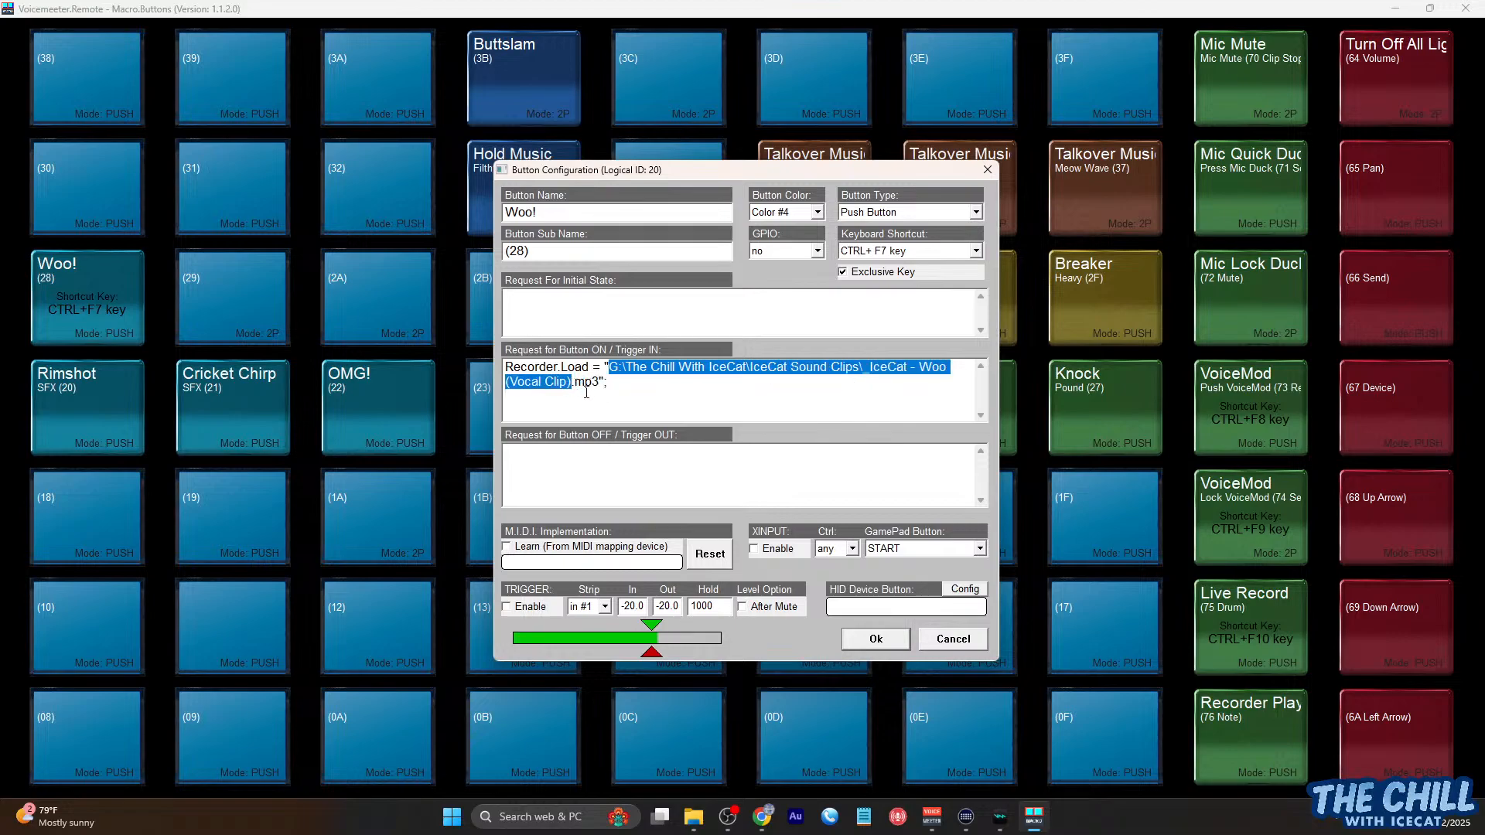
key("BackSpace")
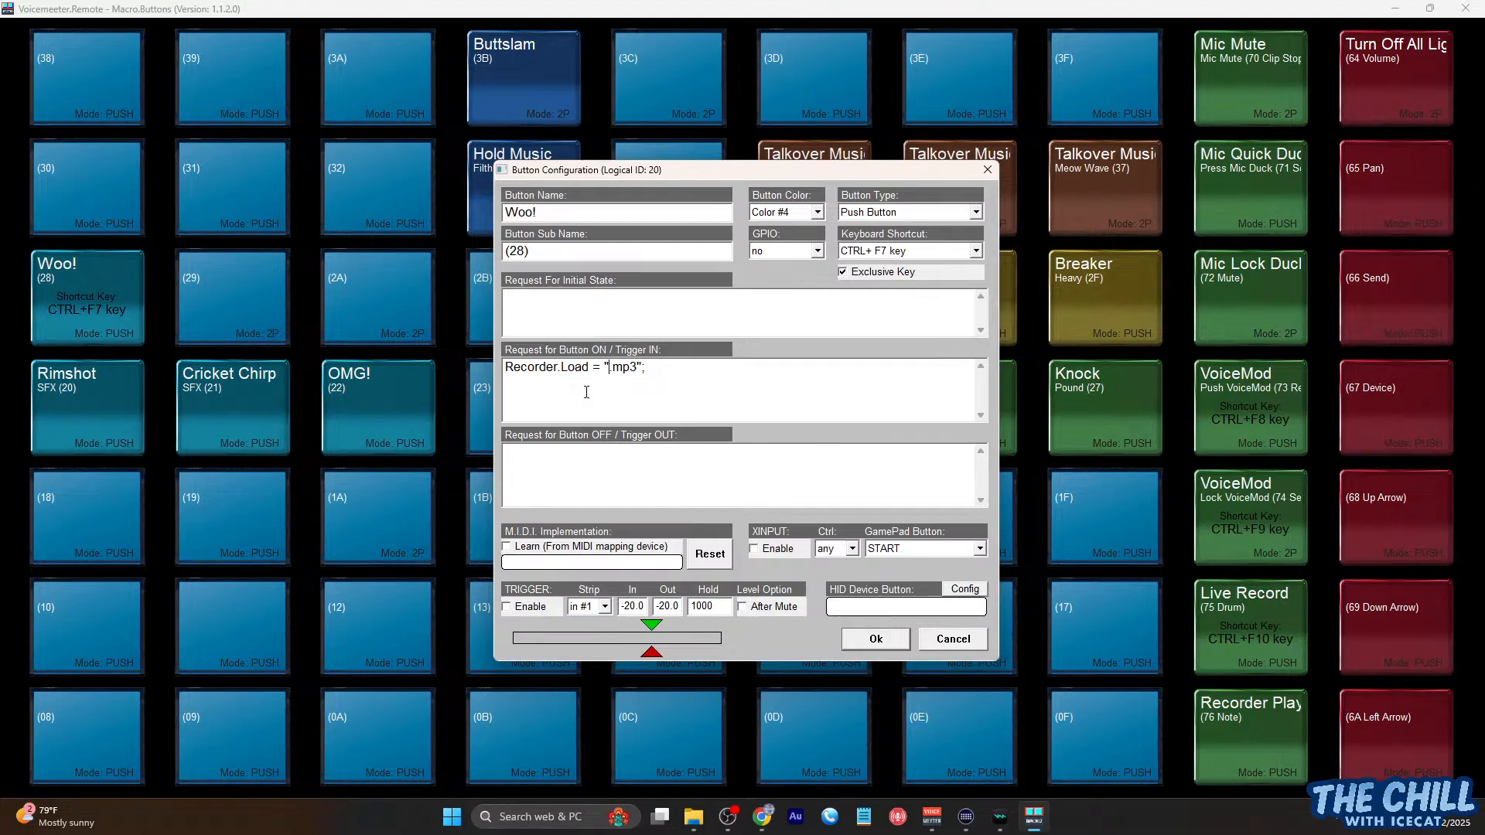
key("ctrl+v")
type("\\")
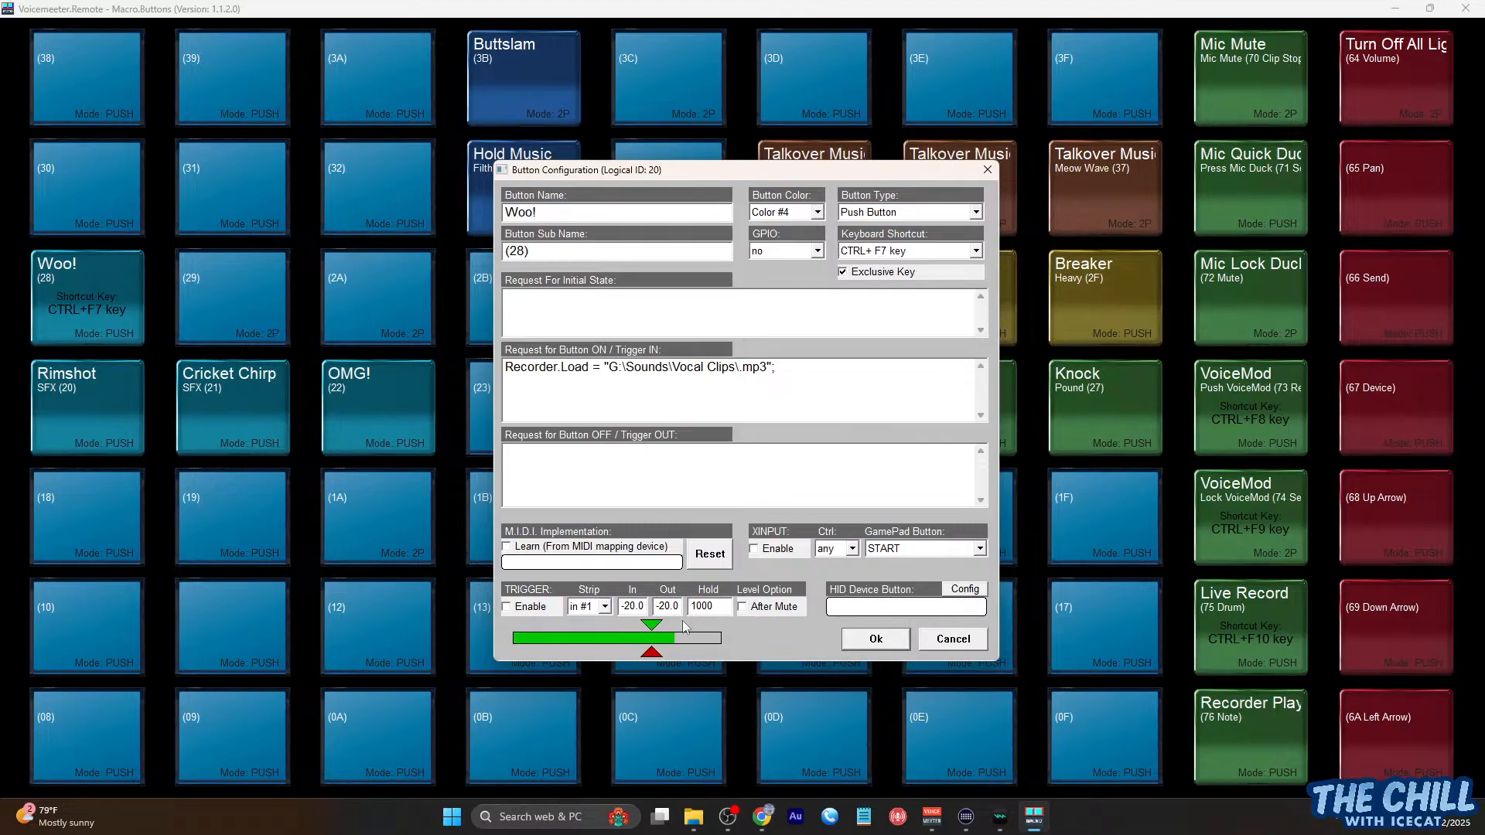
Return to File Explorer and copy the file name "_Nipples So Hard Dial A Phone With Them" from the selected clip
mouse_move(696, 804)
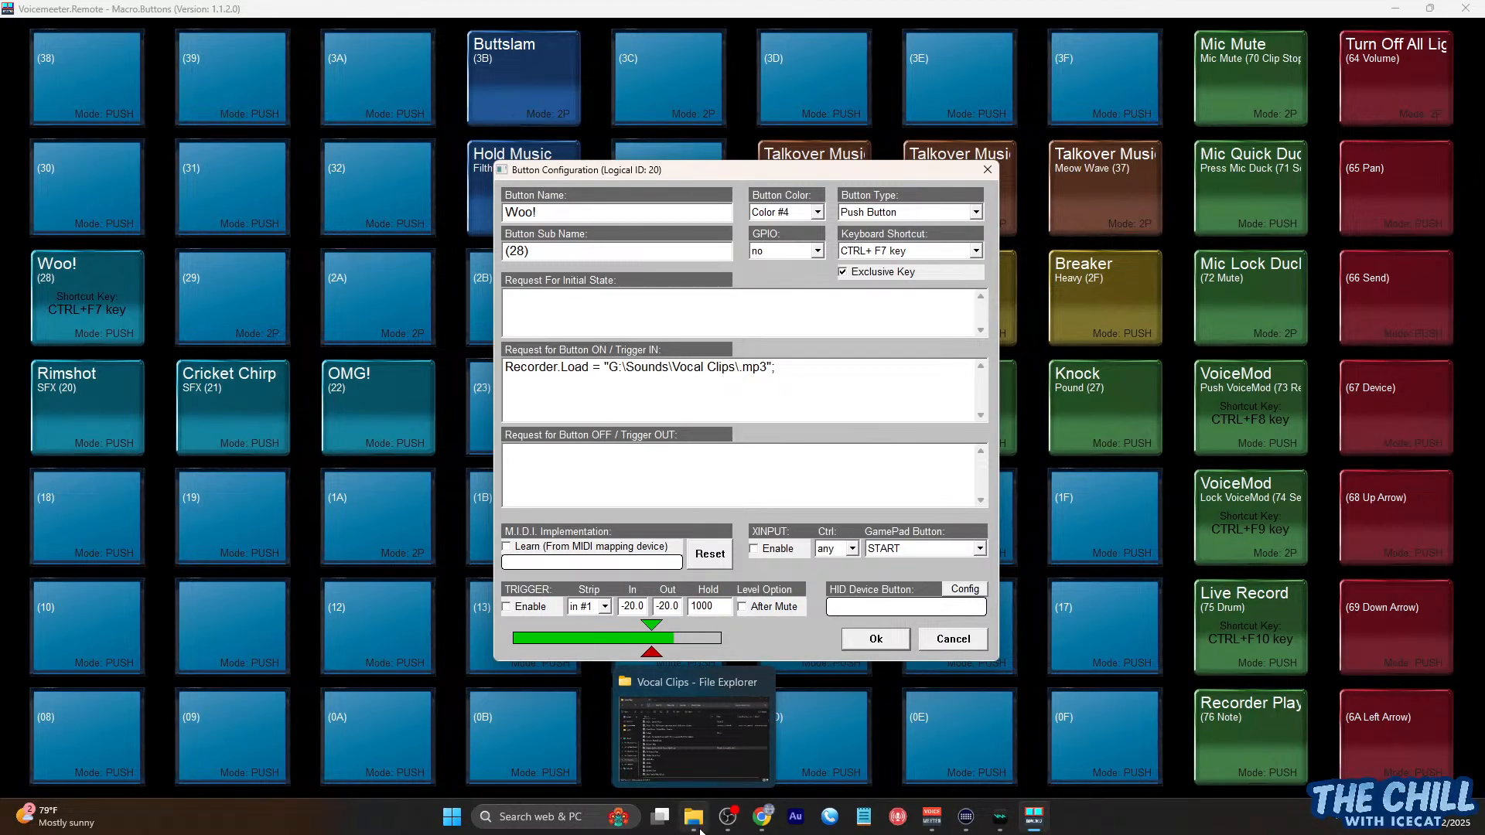
left_click(696, 739)
key("alt+d")
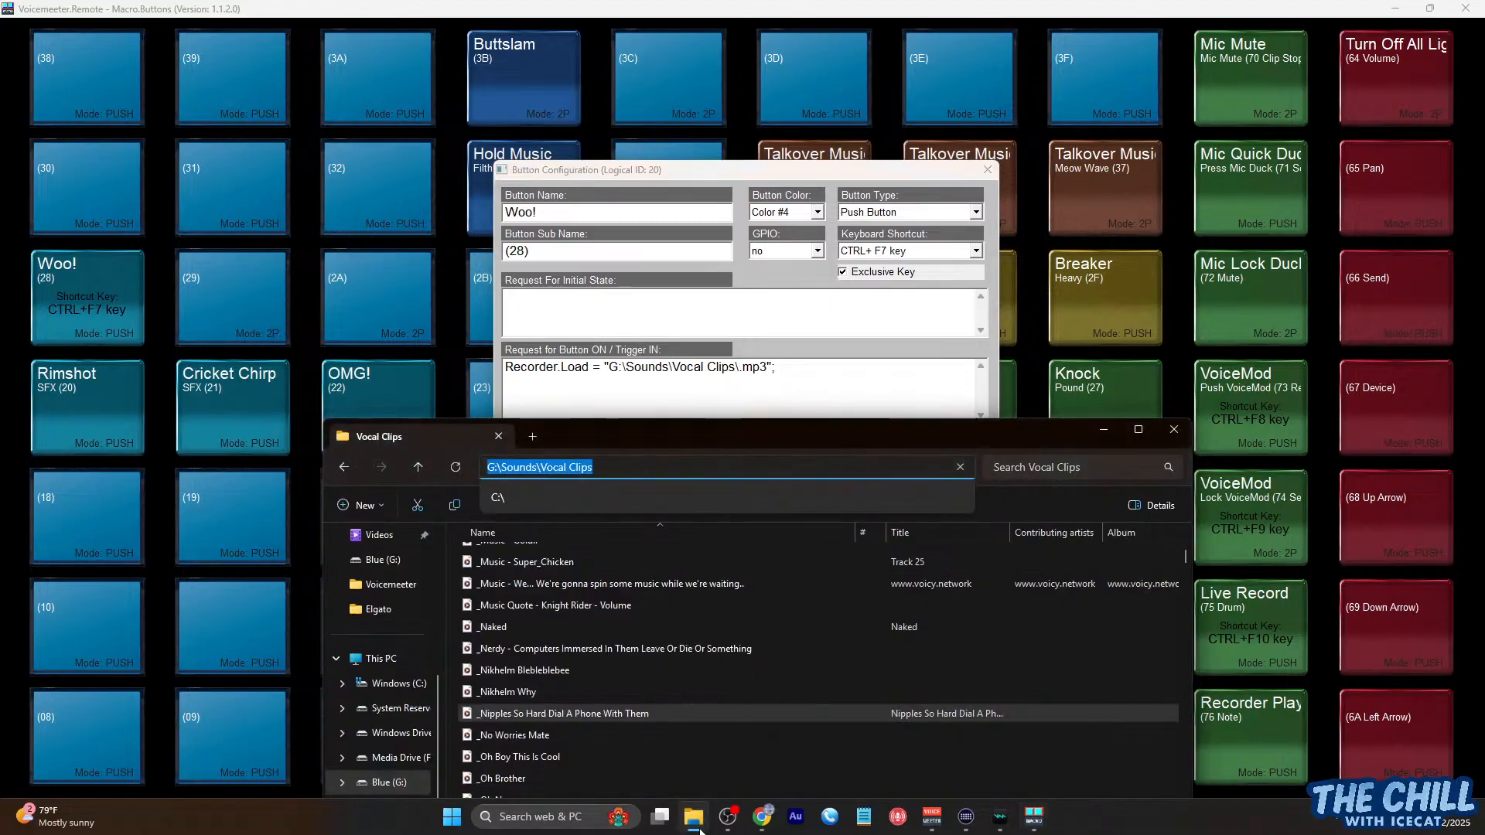
right_click(646, 713)
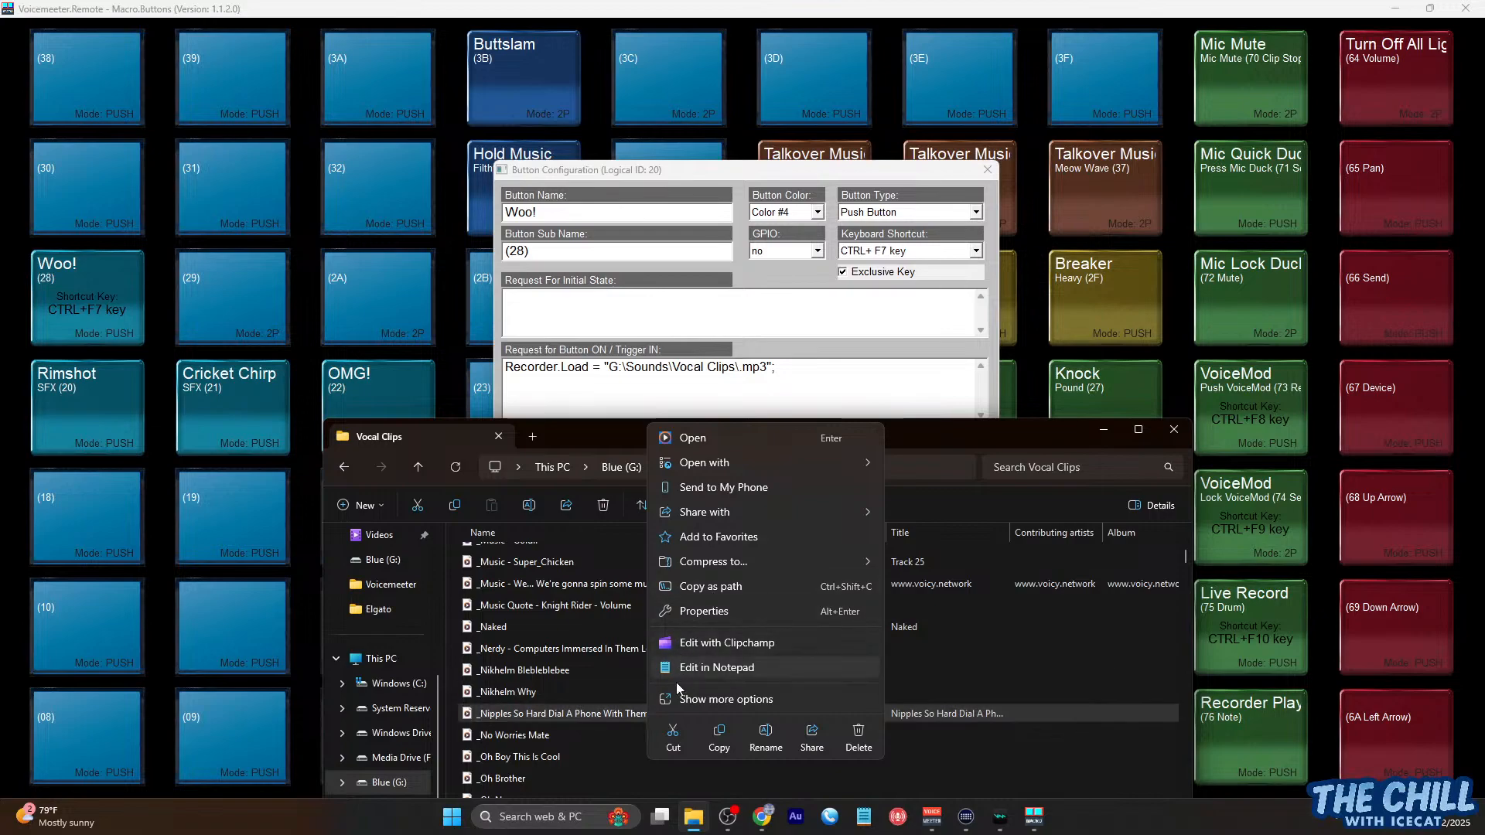
left_click(765, 738)
key("ctrl+c")
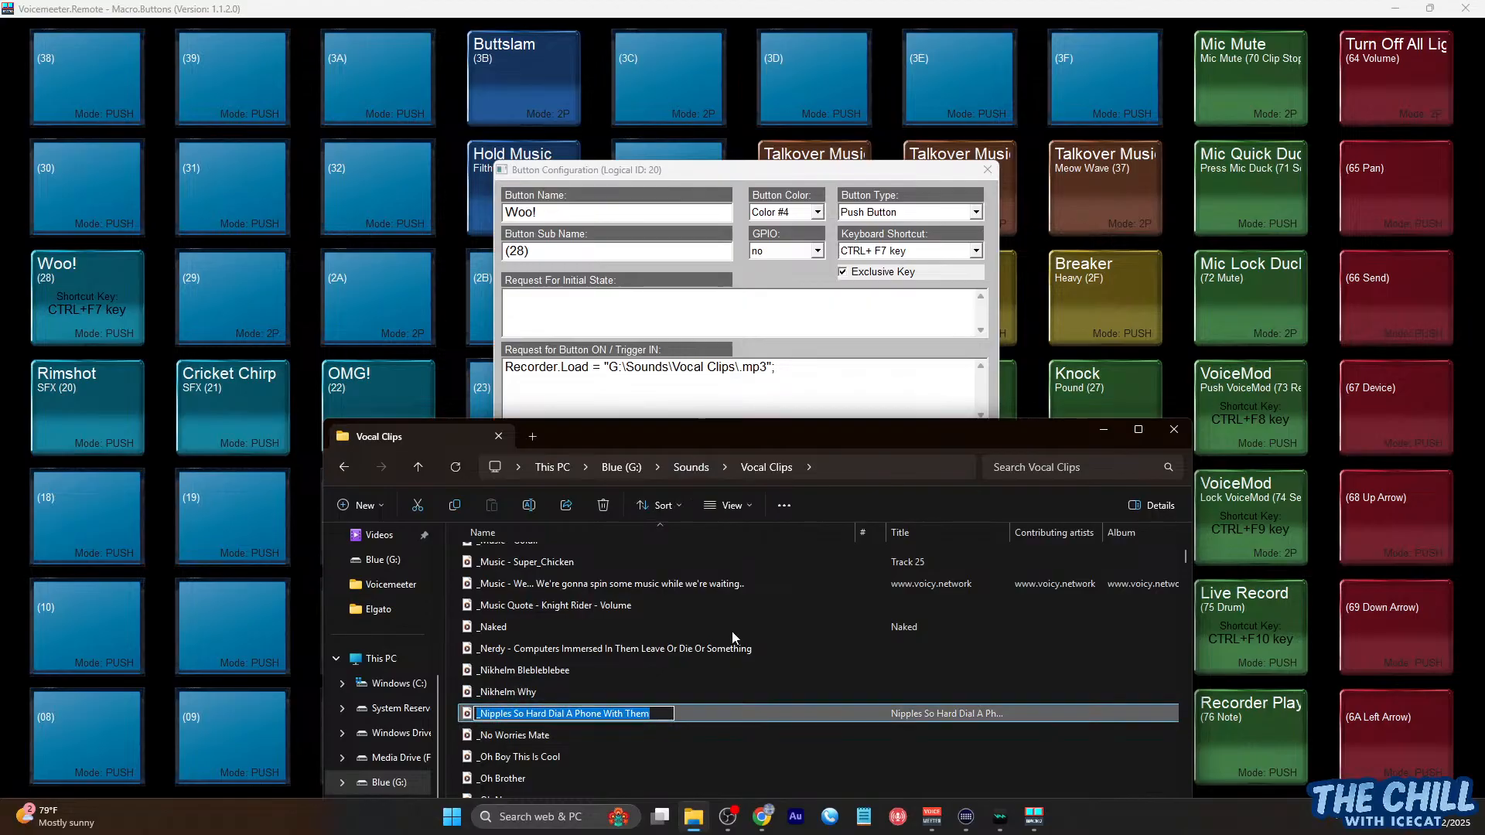
Insert the copied clip name before .mp3 in the Recorder.Load request and save the Woo! button's configuration
left_click(758, 398)
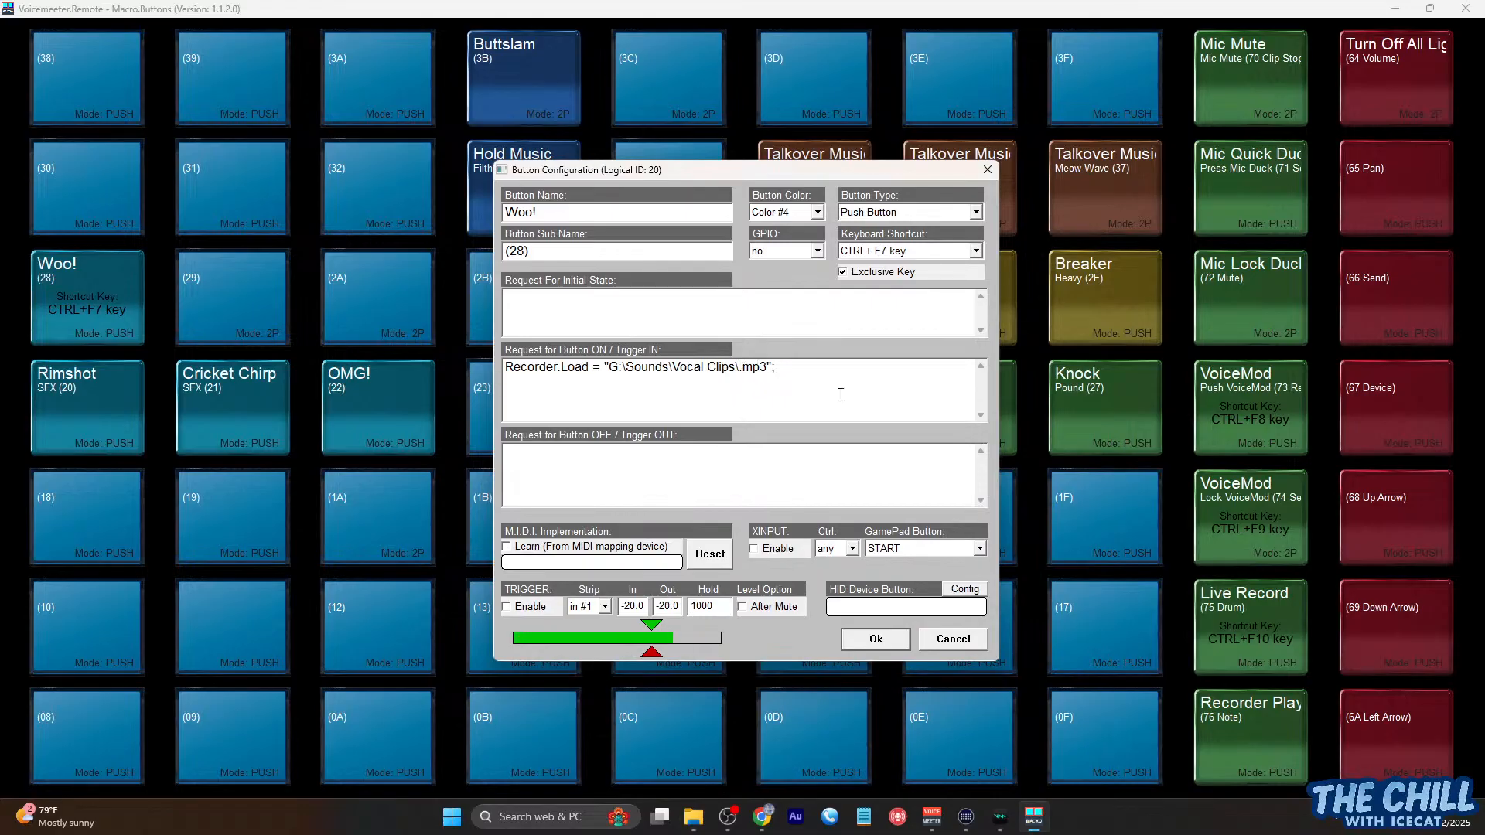
key("ctrl+v")
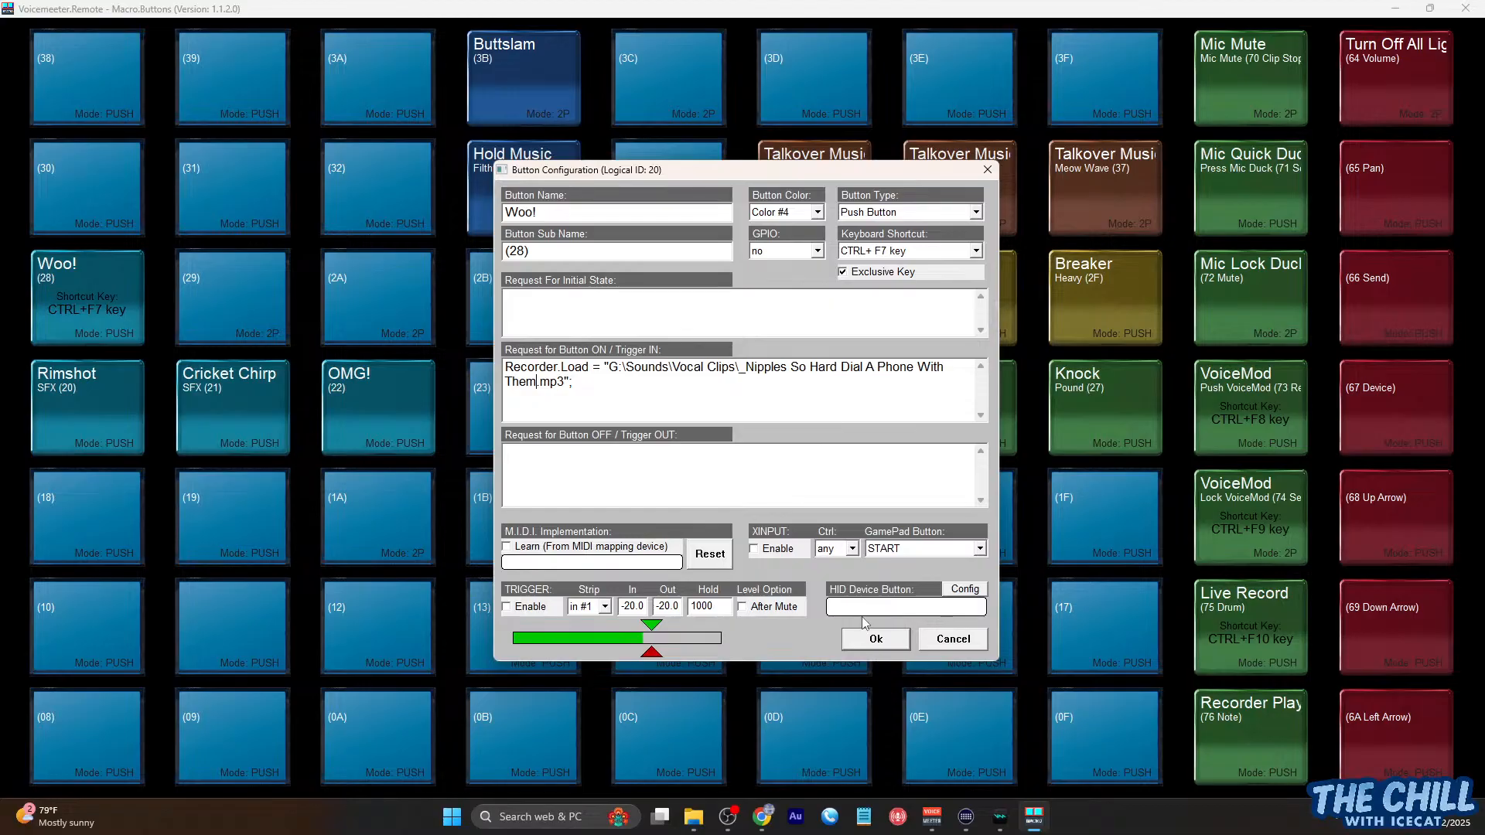
left_click(877, 641)
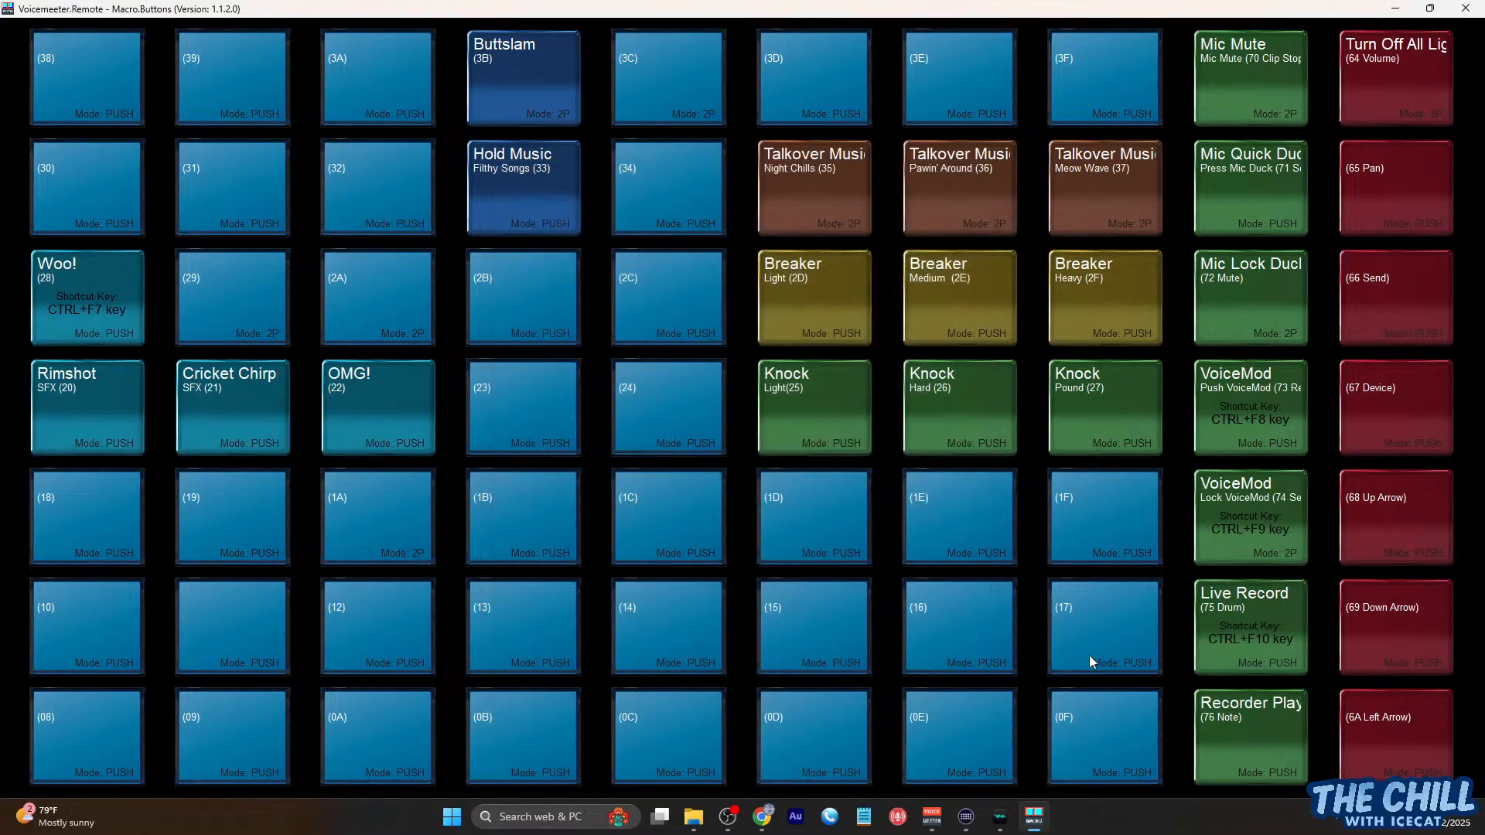
Rename the Woo! button to "Nipples Are Hard" and save its configuration
right_click(116, 291)
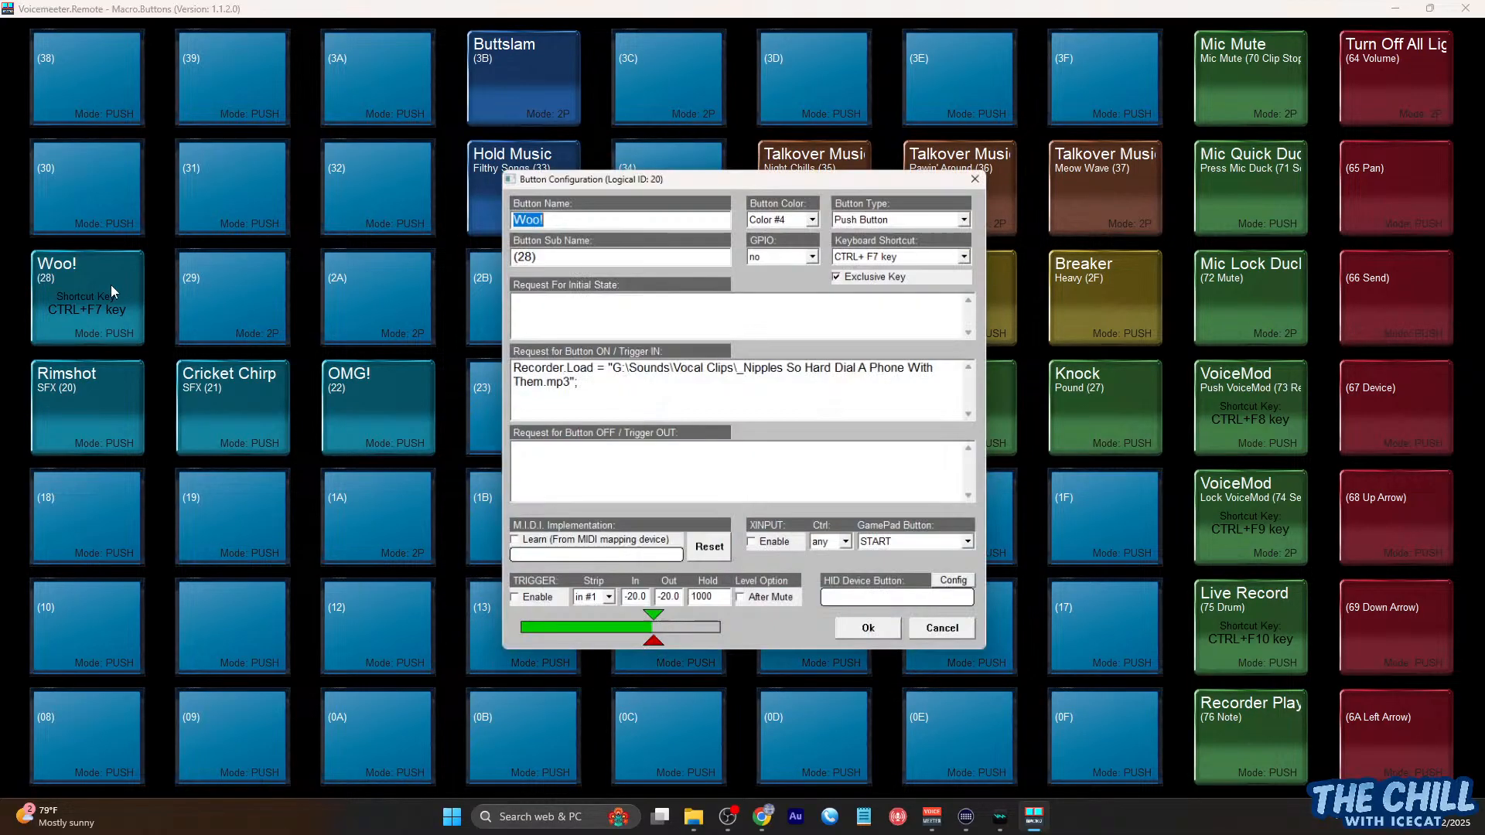
key("BackSpace")
type("Nipples")
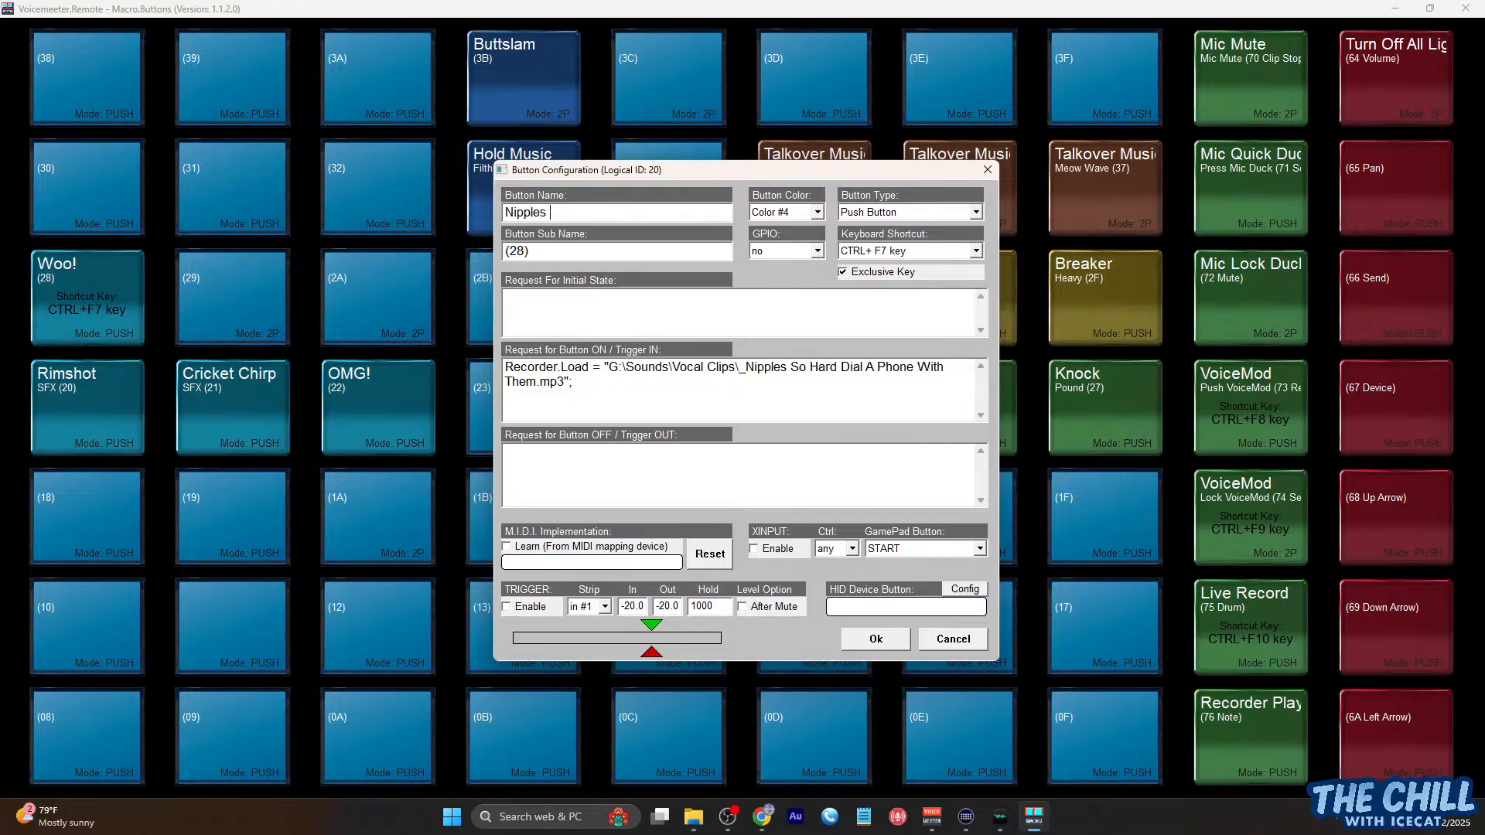
type(" Are Hard")
left_click(875, 641)
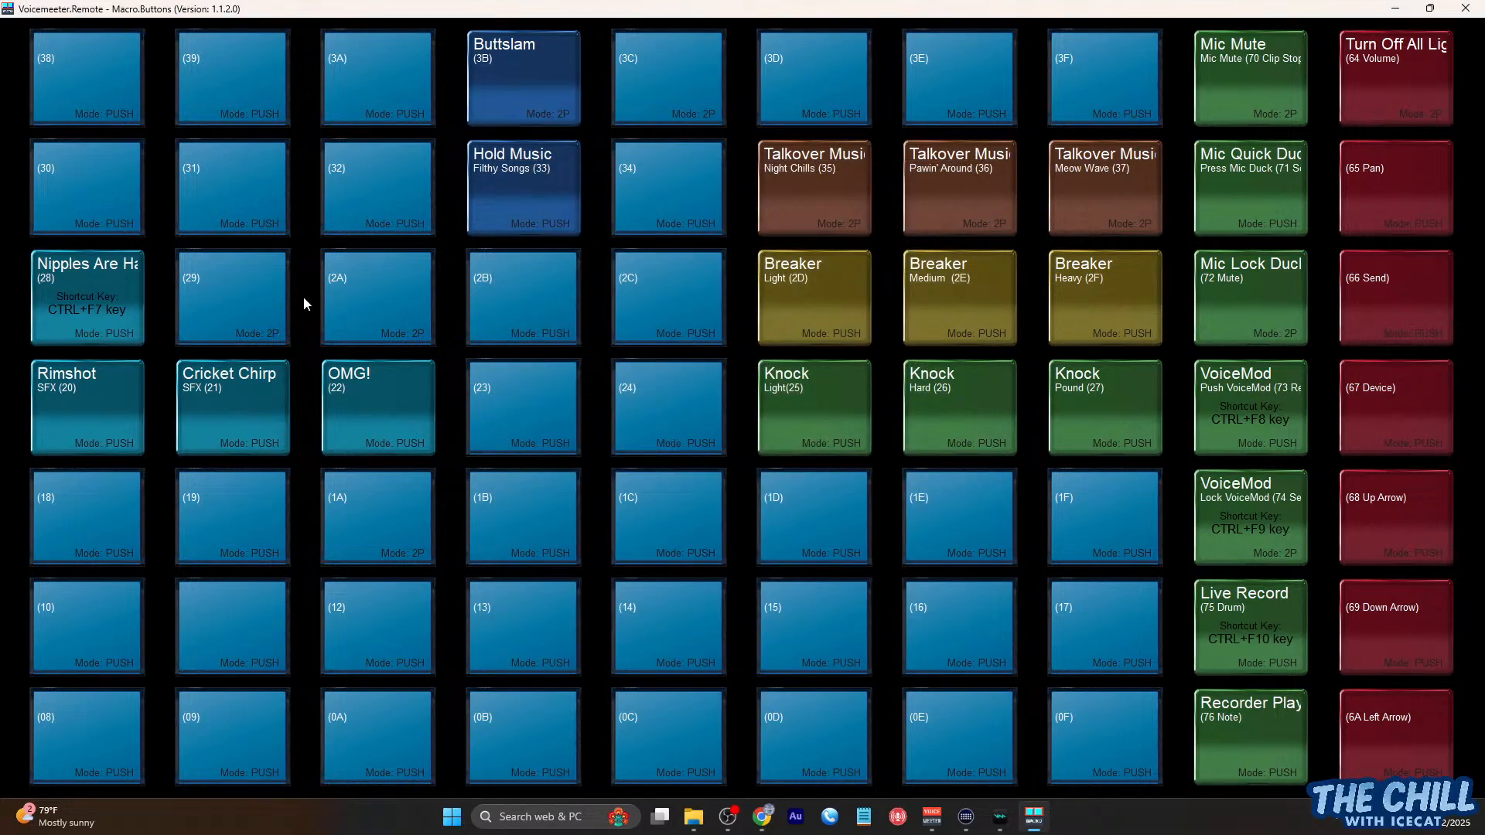
Trigger the renamed button several times to test its clip, and review its configuration without changing anything
left_click(94, 288)
left_click(96, 318)
left_click(119, 311)
left_click(119, 310)
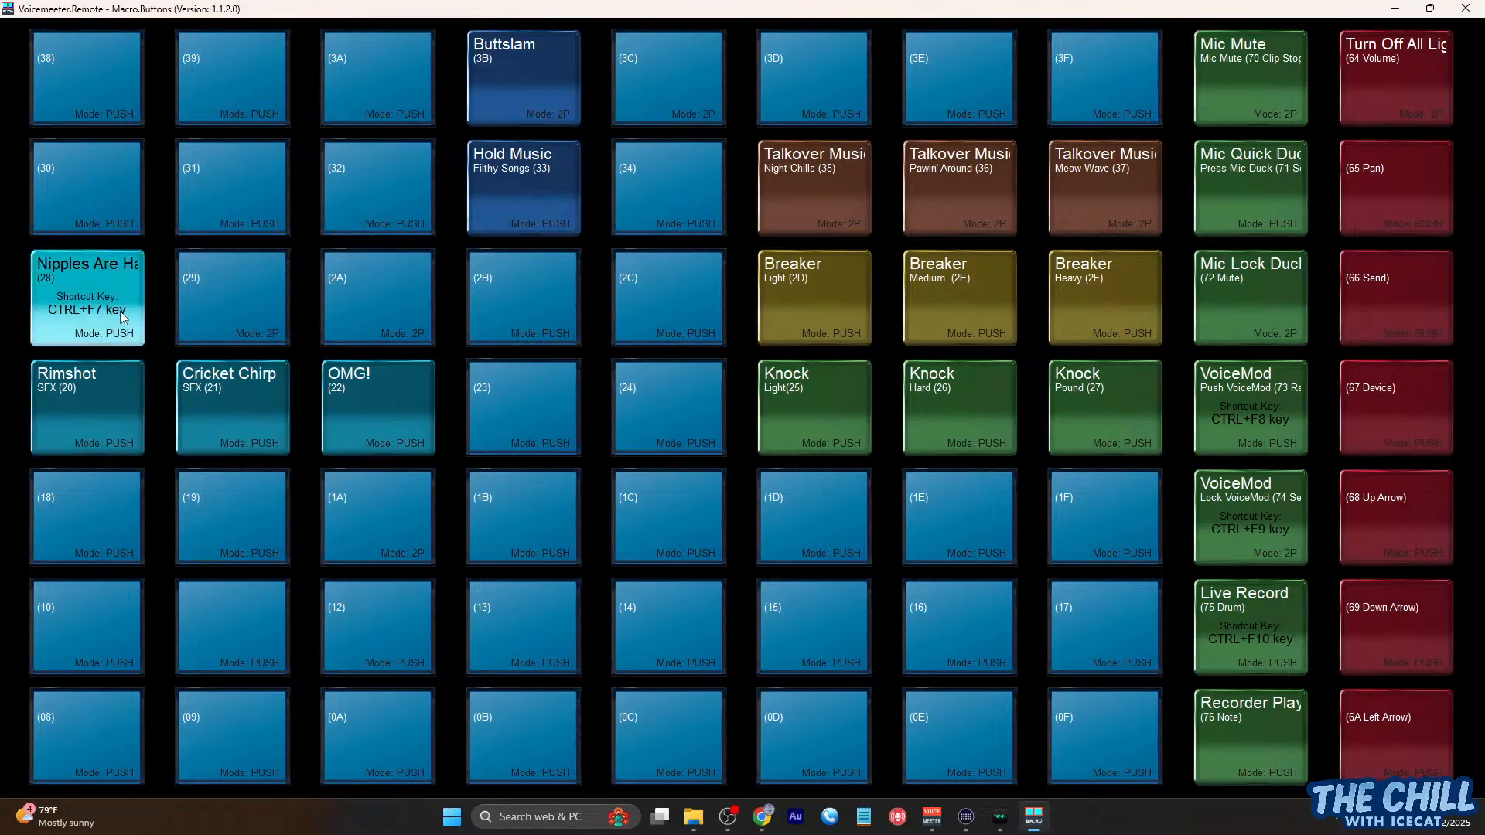
right_click(120, 311)
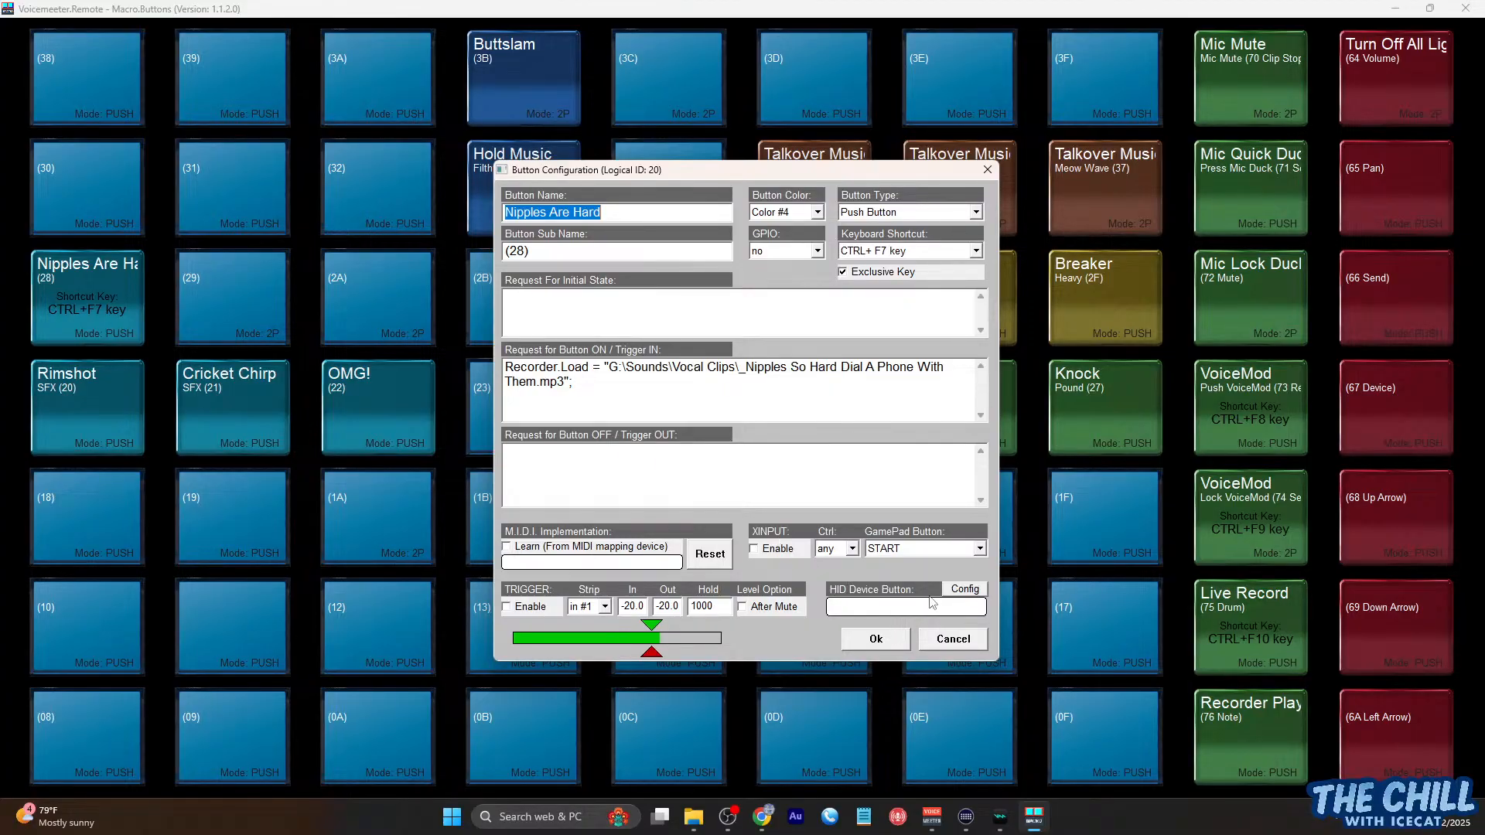
left_click(953, 639)
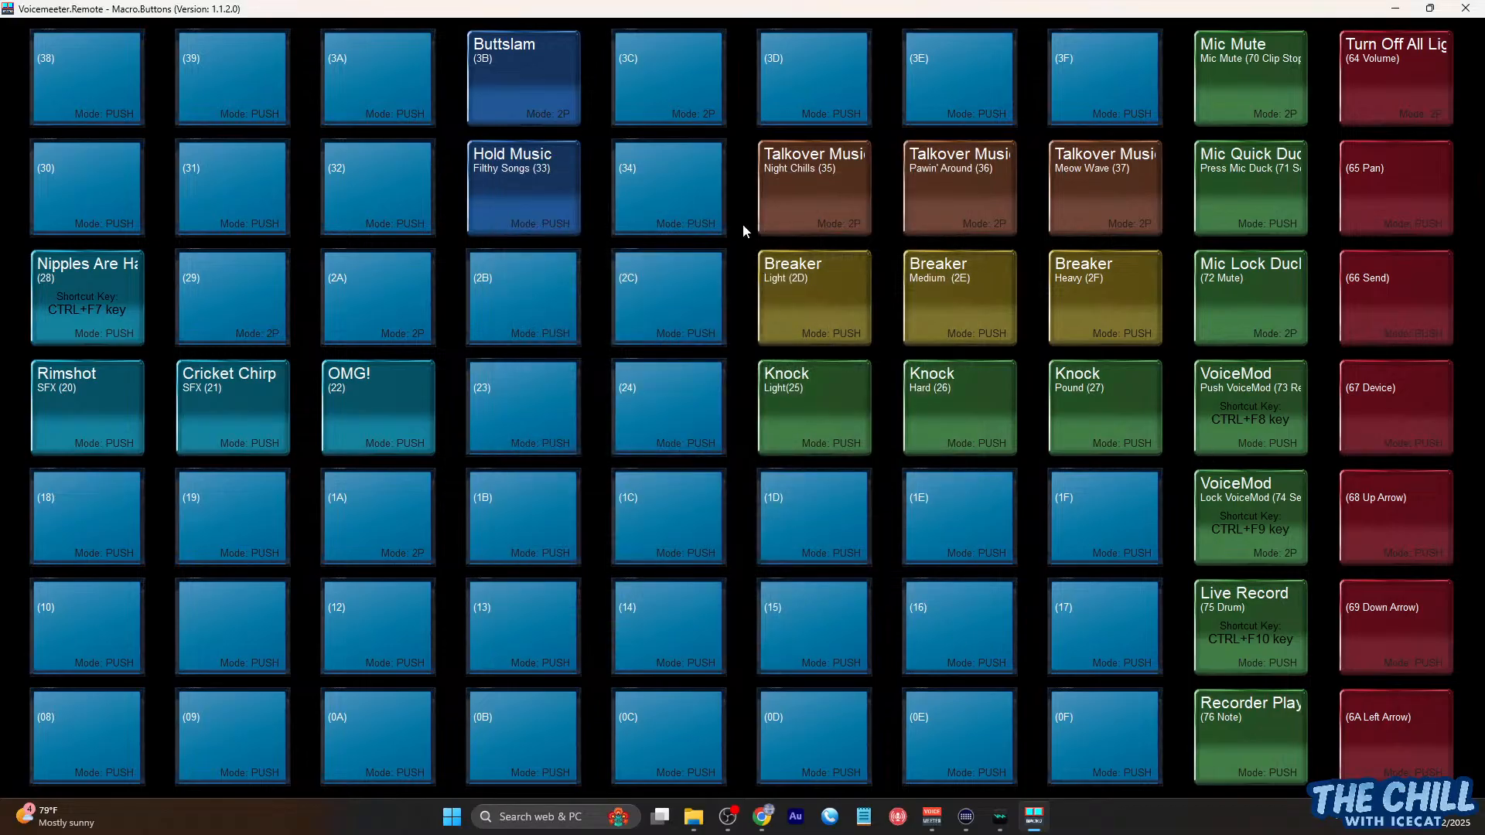
Examine the Record.stop = 1; request in the Buttslam button's OFF state, close the configuration and trigger the button
right_click(532, 106)
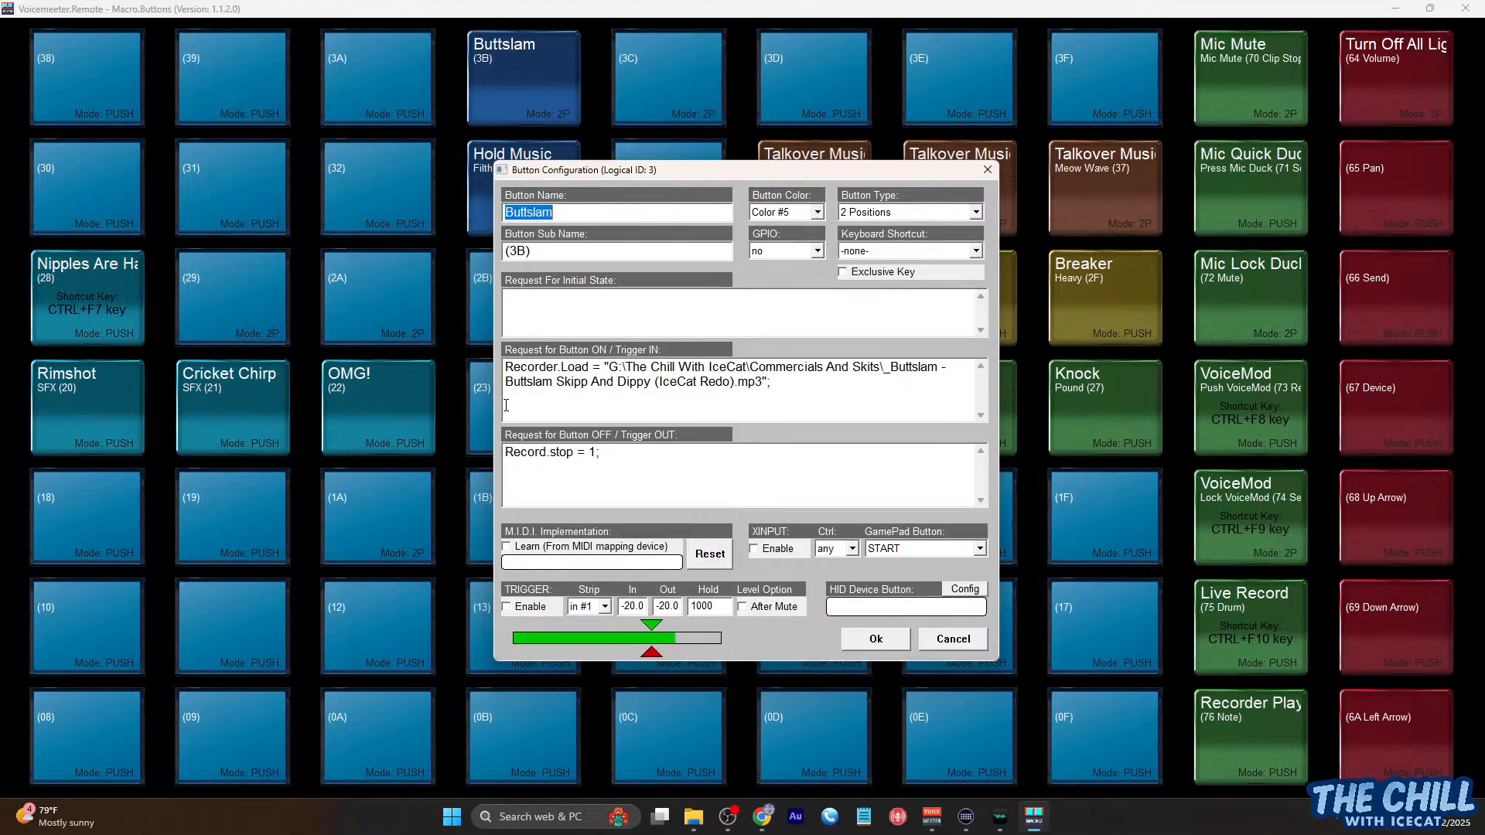
left_click_drag(612, 451, 481, 454)
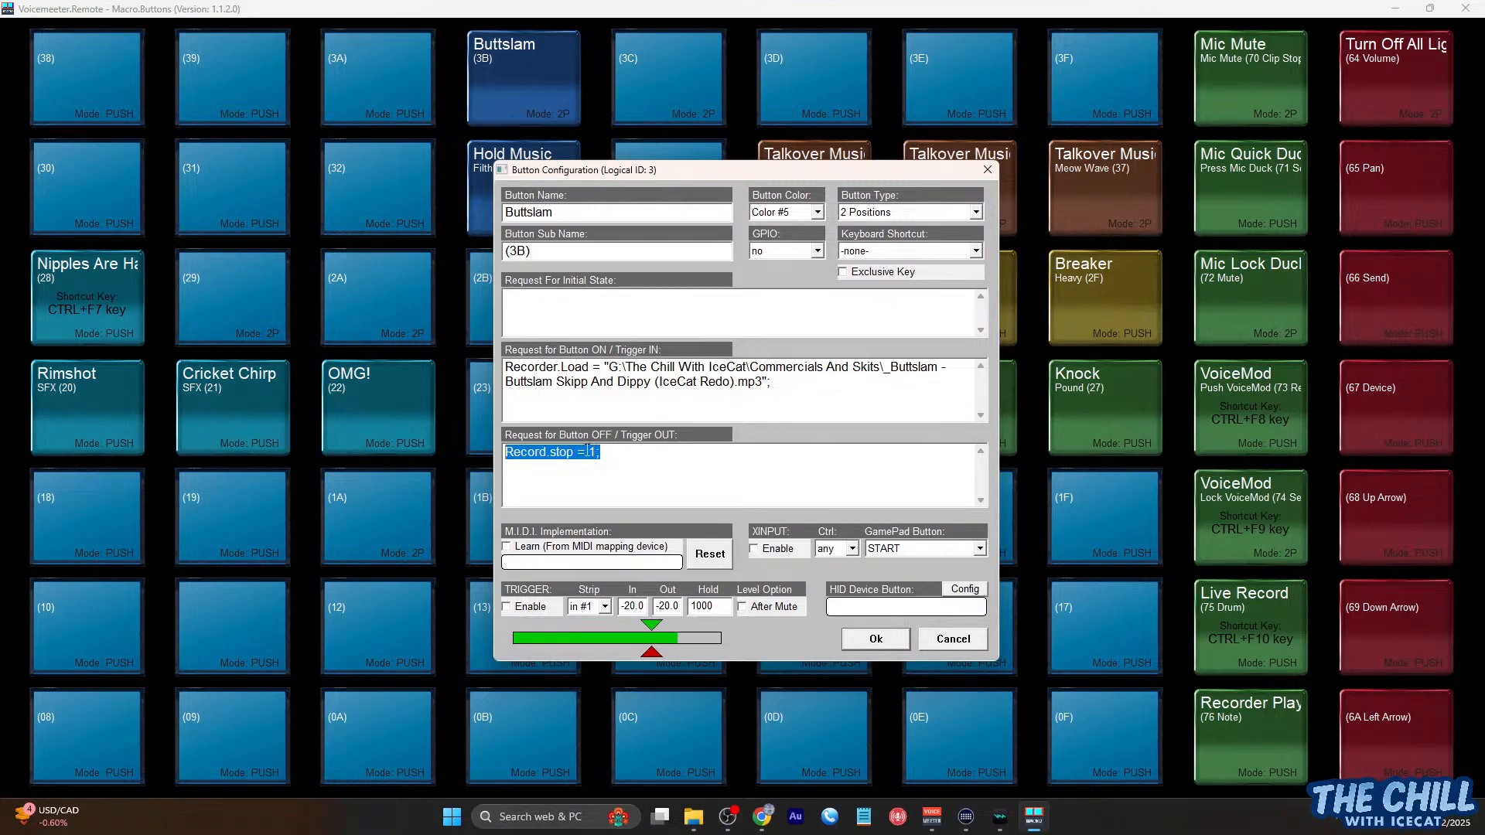
left_click(590, 452)
double_click(592, 451)
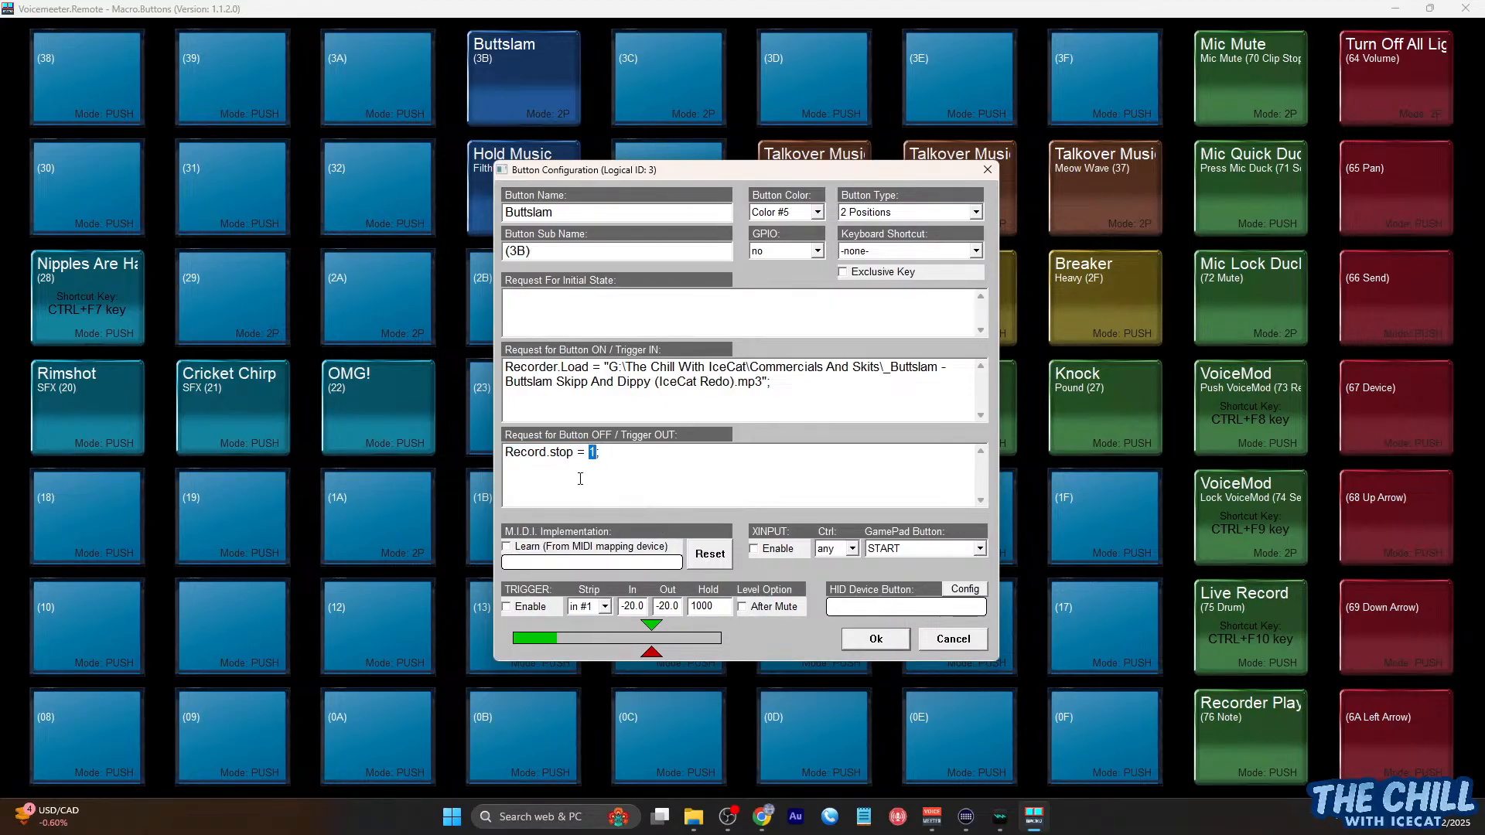
mouse_move(573, 454)
left_mouse_down()
mouse_move(504, 454)
mouse_move(584, 455)
left_mouse_up()
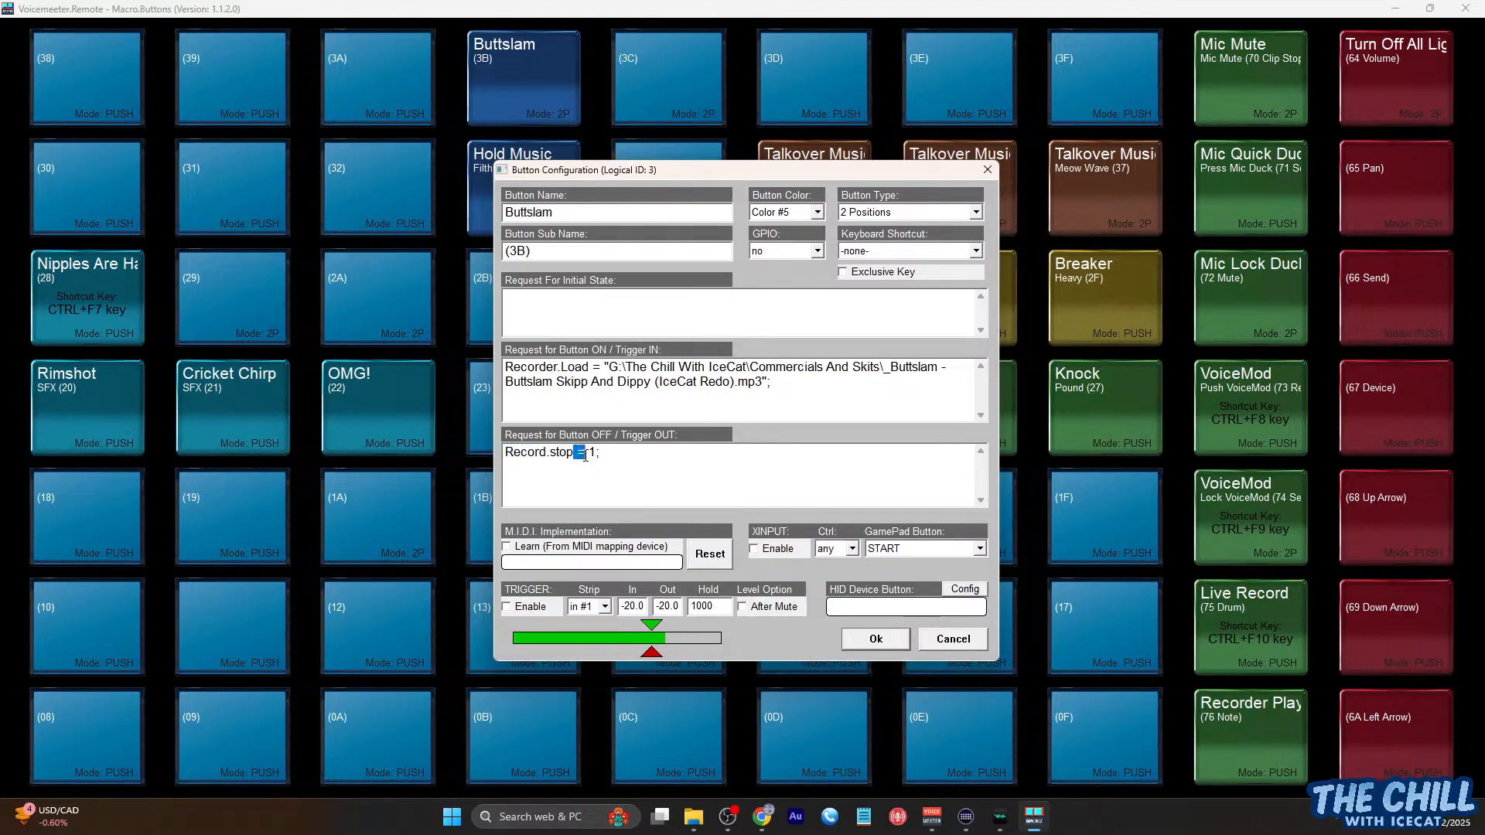
left_click(585, 456)
left_click_drag(586, 455, 592, 456)
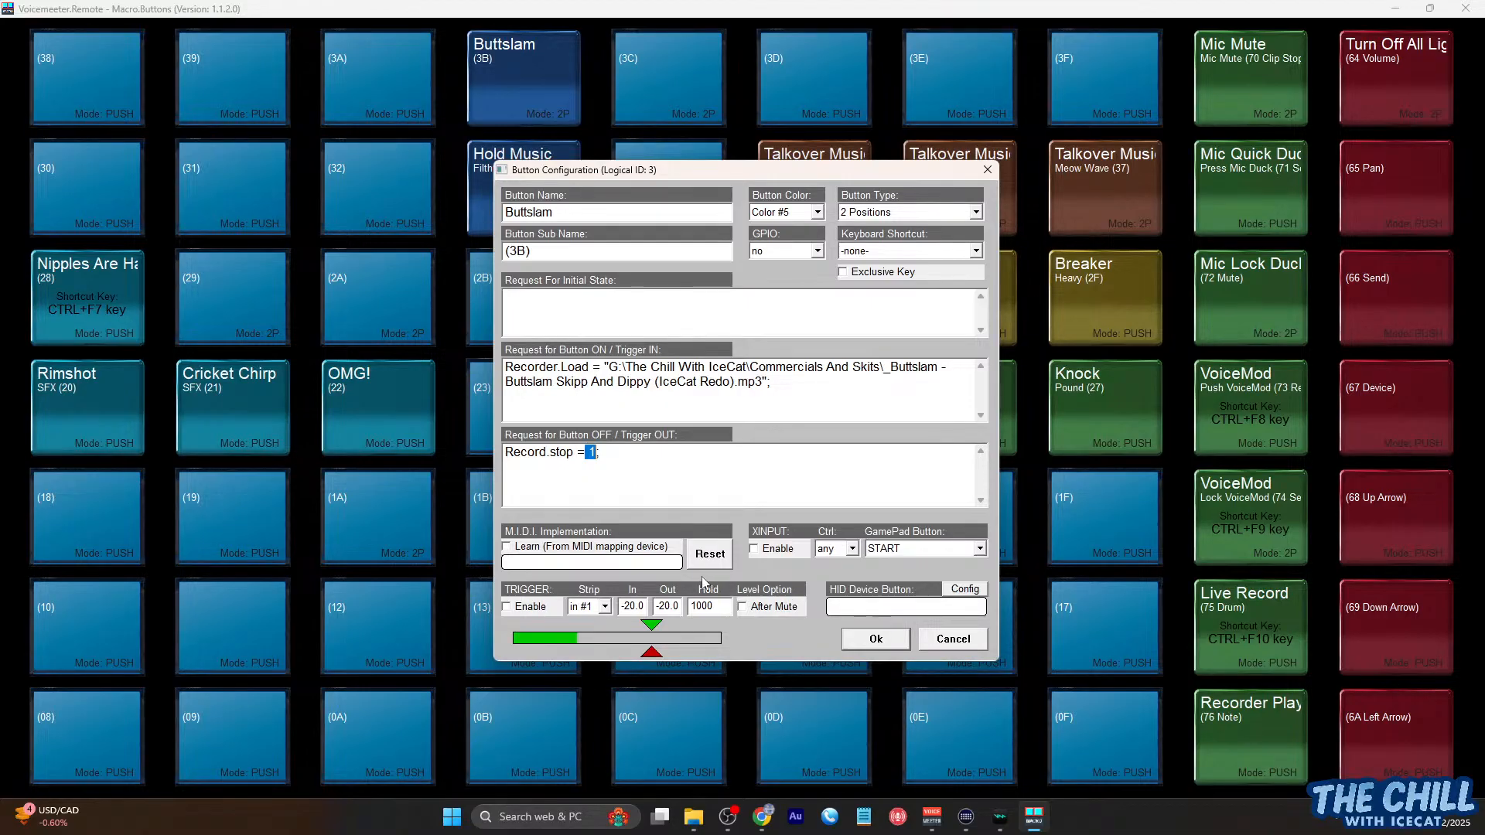
left_click(872, 642)
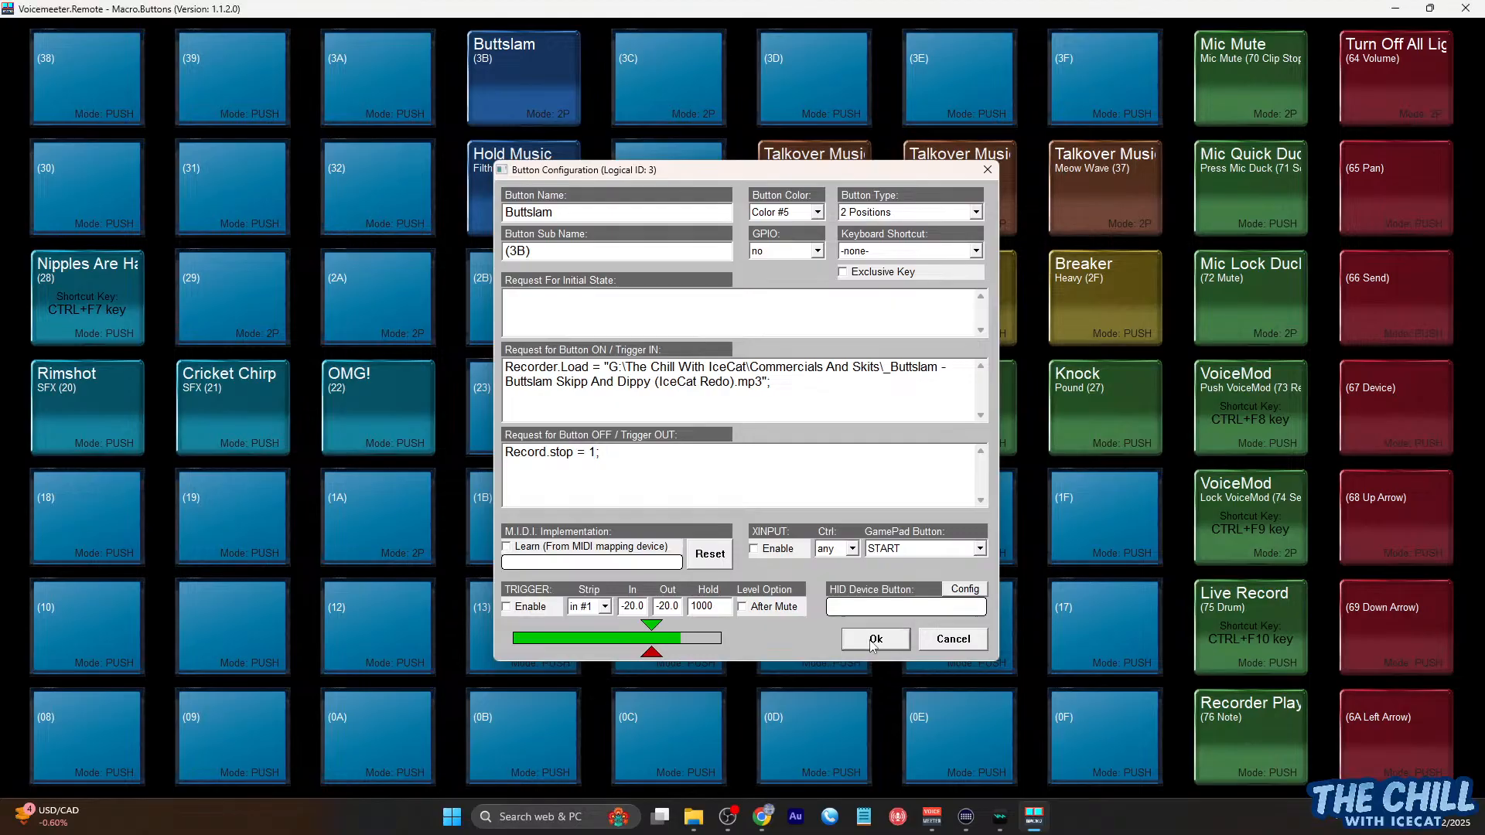
left_click(516, 79)
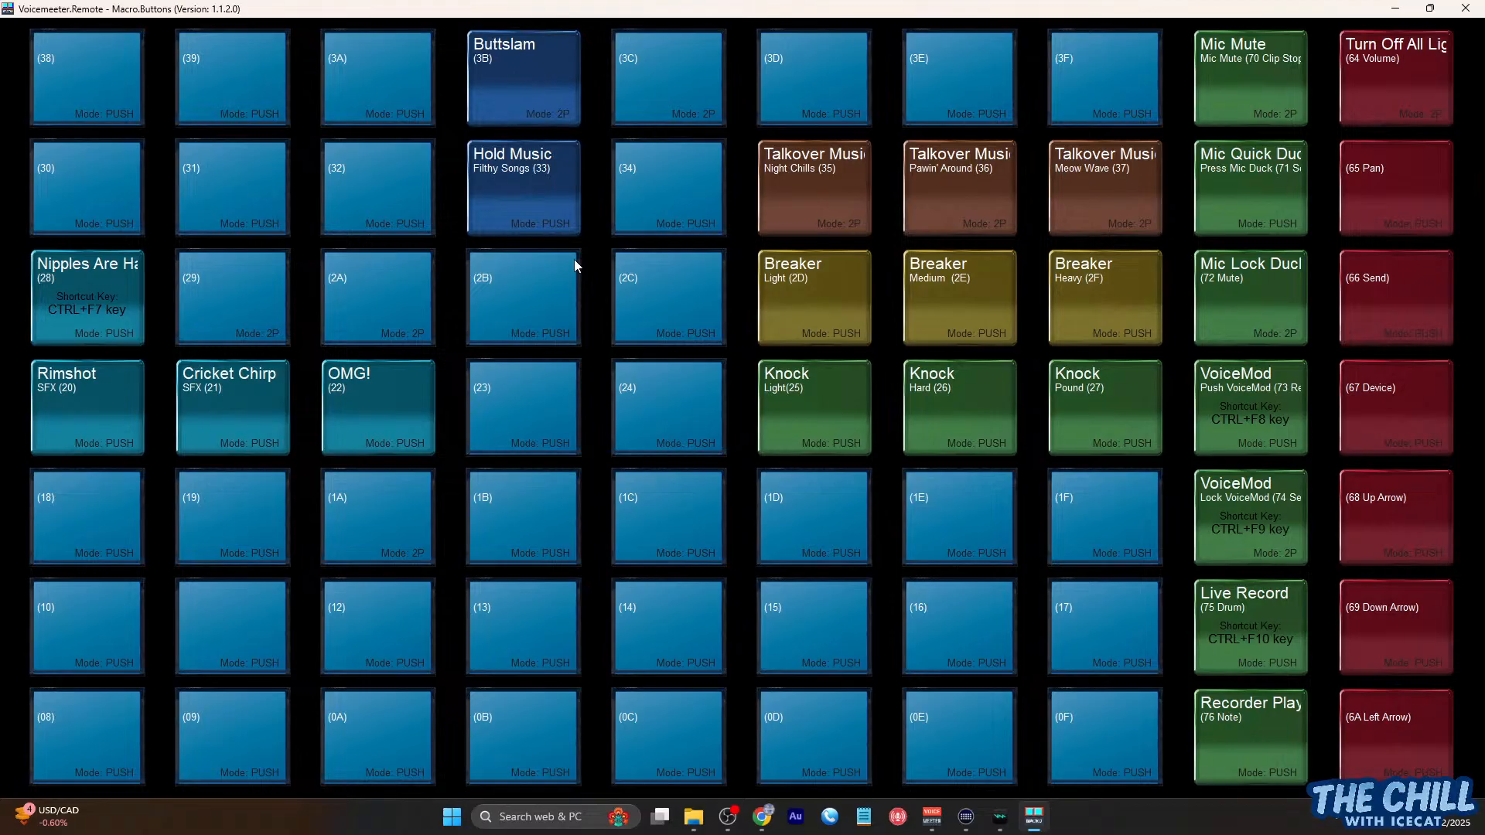
Set the Hold Music button's type to 2 Positions, save it, and test it by toggling it on and off
left_click(558, 222)
right_click(557, 218)
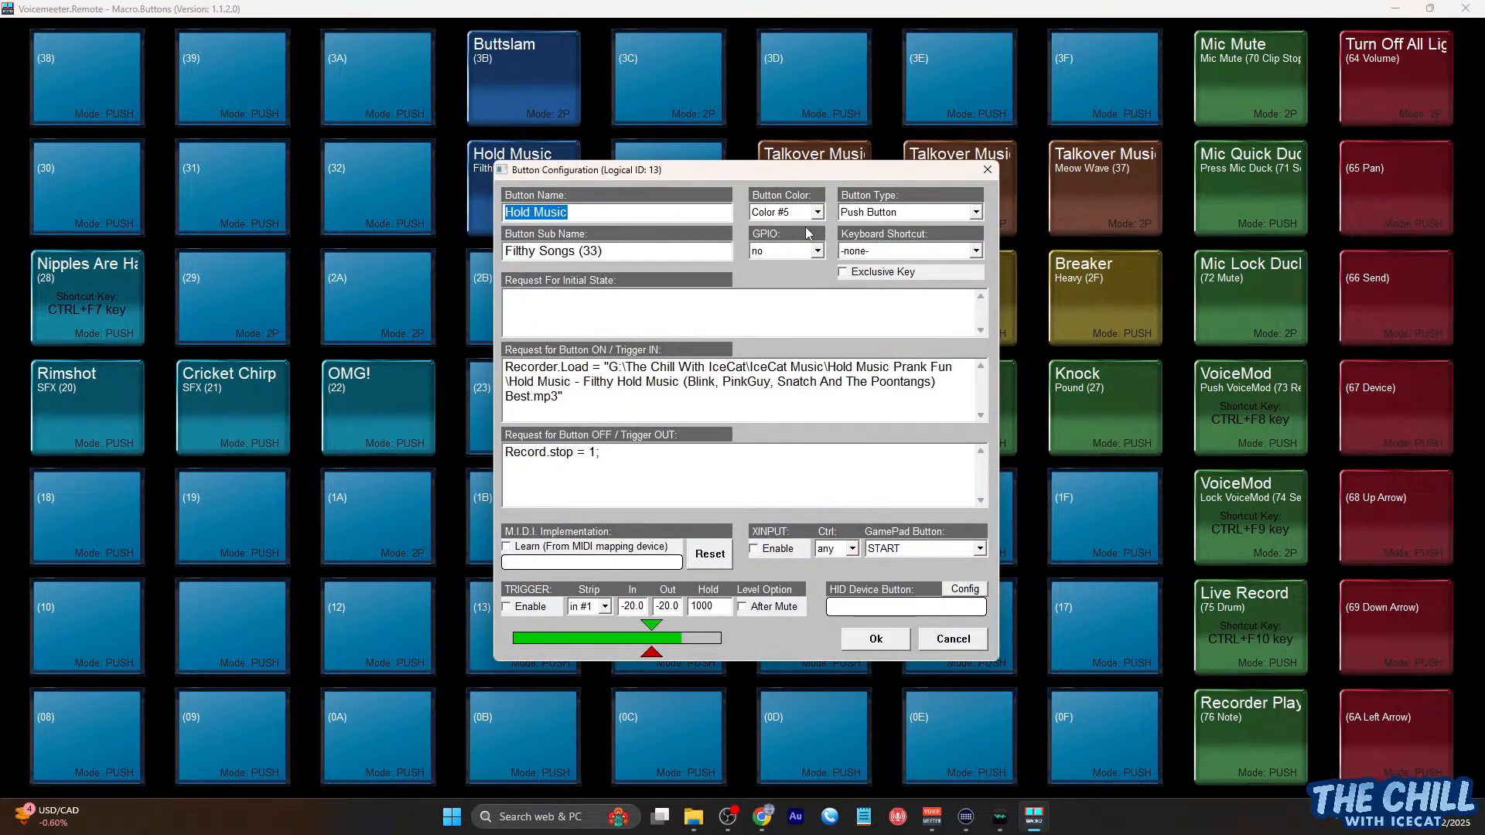
left_click(976, 213)
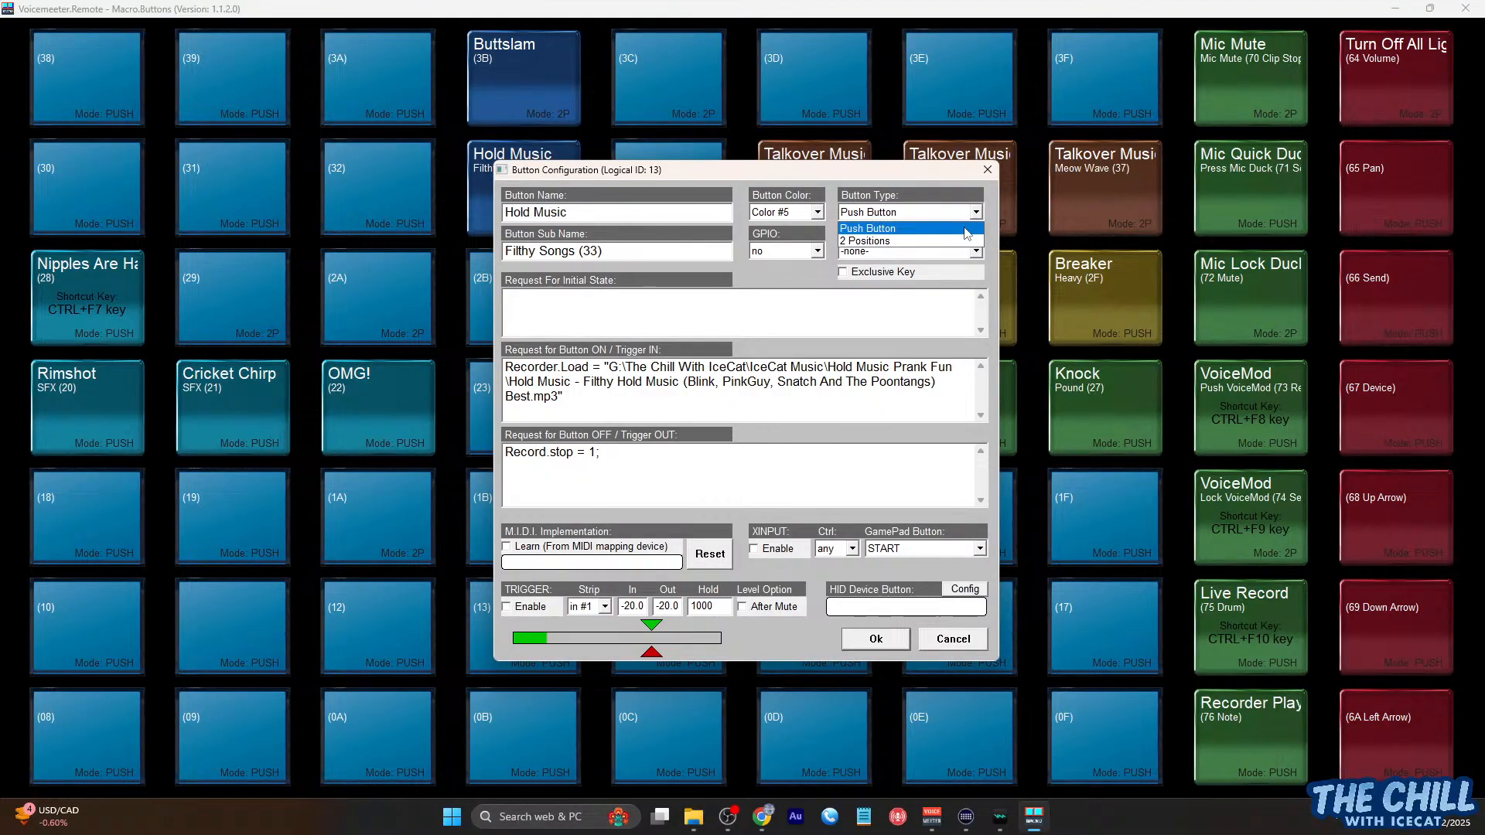
left_click(961, 230)
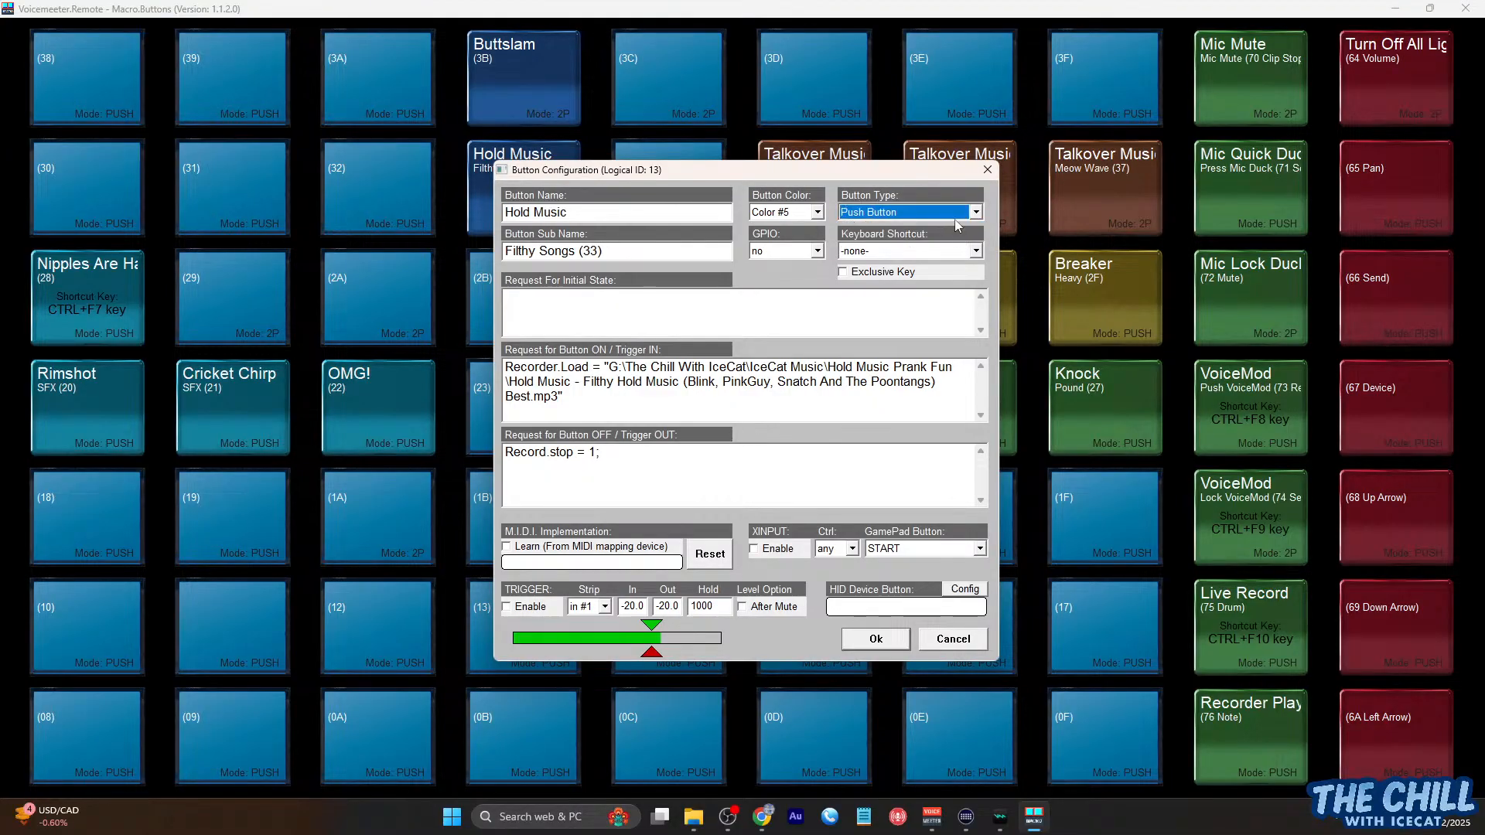
left_click(963, 216)
left_click(944, 239)
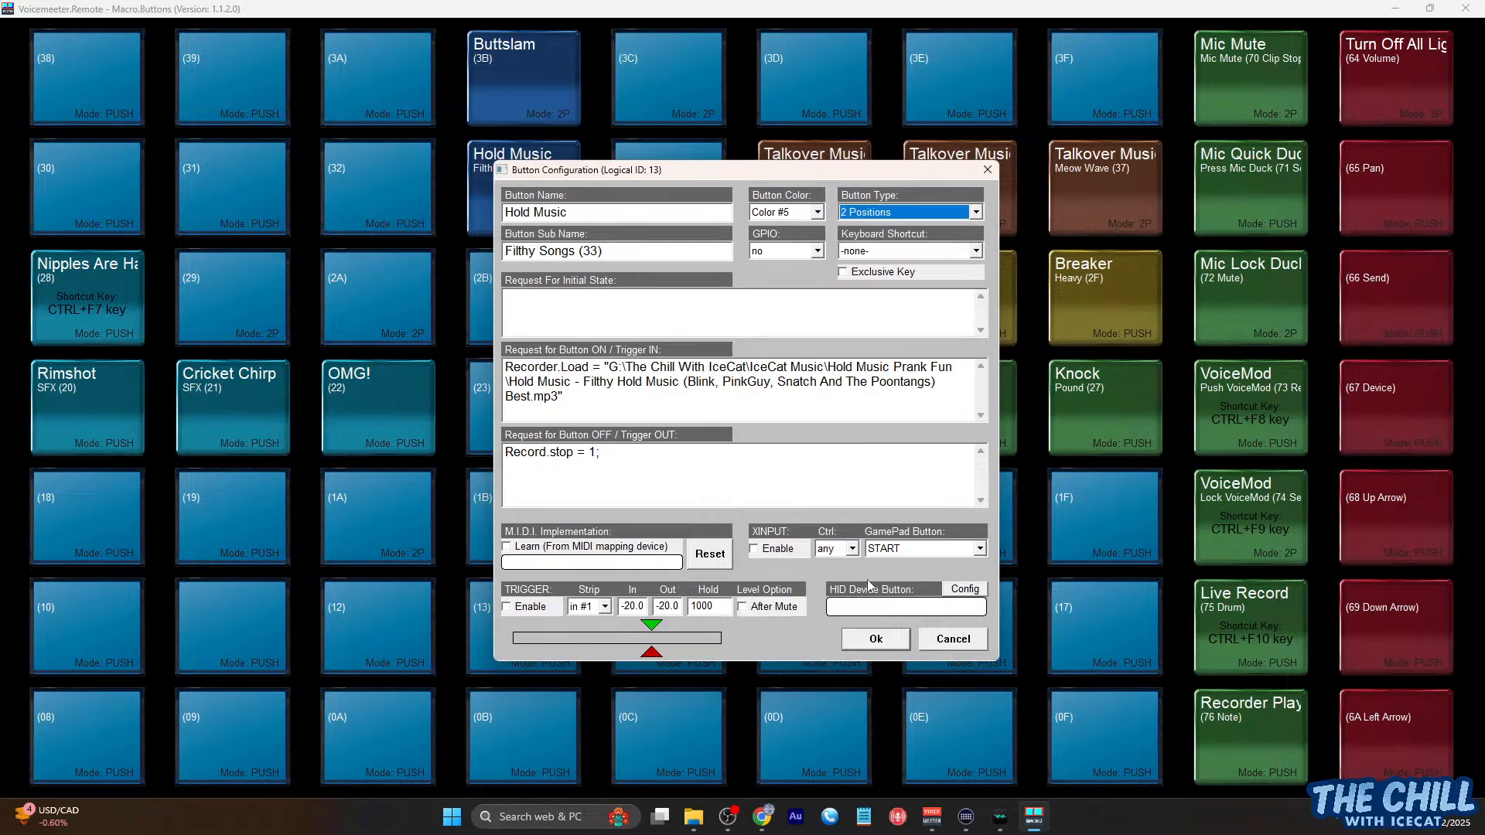
left_click(855, 641)
left_click(546, 204)
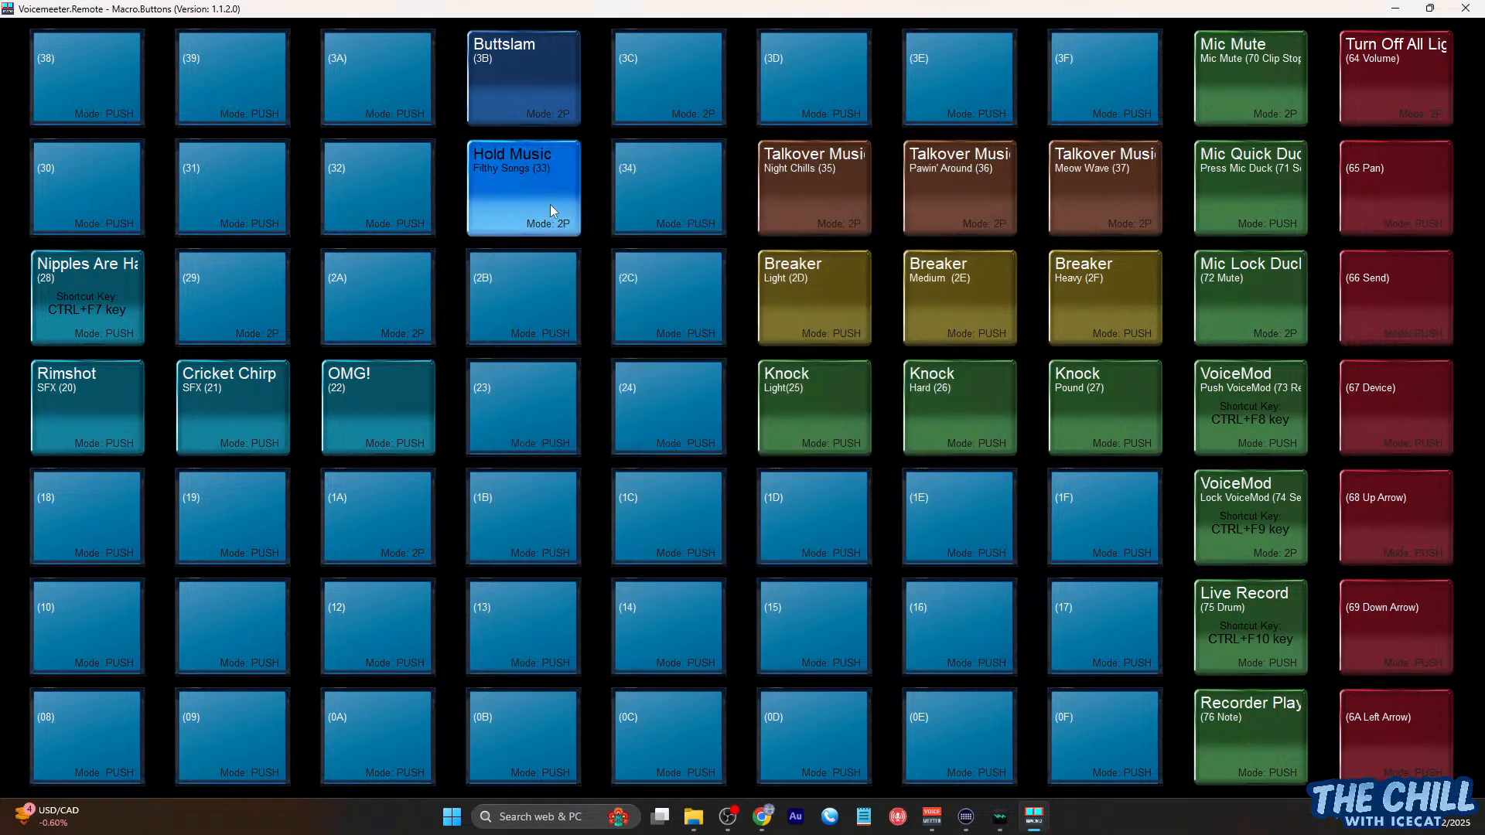
left_click(551, 209)
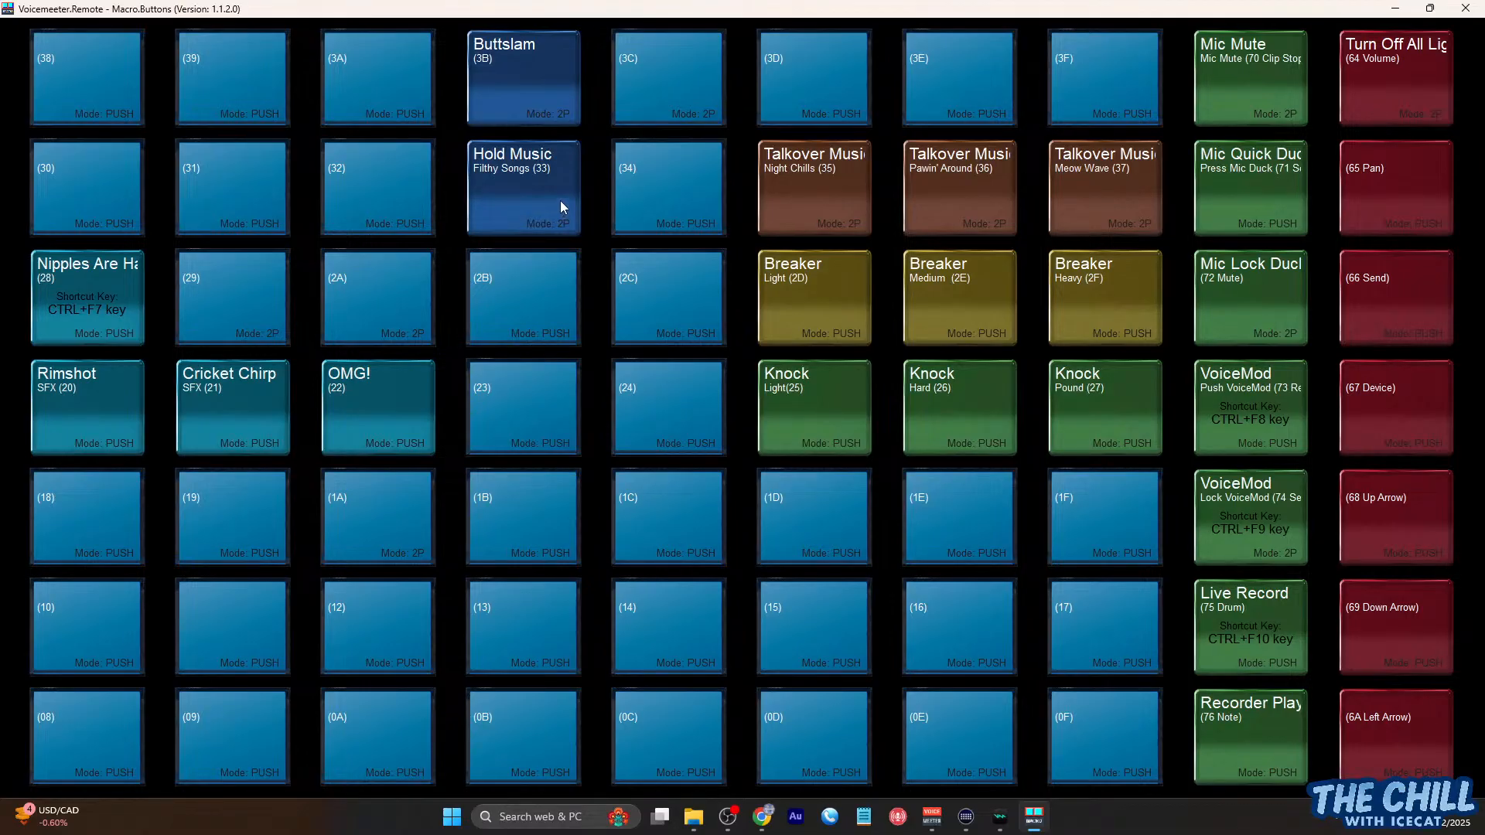
Add the line "Recorder.mode.Loop = 1;" to the ON request of the Night Chills Talkover Music button, reusing its OFF-request loop line
right_click(795, 204)
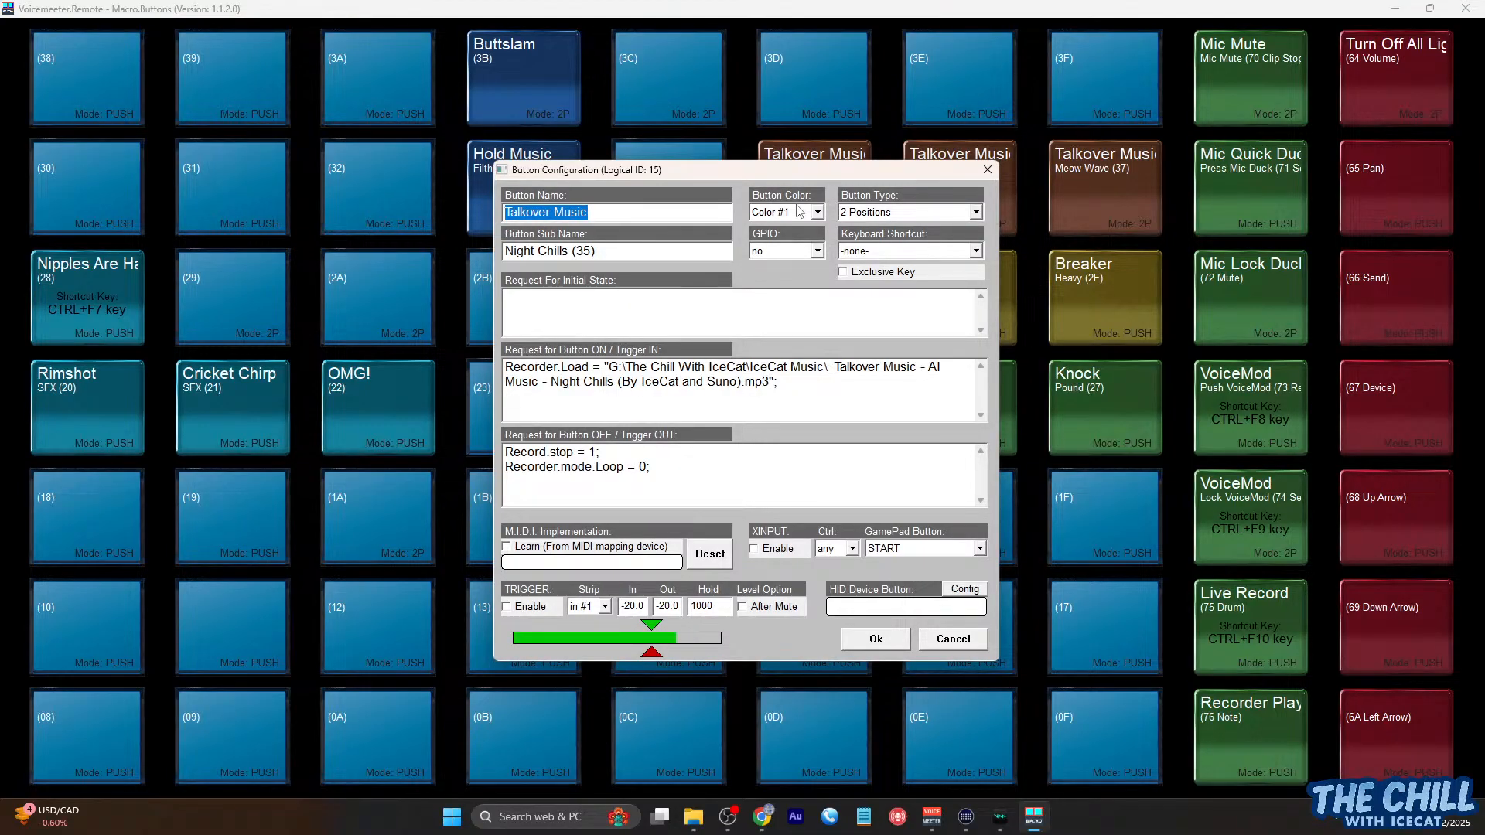
left_click(688, 465)
left_click_drag(687, 465, 433, 472)
key("ctrl+c")
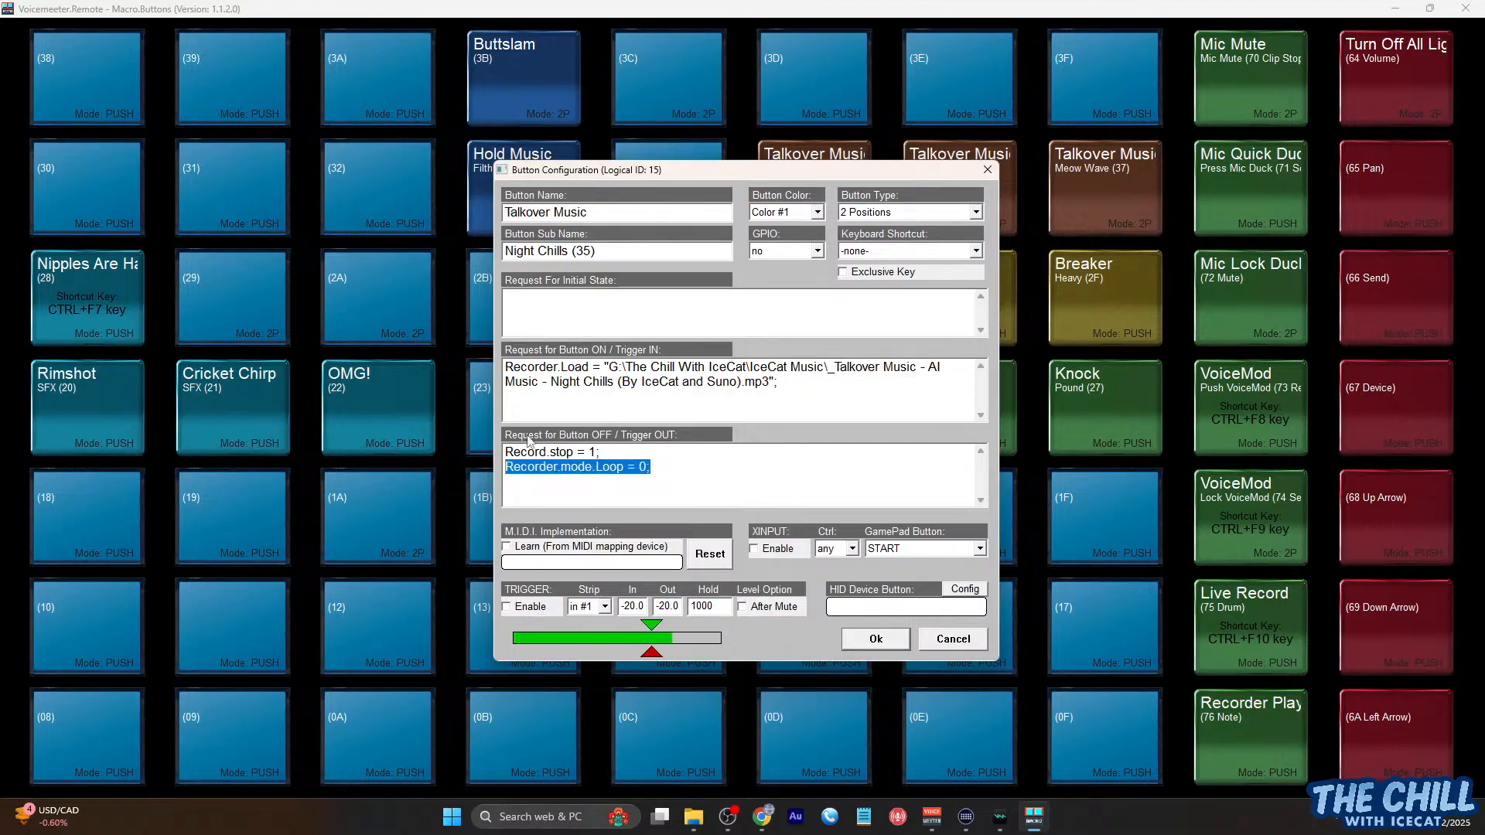
left_click(534, 399)
key("ctrl+v")
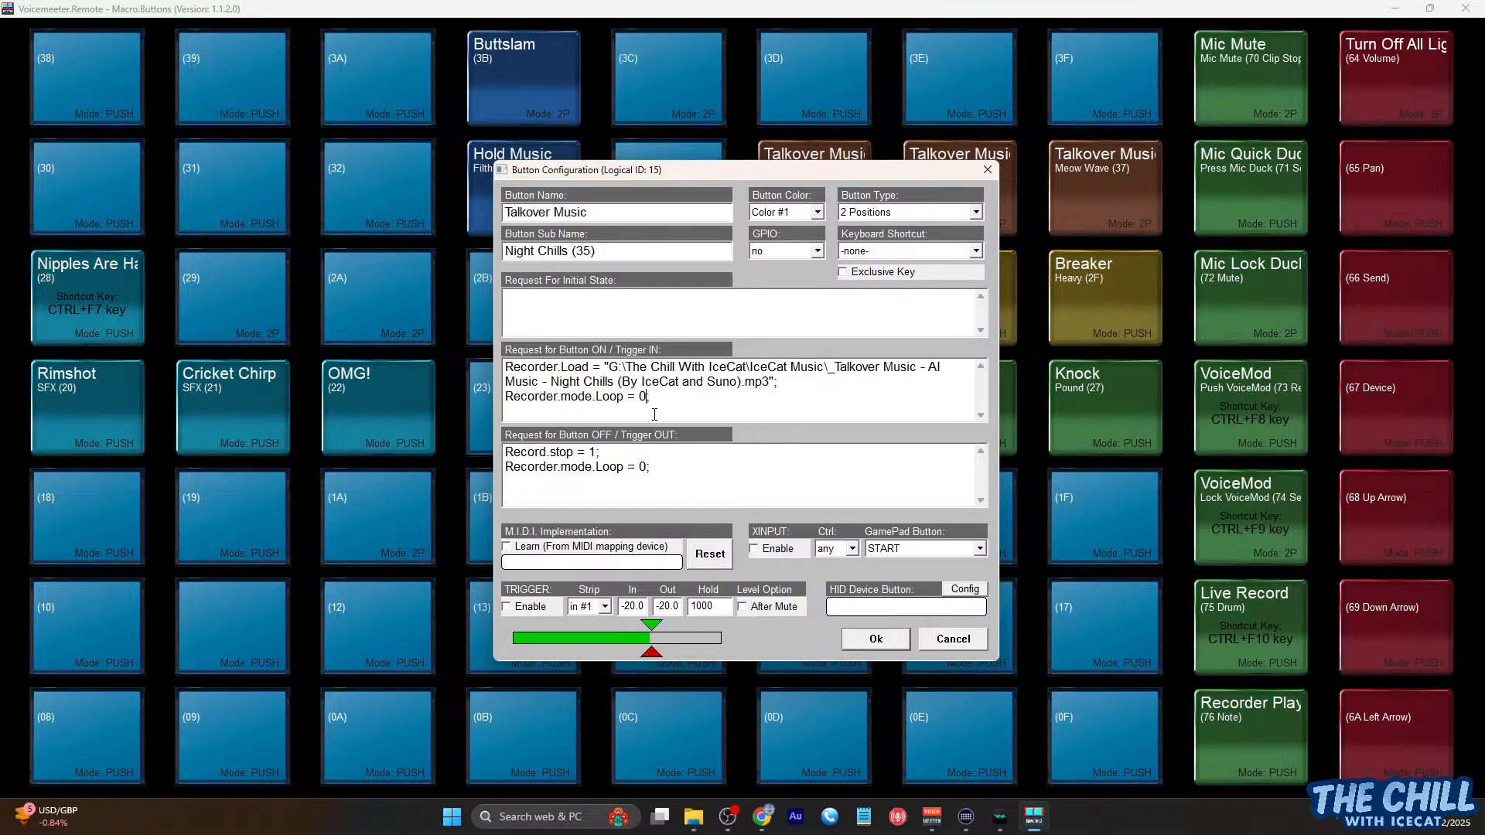
key("BackSpace")
key("BackSpace")
type("1")
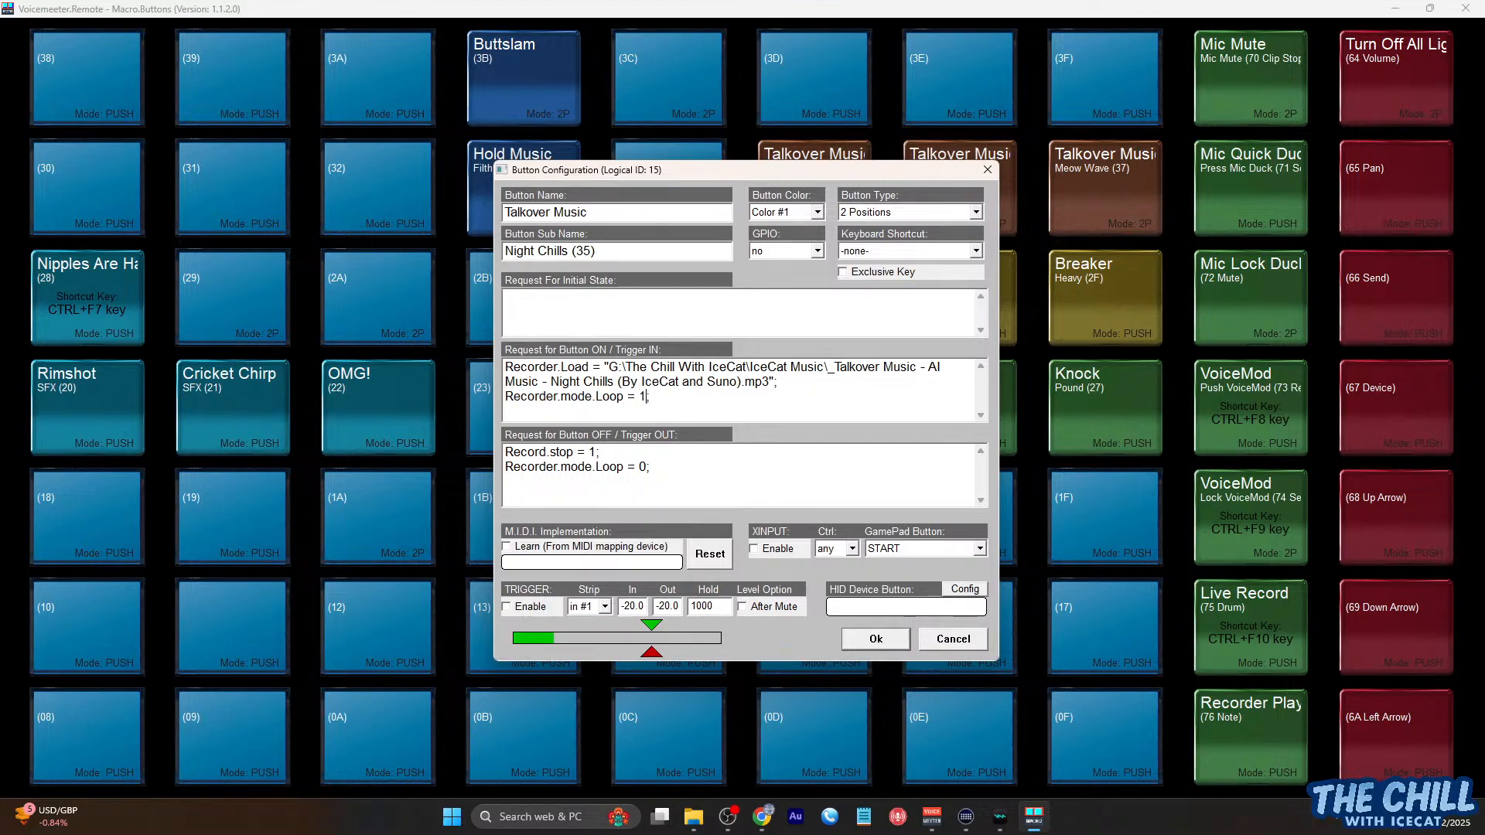
Copy the line "Recorder.mode.Loop = 0;" from the Night Chills button's OFF request and save the configuration
left_click(662, 467)
left_click_drag(656, 466, 508, 466)
key("ctrl+c")
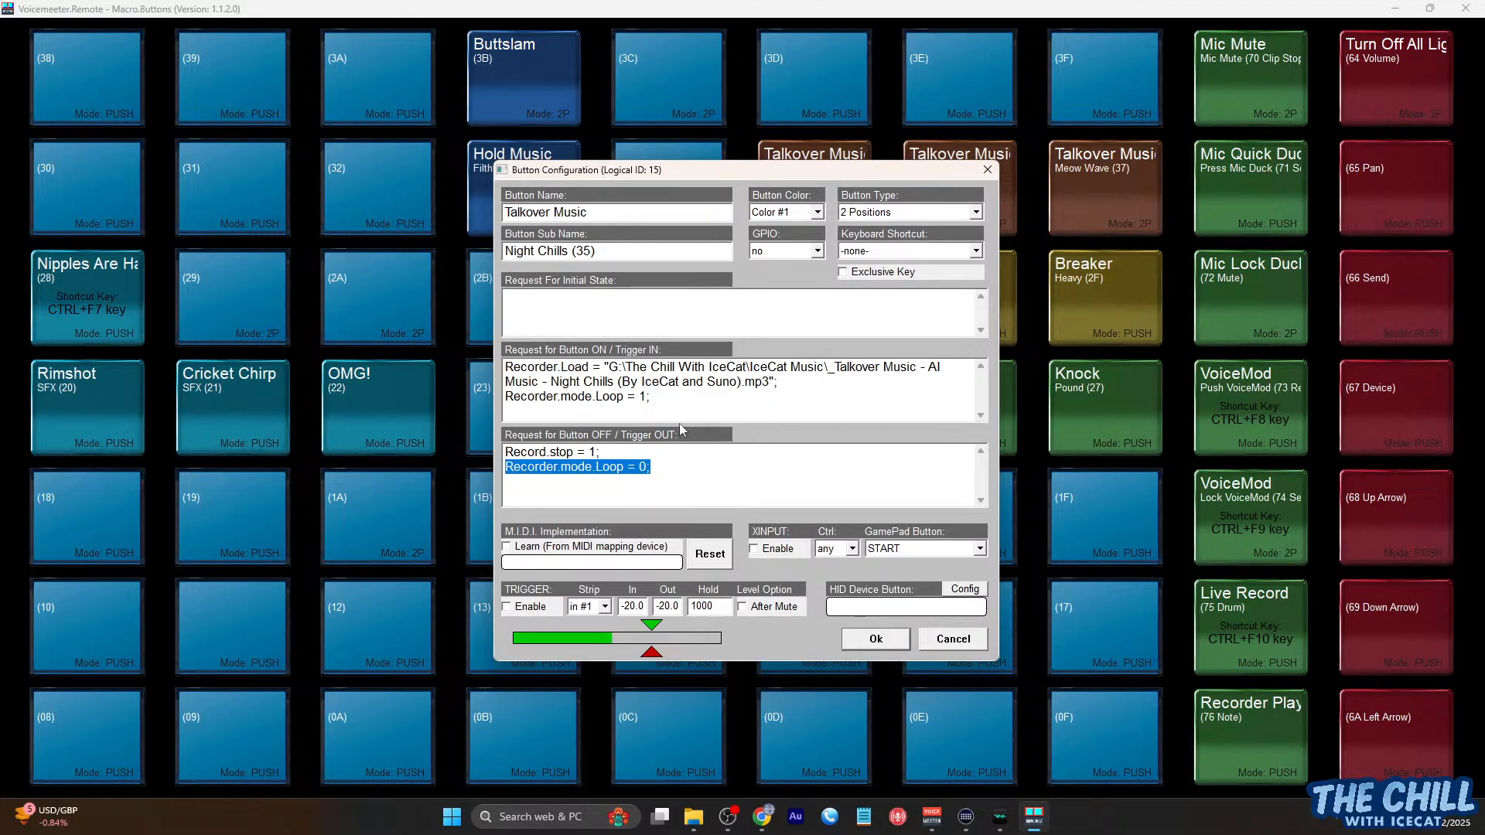
left_click(903, 645)
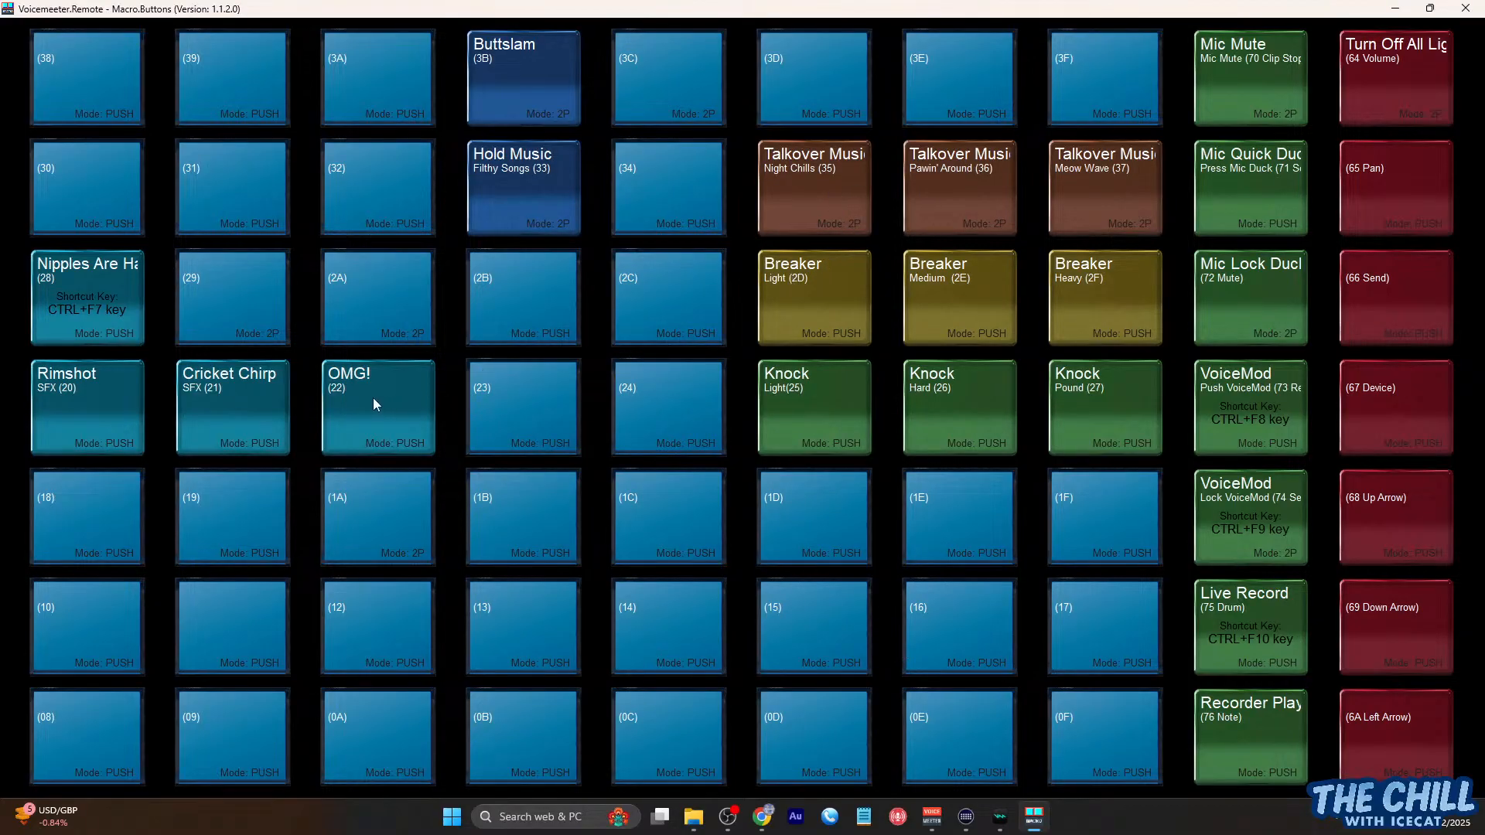
Paste the loop line below Recorder.Load in the Rimshot button's ON request, change it to "Recorder.mode.Loop = 1;" and save
right_click(107, 401)
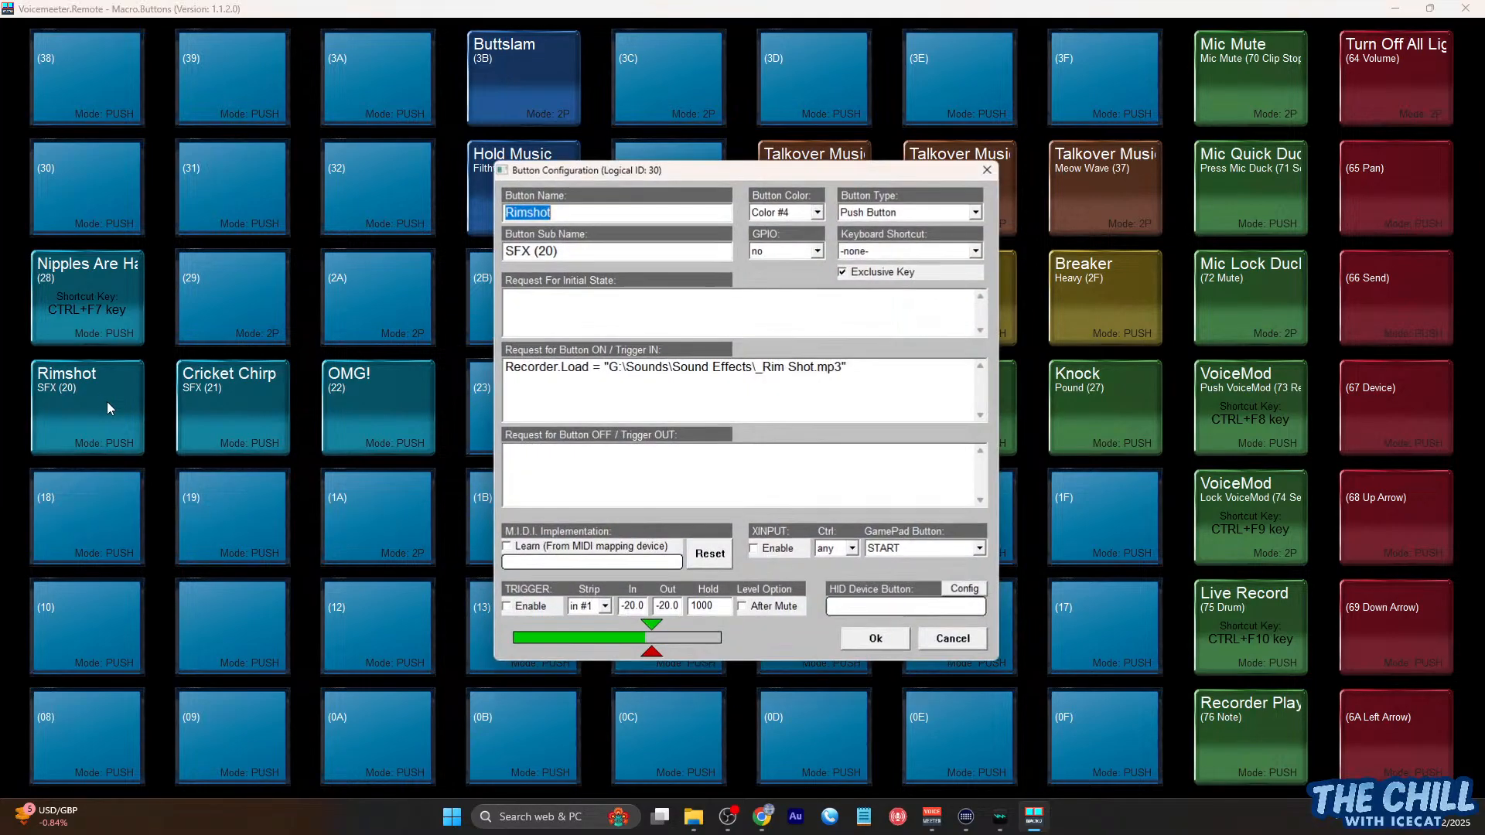
left_click(536, 394)
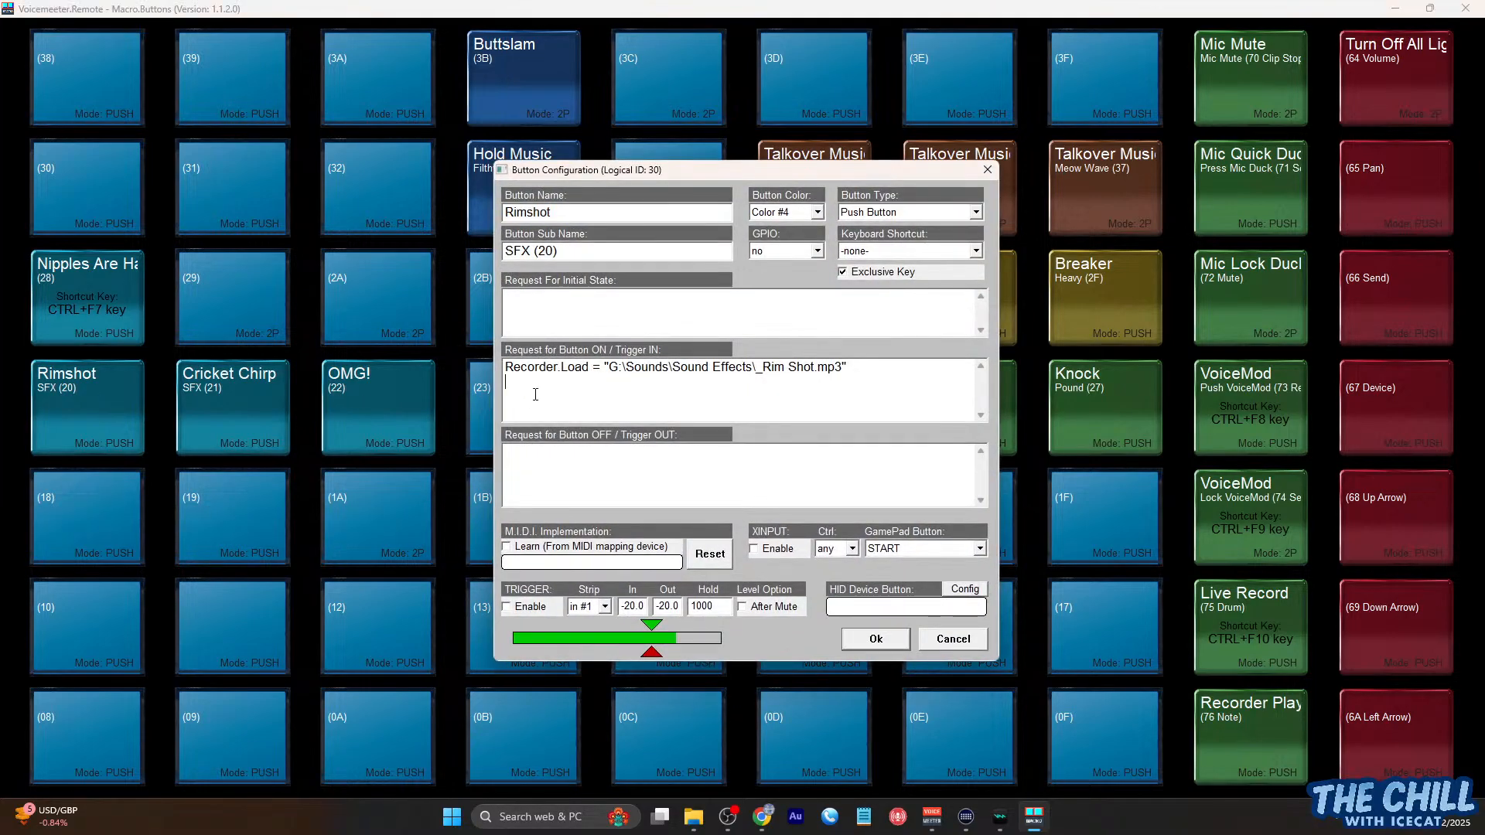
key("ctrl+v")
key("BackSpace")
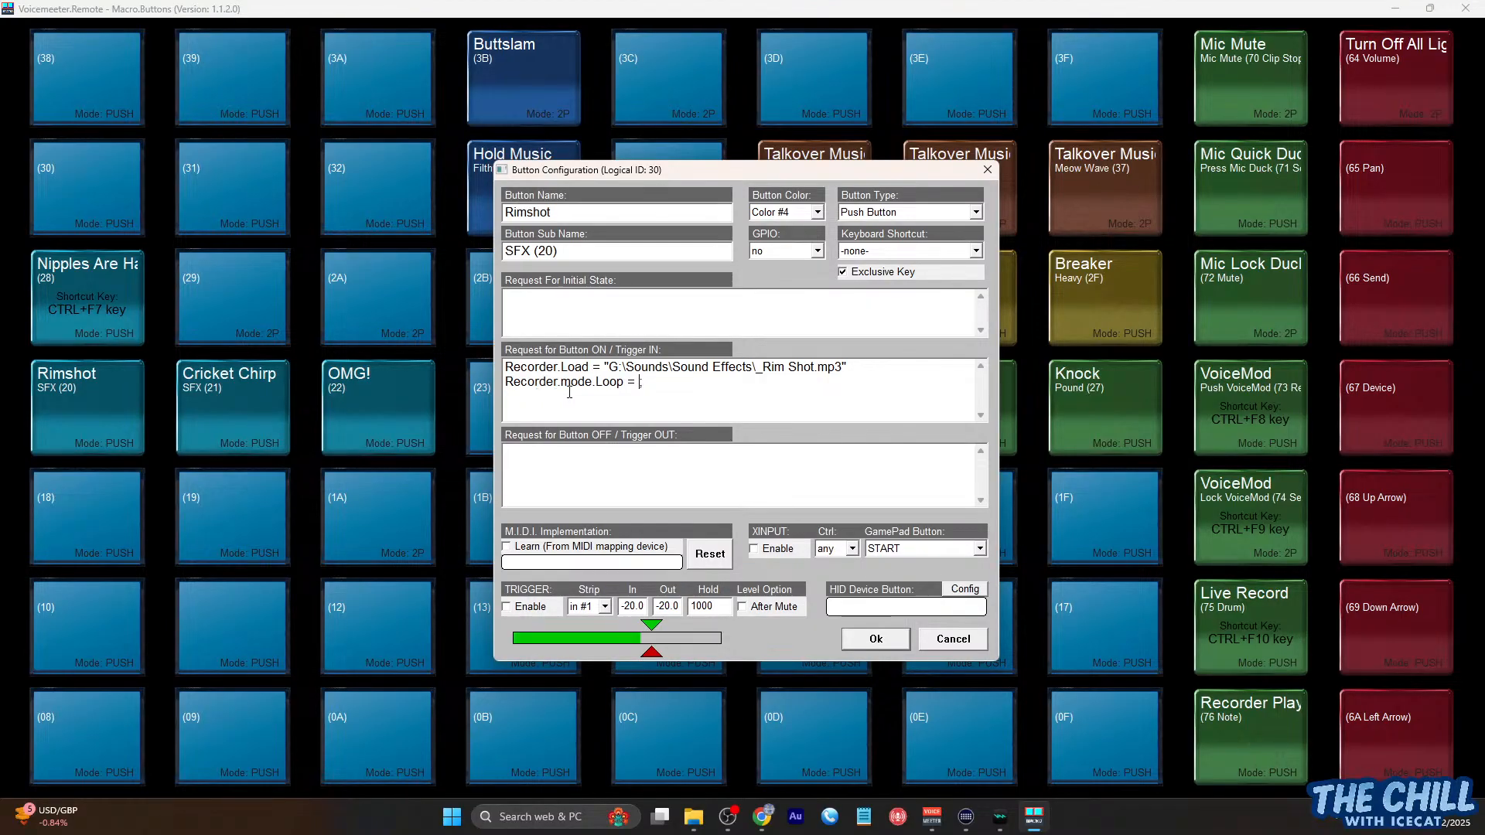
type("1;")
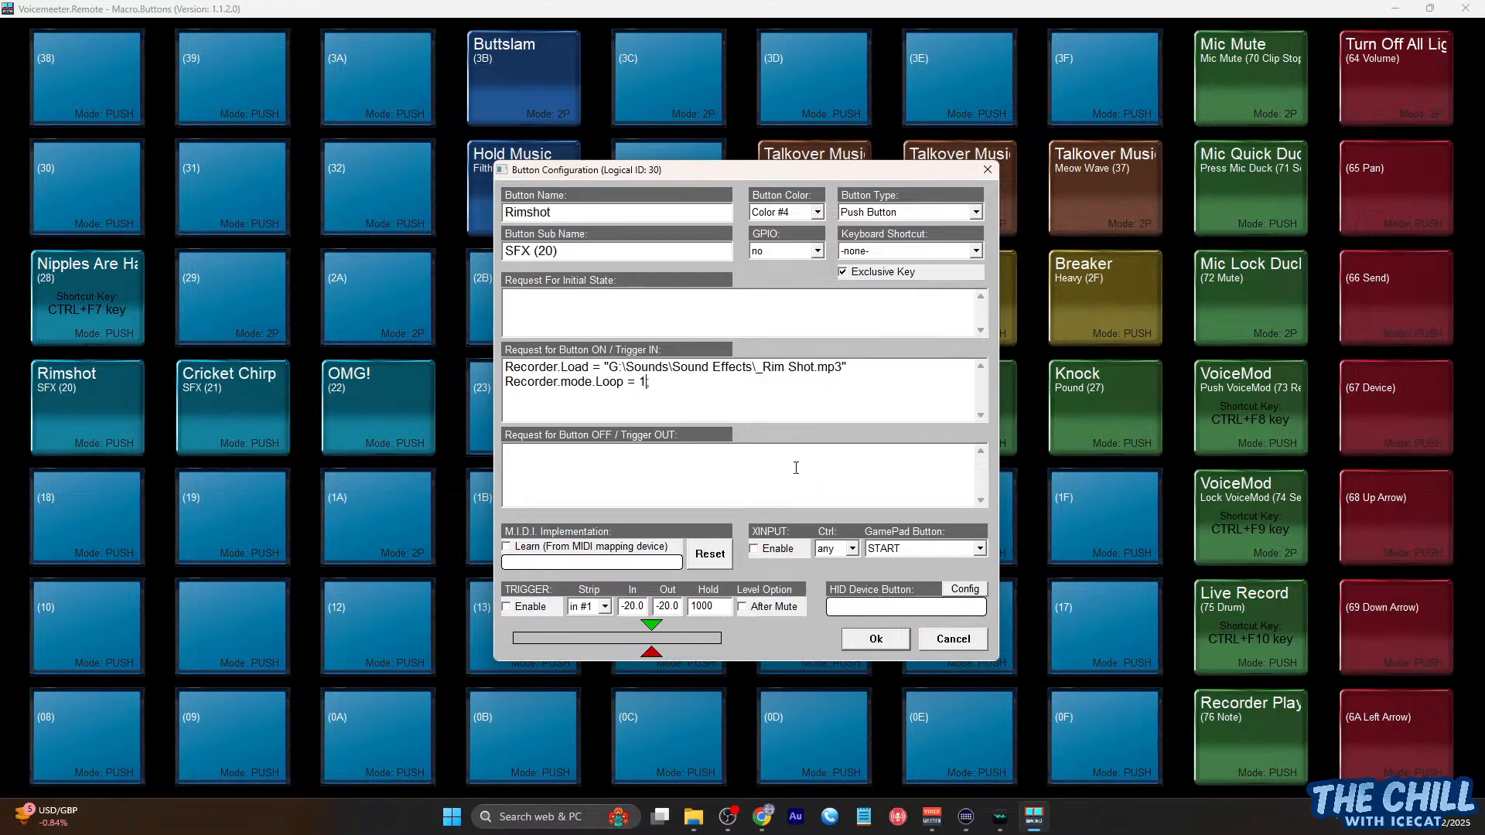
left_click(895, 640)
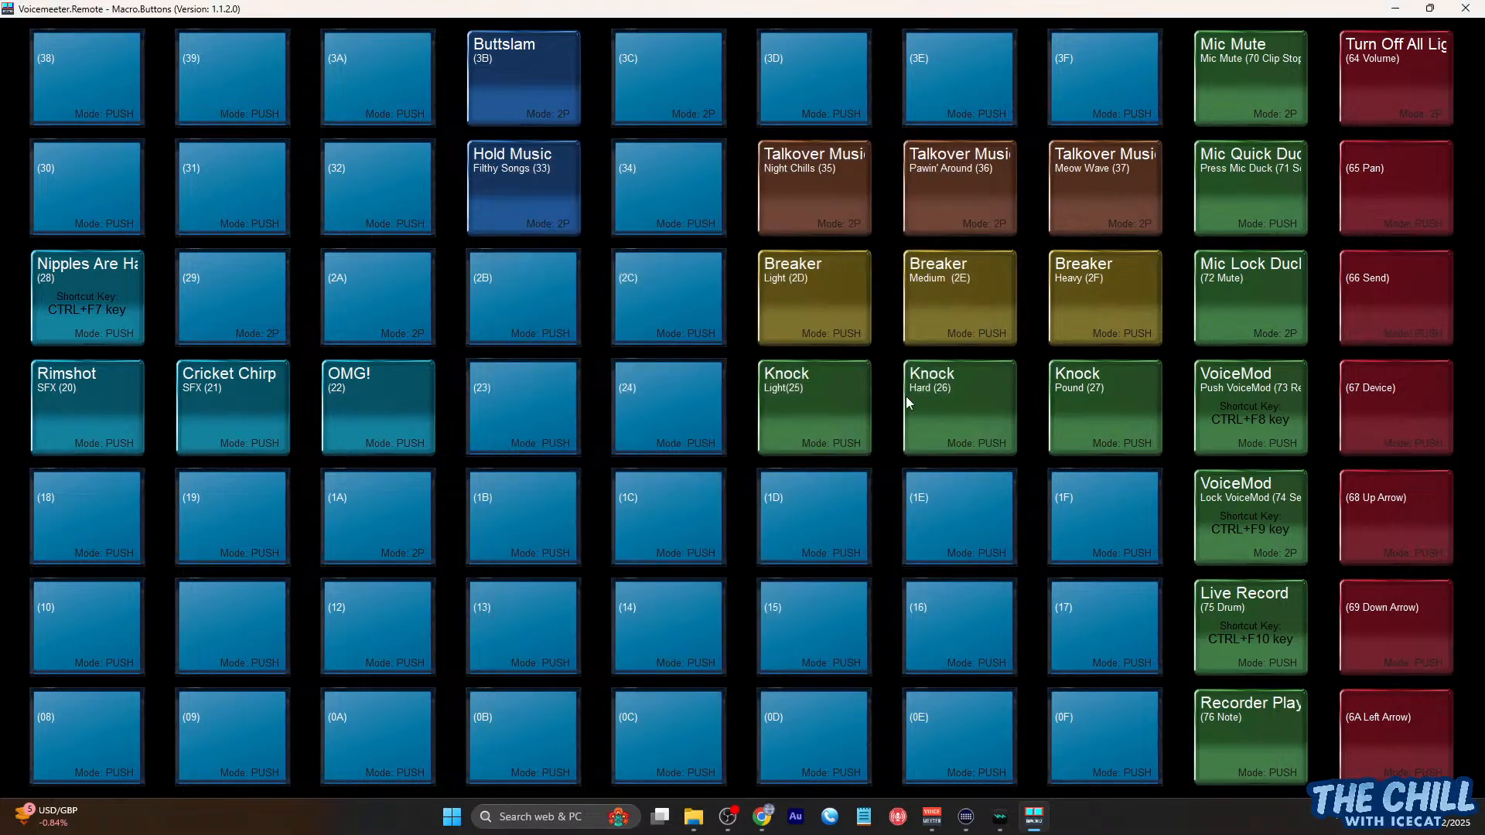
Copy the entire OFF request, Record.stop = 1; and Recorder.mode.Loop = 0;, from the Night Chills Talkover Music button and close its configuration
right_click(814, 184)
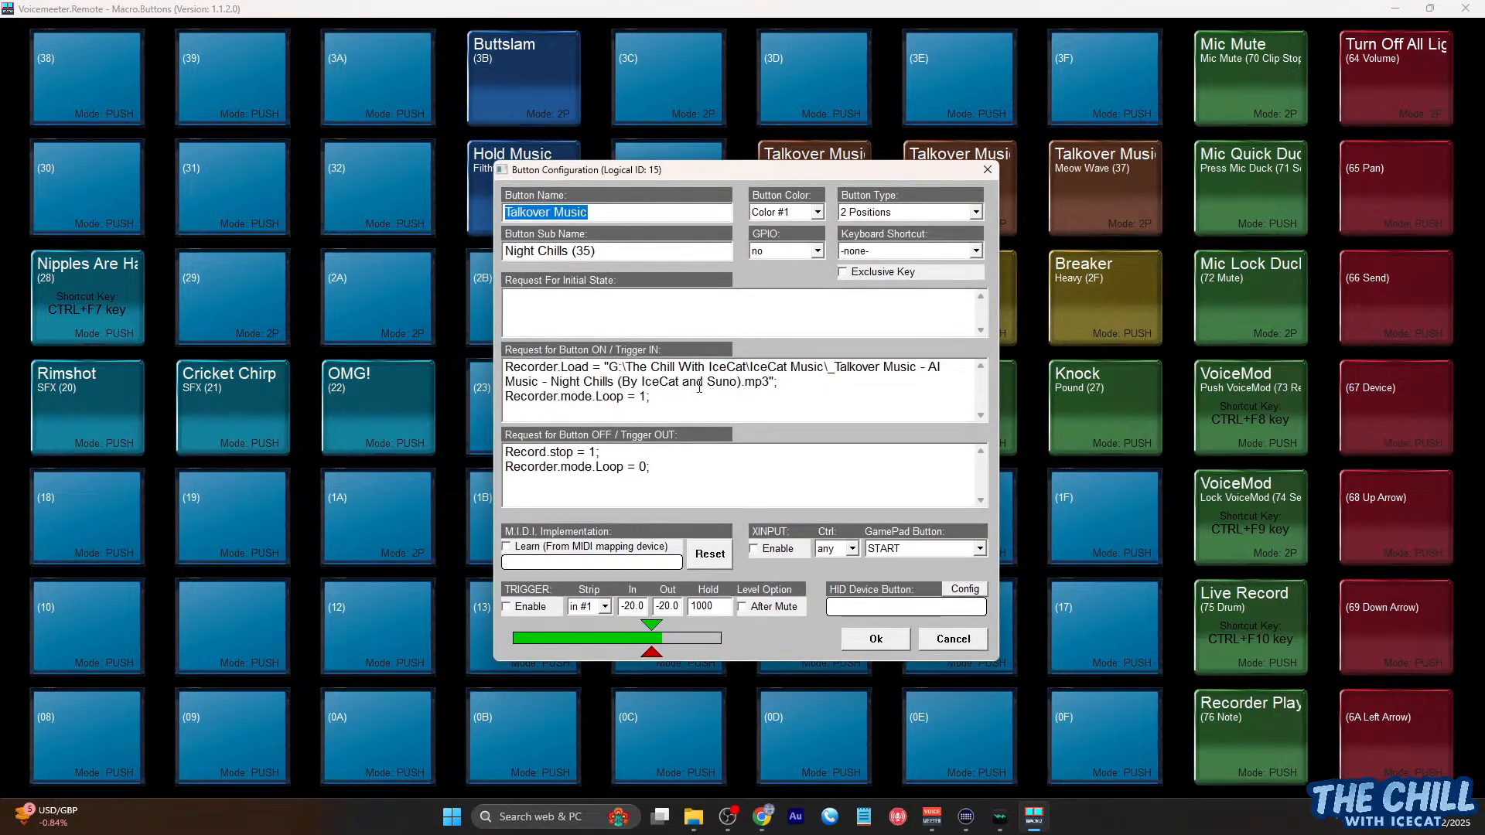
left_click(678, 458)
key("ctrl+a")
key("ctrl+c")
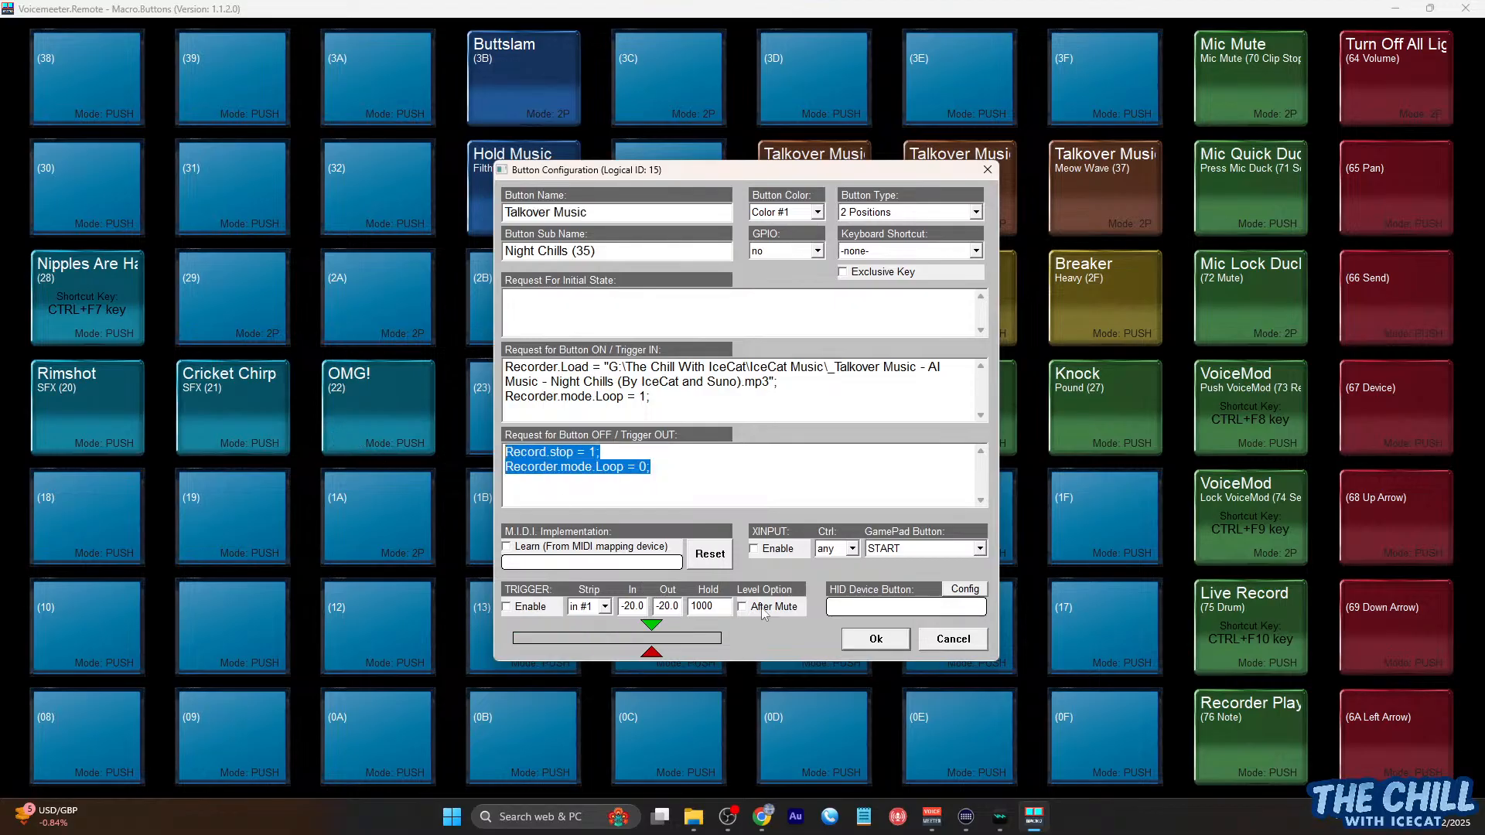
left_click(882, 640)
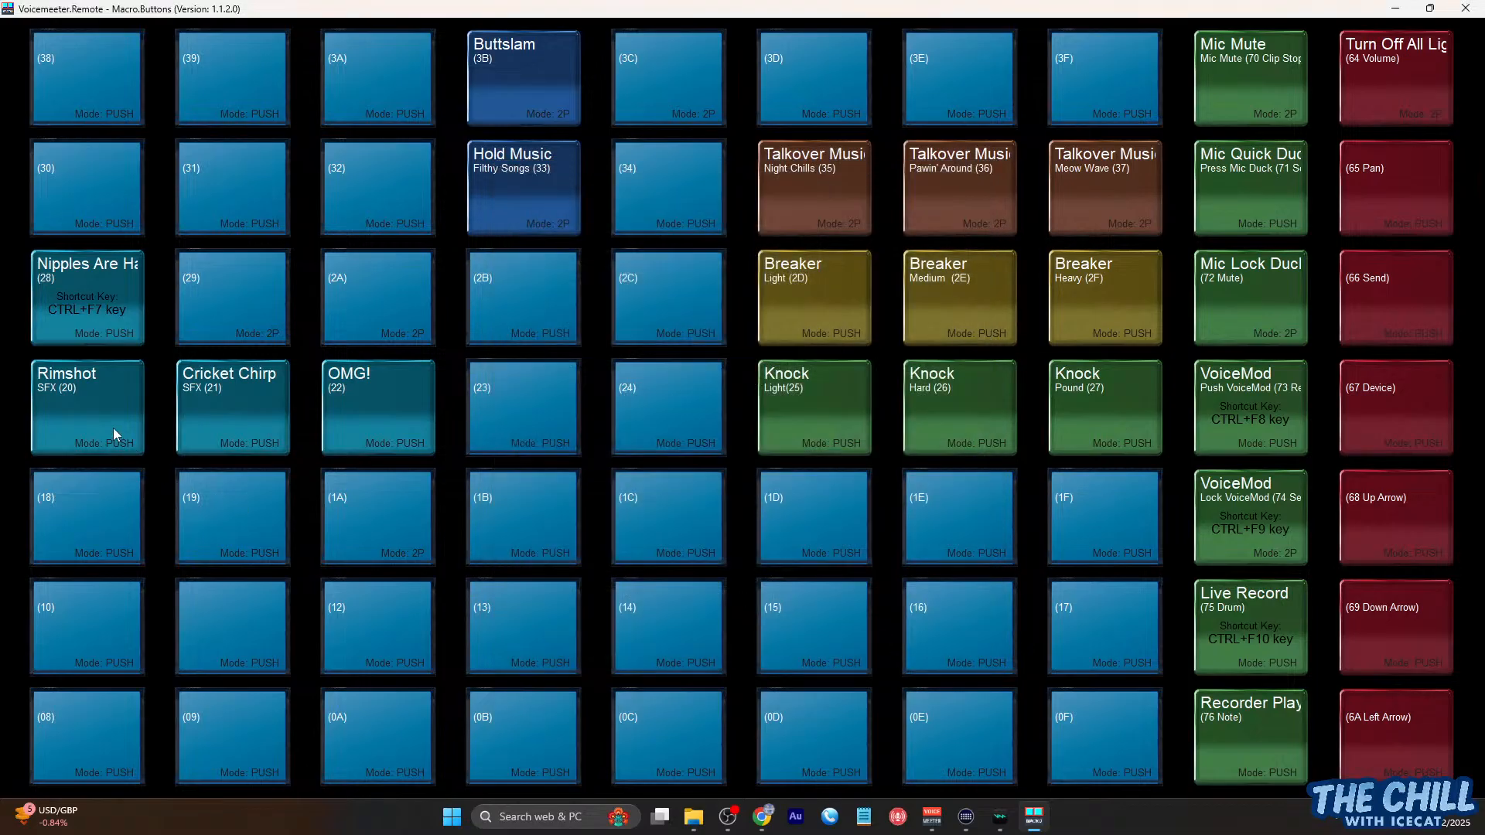
Paste the copied lines "Record.stop = 1;" and "Recorder.mode.Loop = 0;" into the Rimshot button's OFF request
right_click(113, 429)
left_click(516, 467)
key("ctrl+v")
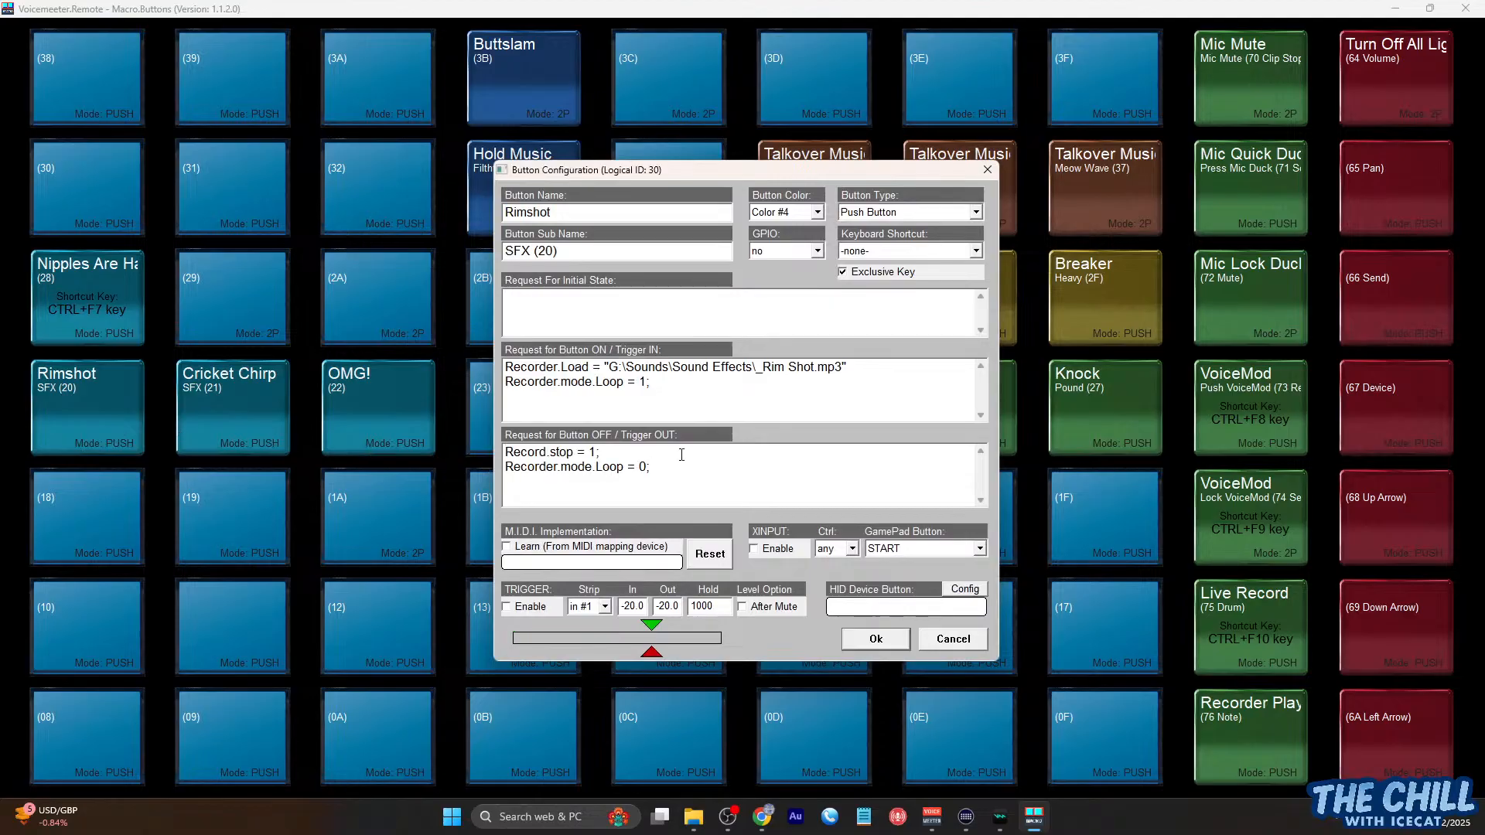
Set the Rimshot button's type to 2 Positions, save the configuration, and test it by switching the button on and off
left_click(975, 213)
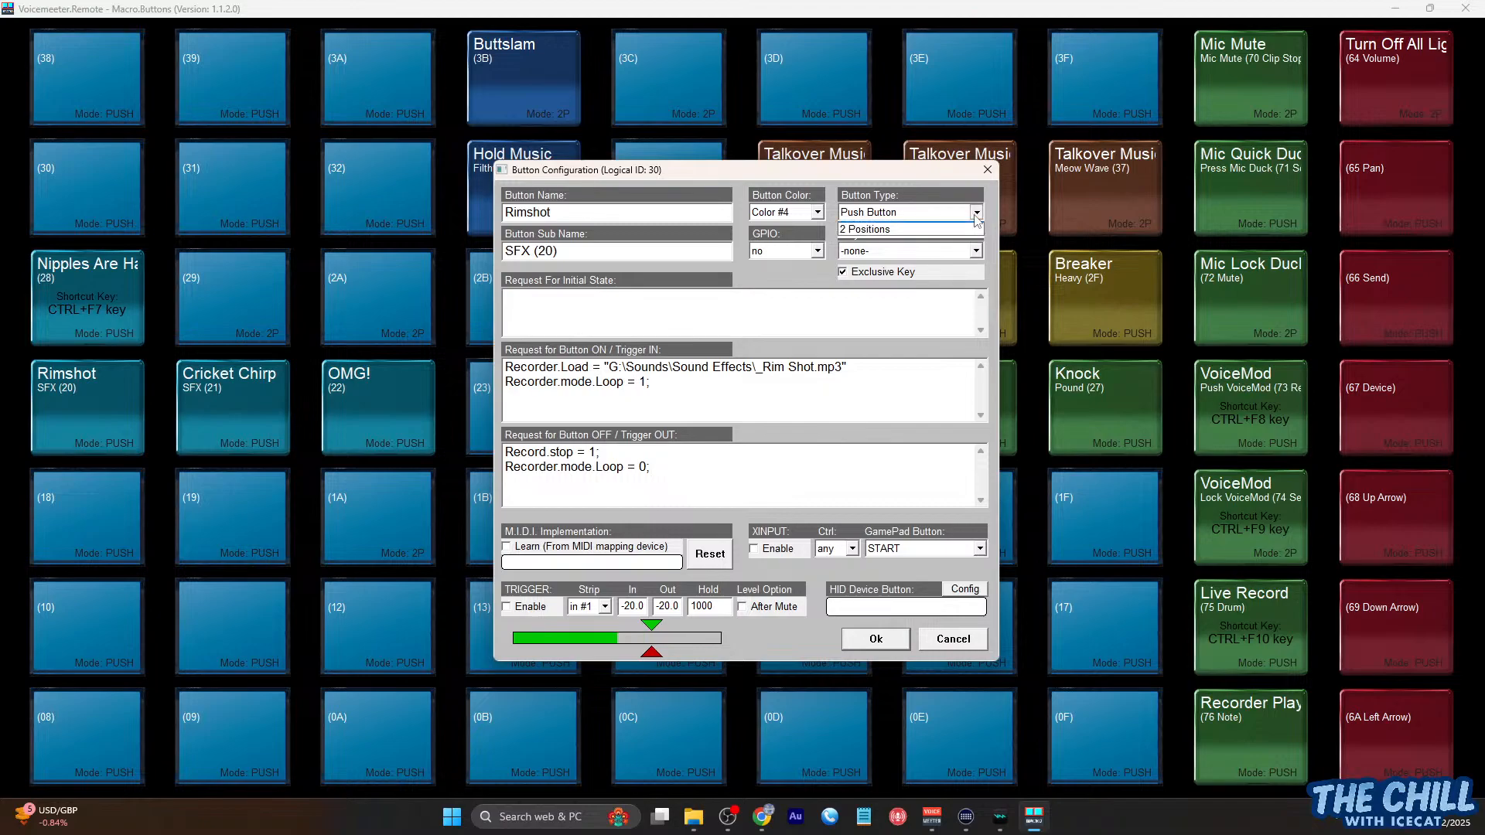
left_click(952, 242)
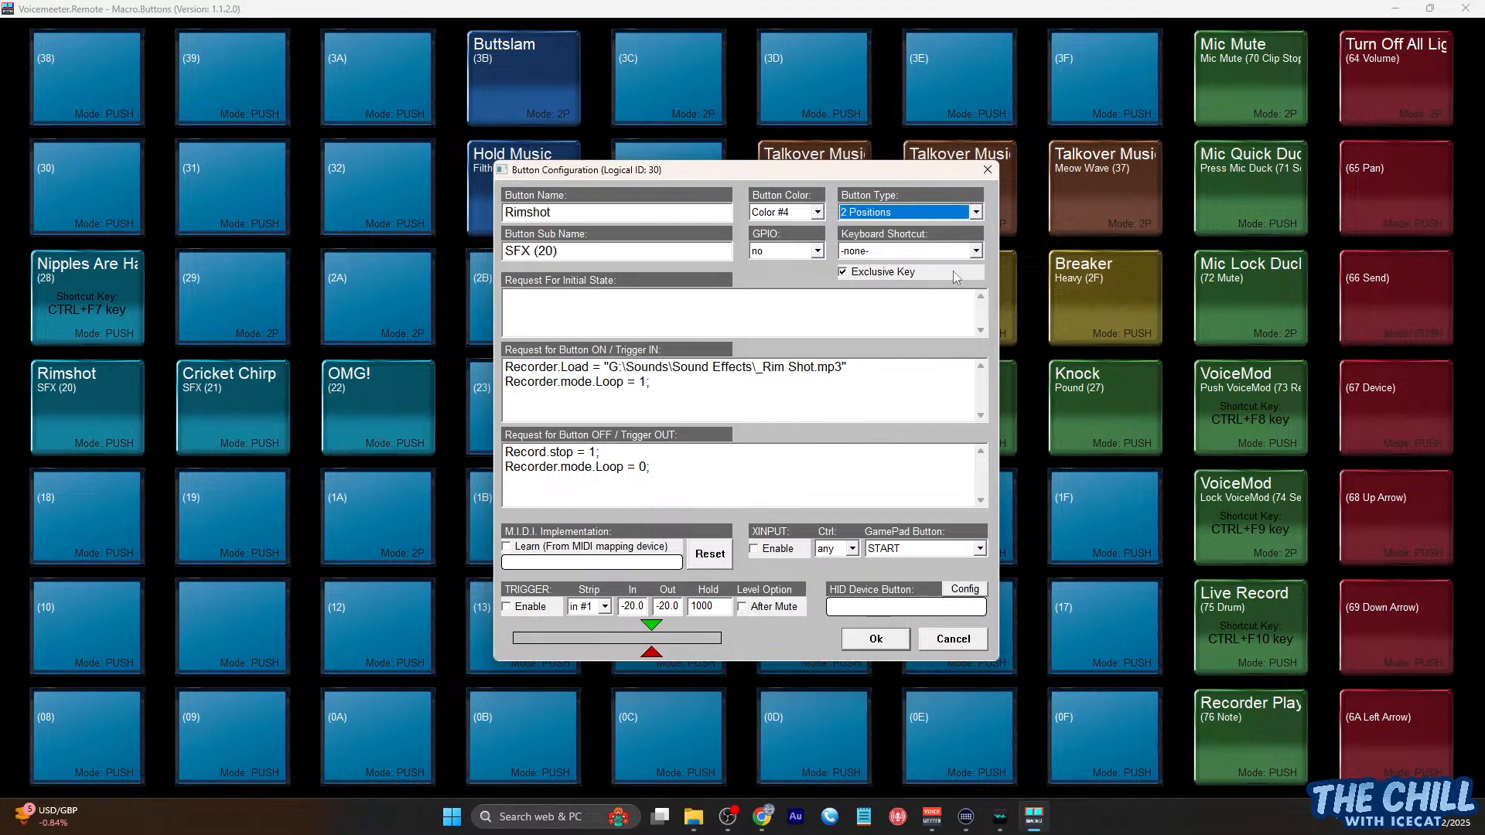
left_click(884, 640)
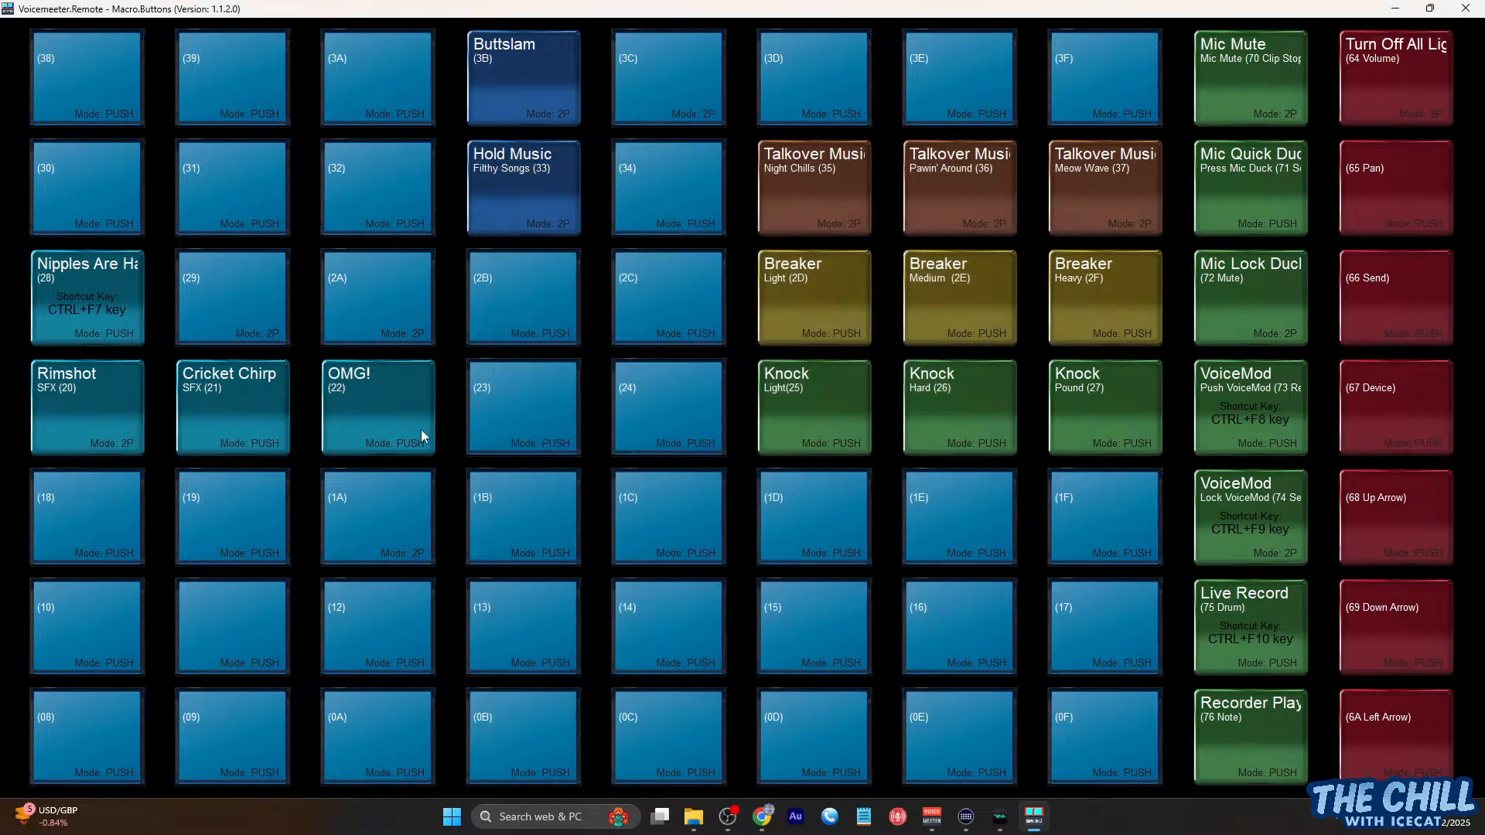
left_click(62, 413)
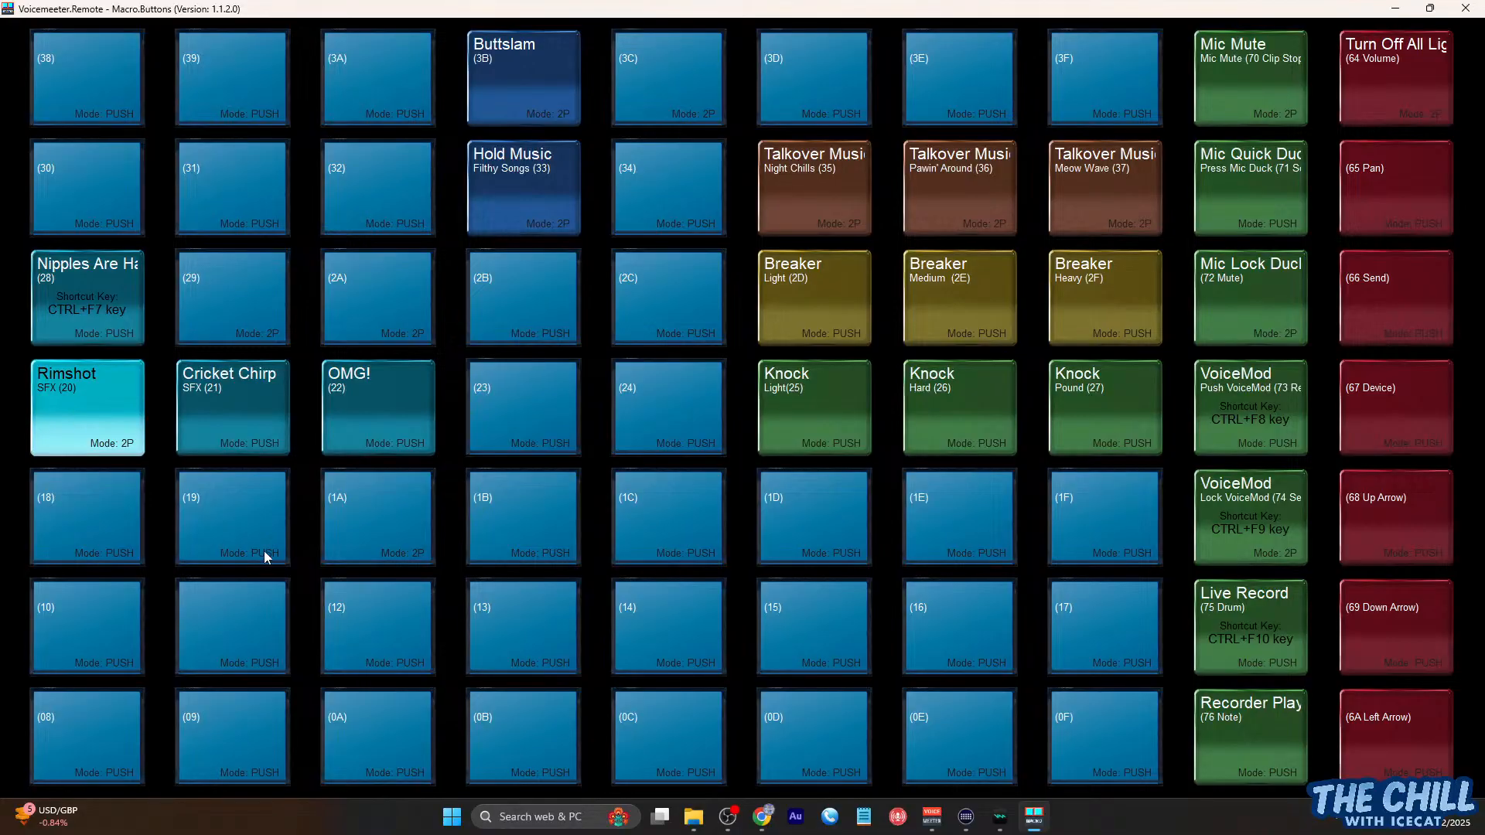
left_click(65, 432)
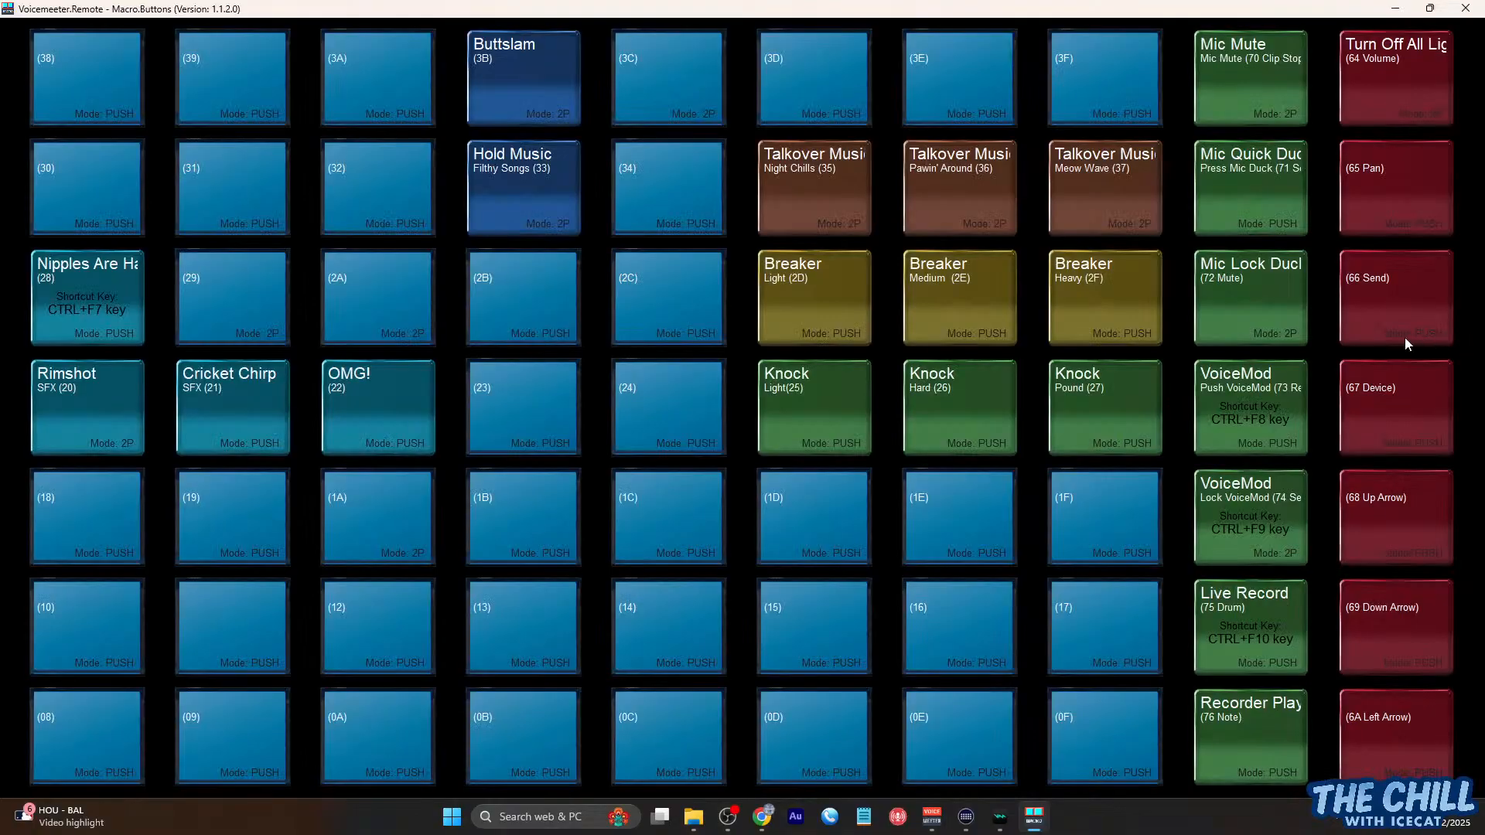
Open the Mic Quick Duck configuration and examine the FadeTo and EQGain2 lines for strips 2 and 3 in its ON request
right_click(1250, 221)
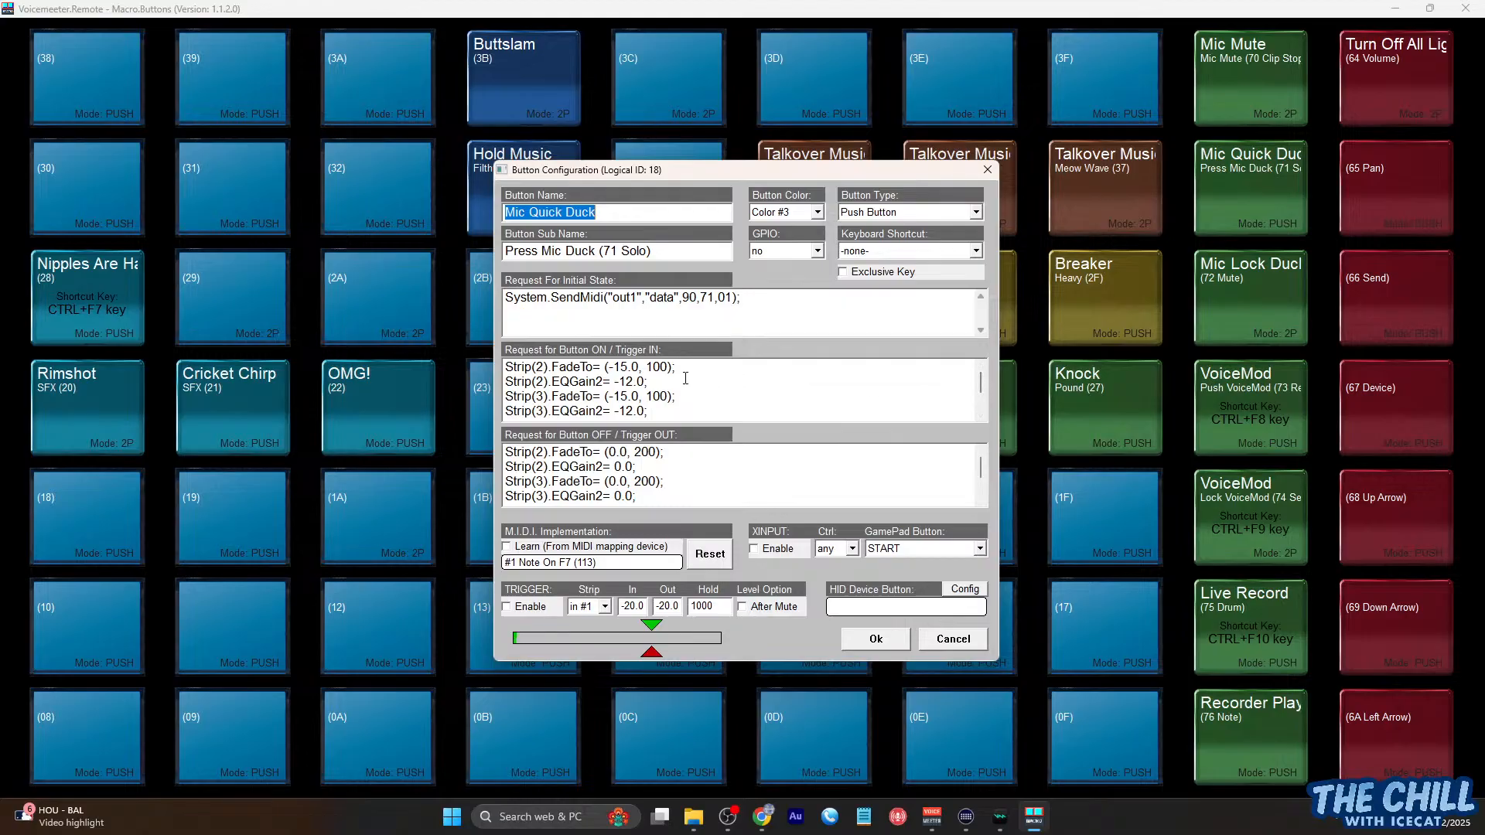
left_click_drag(657, 411, 473, 400)
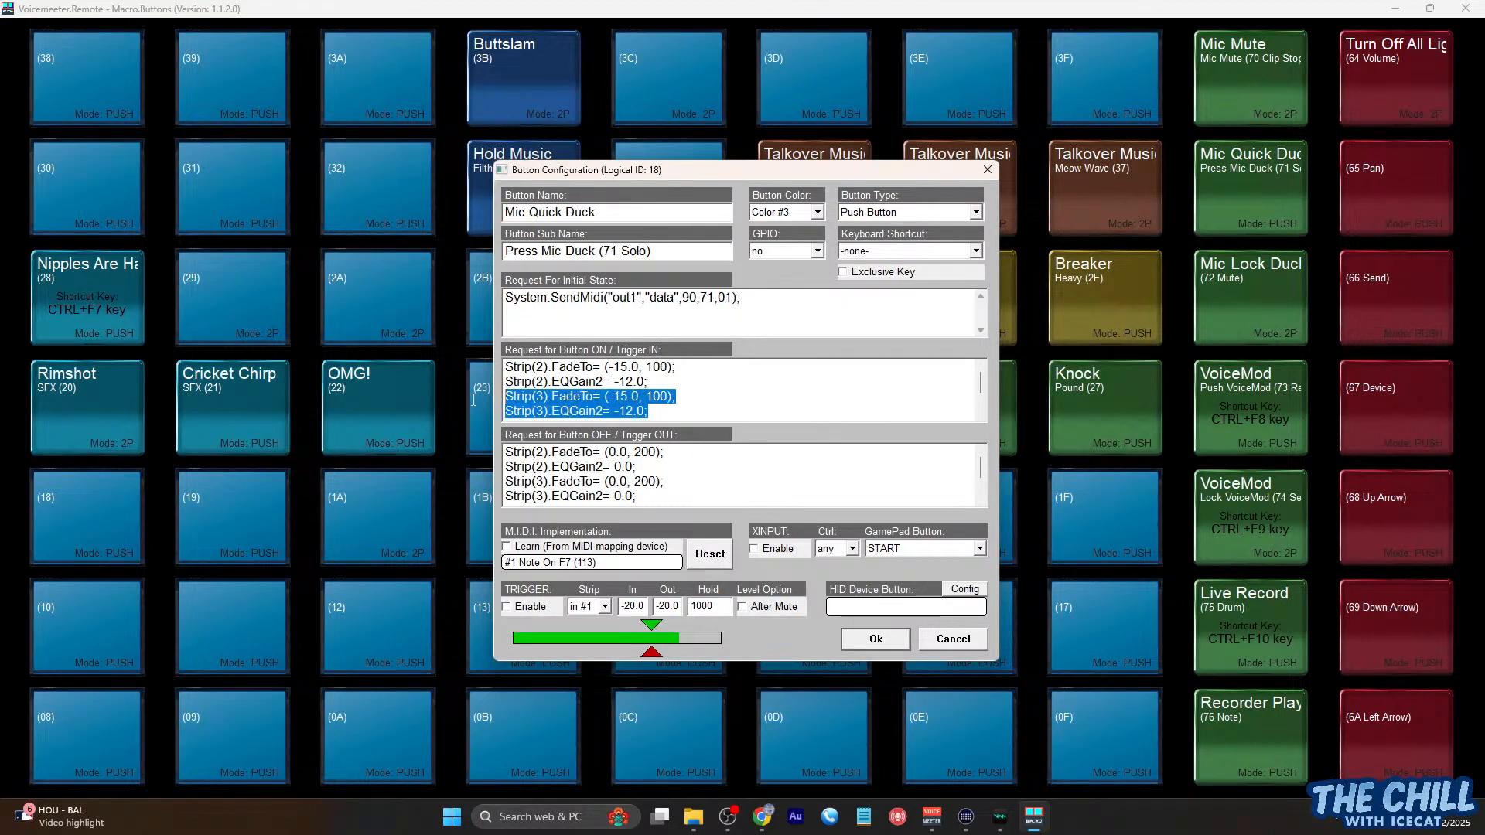
left_click(651, 380)
left_click_drag(651, 380, 506, 363)
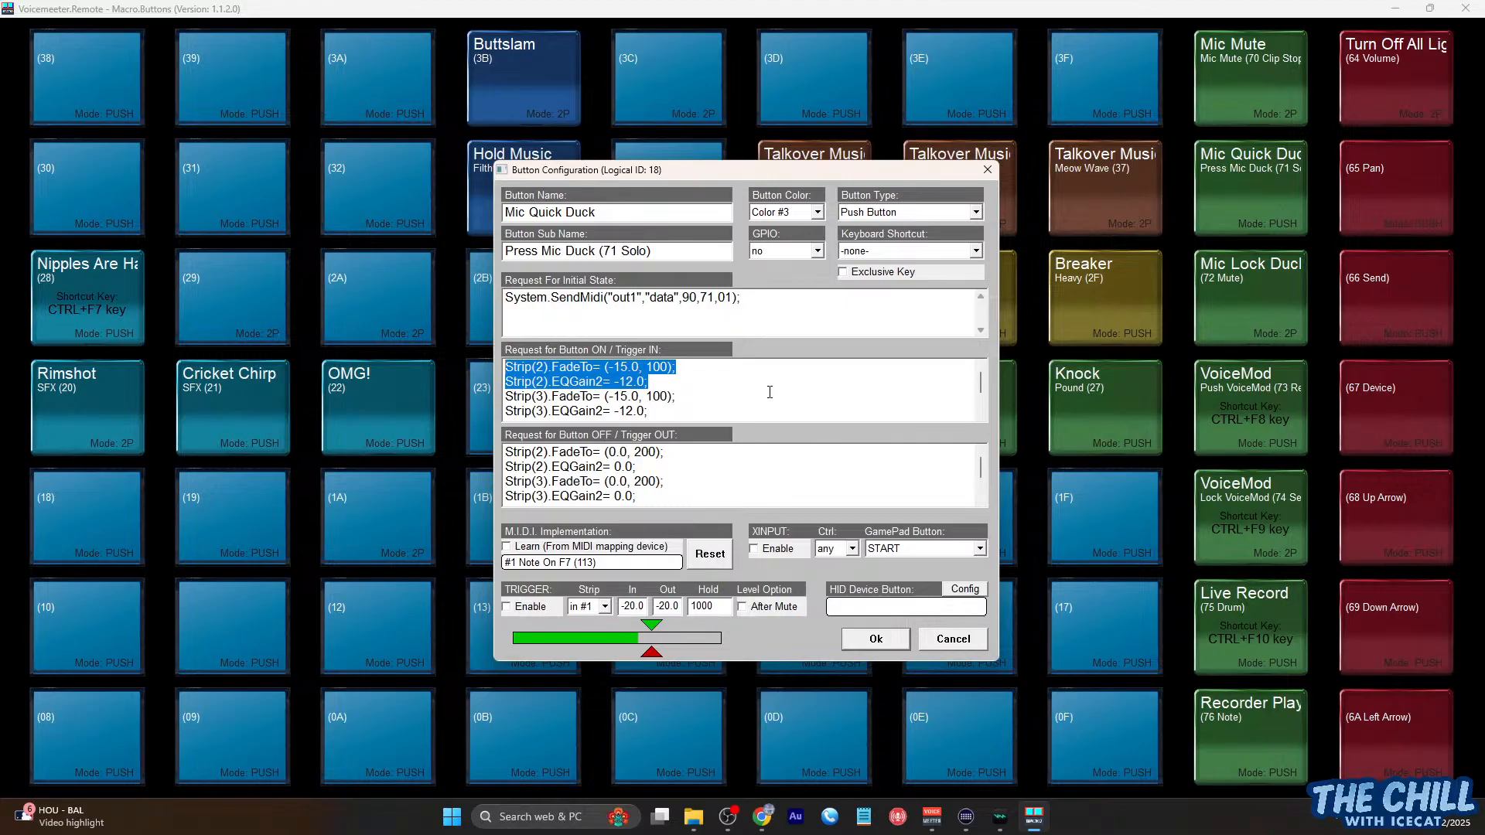
left_click(507, 368)
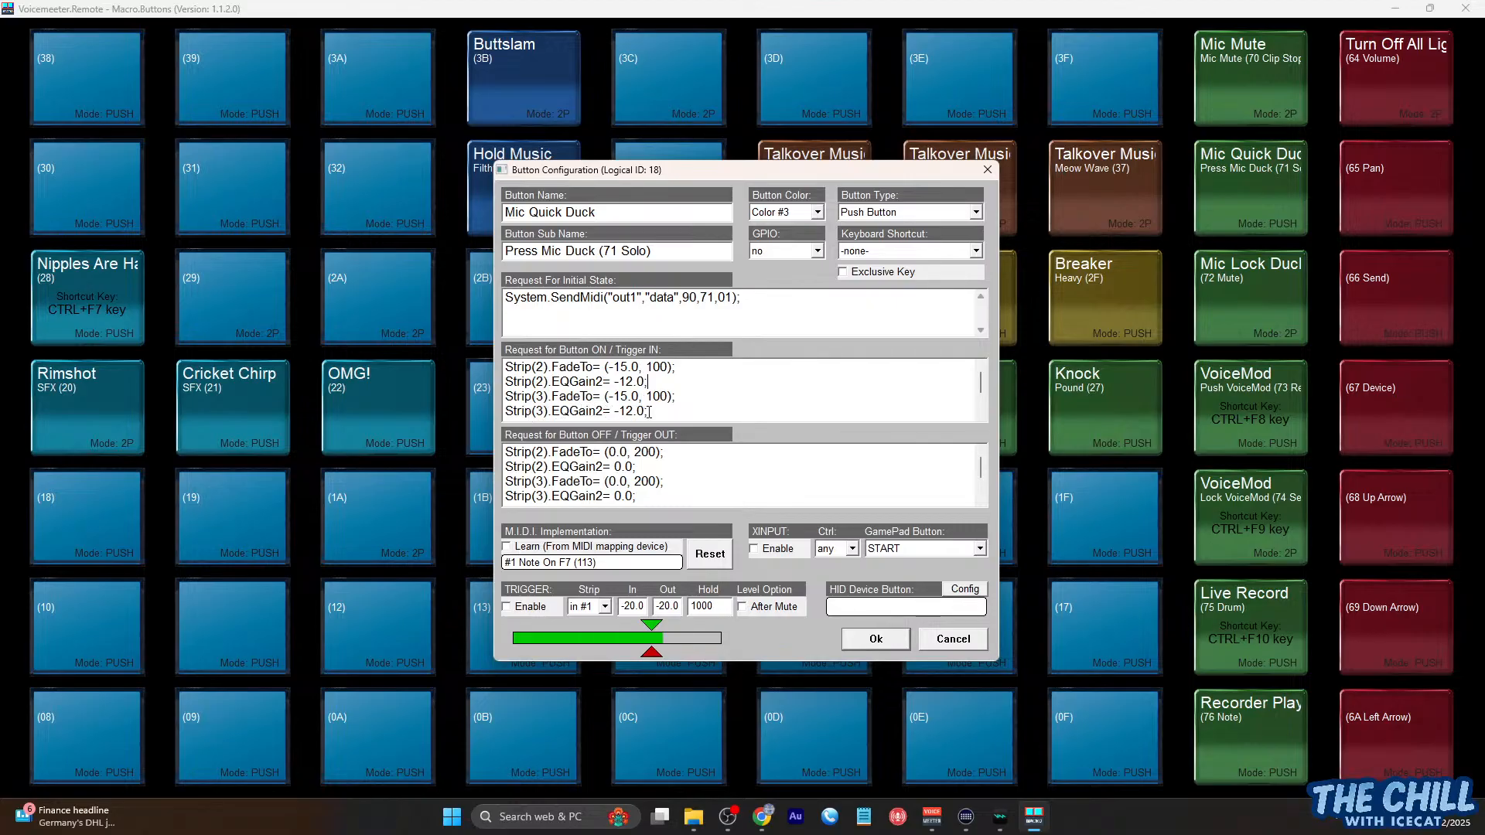
Examine Mic Quick Duck's SendMidi initial-state line and its whole OFF request, including the closing SendMidi line
left_click_drag(768, 297, 480, 309)
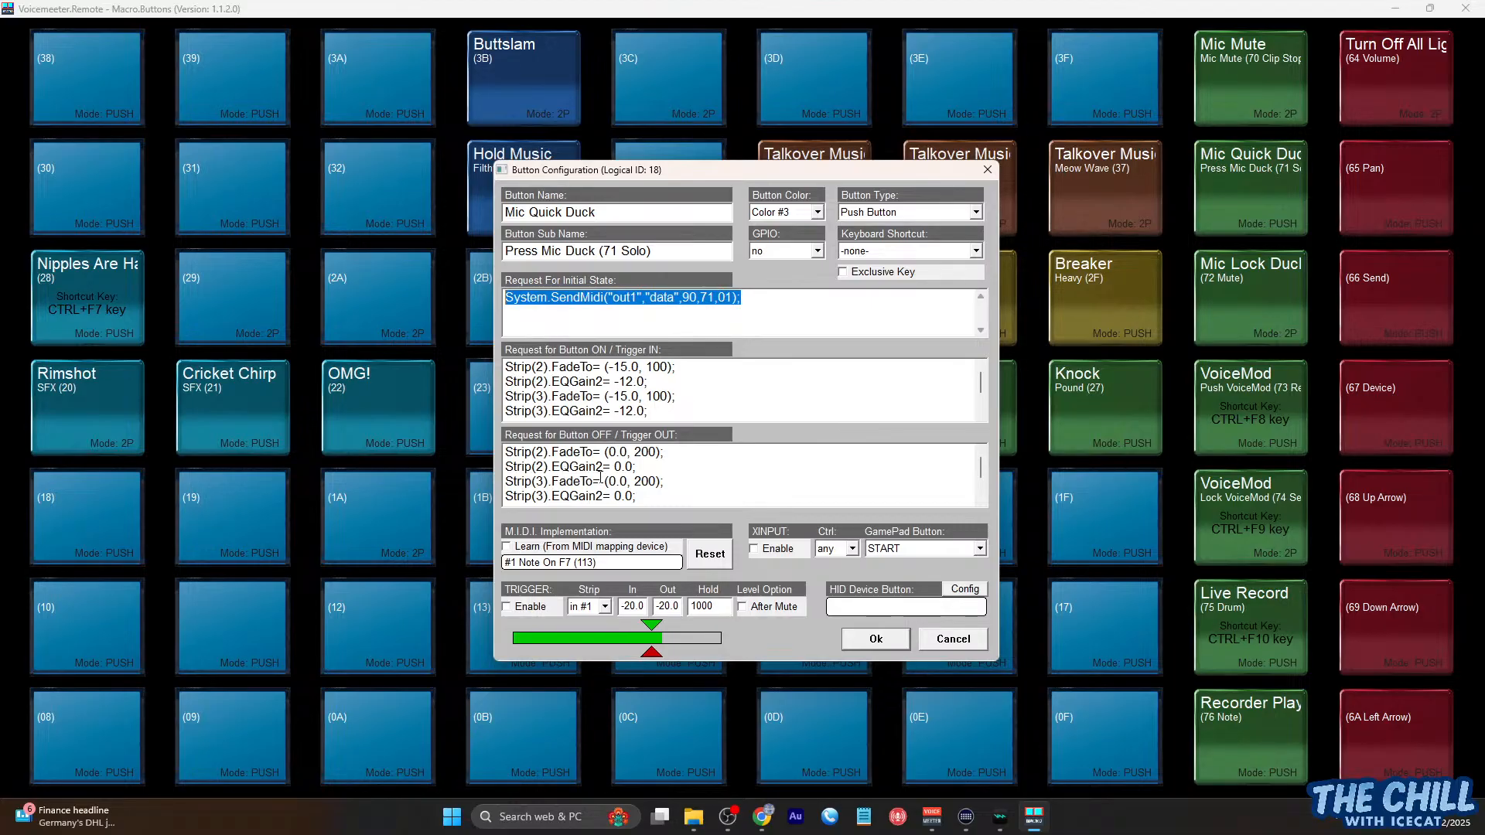
left_click(674, 487)
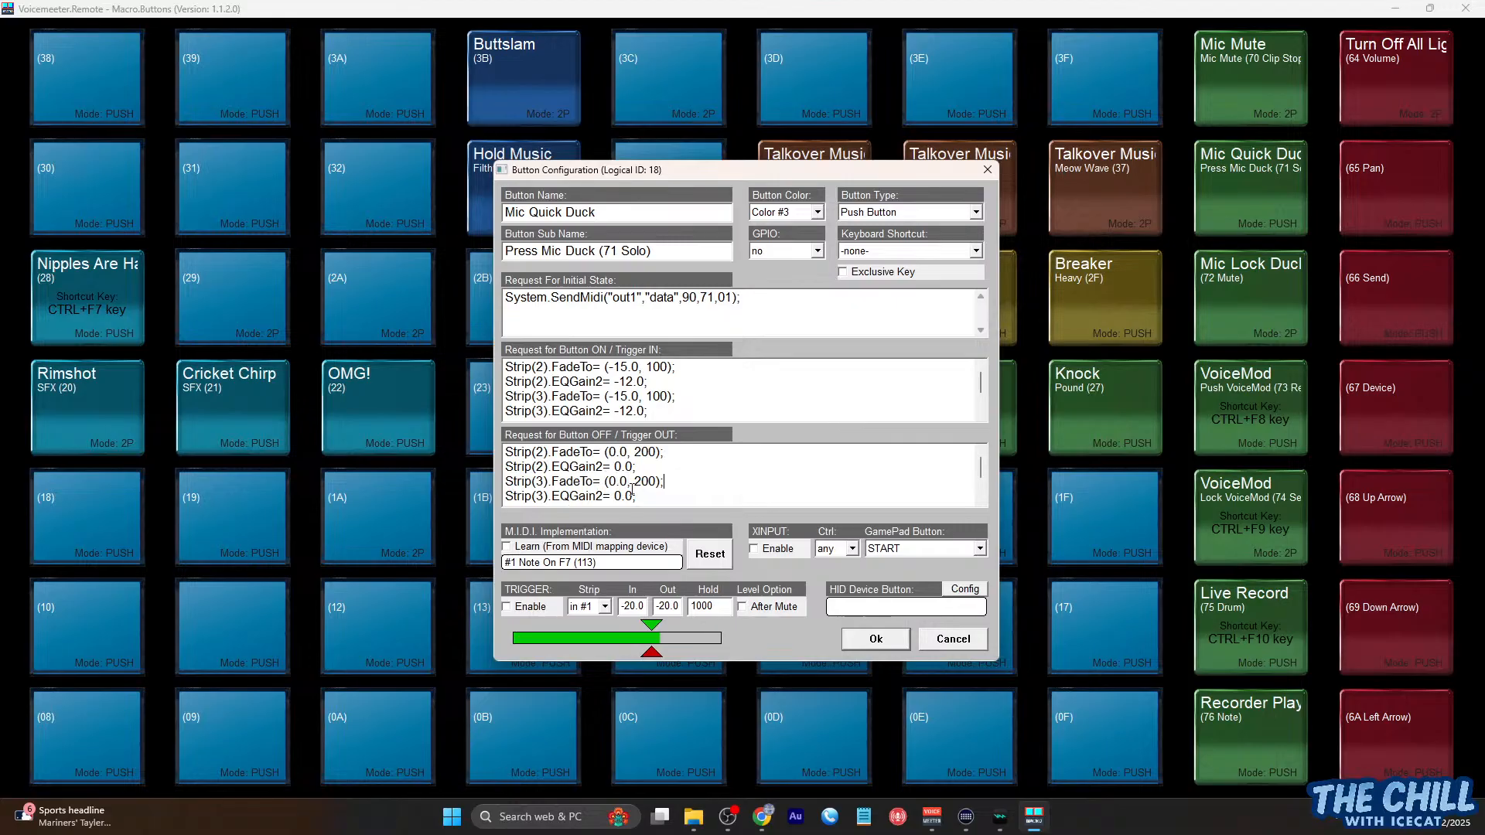
scroll(679, 485, "down", 1)
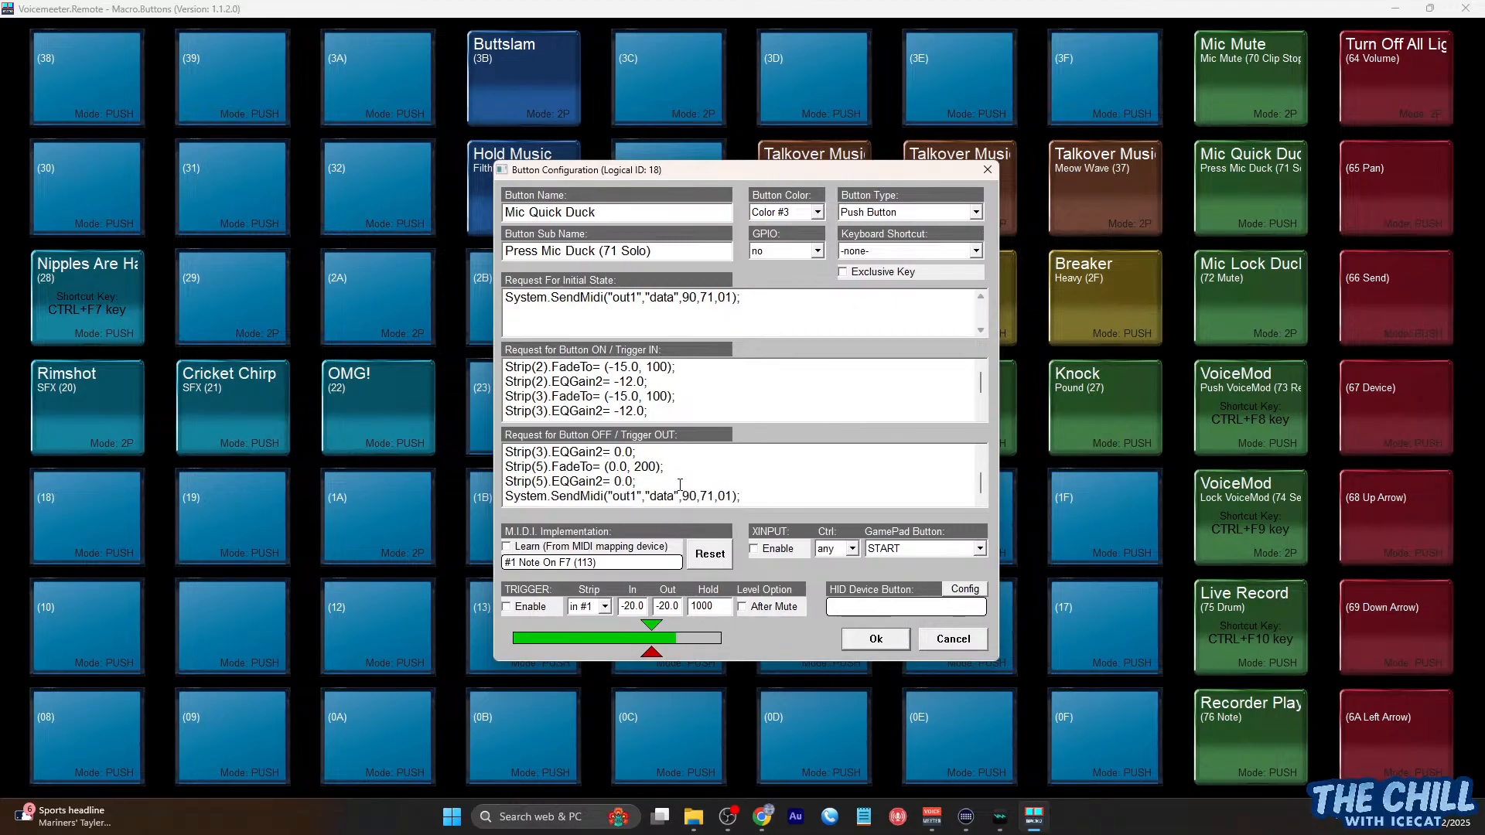
scroll(679, 485, "up", 1)
scroll(679, 485, "down", 1)
mouse_move(741, 495)
left_mouse_down()
mouse_move(510, 495)
mouse_move(743, 496)
left_mouse_up()
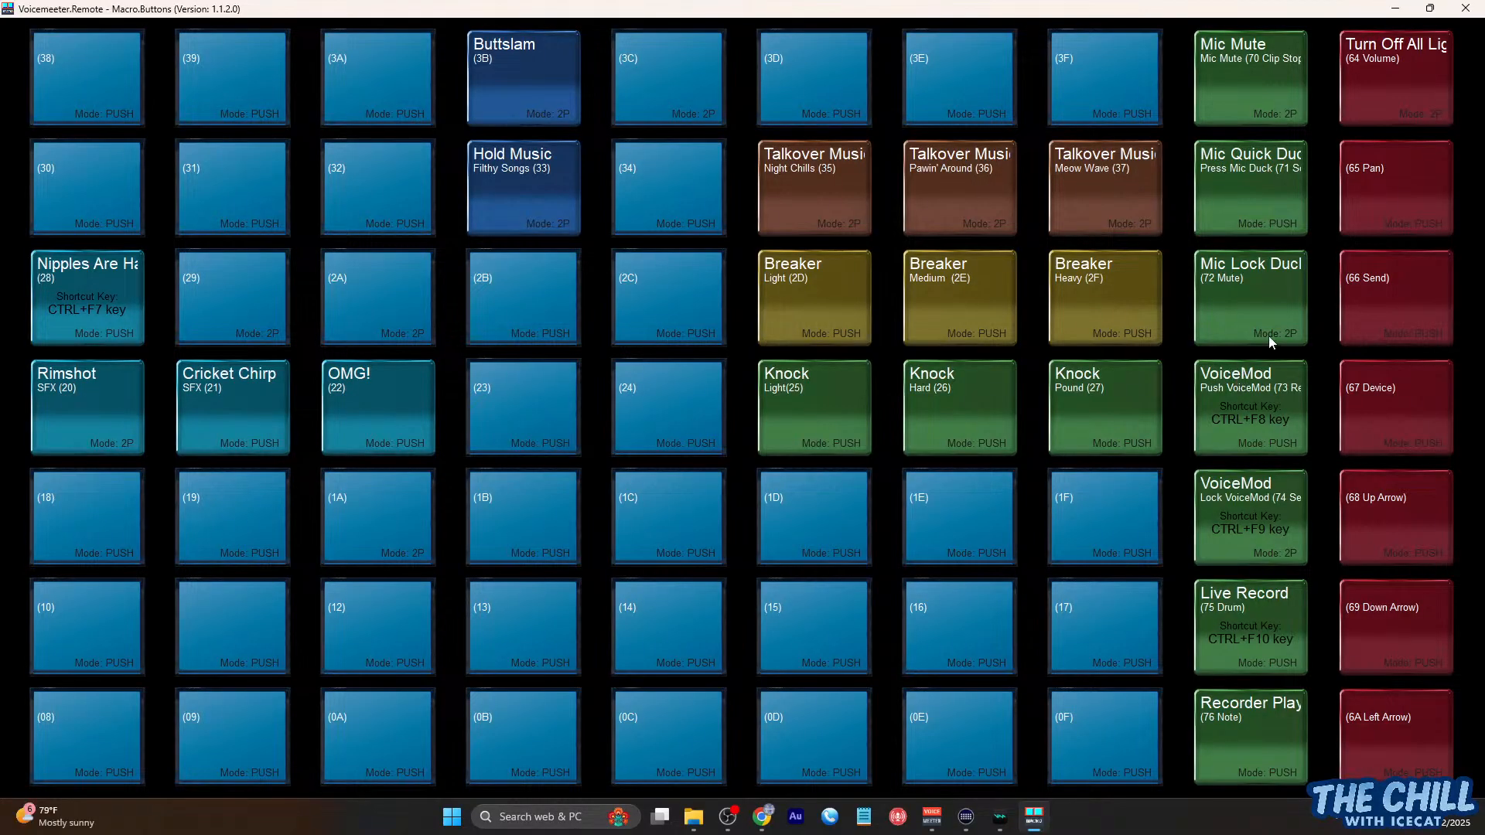
Examine the Push VoiceMod button's strip mute lines and SendMidi line in the ON and OFF requests, and close its configuration
right_click(1247, 391)
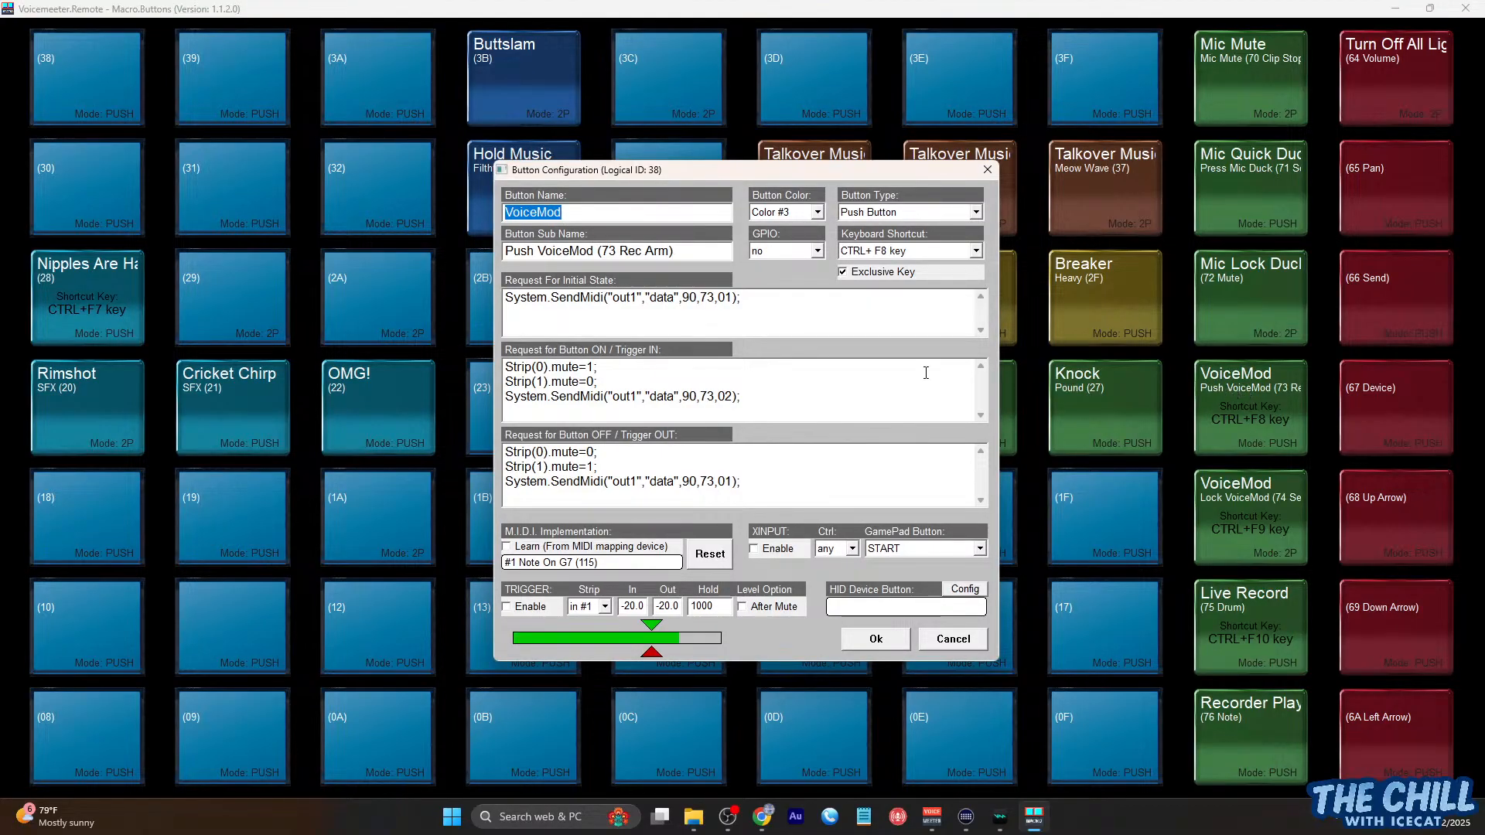
left_click(847, 367)
left_click_drag(607, 382, 505, 383)
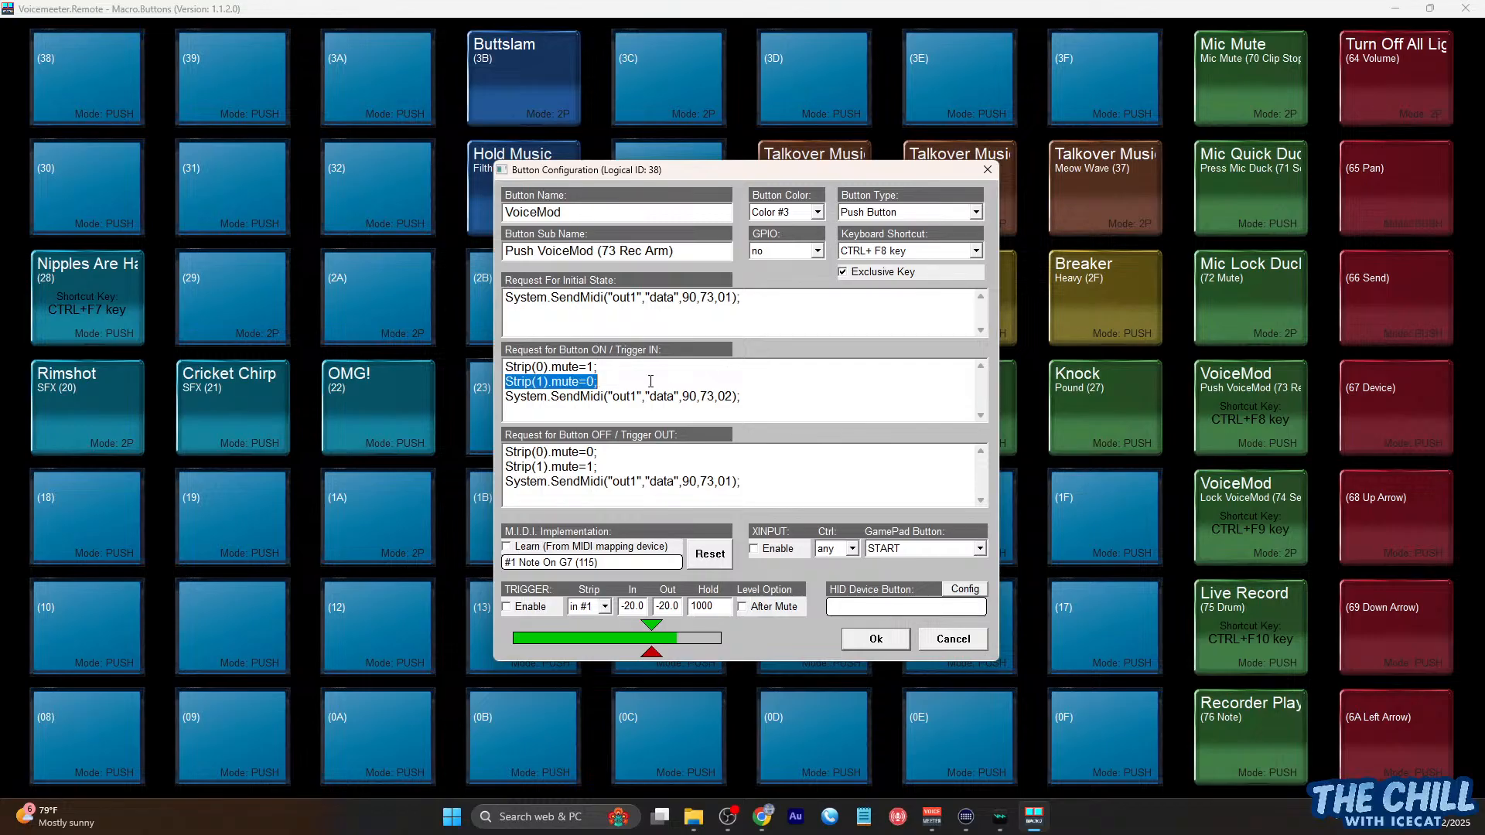
left_click(651, 382)
left_click_drag(651, 382, 485, 366)
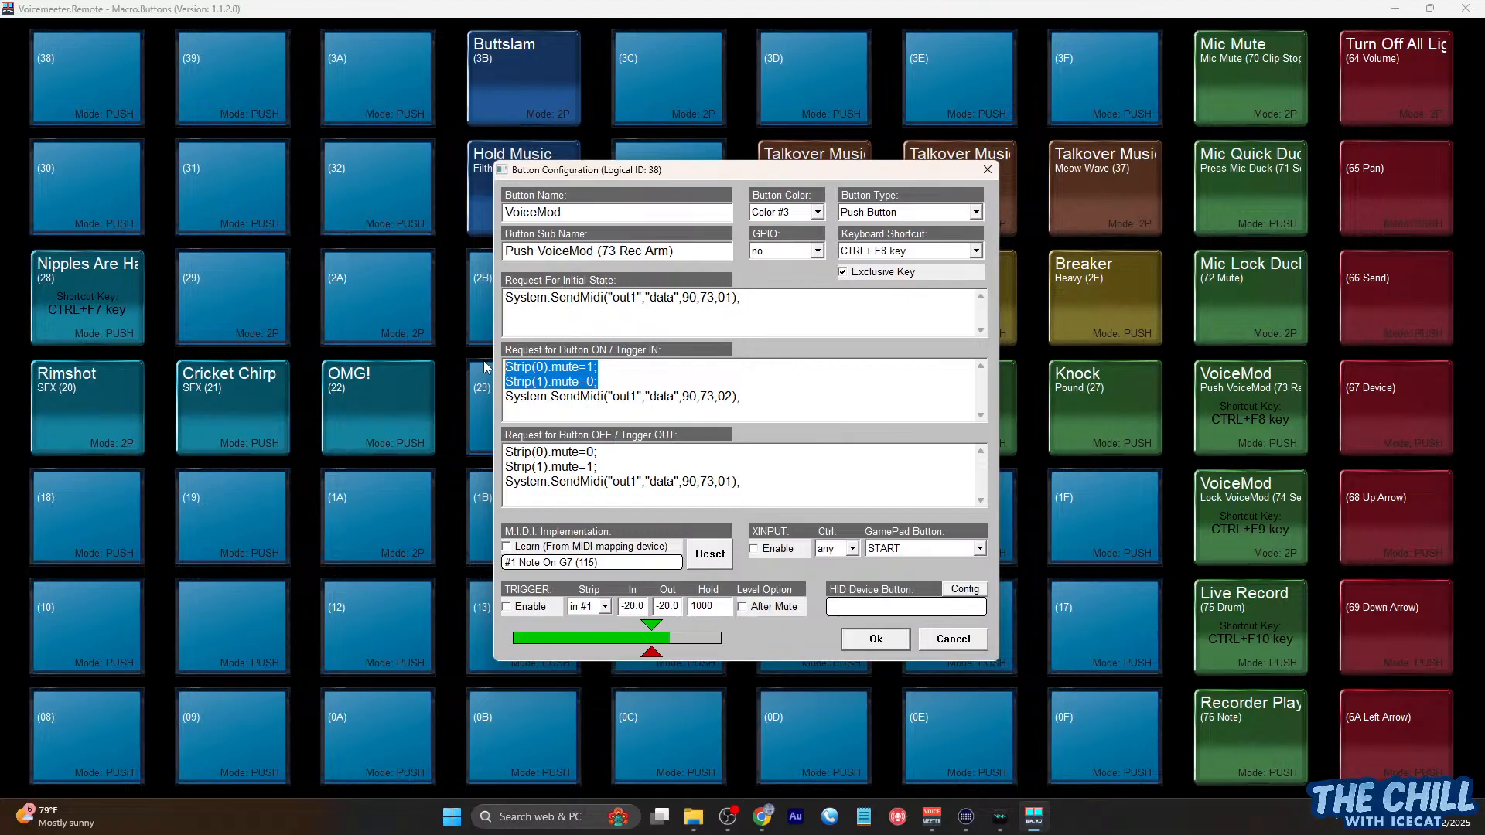
left_click(505, 374)
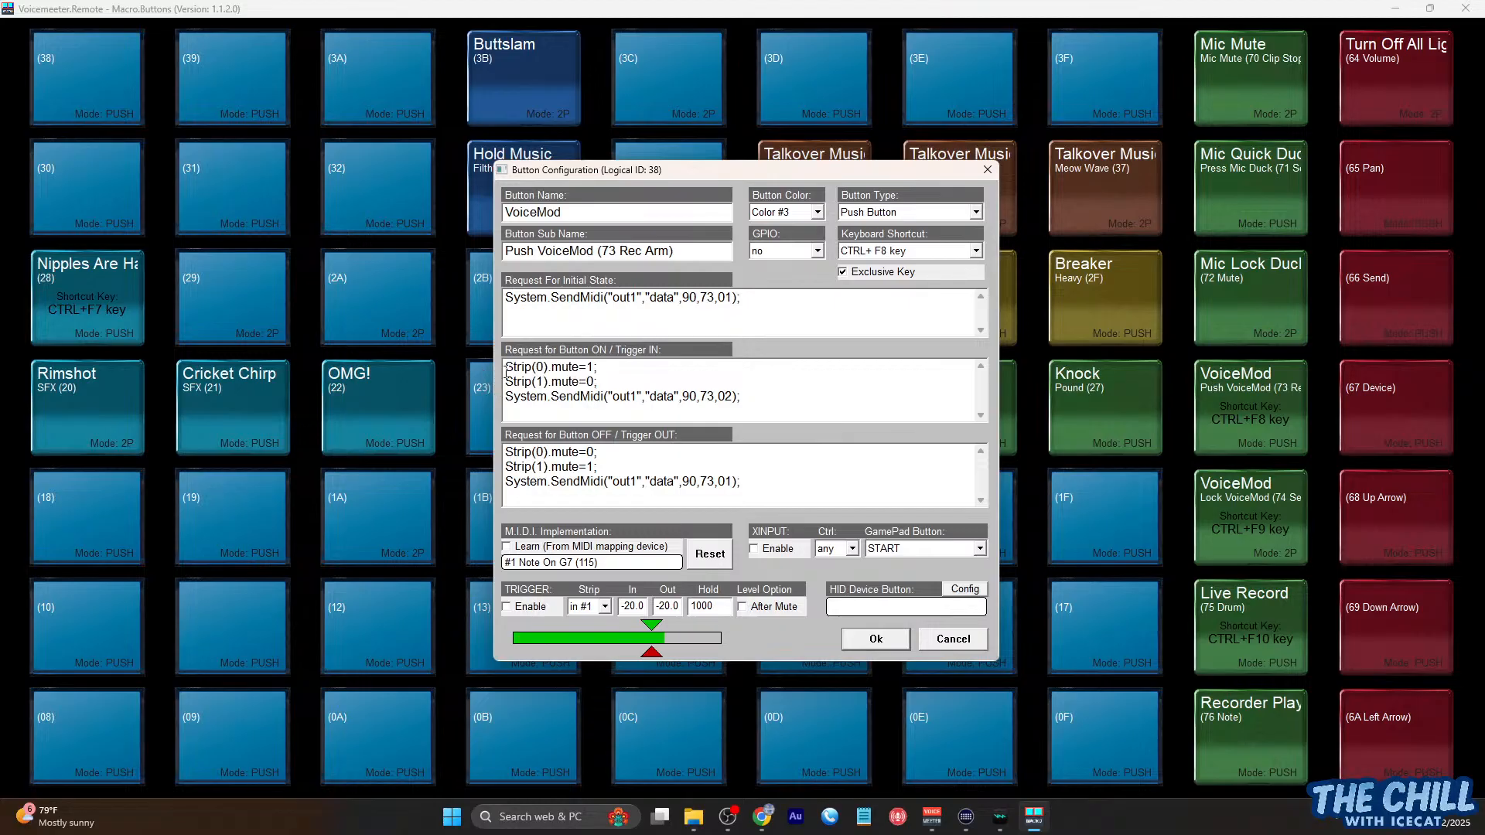
left_click_drag(505, 369, 593, 368)
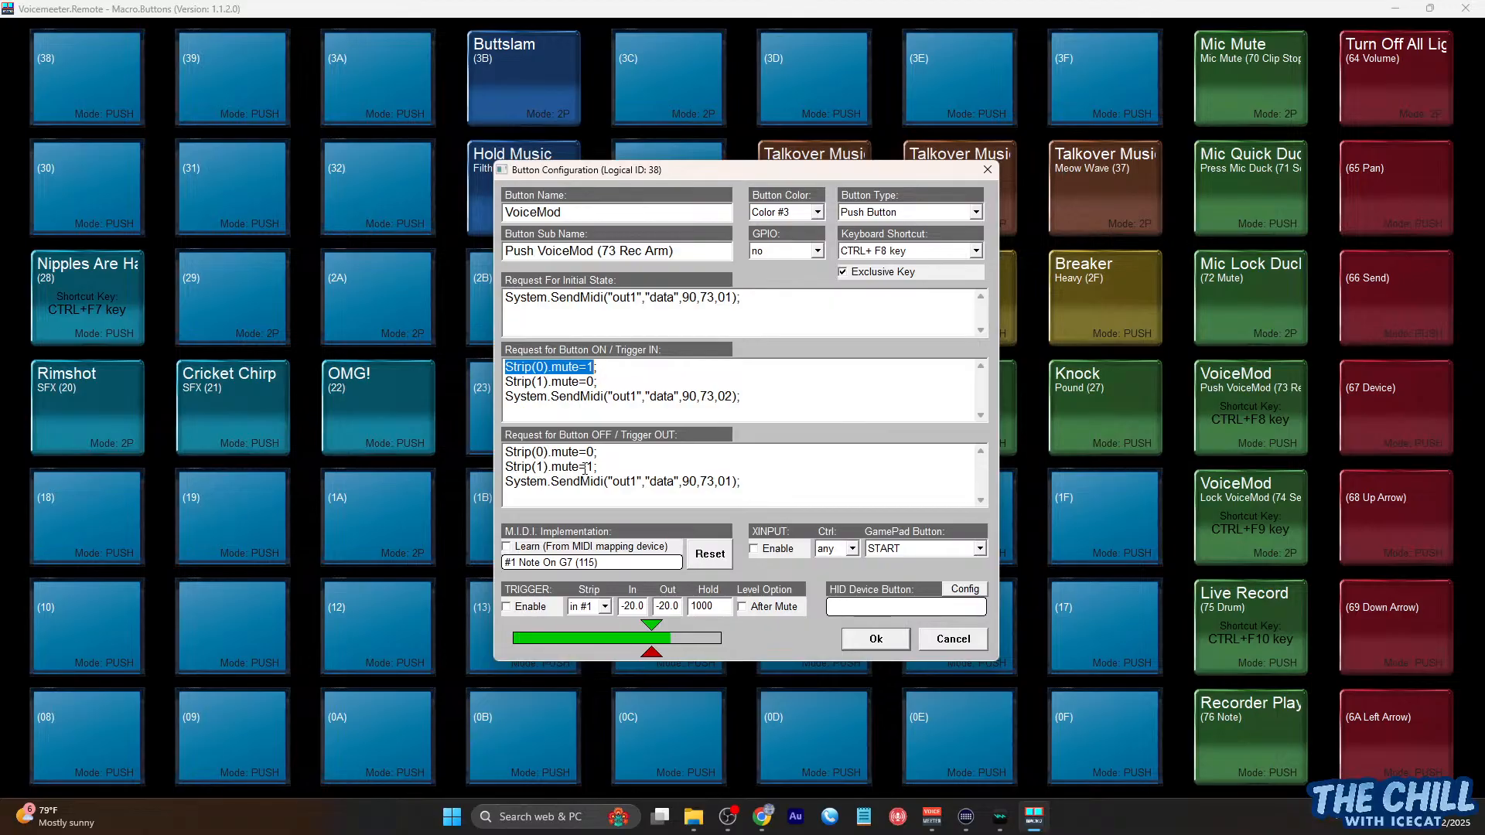
left_click_drag(748, 486, 513, 494)
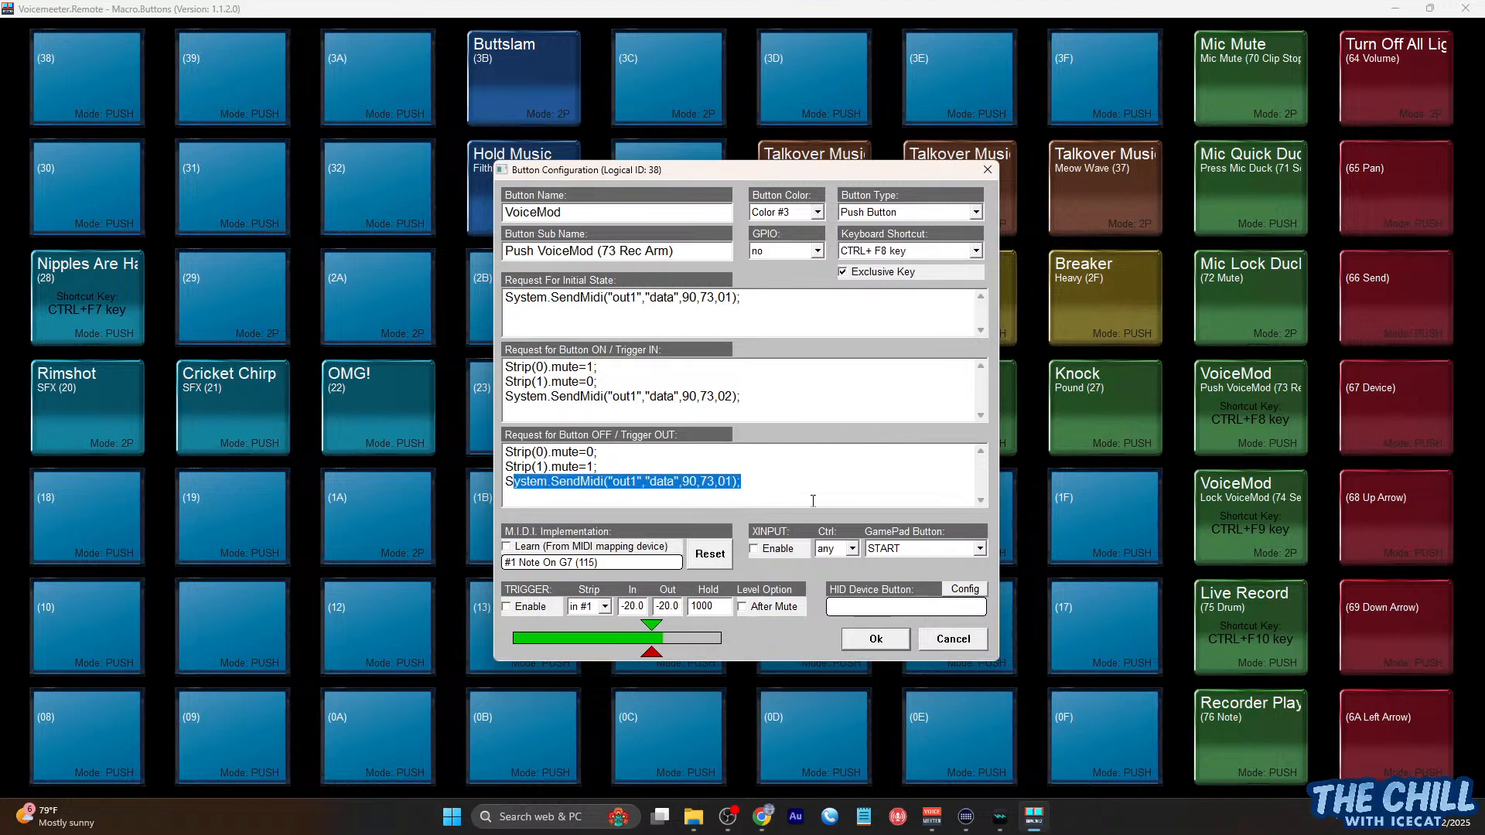
left_click(860, 641)
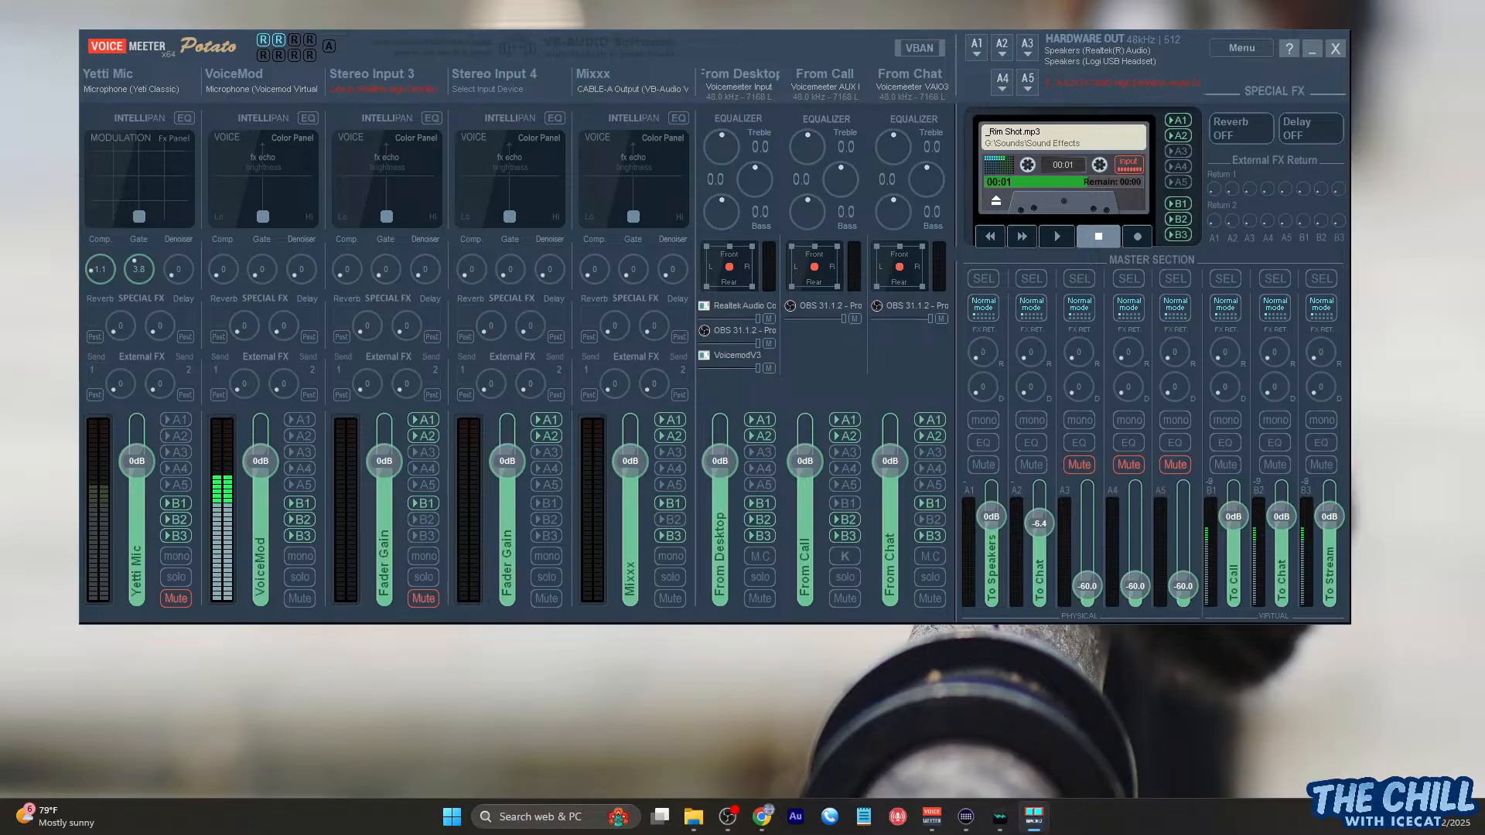
Test the Push VoiceMod macro against the Yetti Mic and VoiceMod strips in Voicemeeter Potato, and recheck its button configuration
key("F1")
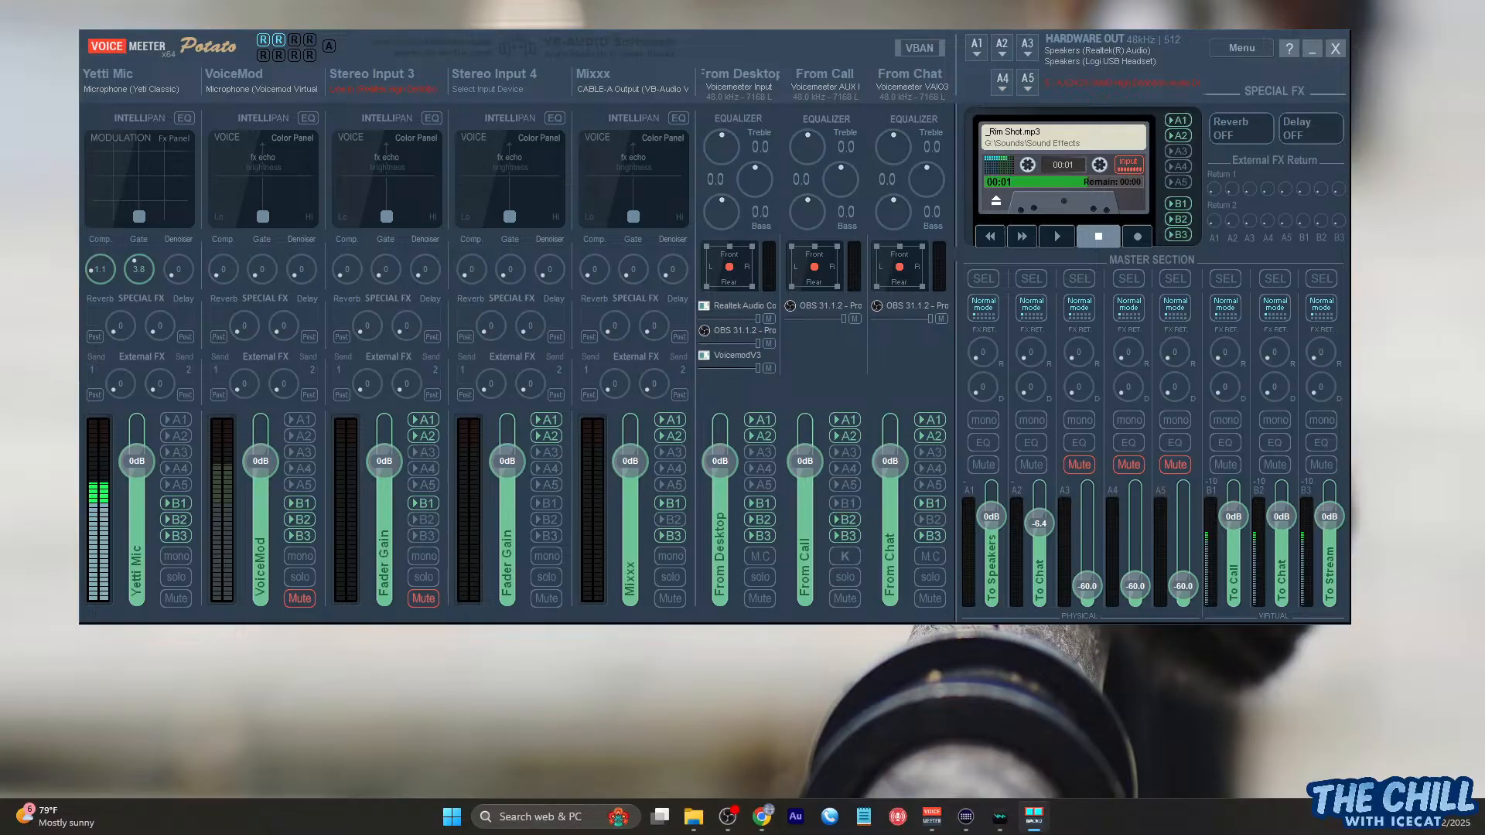
key("F1")
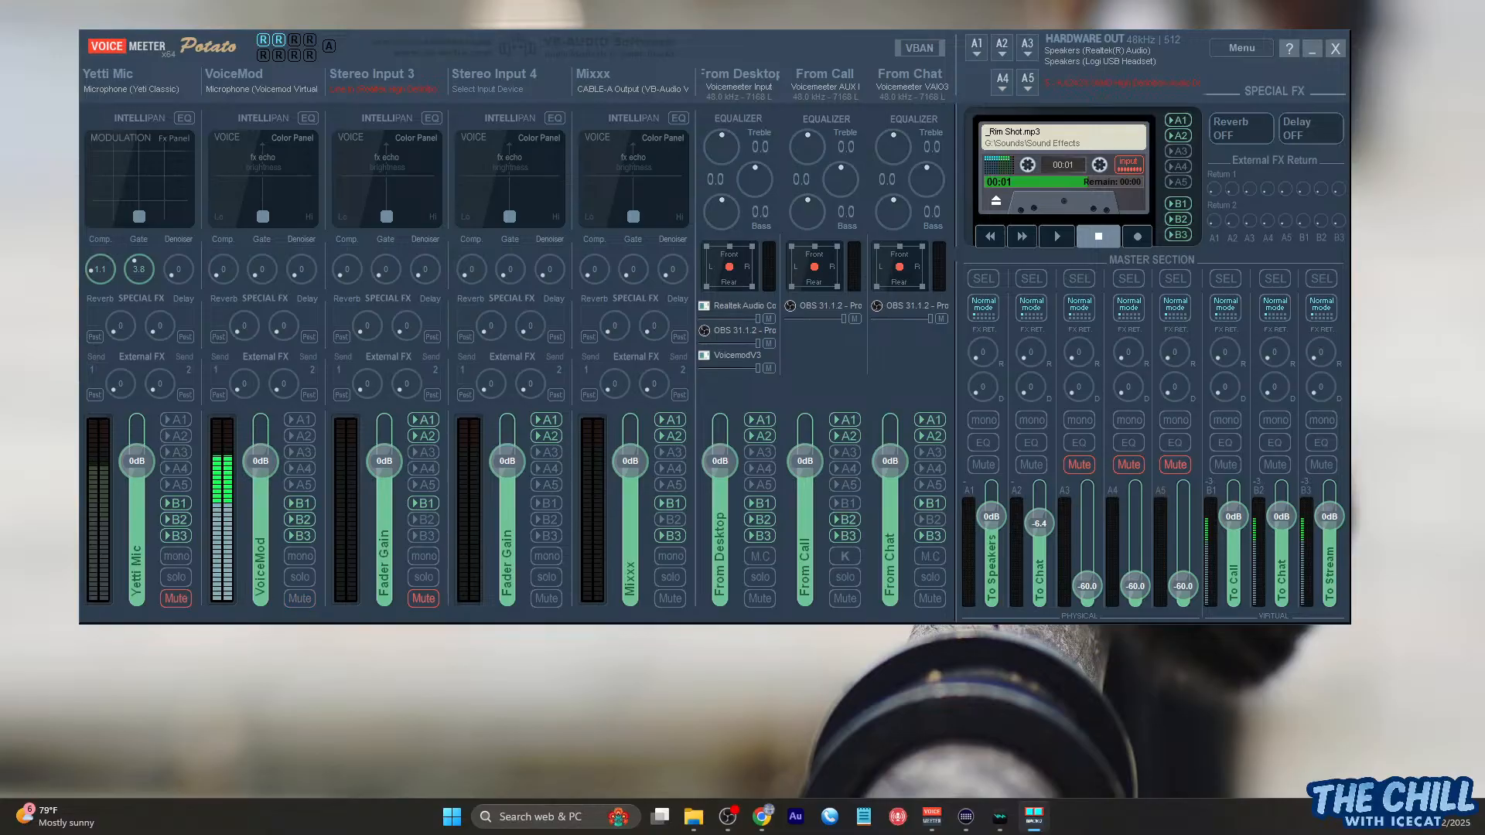
key("F1")
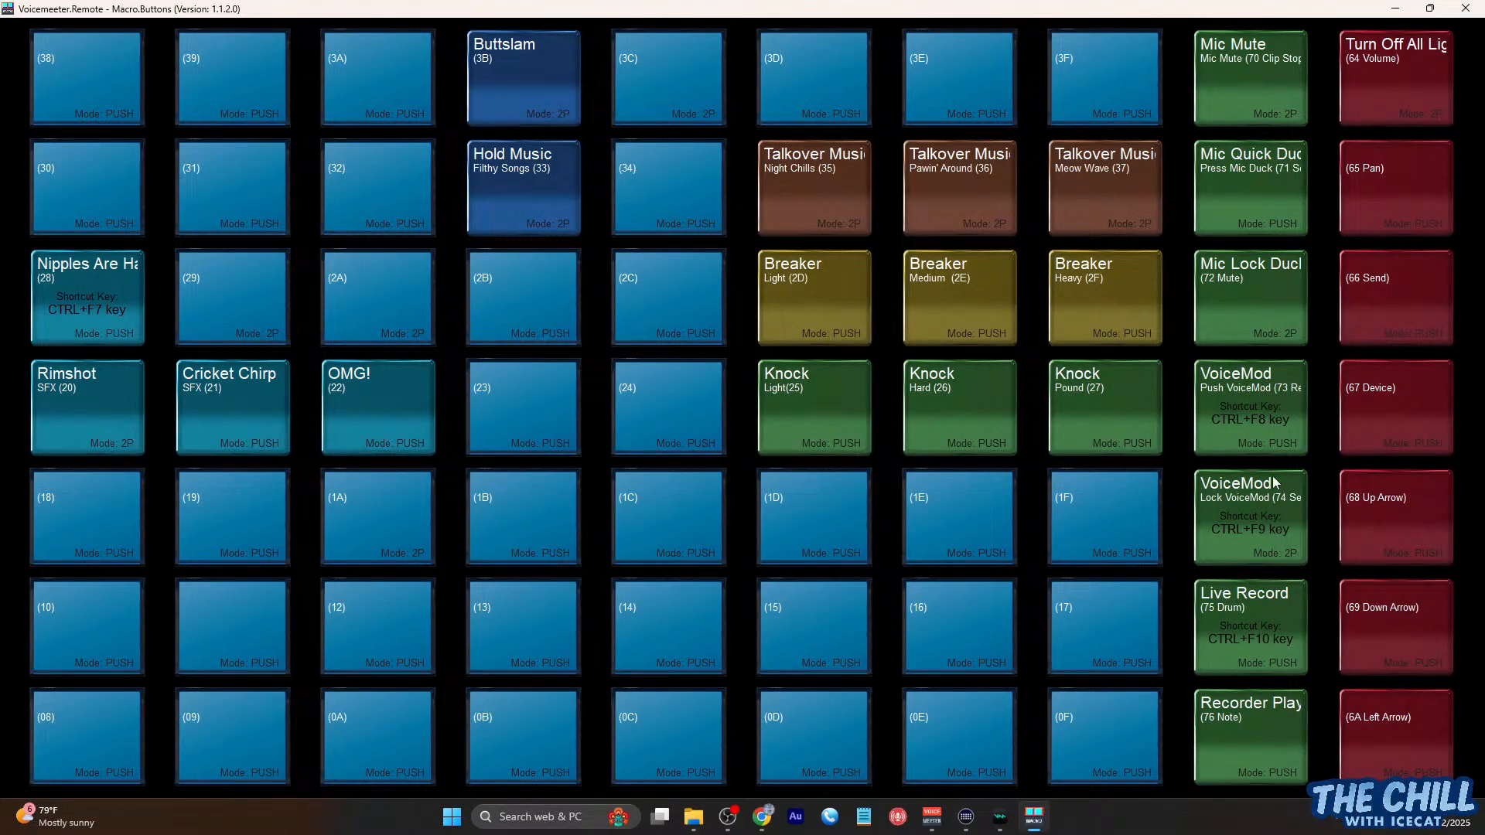
right_click(1237, 439)
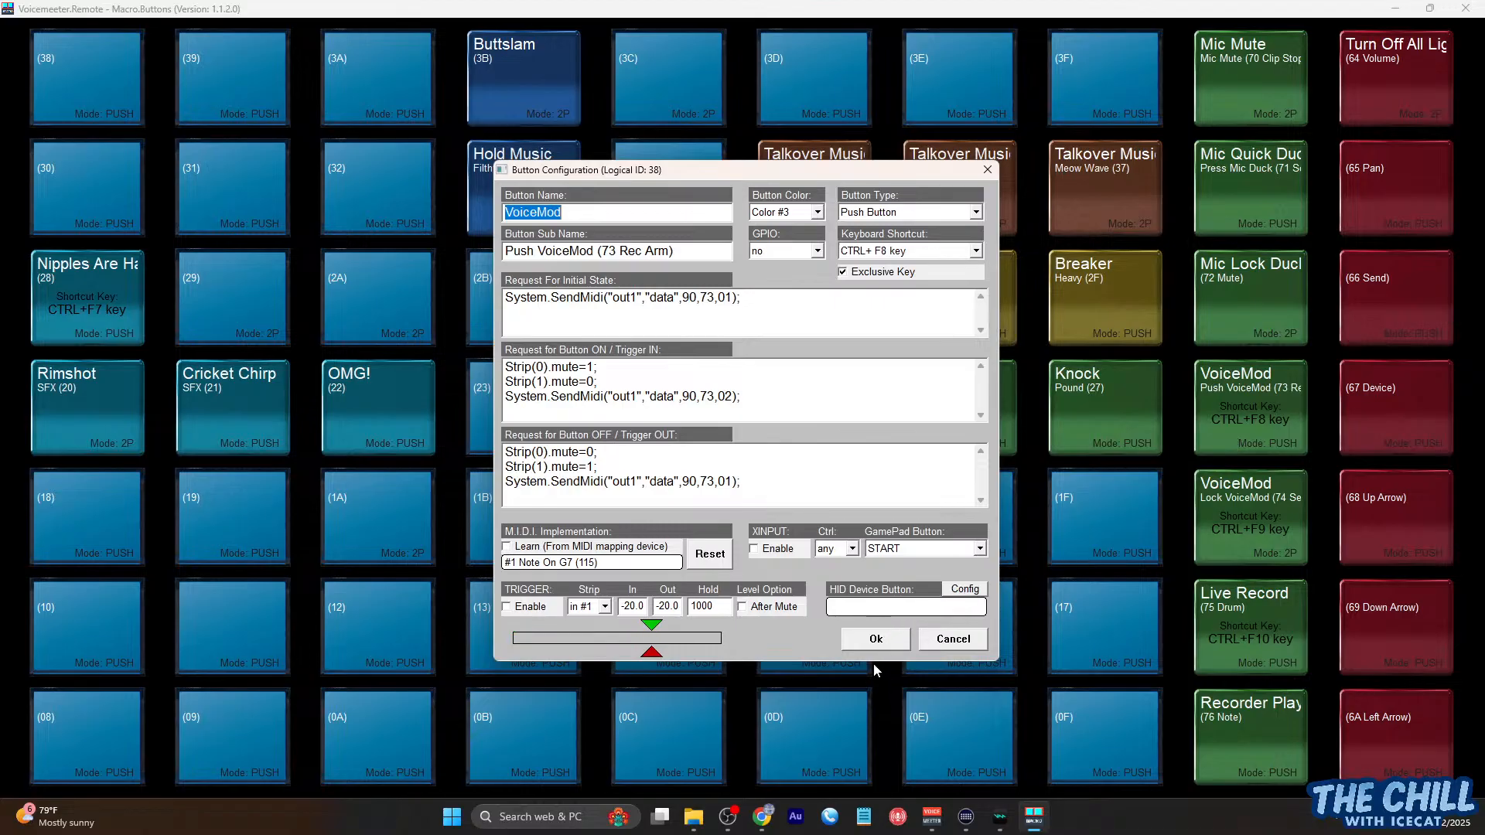
left_click(888, 642)
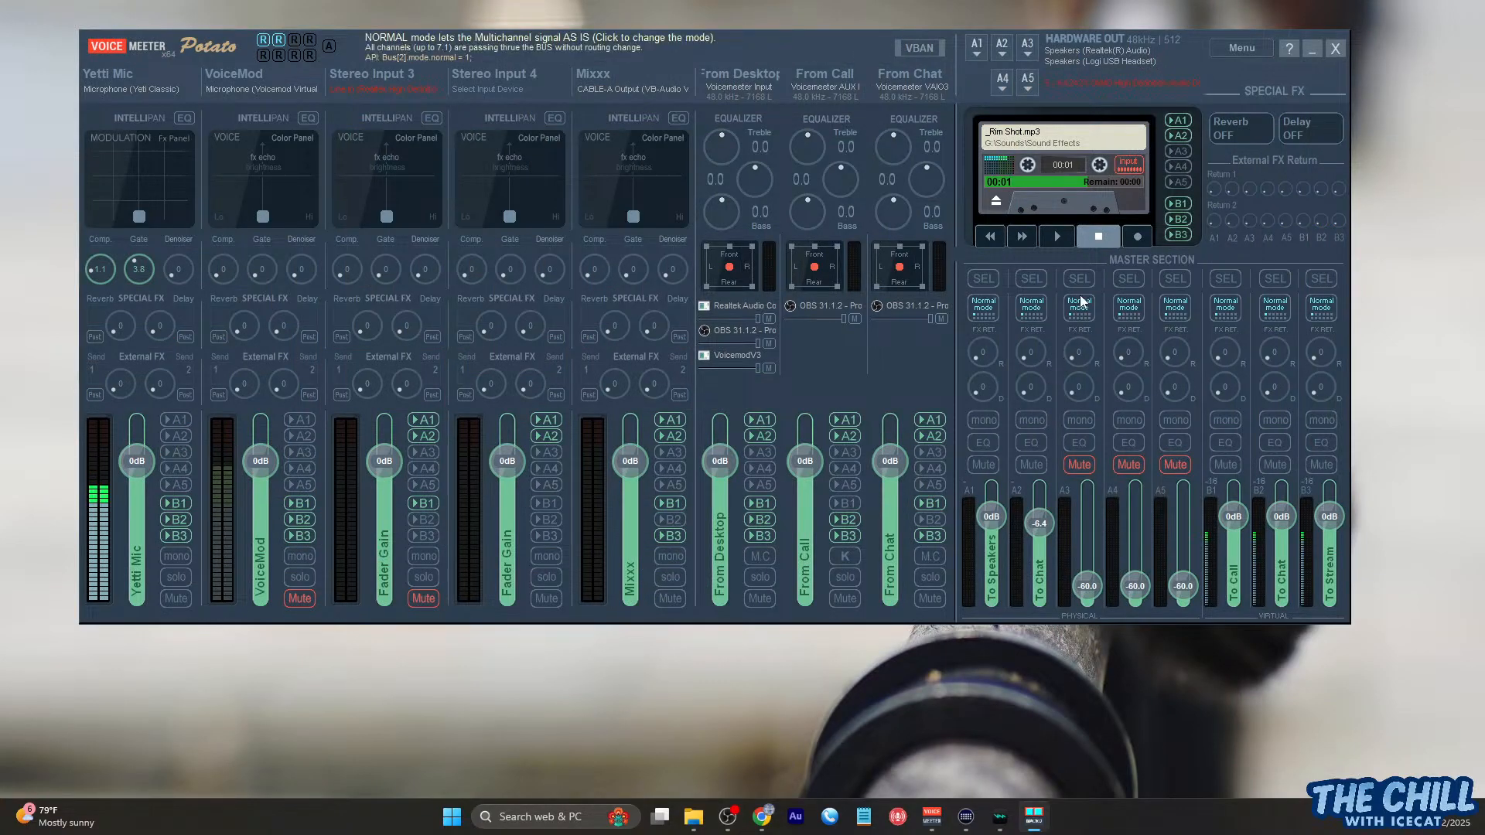
Stop the Rim Shot clip in the Voicemeeter Potato cassette recorder
left_click(1096, 239)
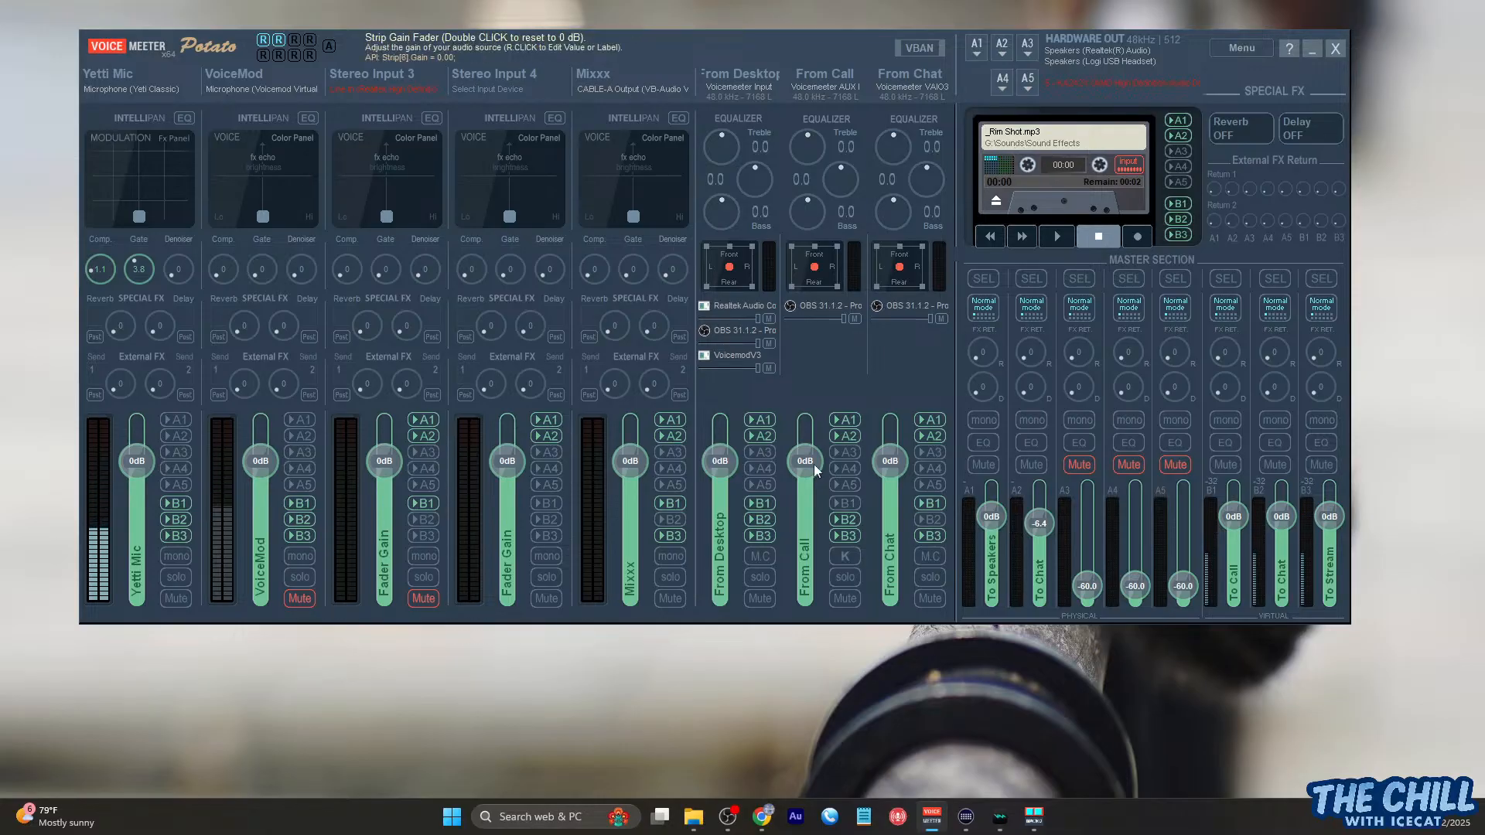
mouse_move(730, 813)
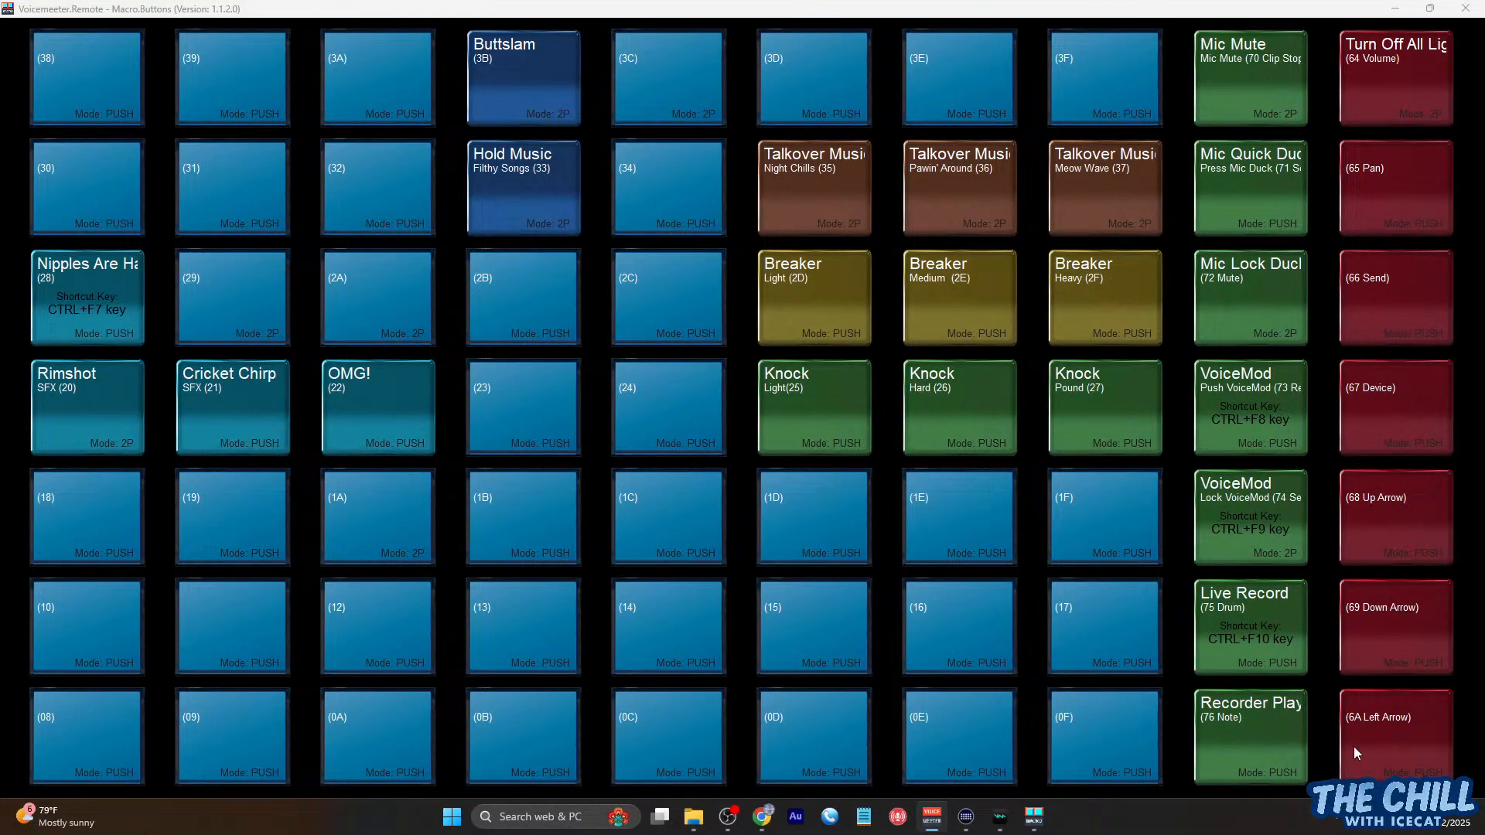
Examine the recorder commands in the ON and OFF requests of the Live Record and Recorder Play buttons, closing each configuration
right_click(1223, 639)
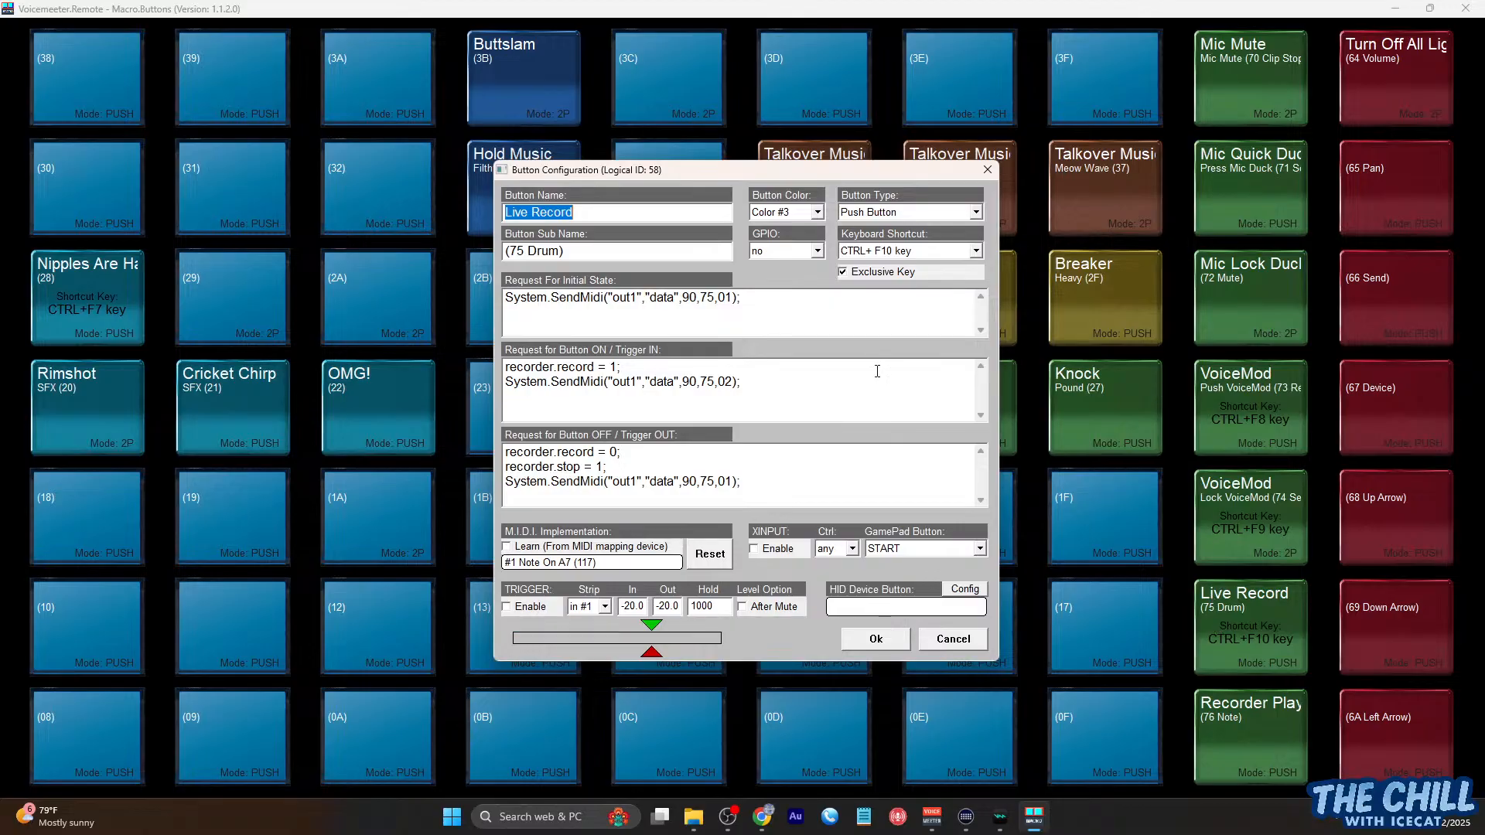
left_click_drag(506, 368, 615, 368)
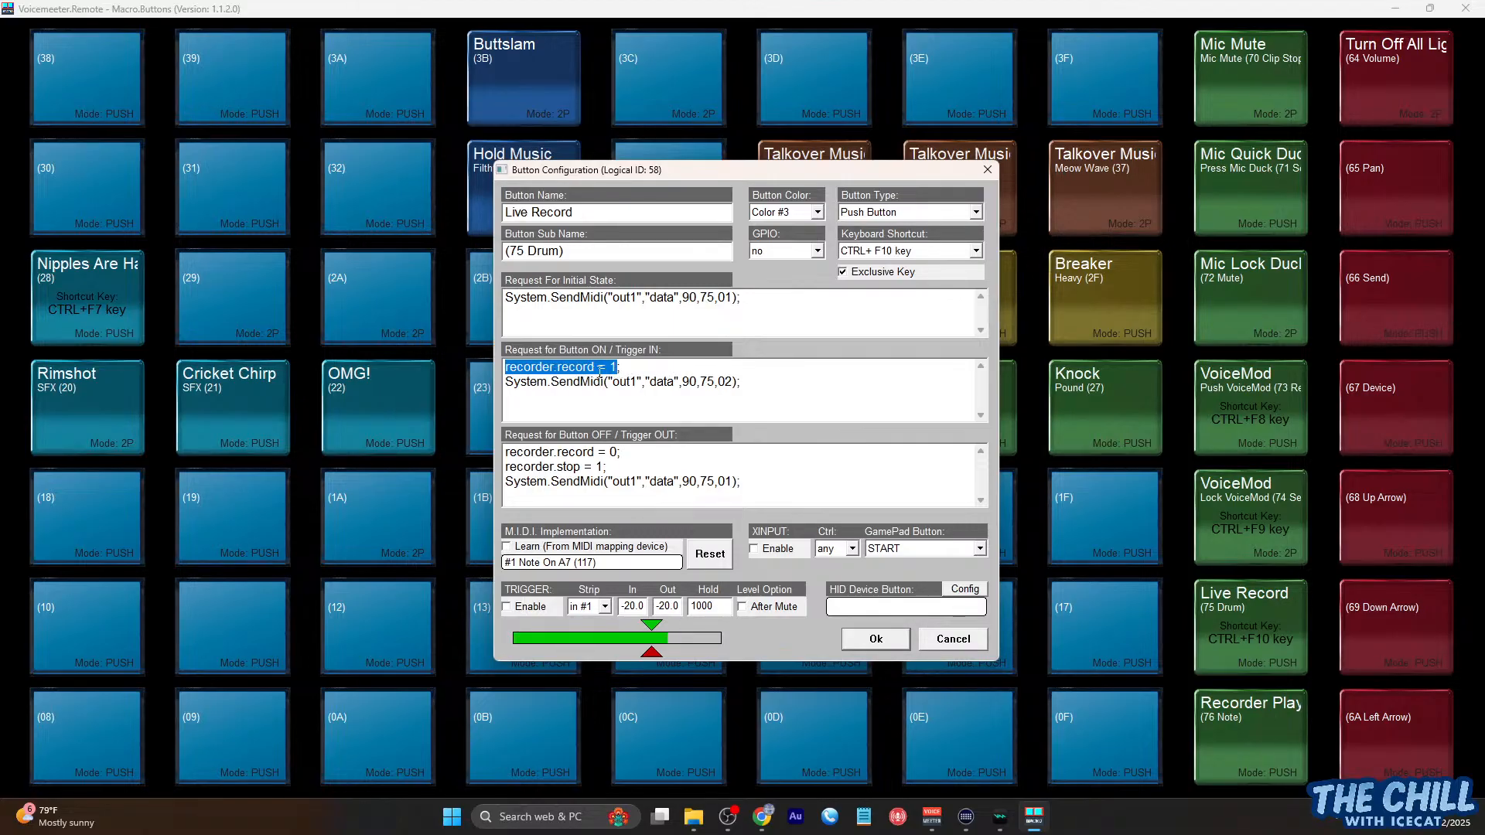
left_click(507, 455)
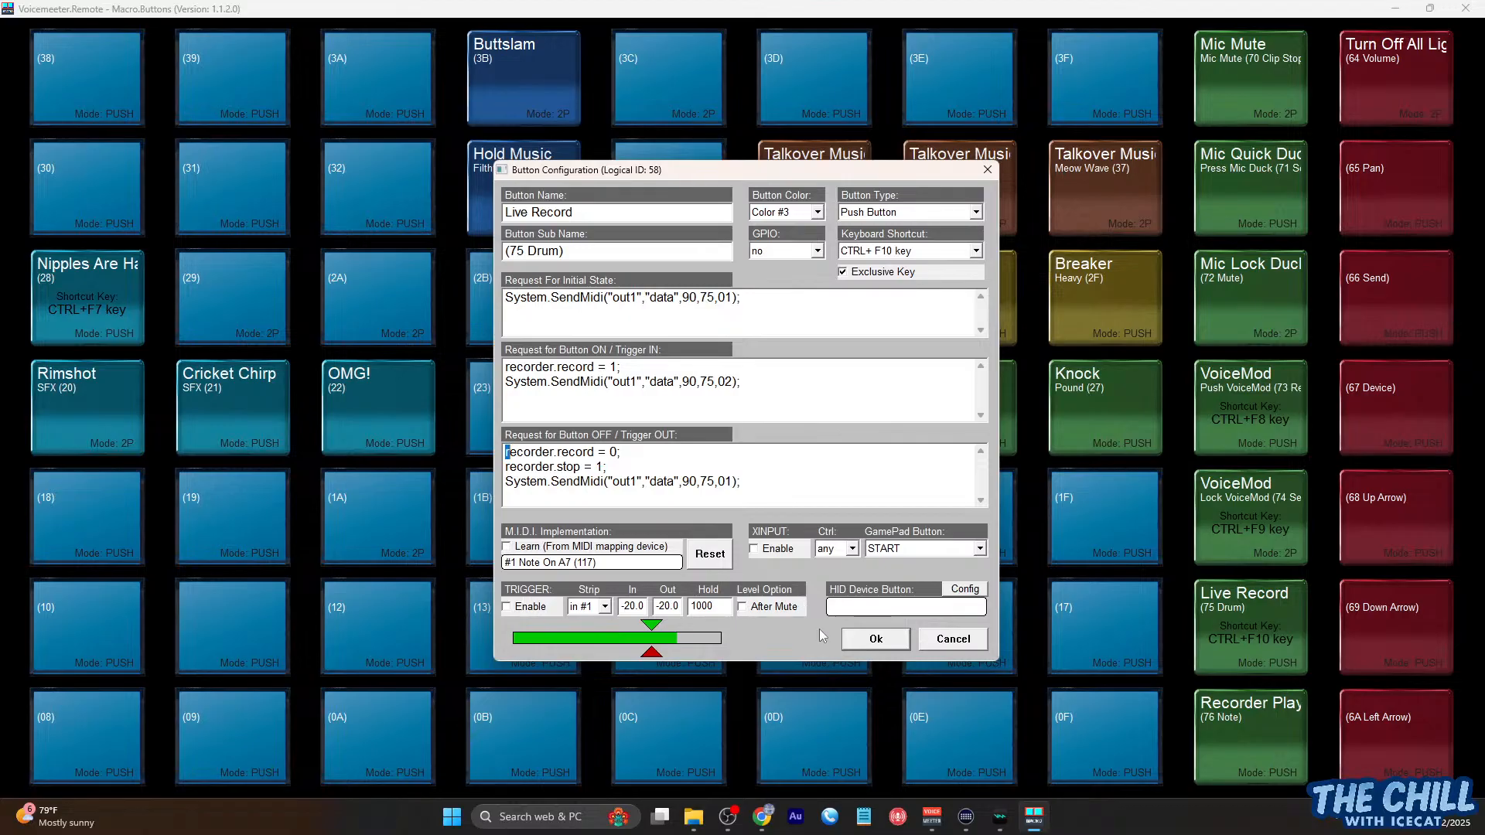
left_click(866, 644)
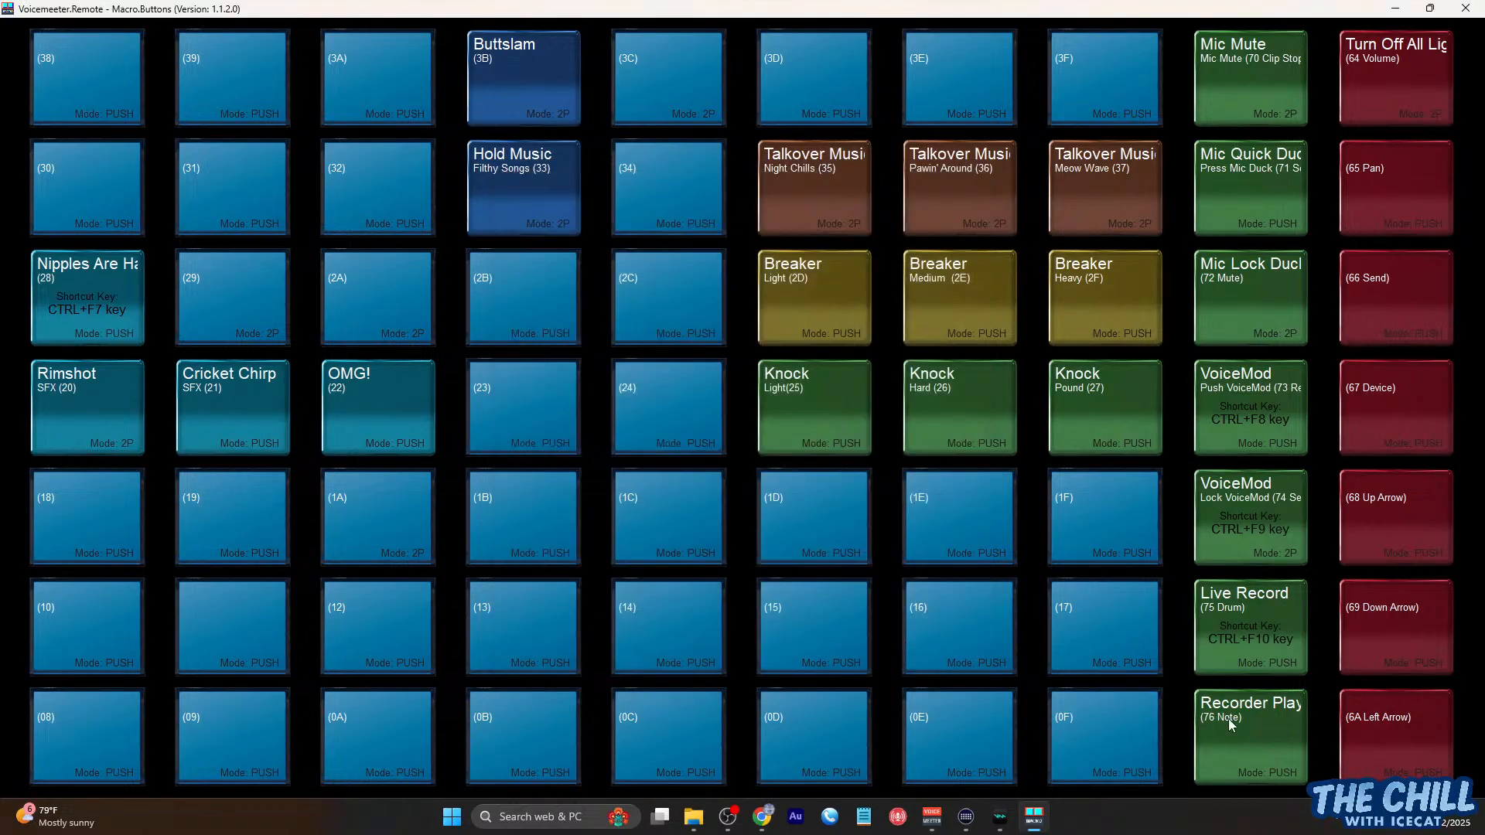
right_click(1230, 723)
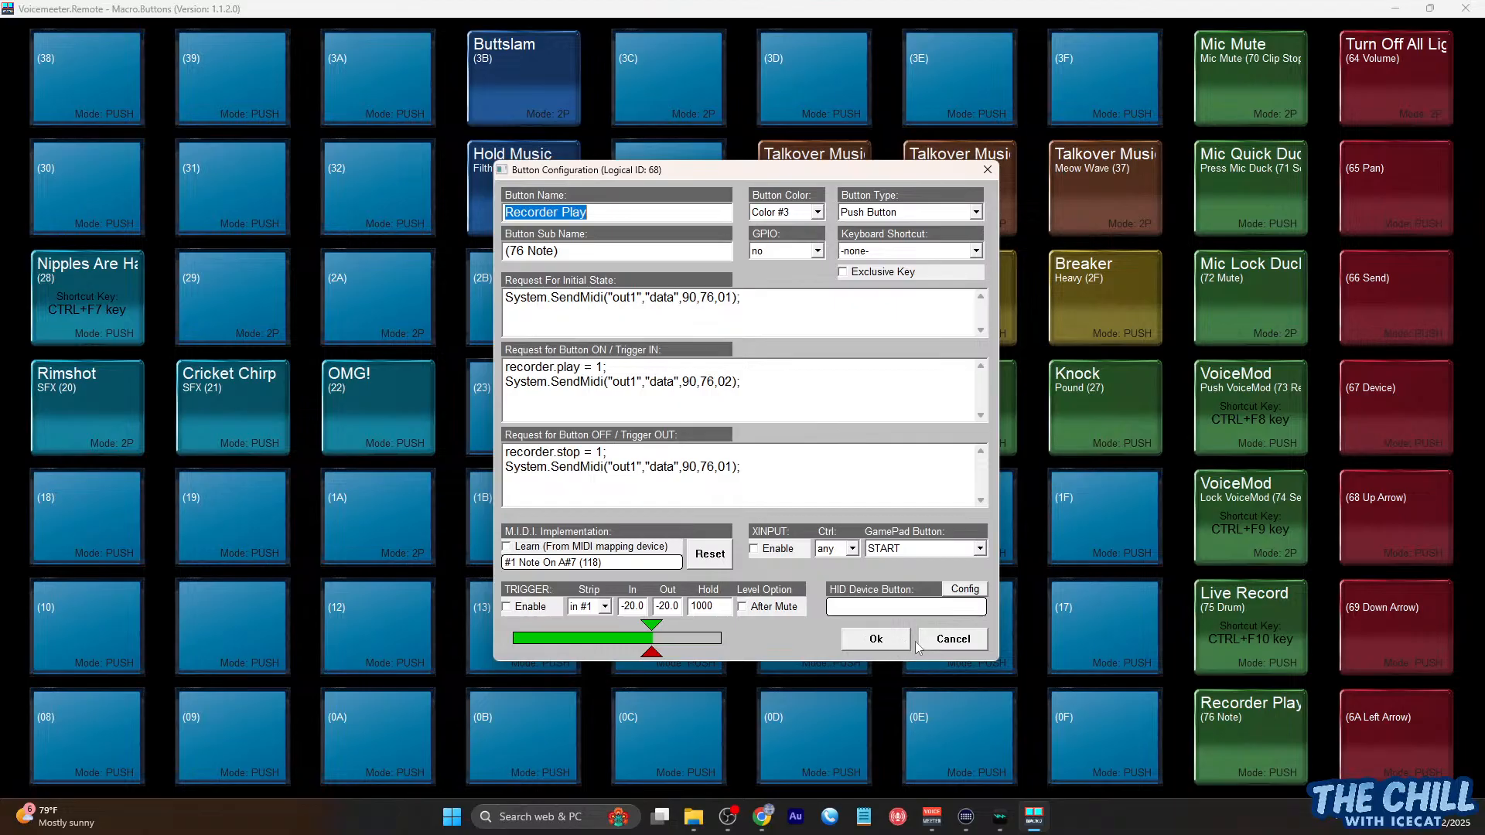
left_click(875, 639)
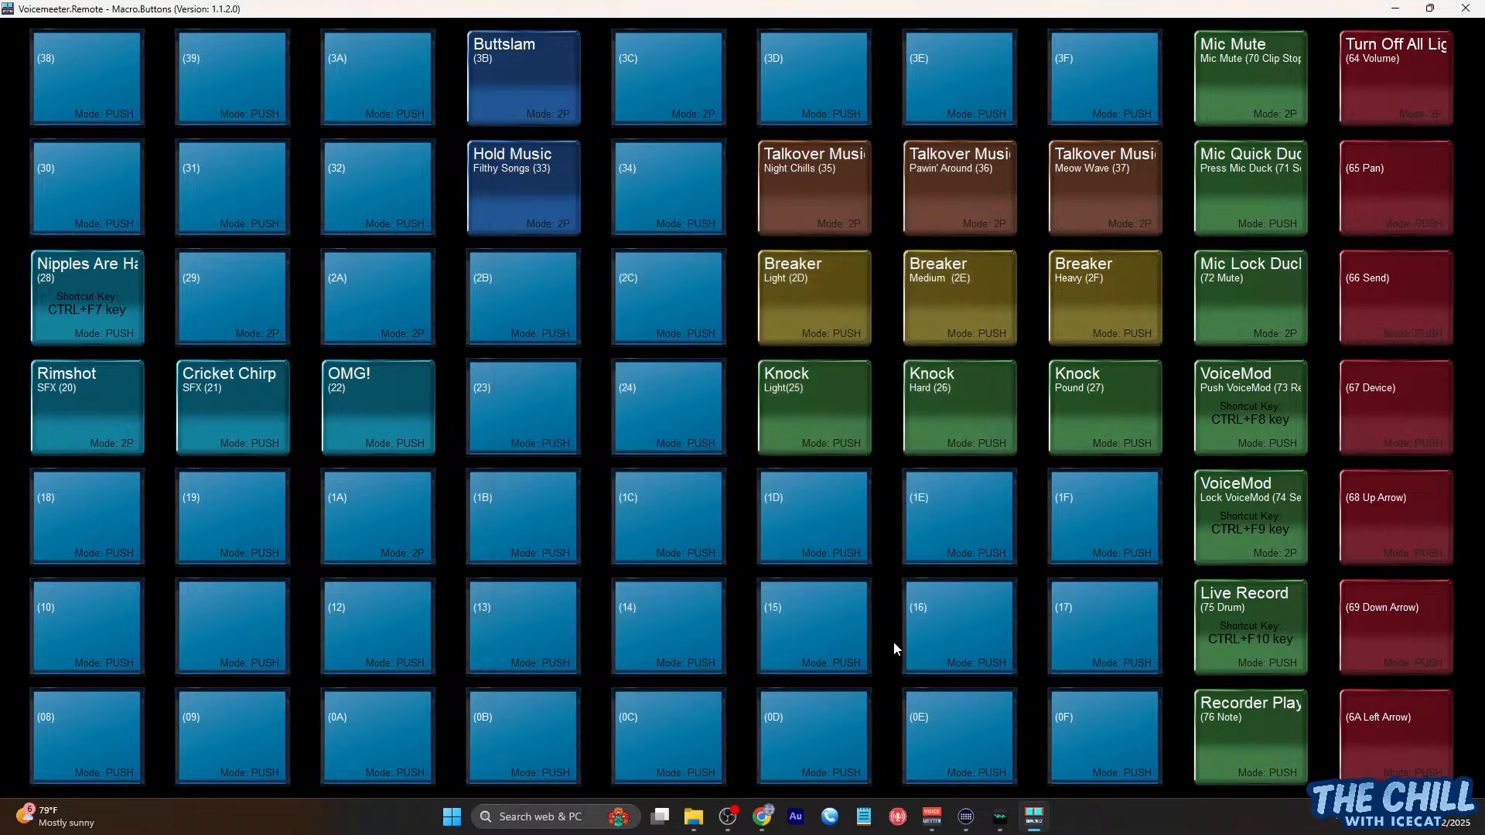
Run the Live Record and Recorder Play macros, and restore the Macro Buttons window from its maximized size
left_click(1253, 626)
left_click(1240, 741)
double_click(967, 15)
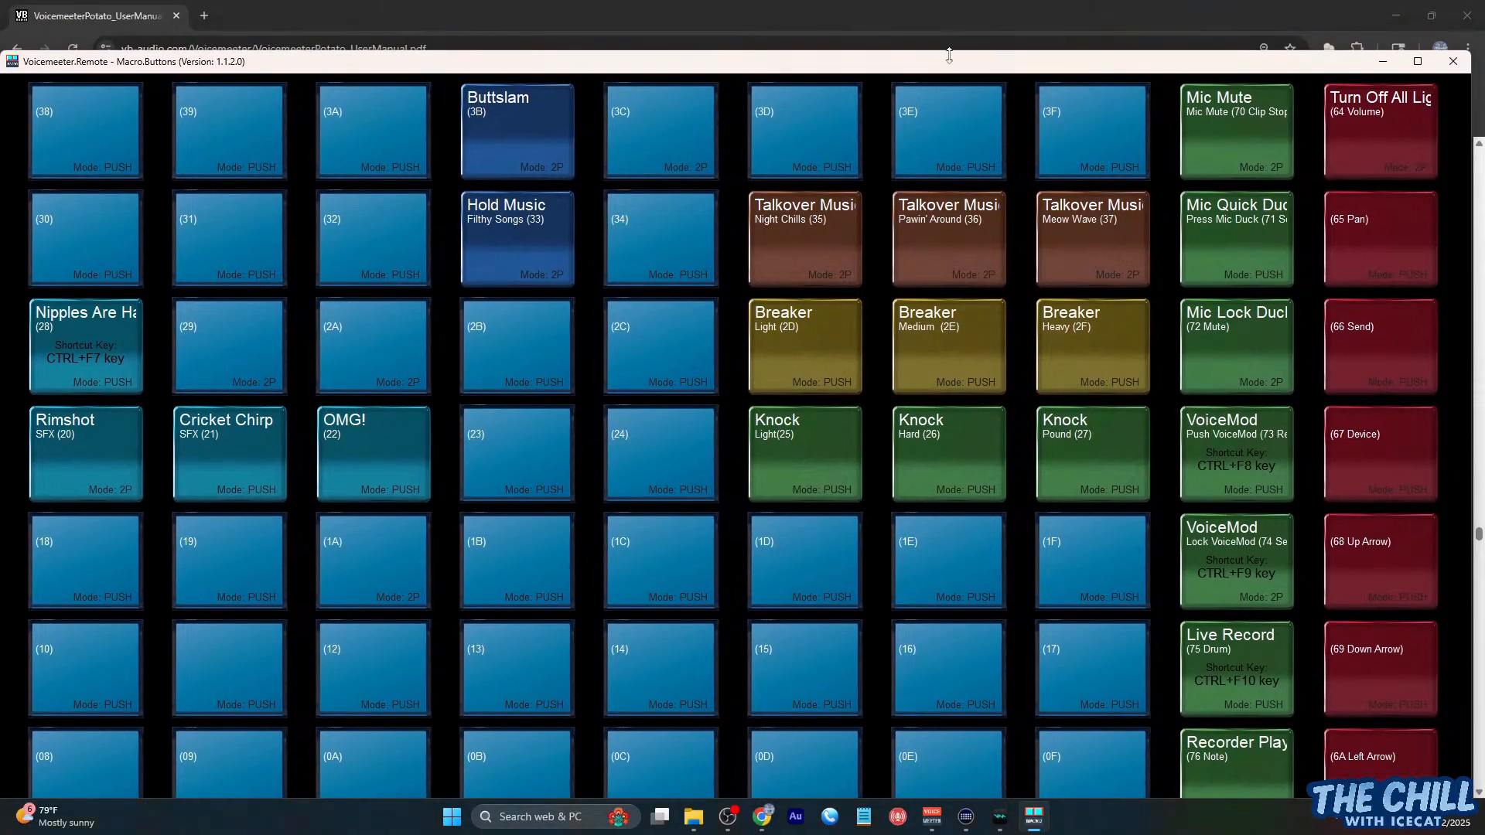
Enlarge the Macro Buttons window and add the line Recorder.mode.Loop = 1; below recorder.play in the Recorder Play button's ON request
left_click_drag(949, 55, 927, 31)
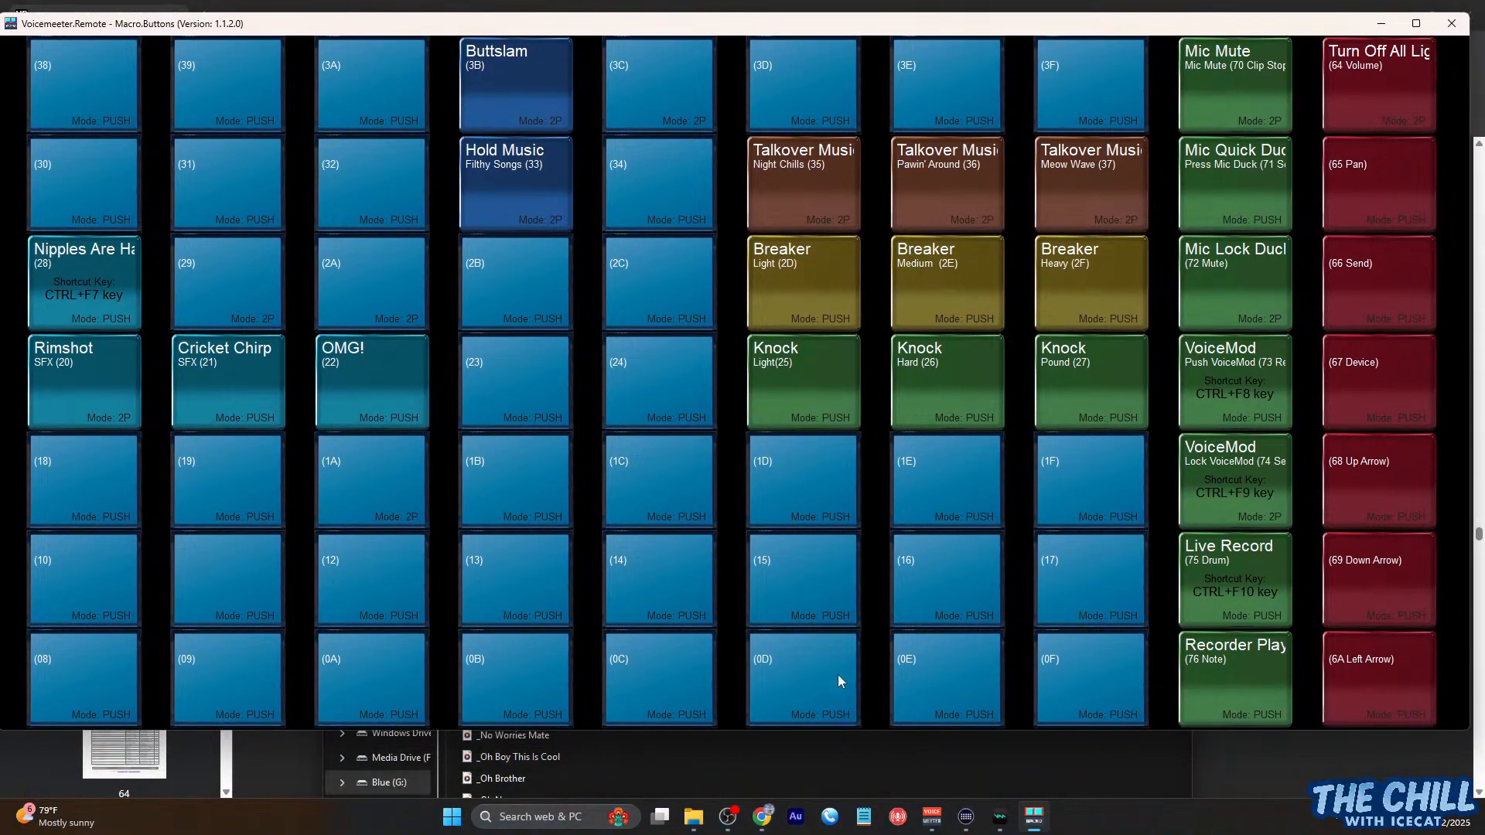
left_click_drag(865, 729, 870, 791)
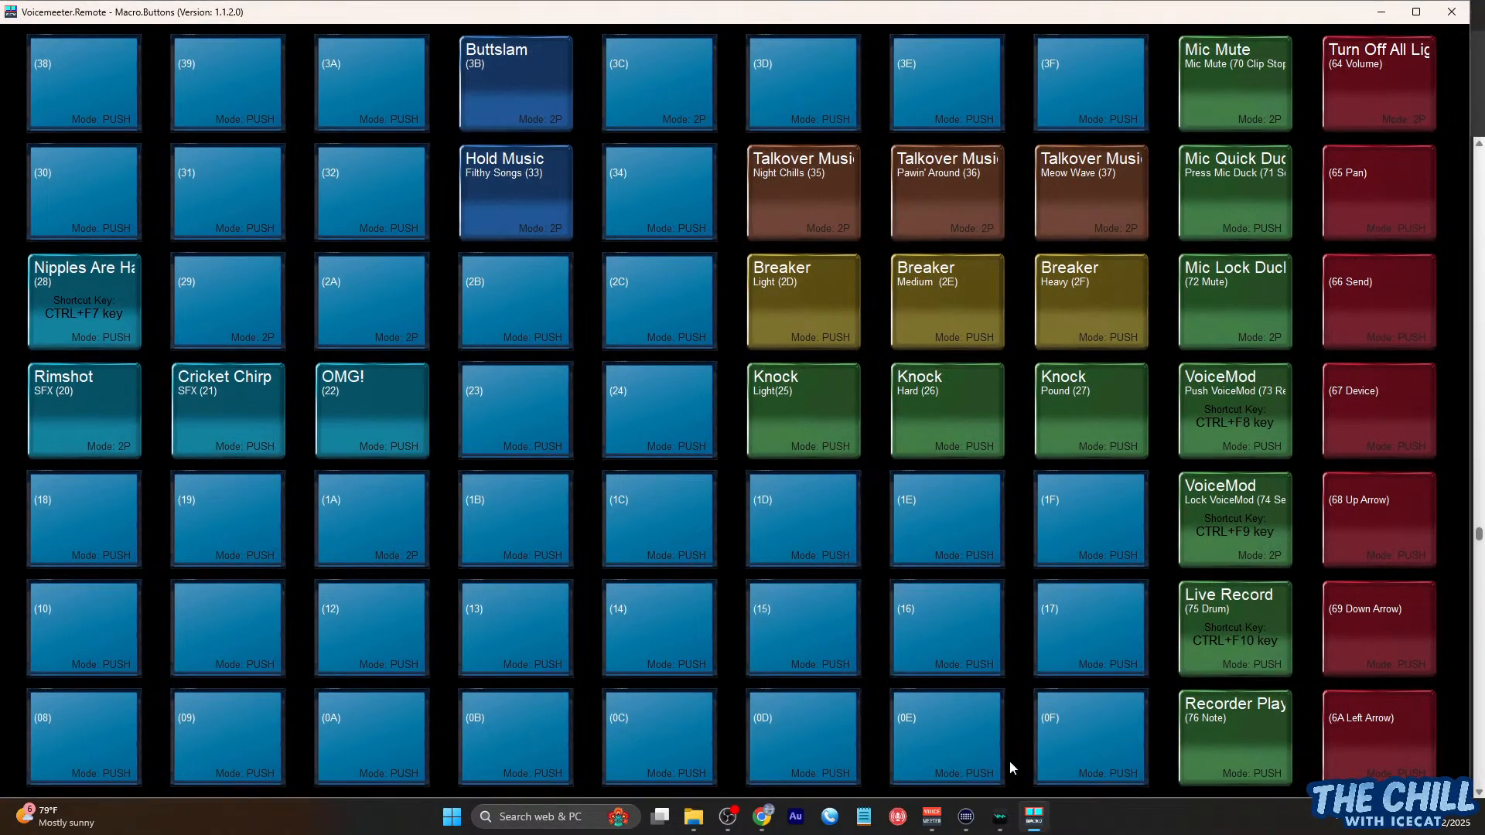
right_click(1211, 743)
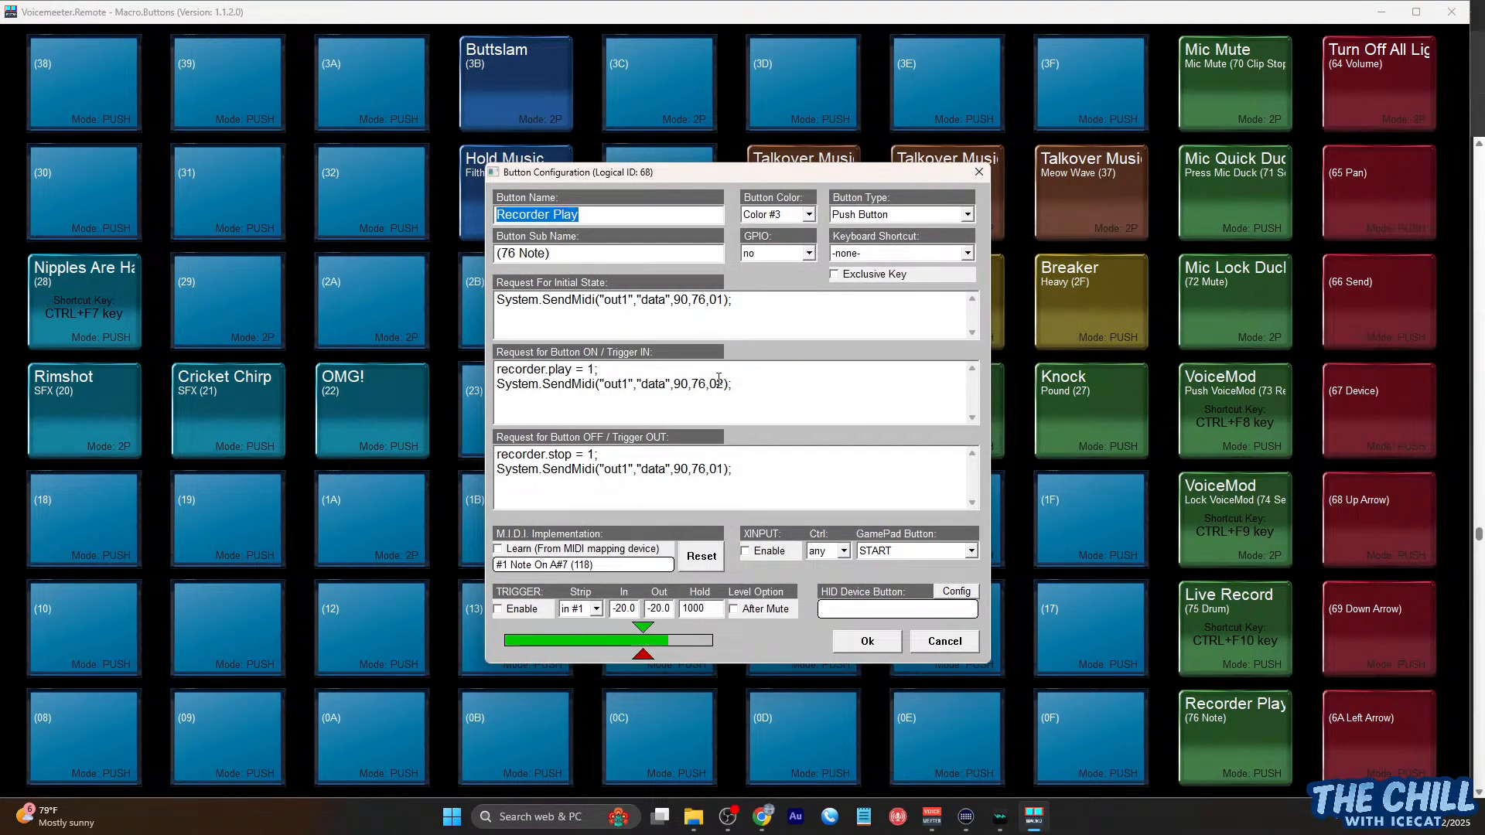
left_click(763, 370)
key("Return")
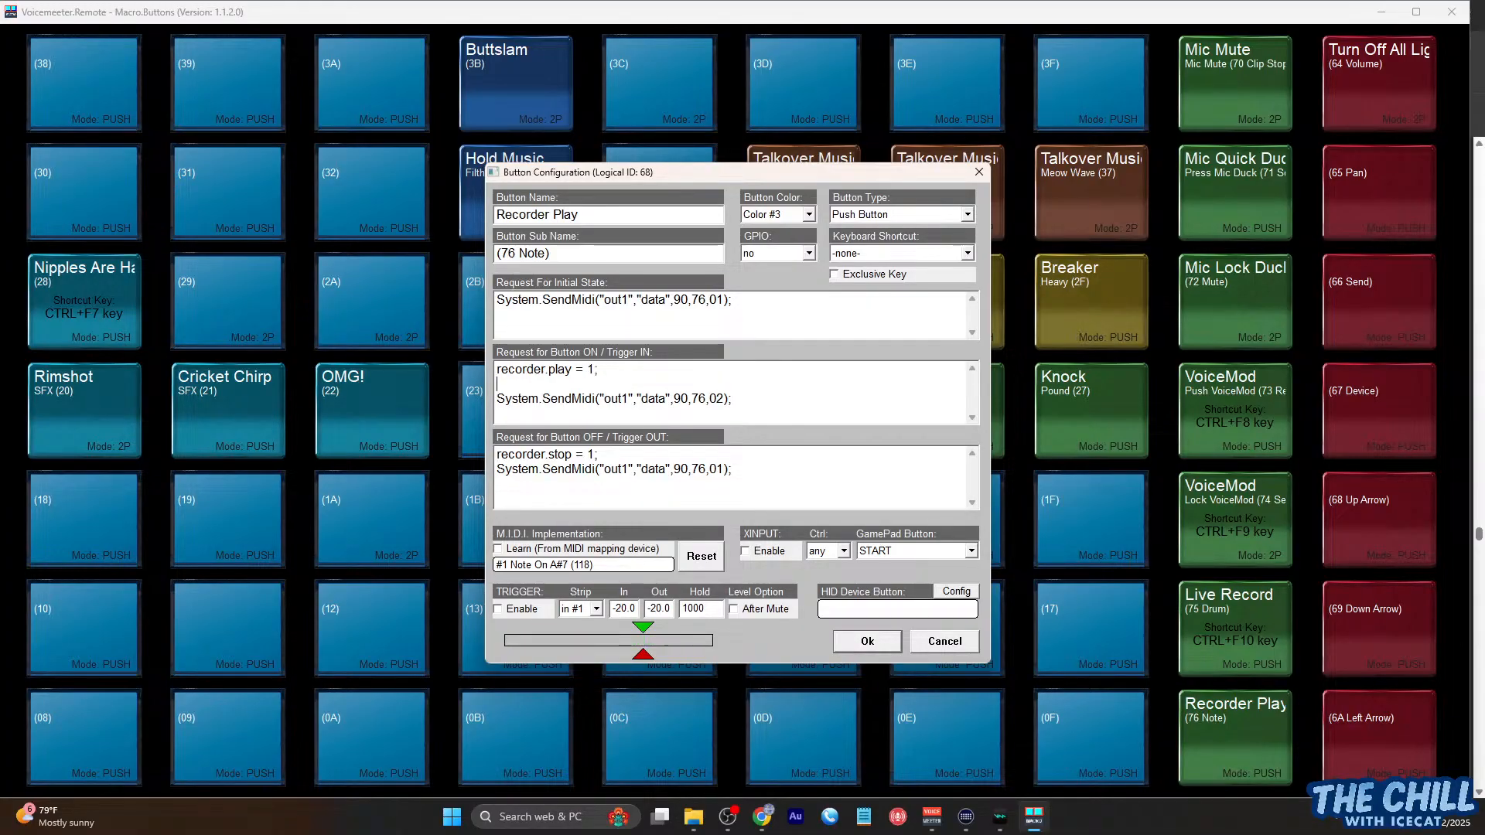
type("Record.stop = 1; Recorder.mode.Loop = 0;")
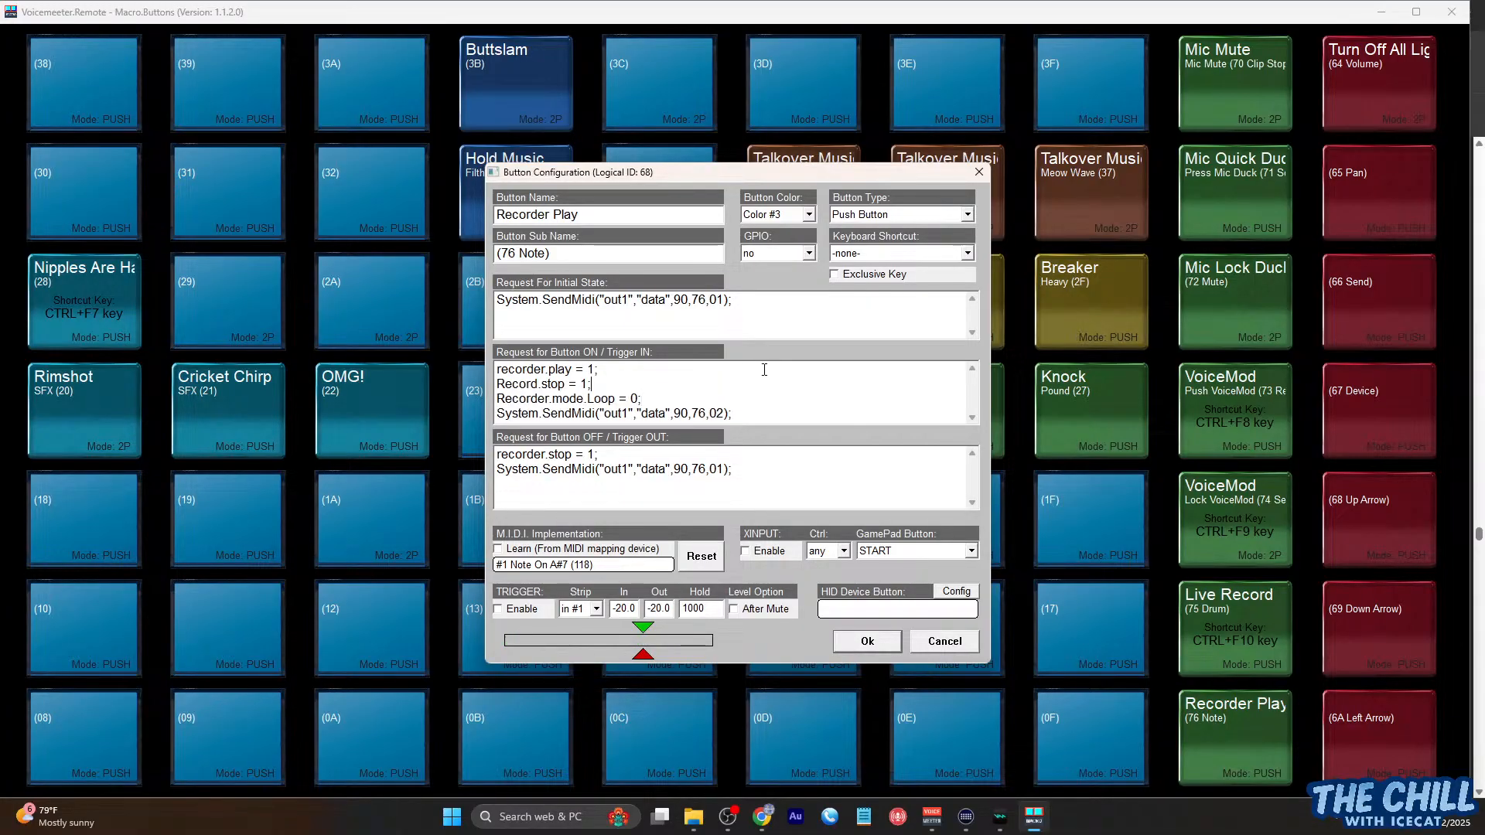
key("shift+Left")
key("shift+Left")
key("shift+Left")
key("shift+Left")
key("shift+Left")
key("shift+Left")
key("shift+Left")
key("shift+Left")
key("shift+Left")
key("shift+Left")
key("shift+Left")
key("shift+Left")
key("shift+Left")
key("shift+Left")
key("shift+Left")
key("shift+Left")
key("Delete")
key("Delete")
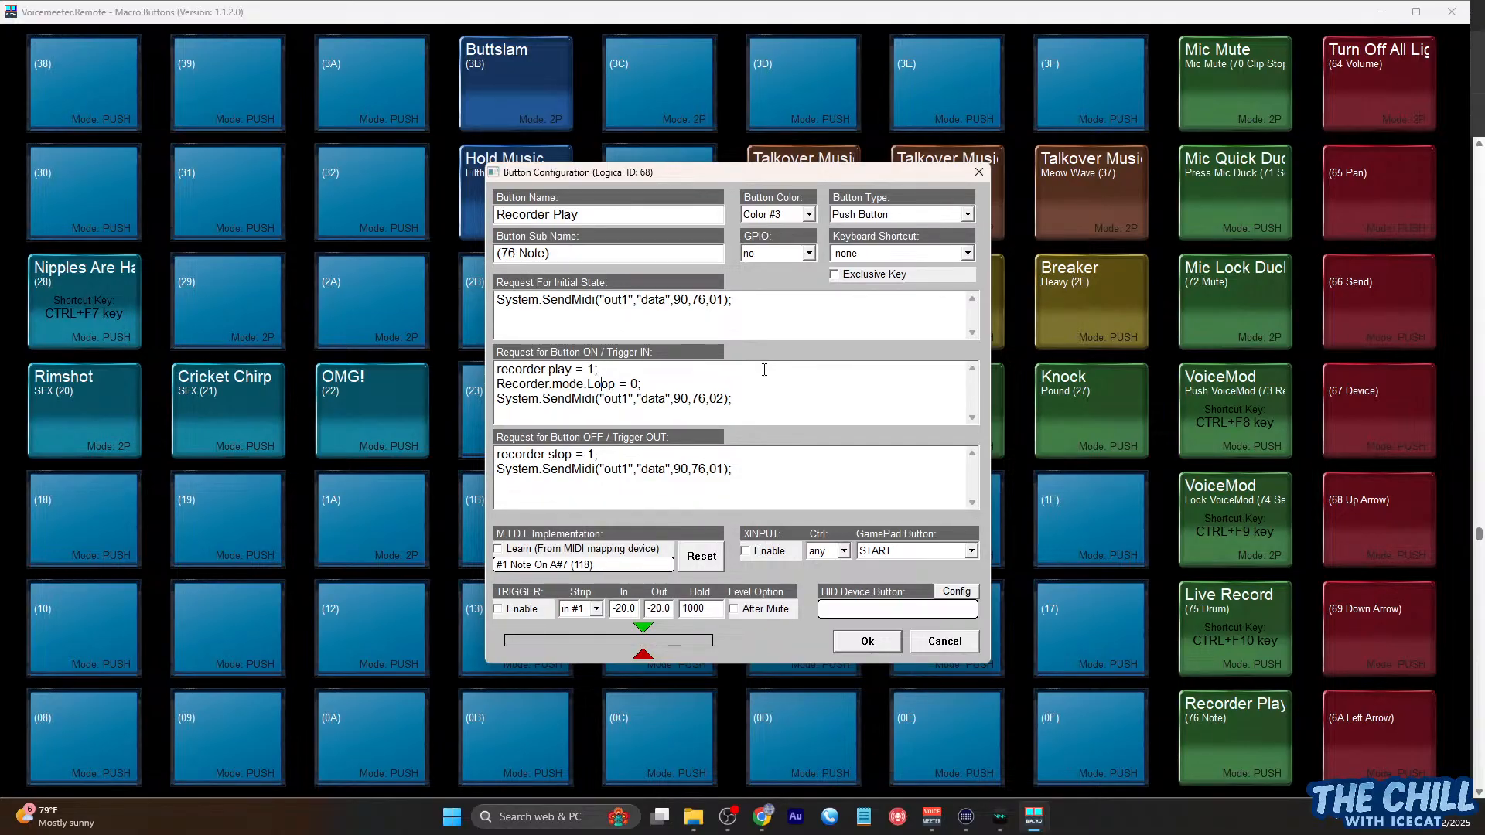
key("End")
key("BackSpace")
key("BackSpace")
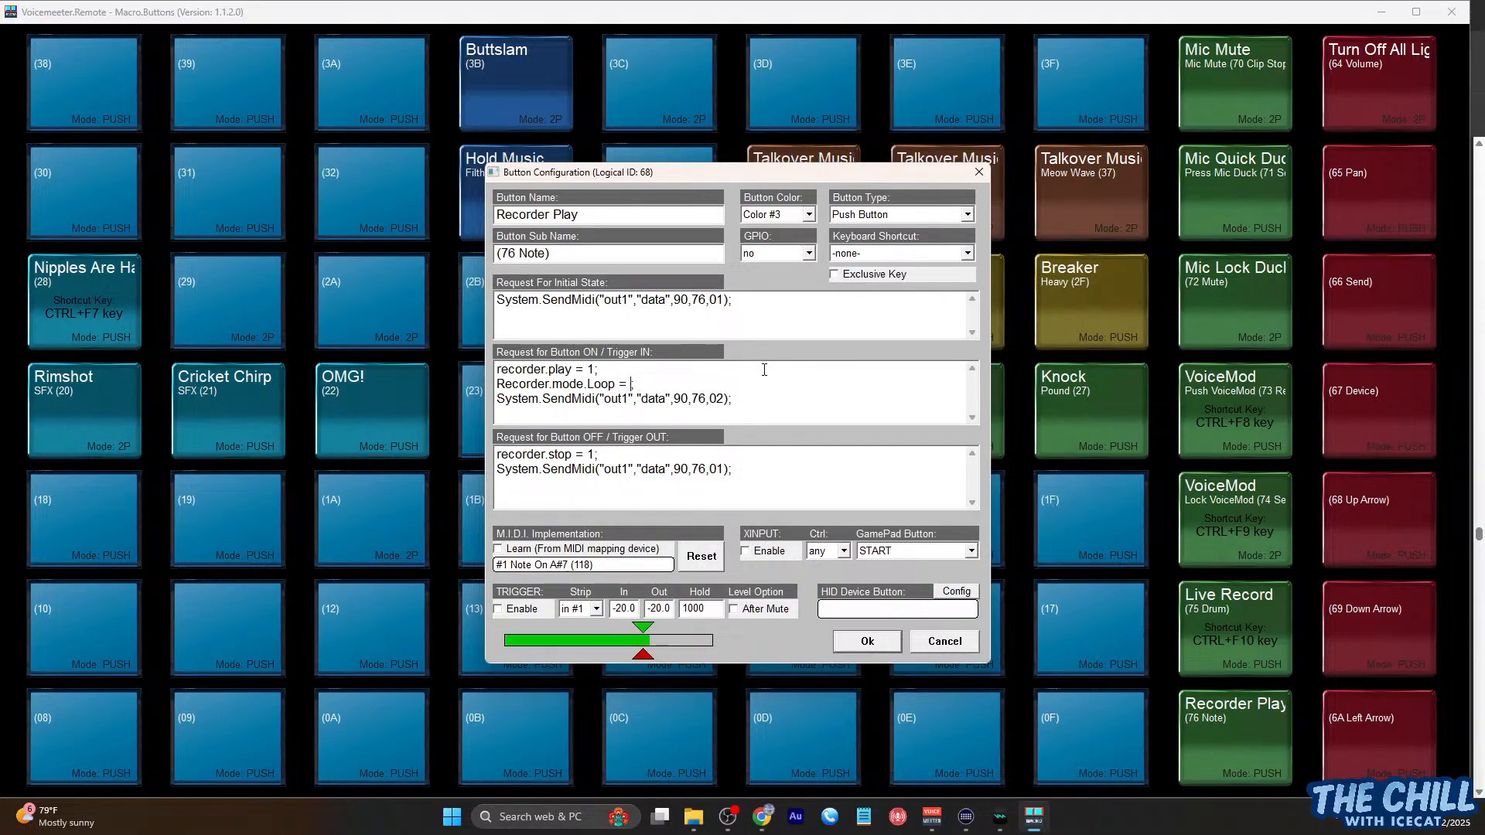
type("1;")
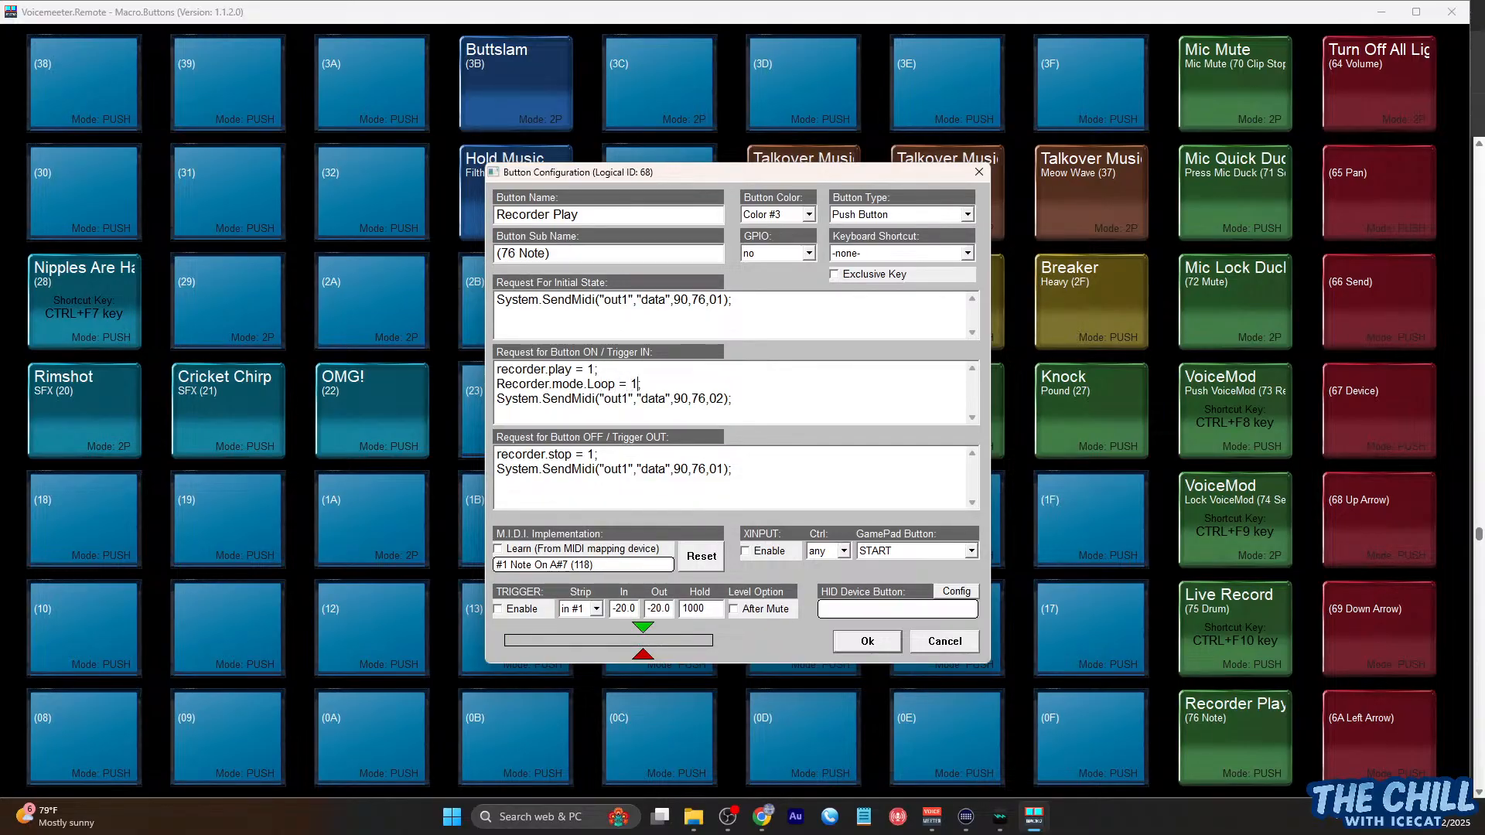
Add the line Recorder.mode.Loop = 0; below recorder.stop in Recorder Play's OFF request and save the button configuration
left_click(753, 453)
key("Return")
type("Record.stop = 1;")
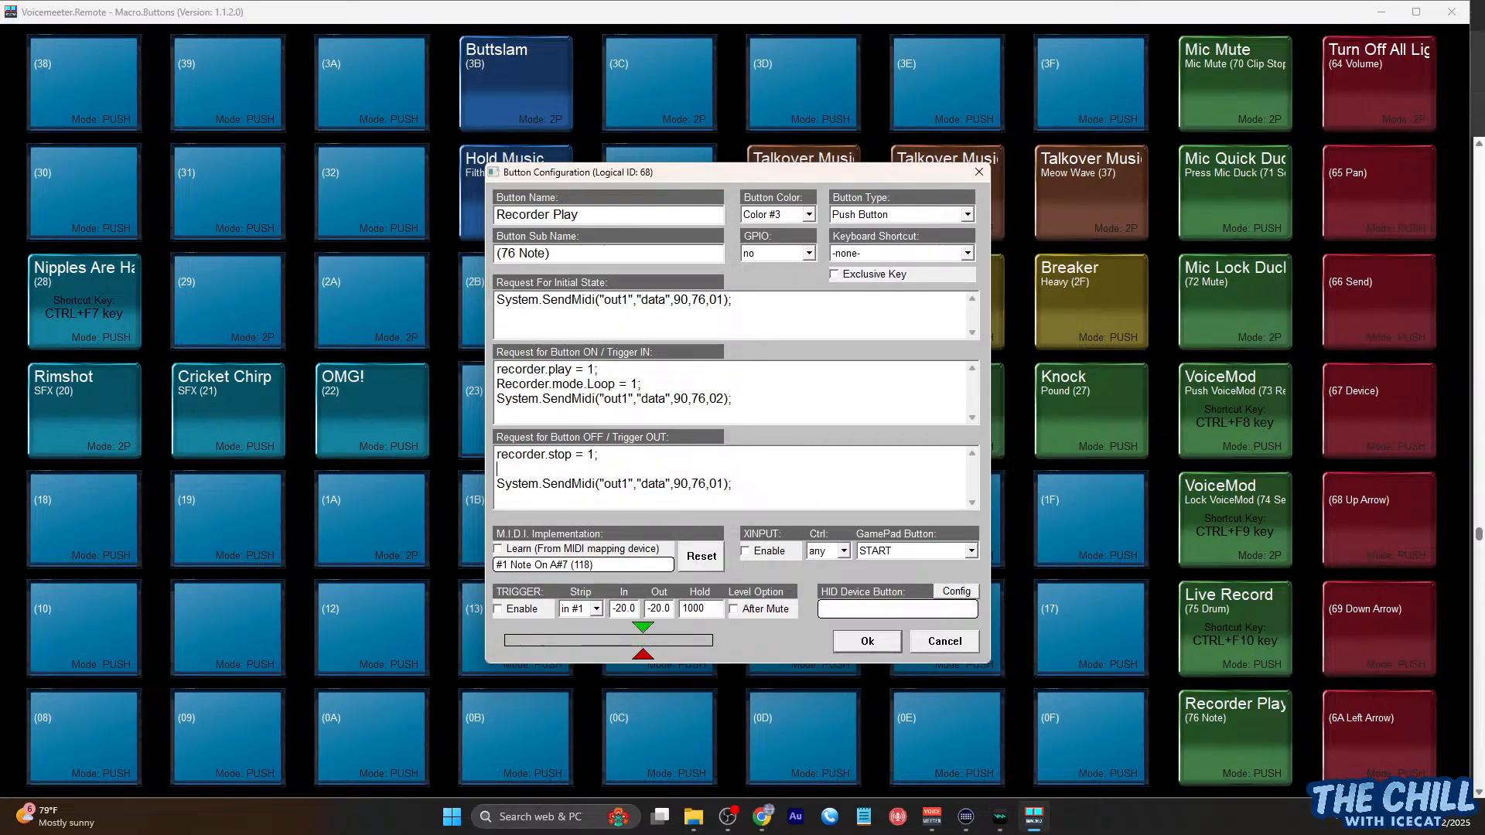
key("Return")
type("Recorder.mode.Loop = 0;")
key("Up")
key("shift+Left")
key("shift+Left")
key("shift+Left")
key("shift+Left")
key("shift+Left")
key("shift+Left")
key("shift+Left")
key("shift+Left")
key("shift+Left")
key("shift+Left")
key("shift+Left")
key("shift+Left")
key("shift+Left")
key("shift+Left")
key("shift+Left")
key("shift+Left")
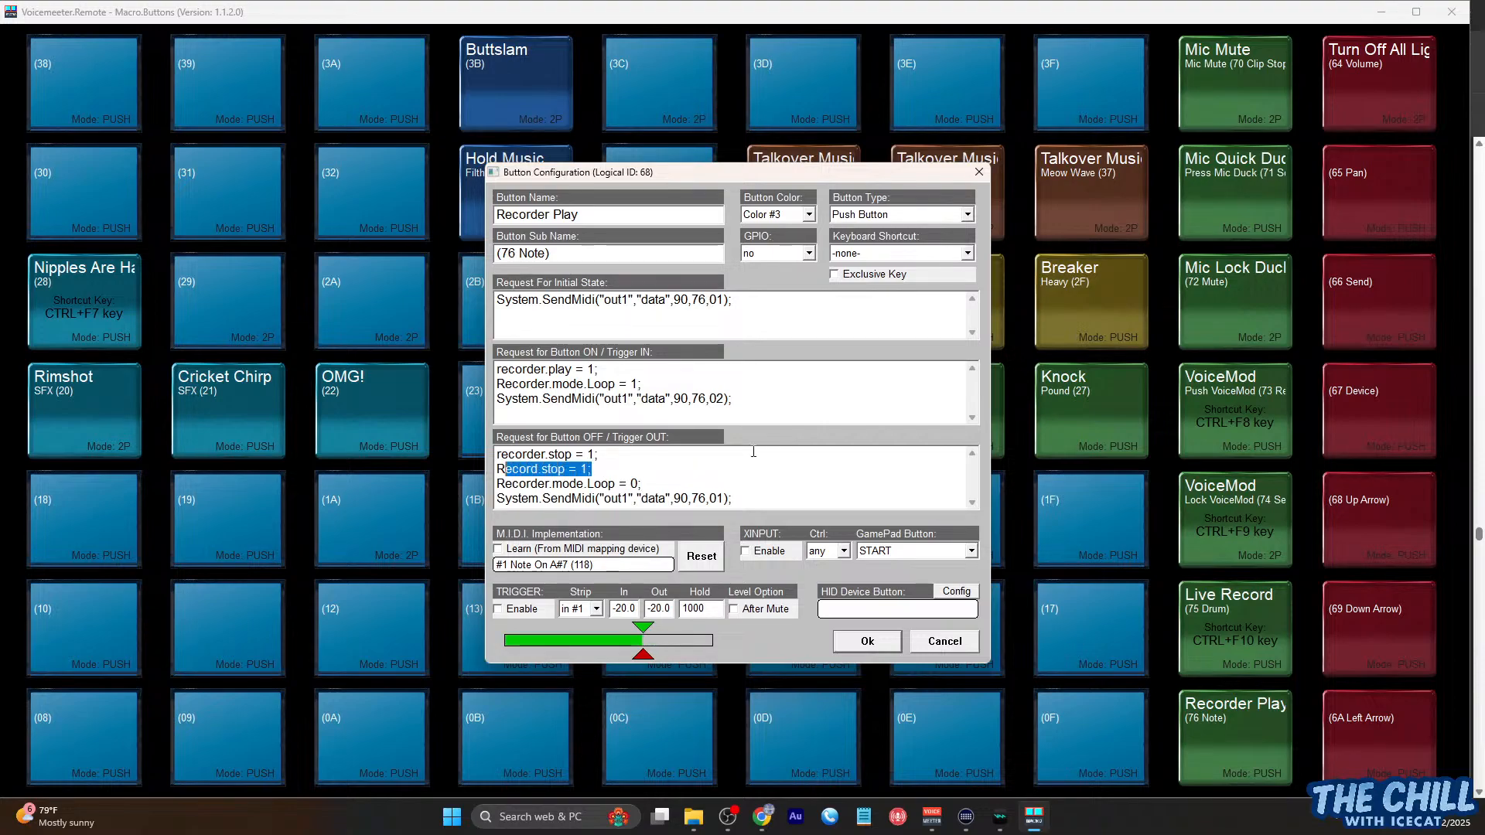
key("BackSpace")
key("BackSpace")
key("Down")
key("End")
key("Left")
key("Left")
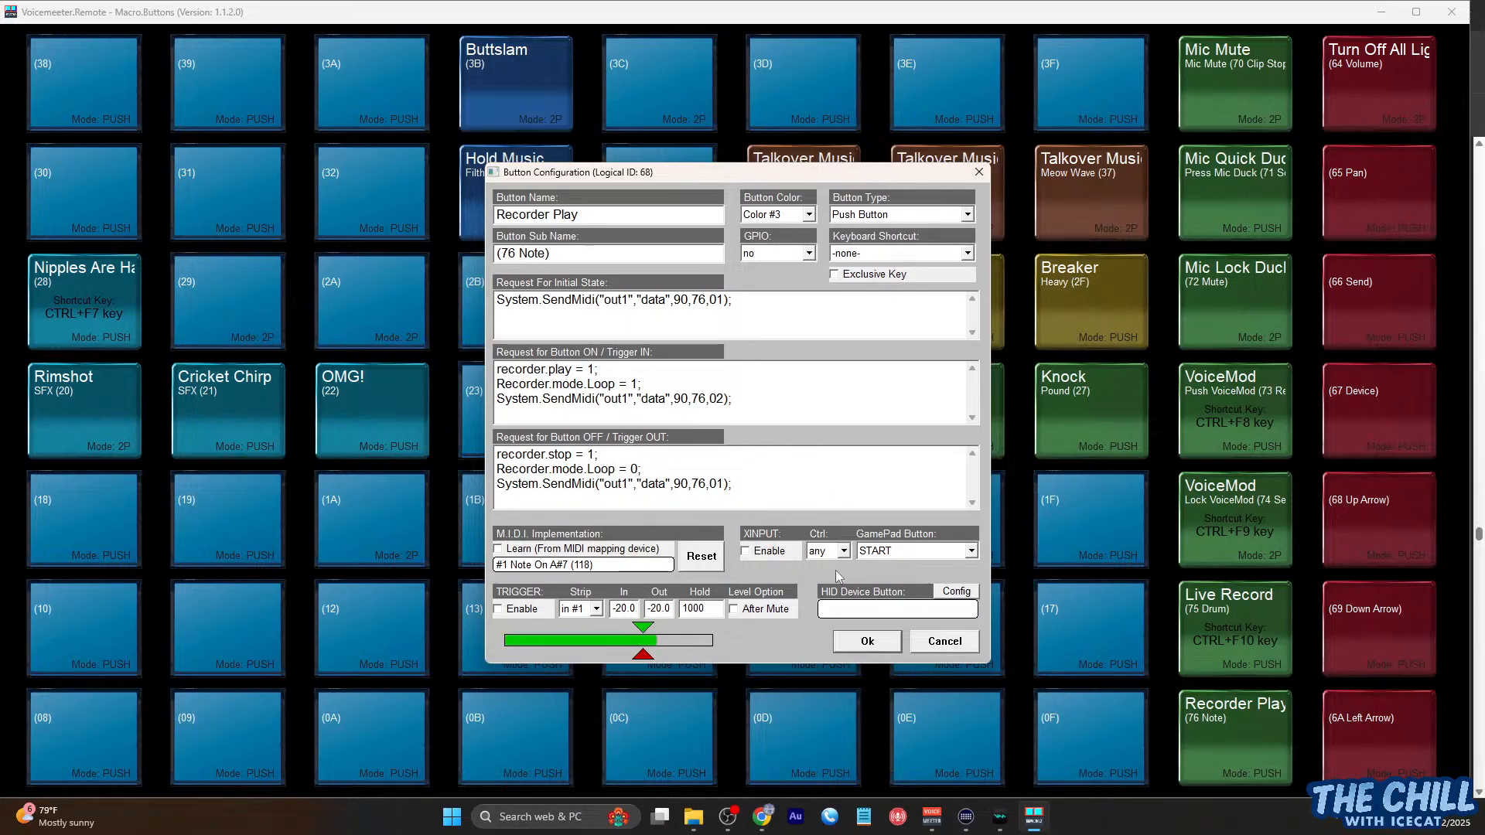
left_click(859, 643)
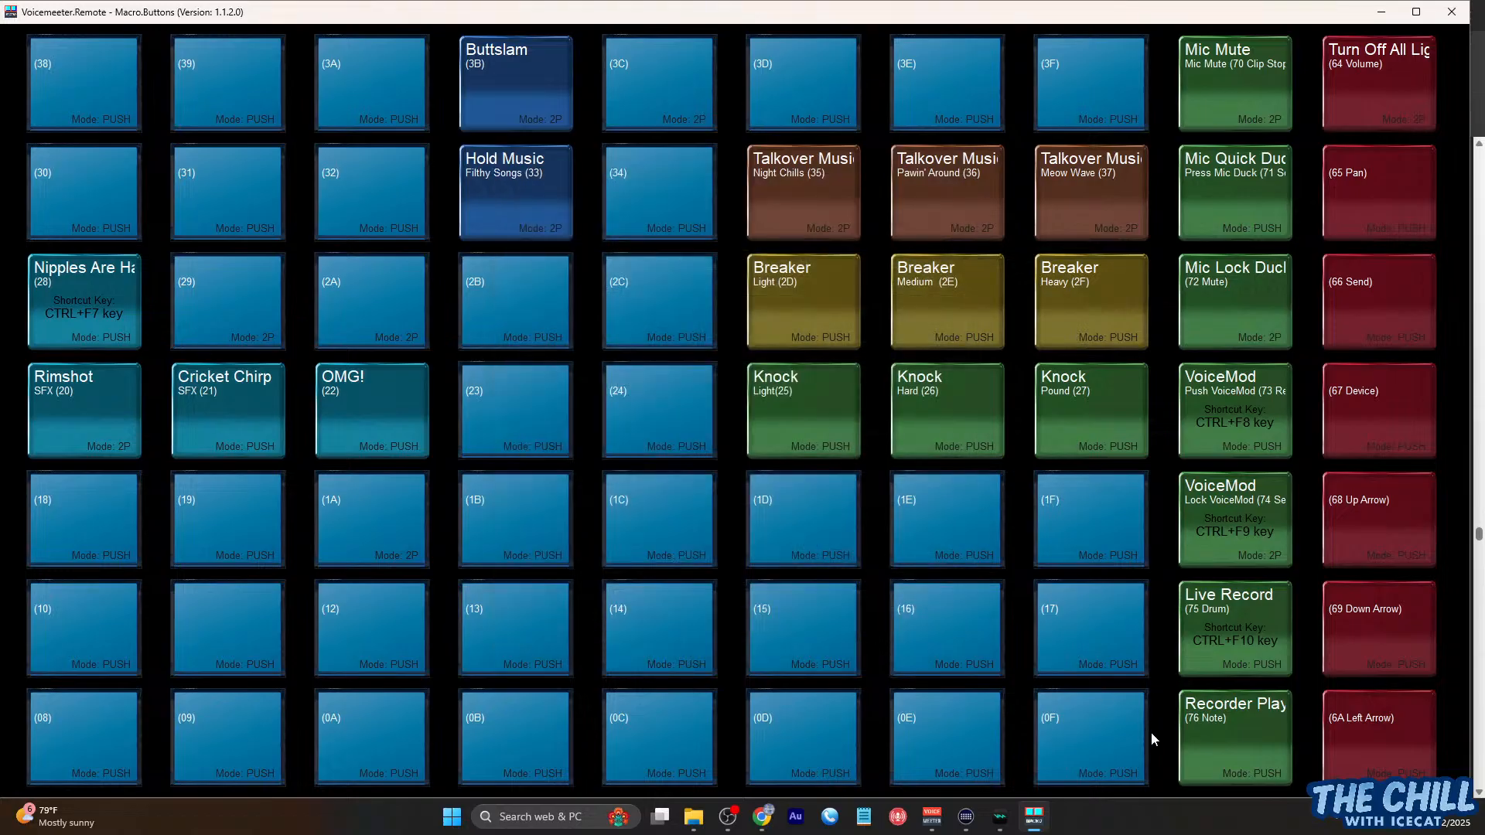
Recheck the loop commands in the Recorder Play button's configuration, closing it without changes
right_click(1238, 728)
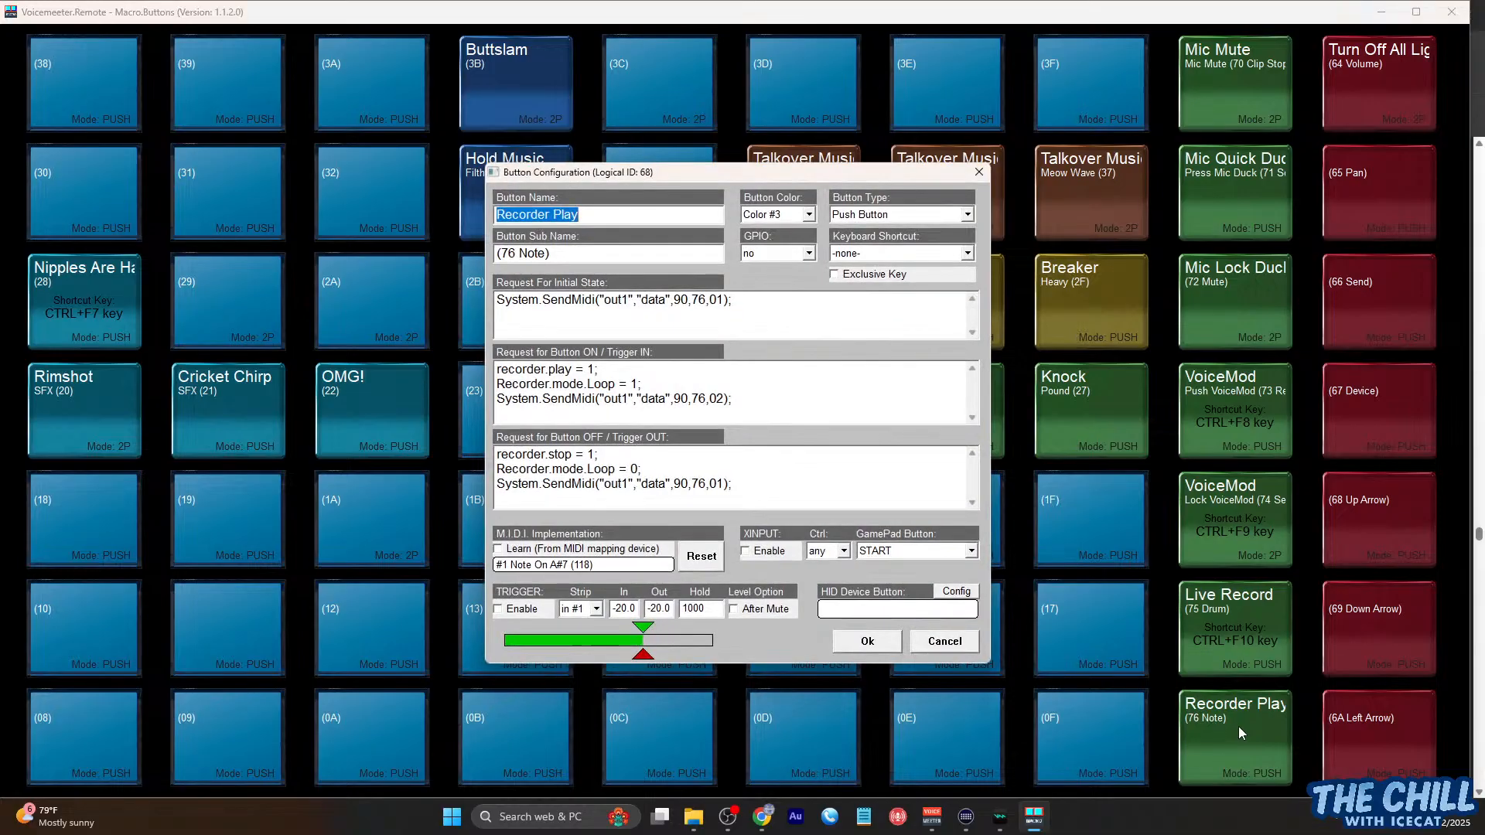
key("Escape")
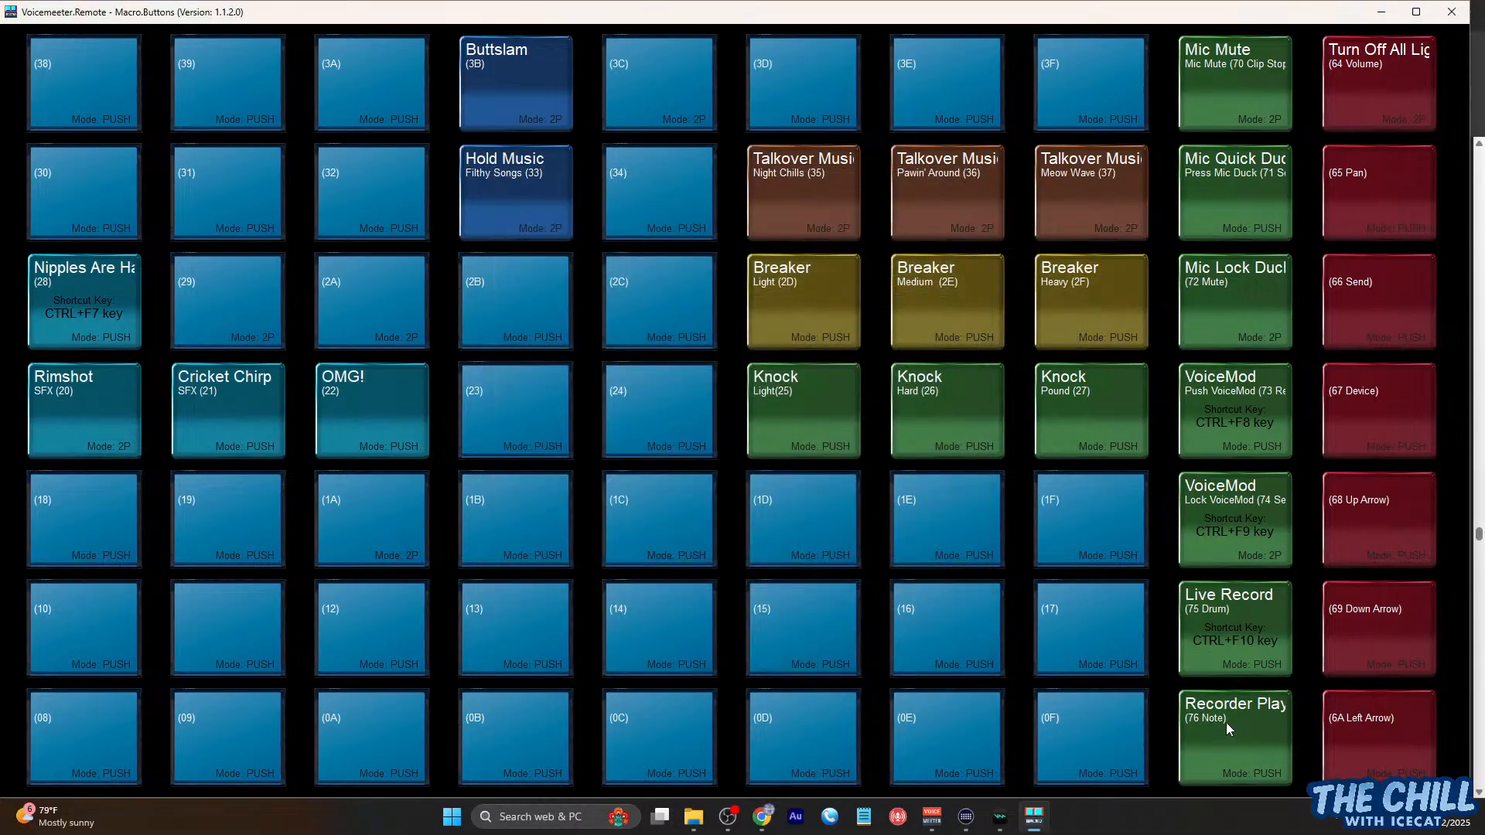
left_click(1229, 722)
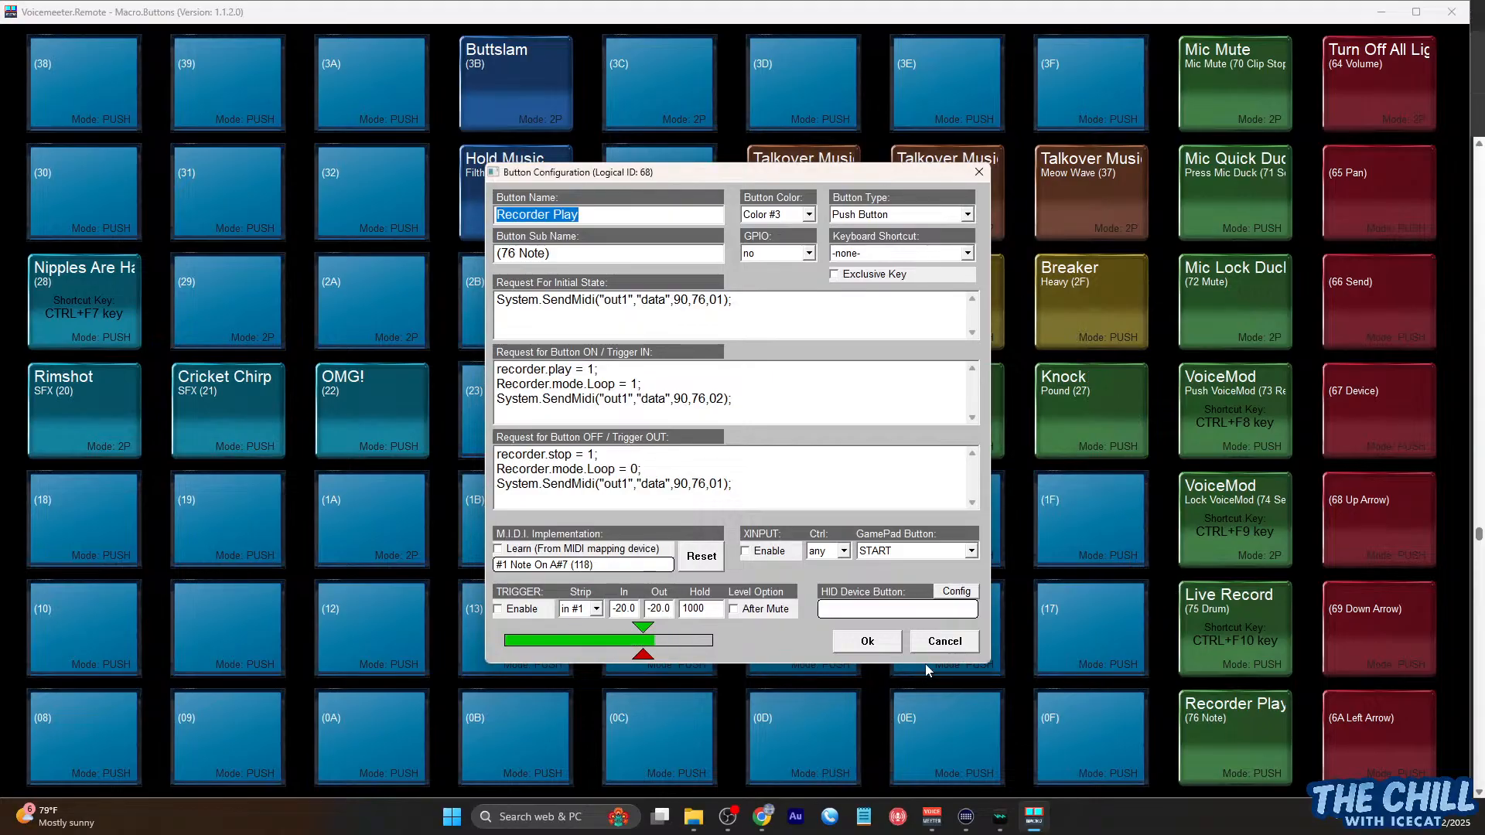
left_click(937, 643)
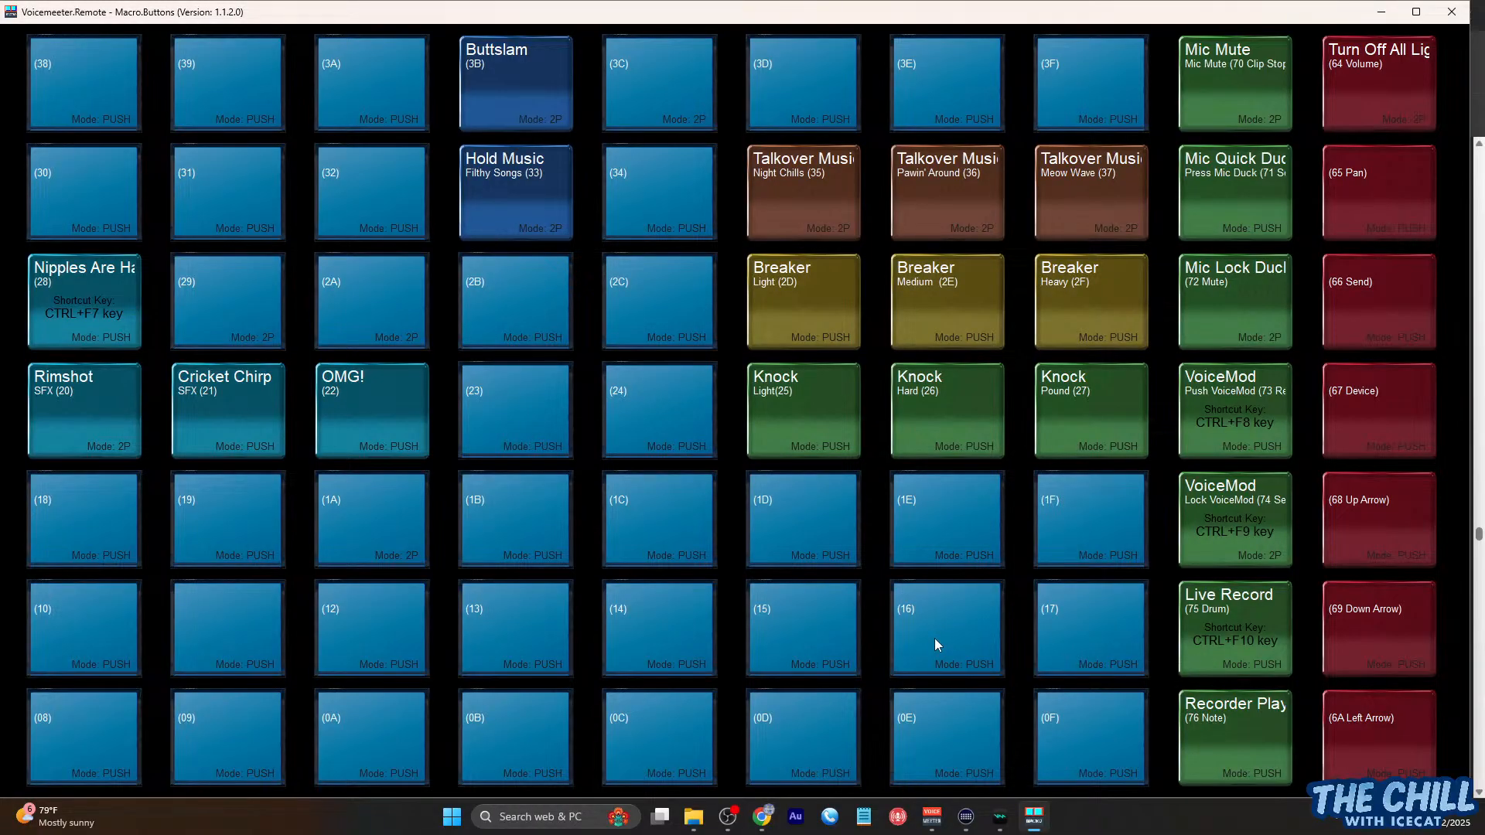
Minimize Macro Buttons and review the strip, bus, FX, system settings and Tape Recorder parameter tables in the Voicemeeter Potato manual
left_click(1381, 12)
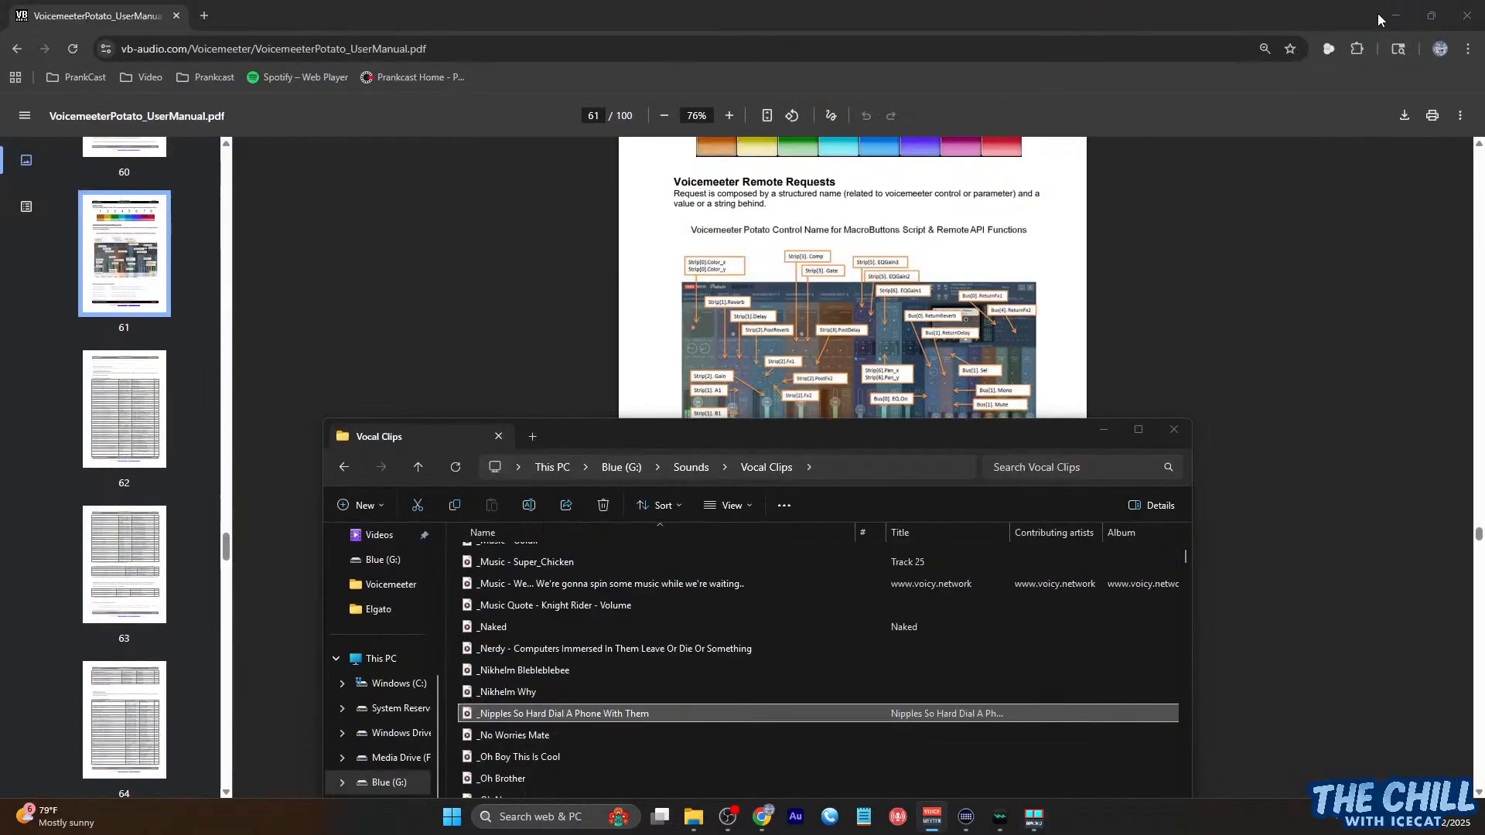
left_click(1083, 249)
scroll(1083, 248, "down", 10)
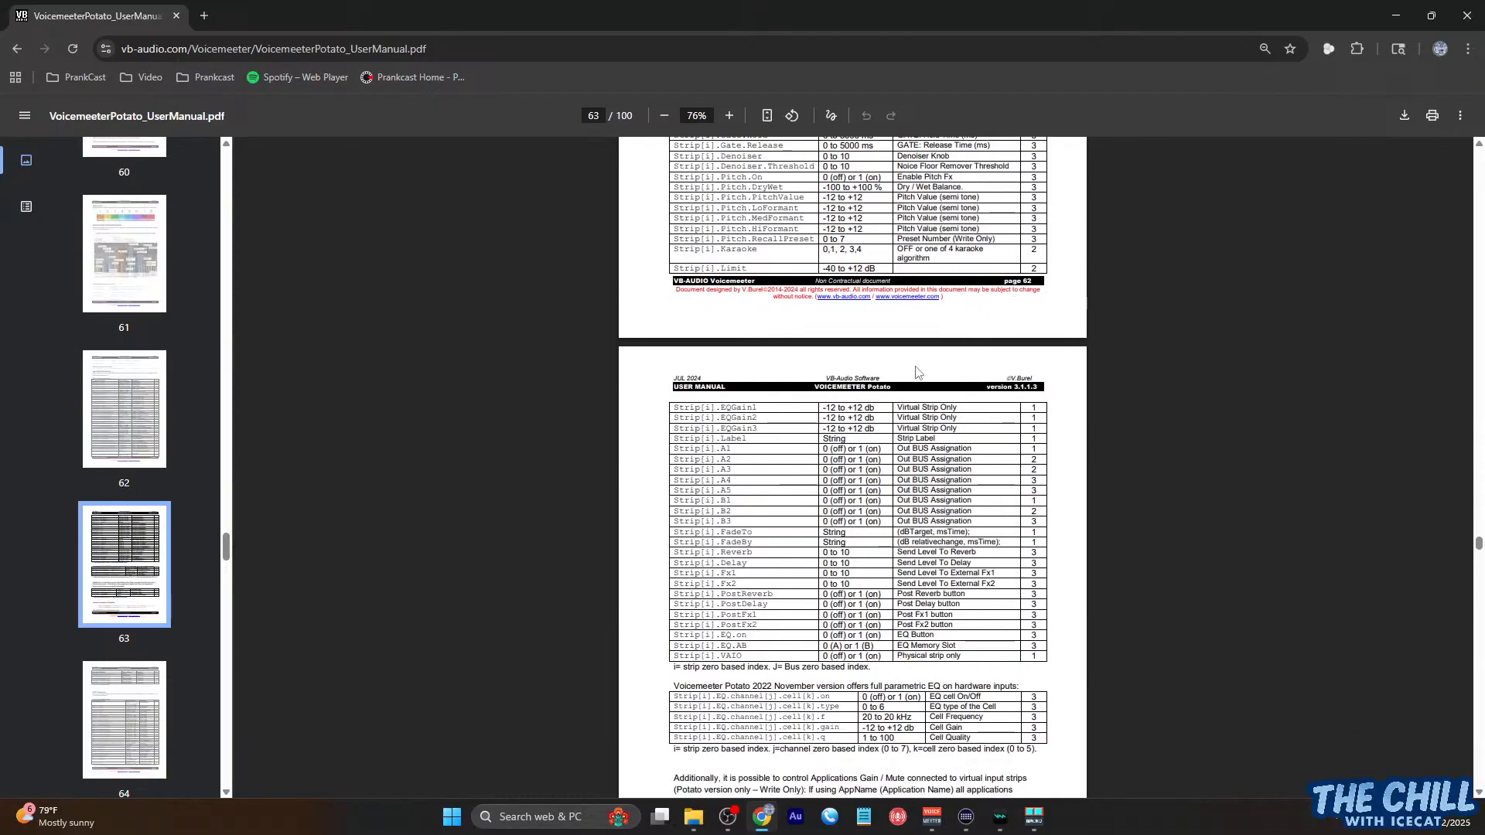
scroll(914, 374, "down", 8)
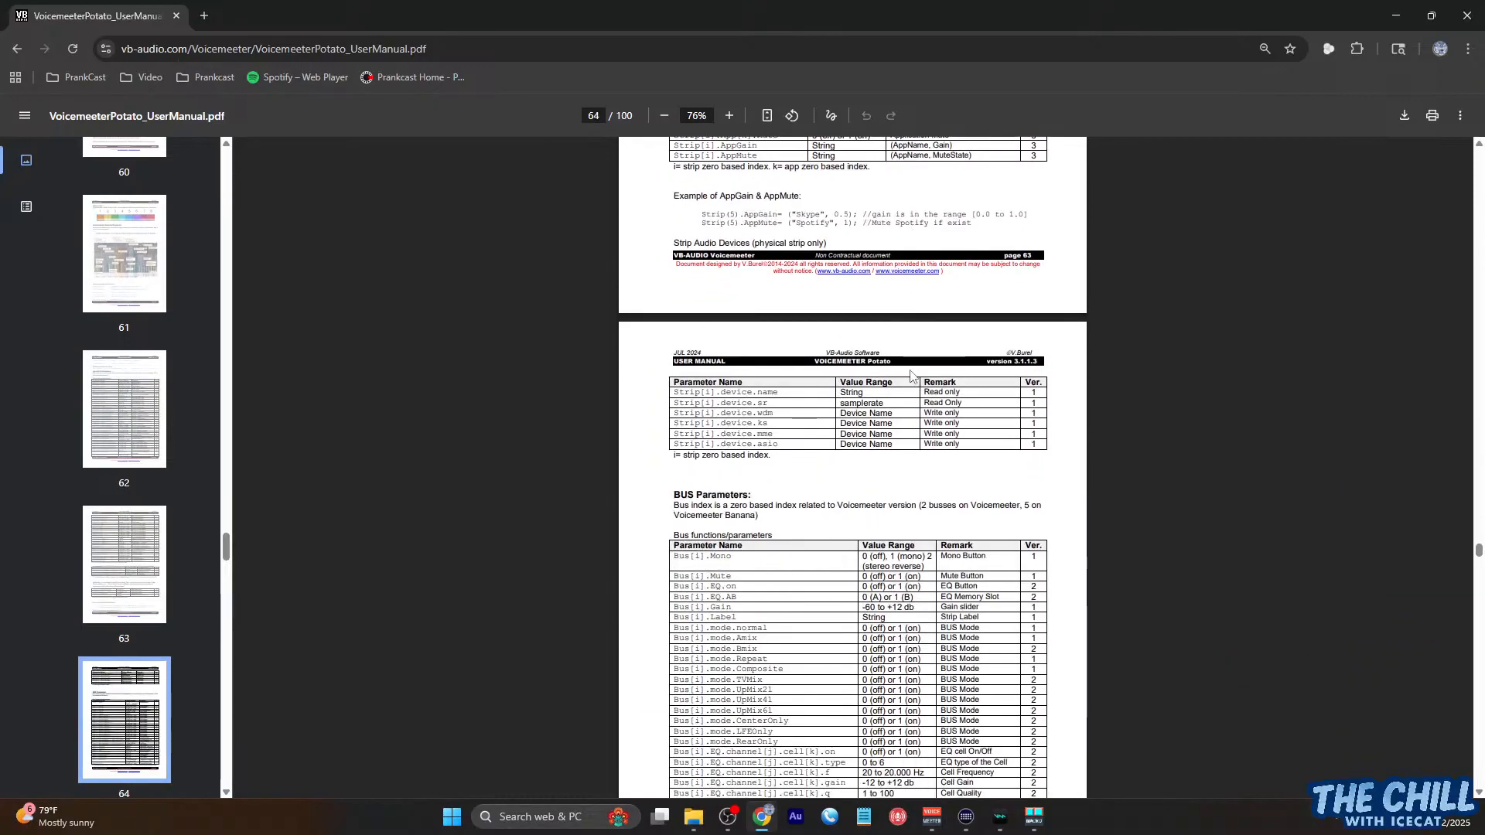
scroll(910, 376, "down", 6)
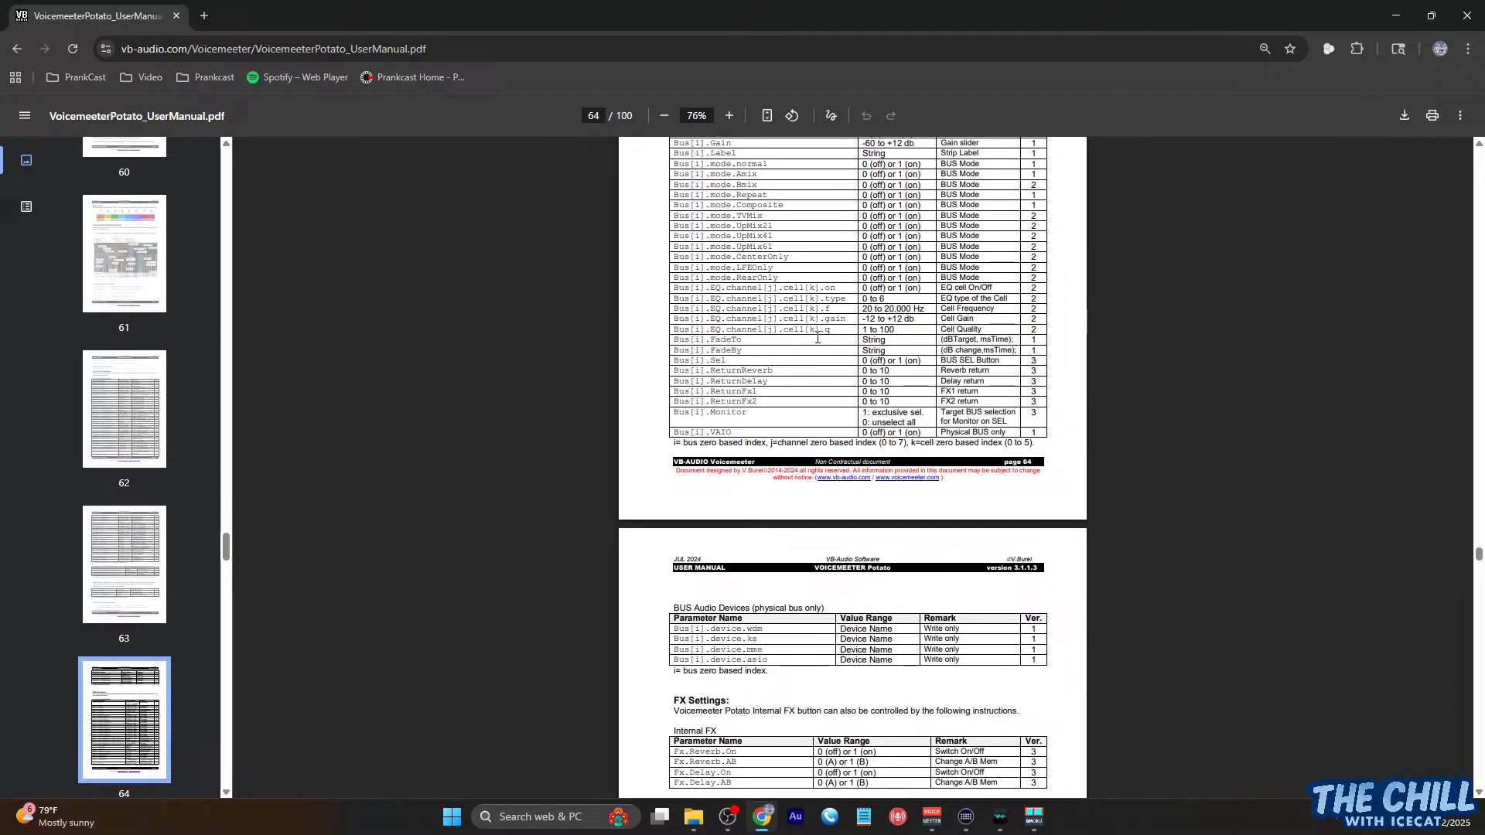
scroll(817, 338, "down", 4)
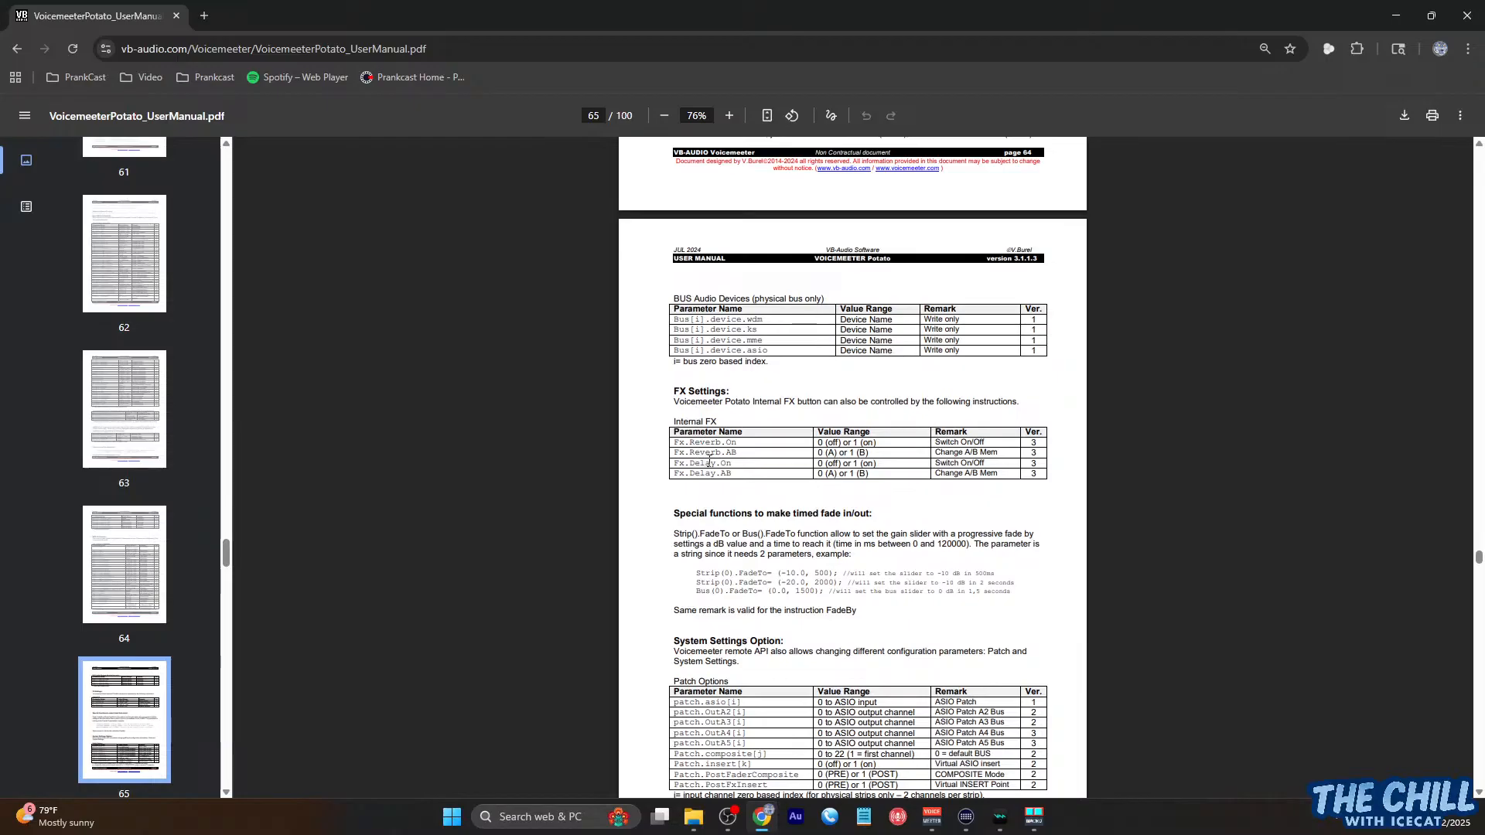
scroll(709, 461, "down", 4)
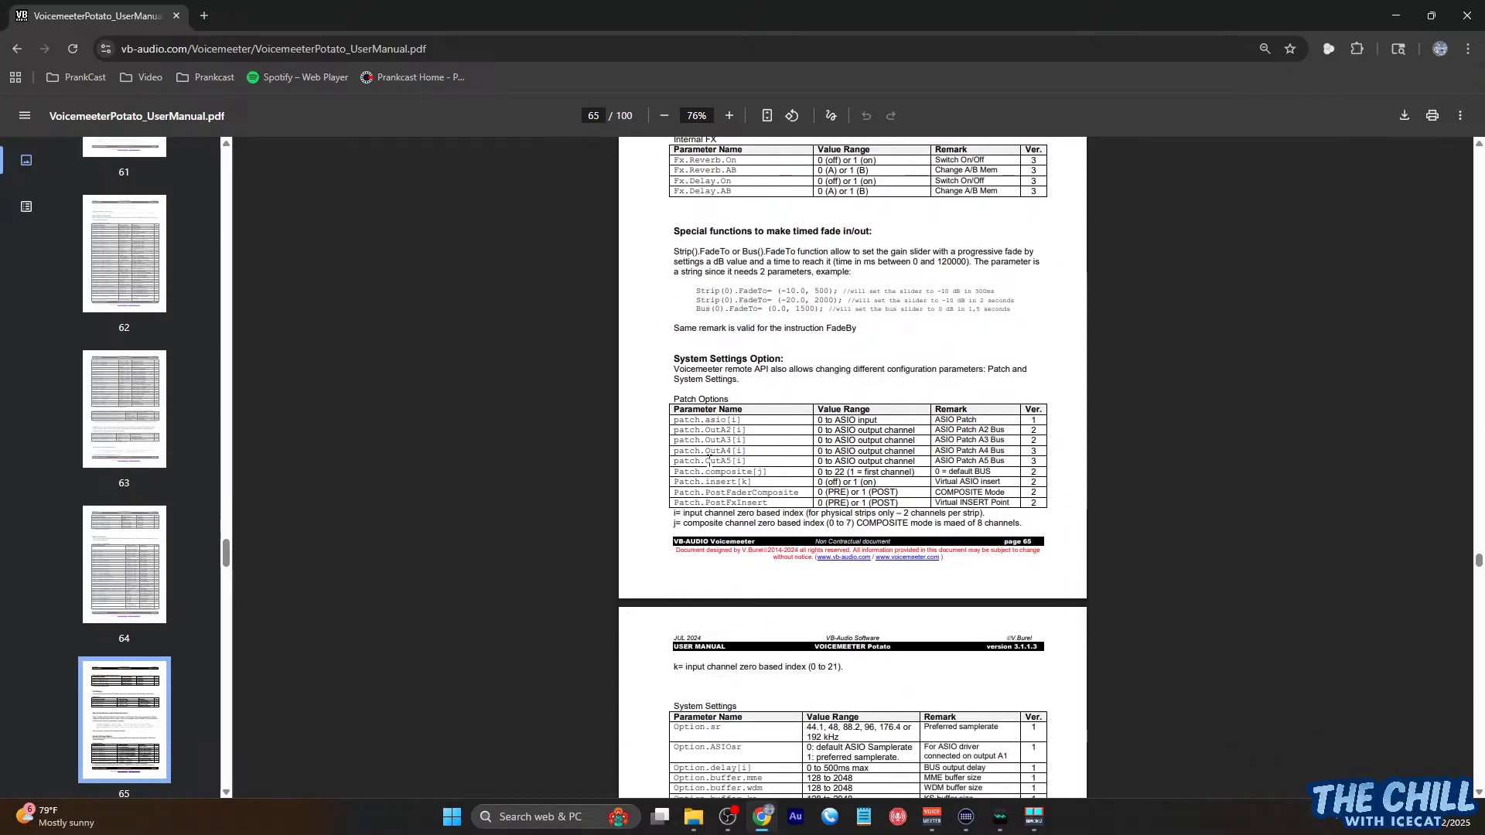
scroll(709, 461, "down", 3)
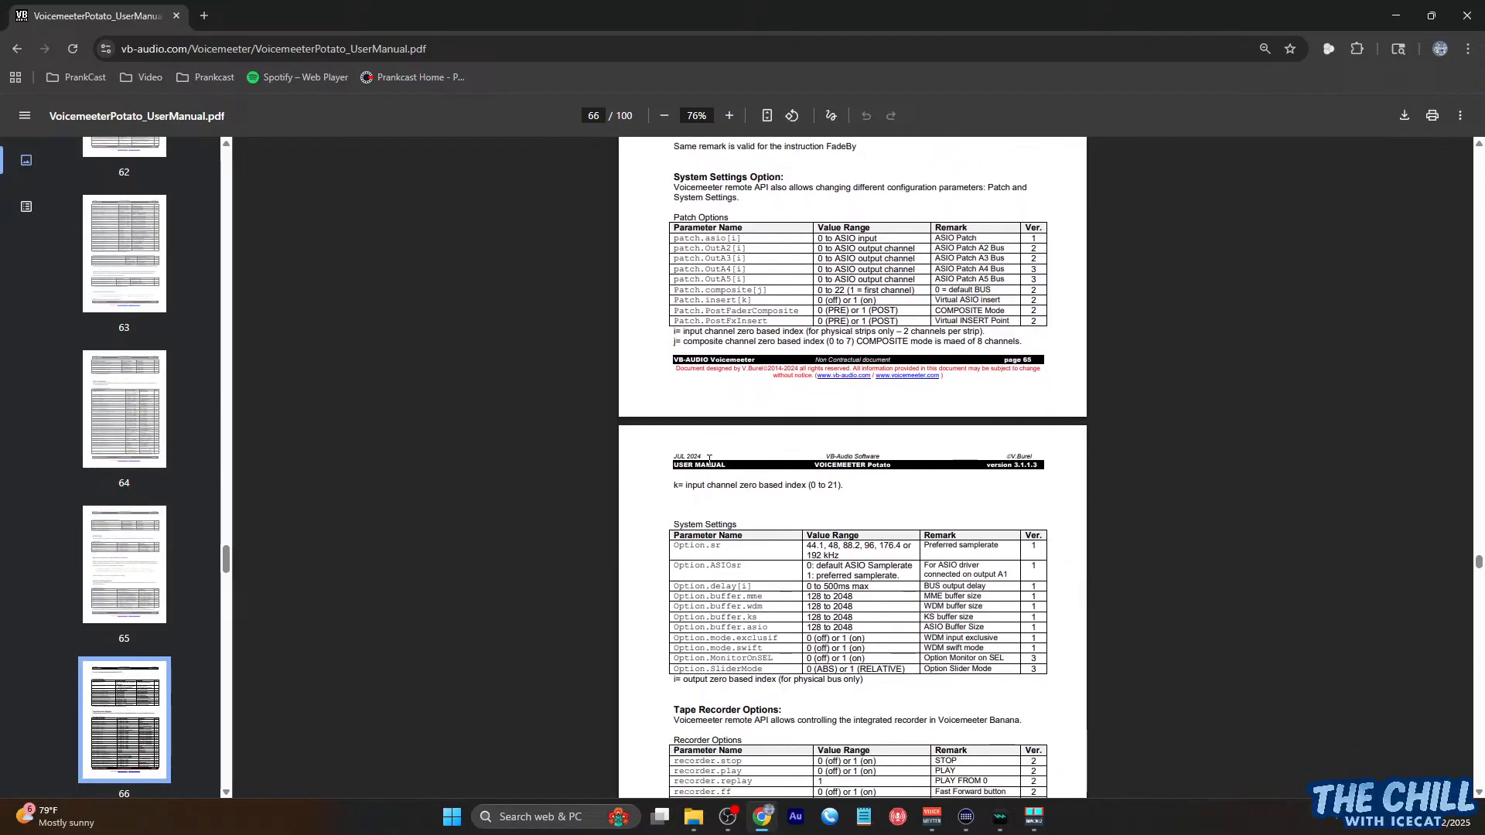
scroll(708, 462, "down", 2)
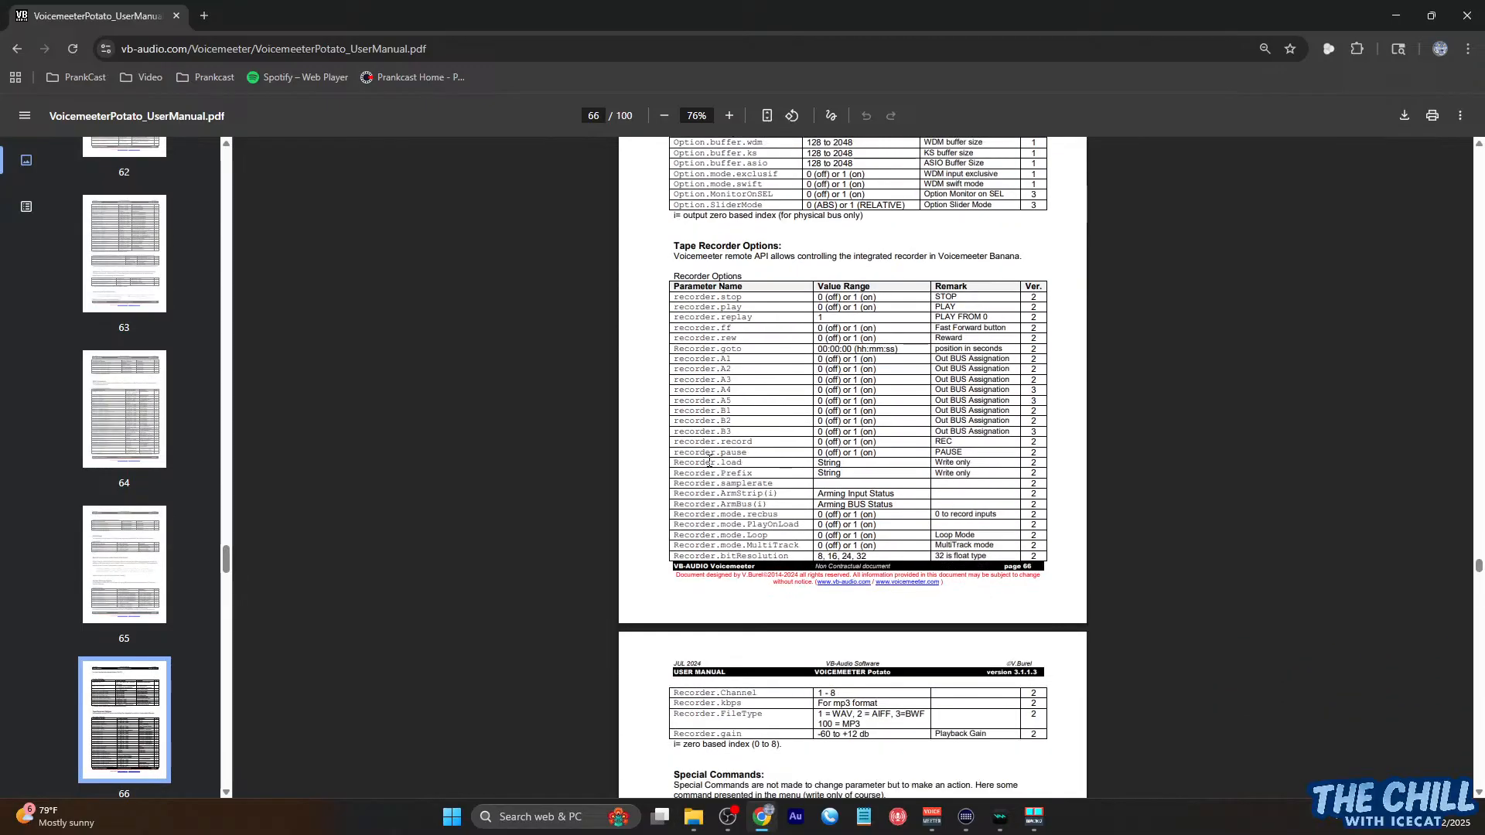
Examine the manual's sections on button interactions, Wait commands, VBAN options, auto ducking, HID Manager, GPIO and System Functions
scroll(709, 461, "down", 12)
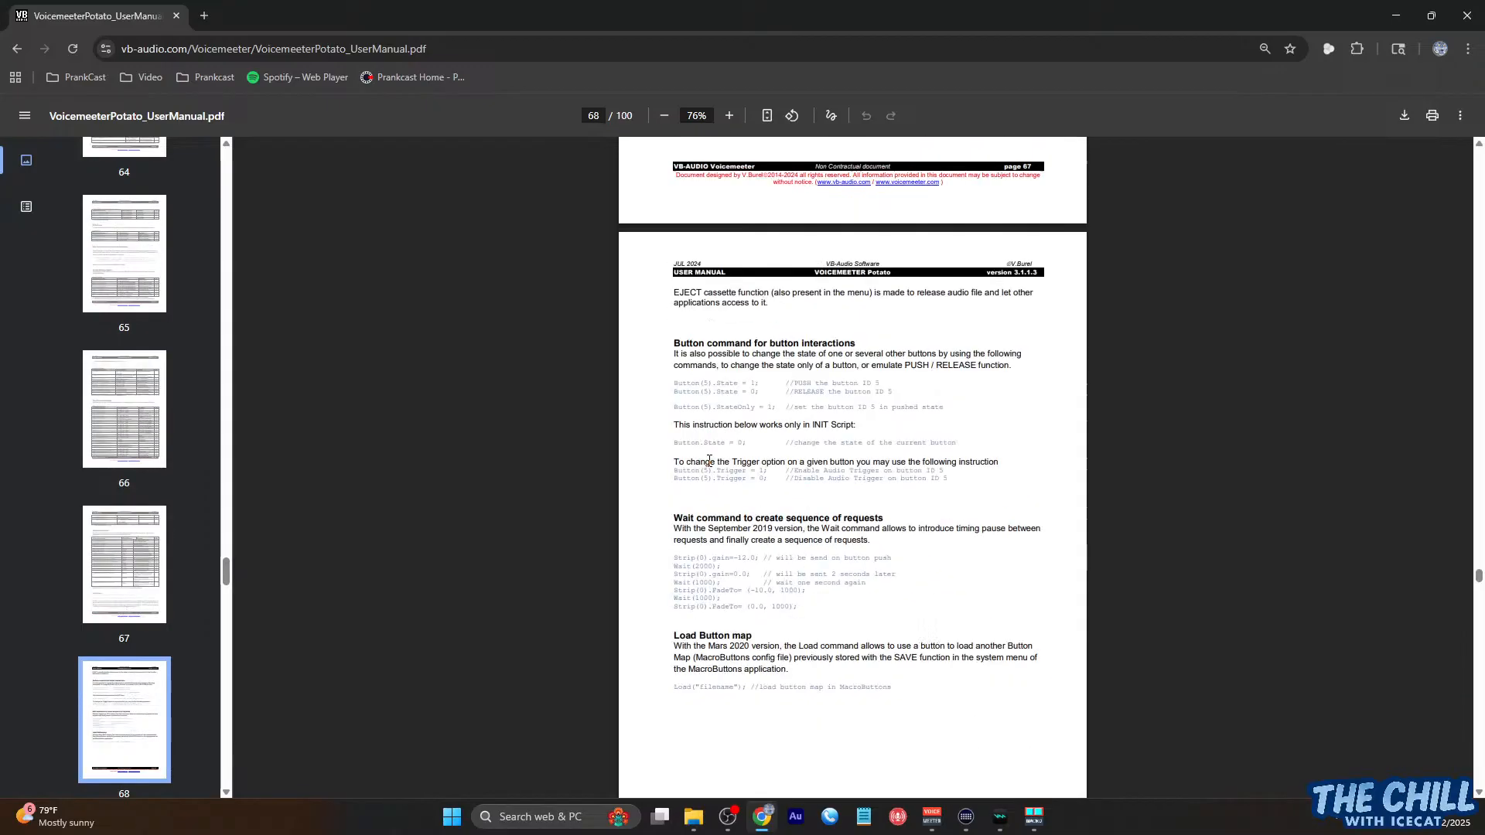
scroll(709, 462, "down", 1)
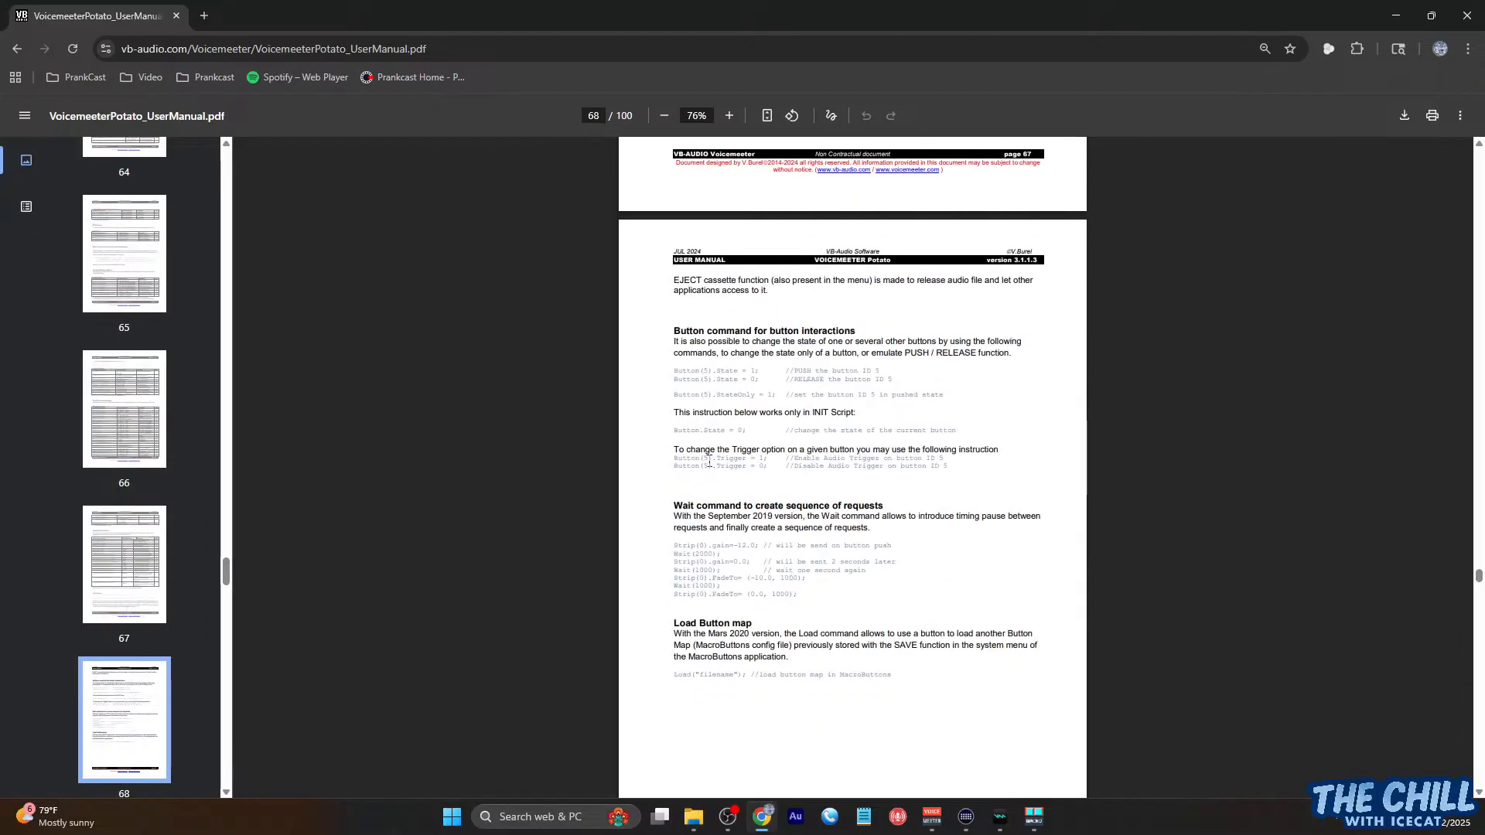
scroll(709, 461, "down", 6)
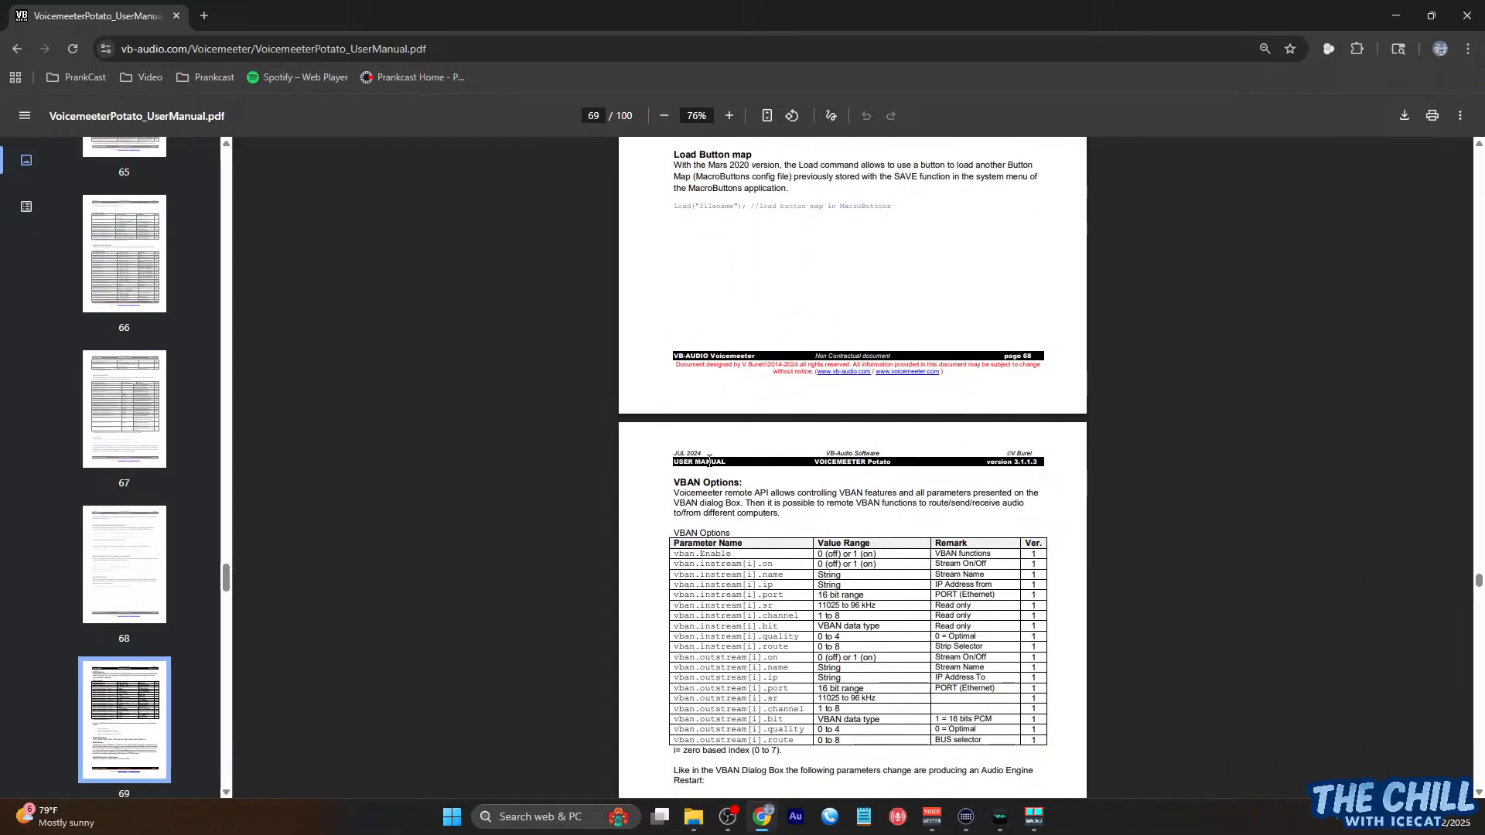
scroll(709, 462, "down", 5)
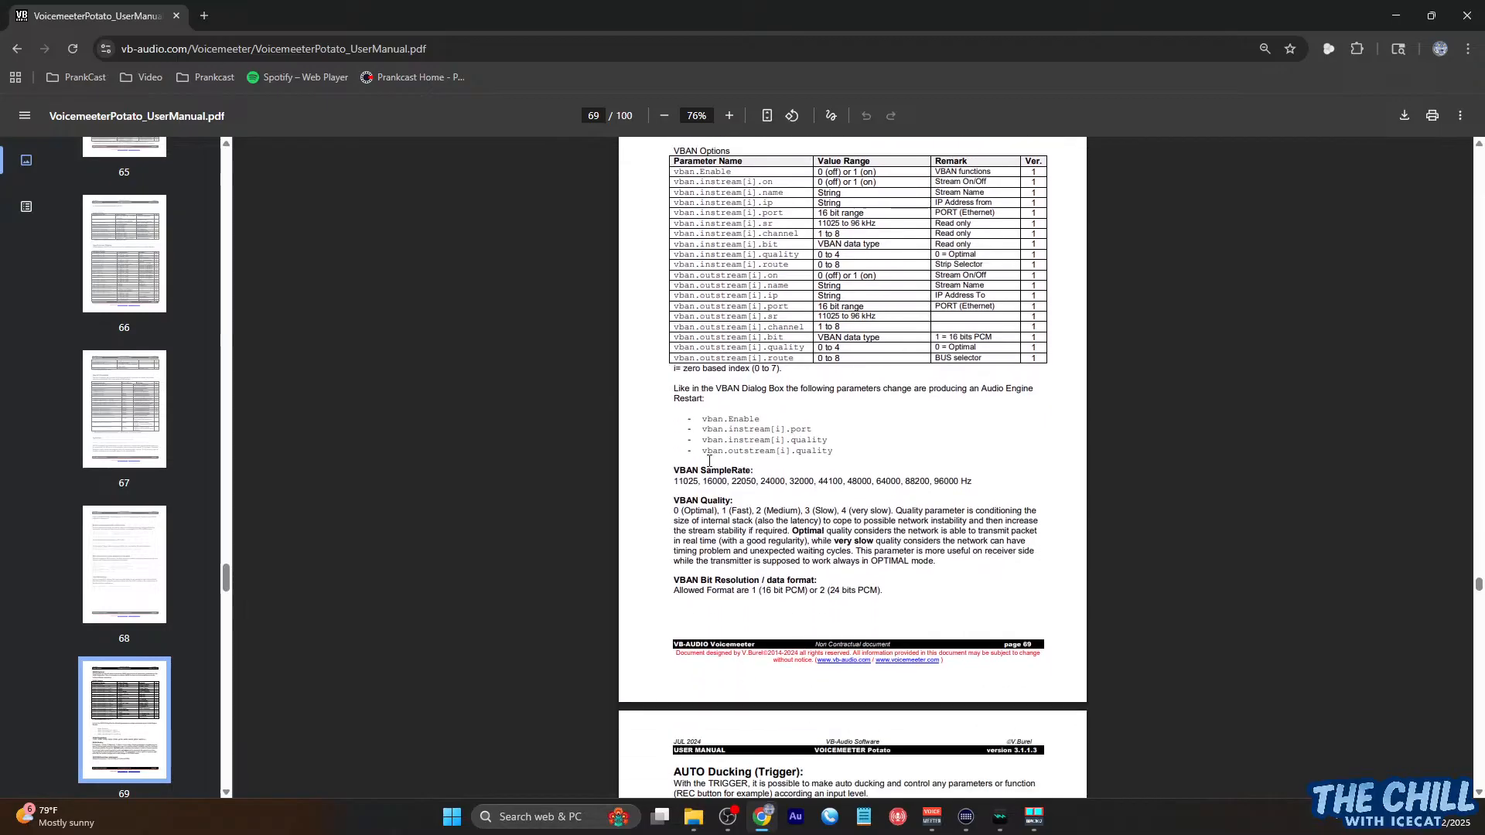
scroll(710, 462, "down", 6)
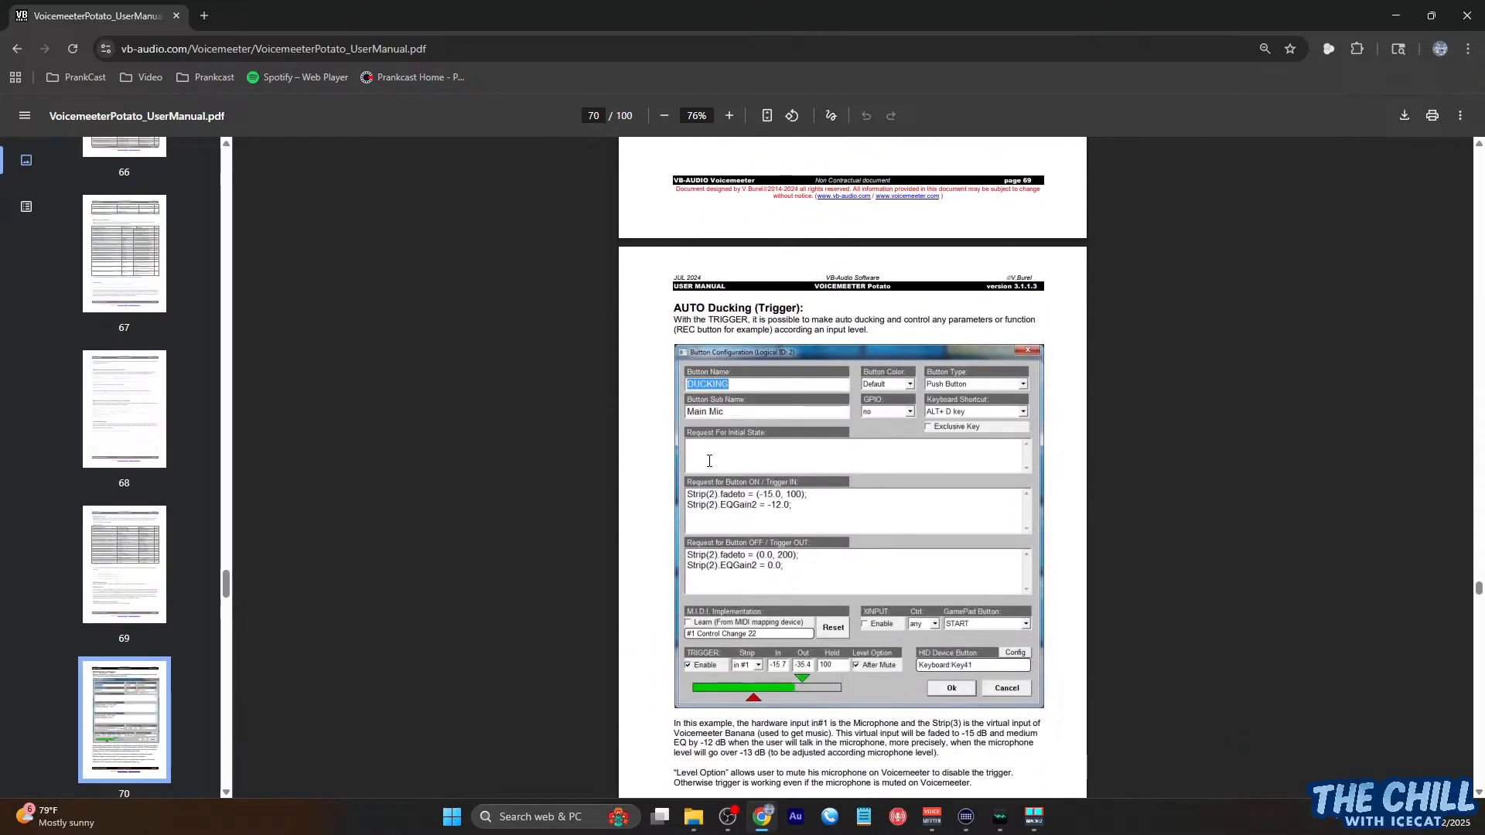
scroll(750, 398, "down", 5)
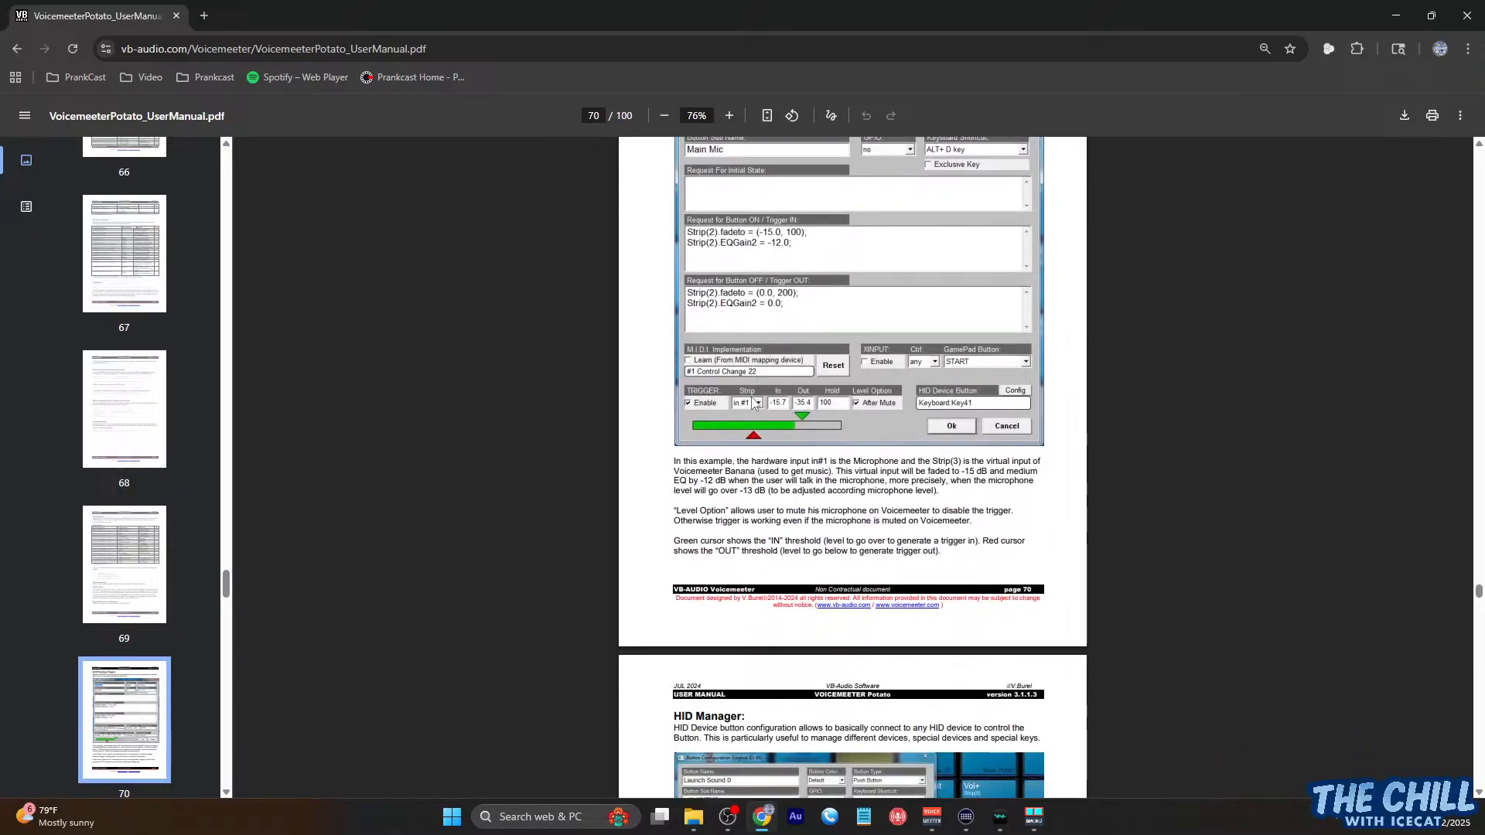
scroll(752, 402, "down", 2)
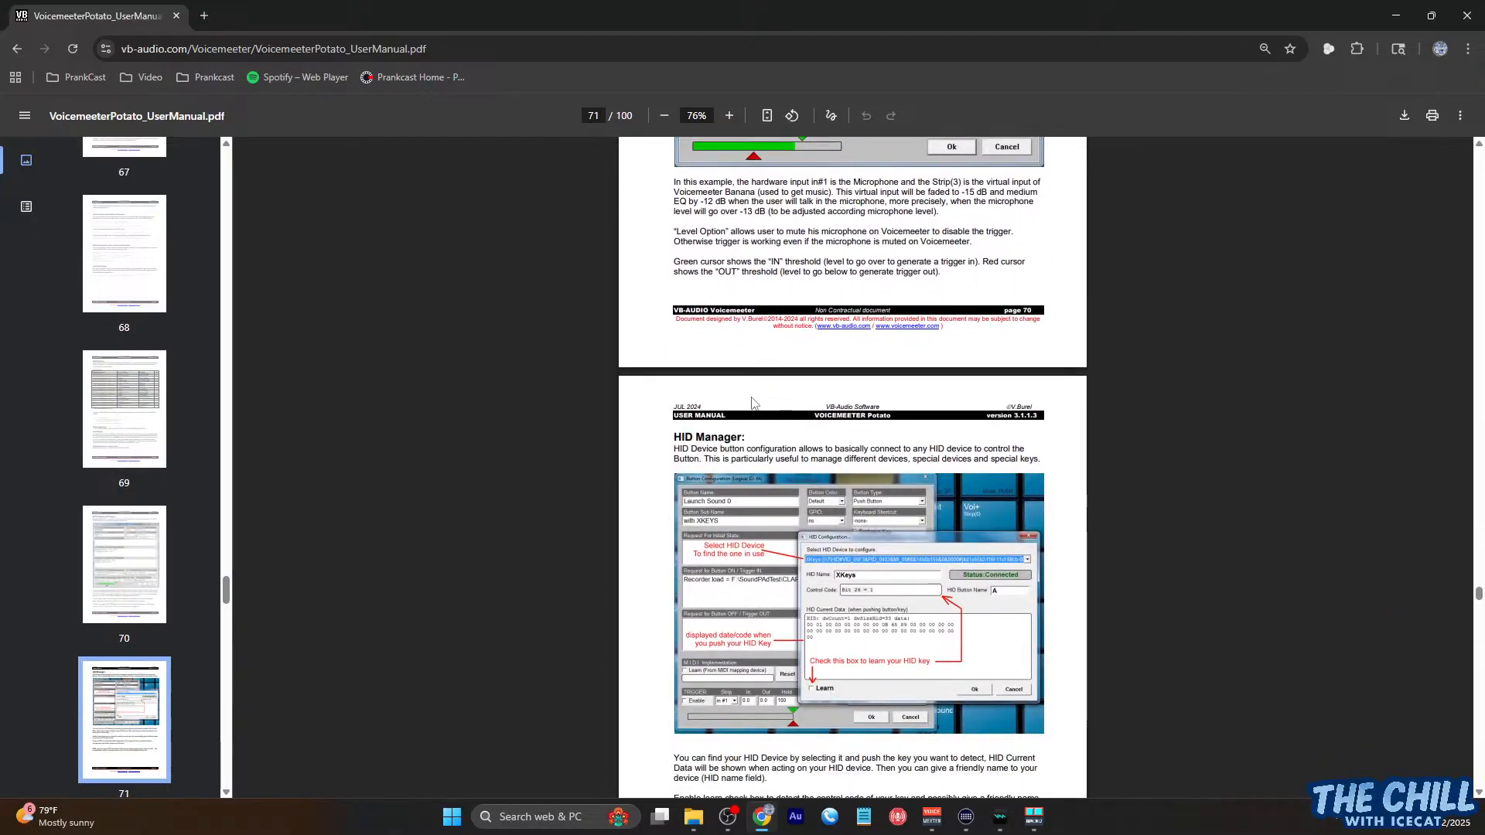
scroll(752, 402, "down", 8)
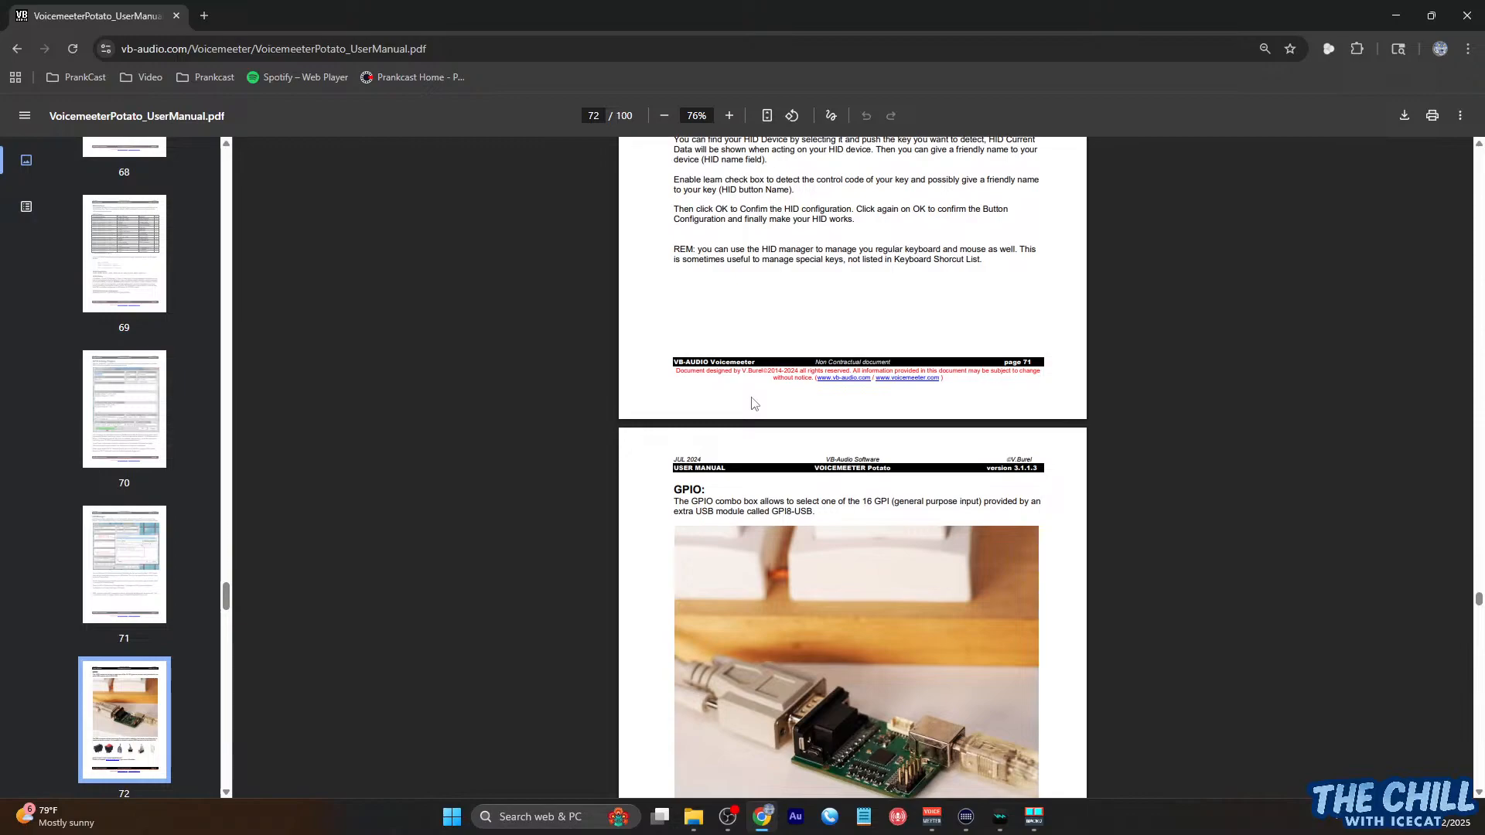
scroll(754, 402, "down", 8)
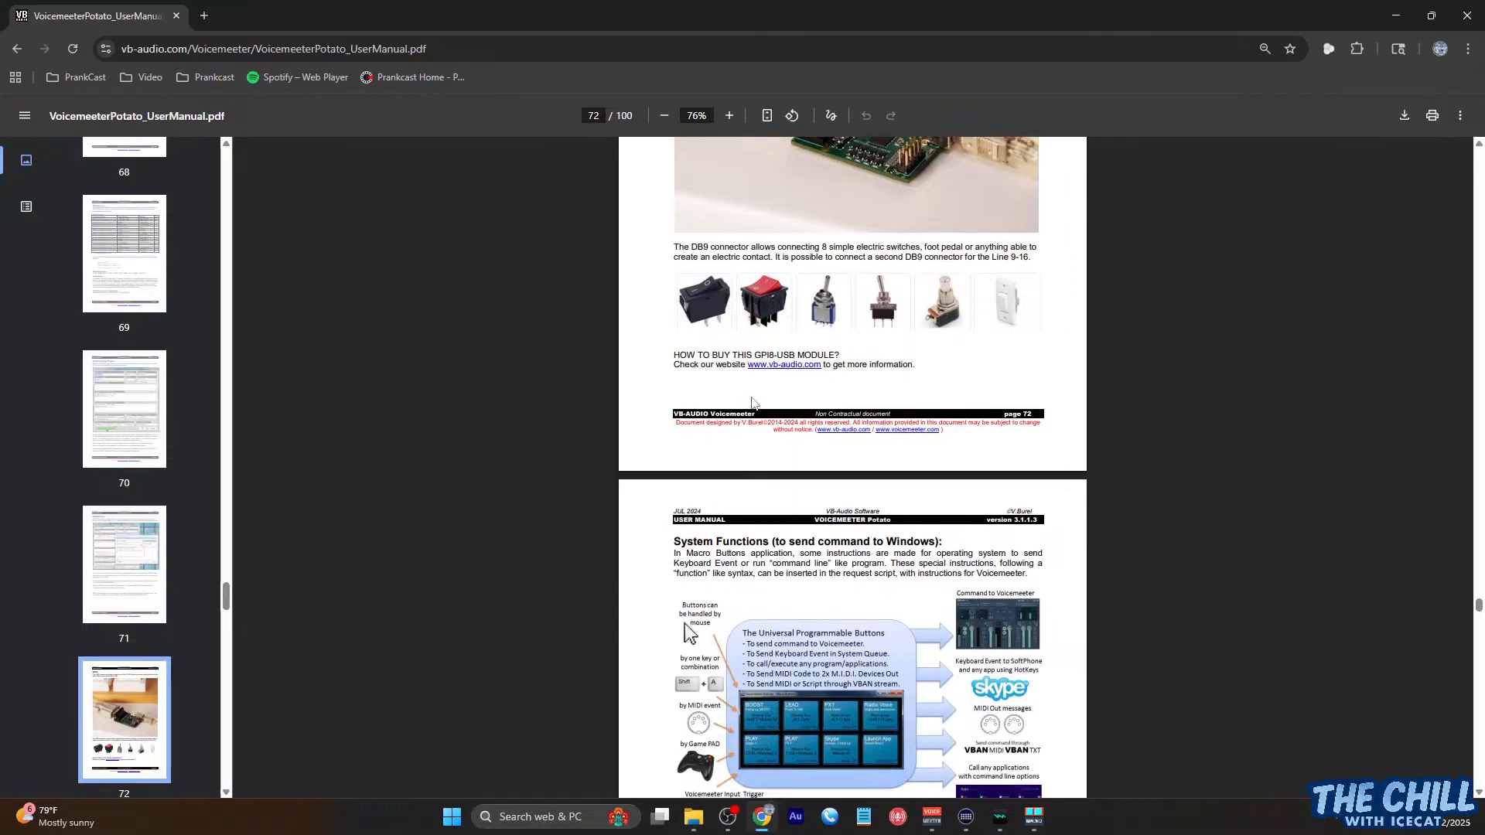
scroll(754, 402, "up", 11)
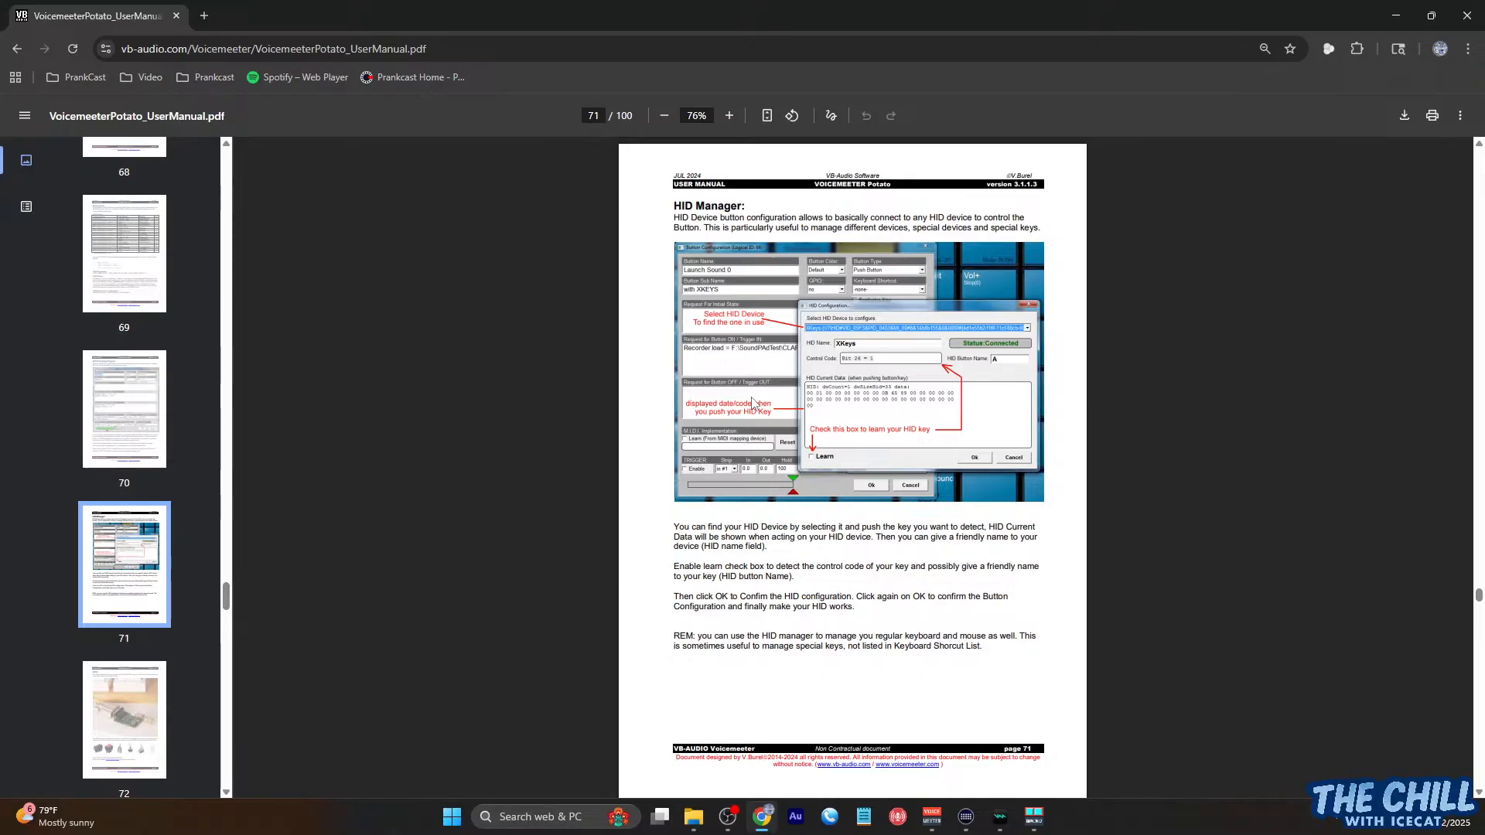
Minimize the browser with the manual and the Vocal Clips folder window to clear the desktop
left_click(1396, 16)
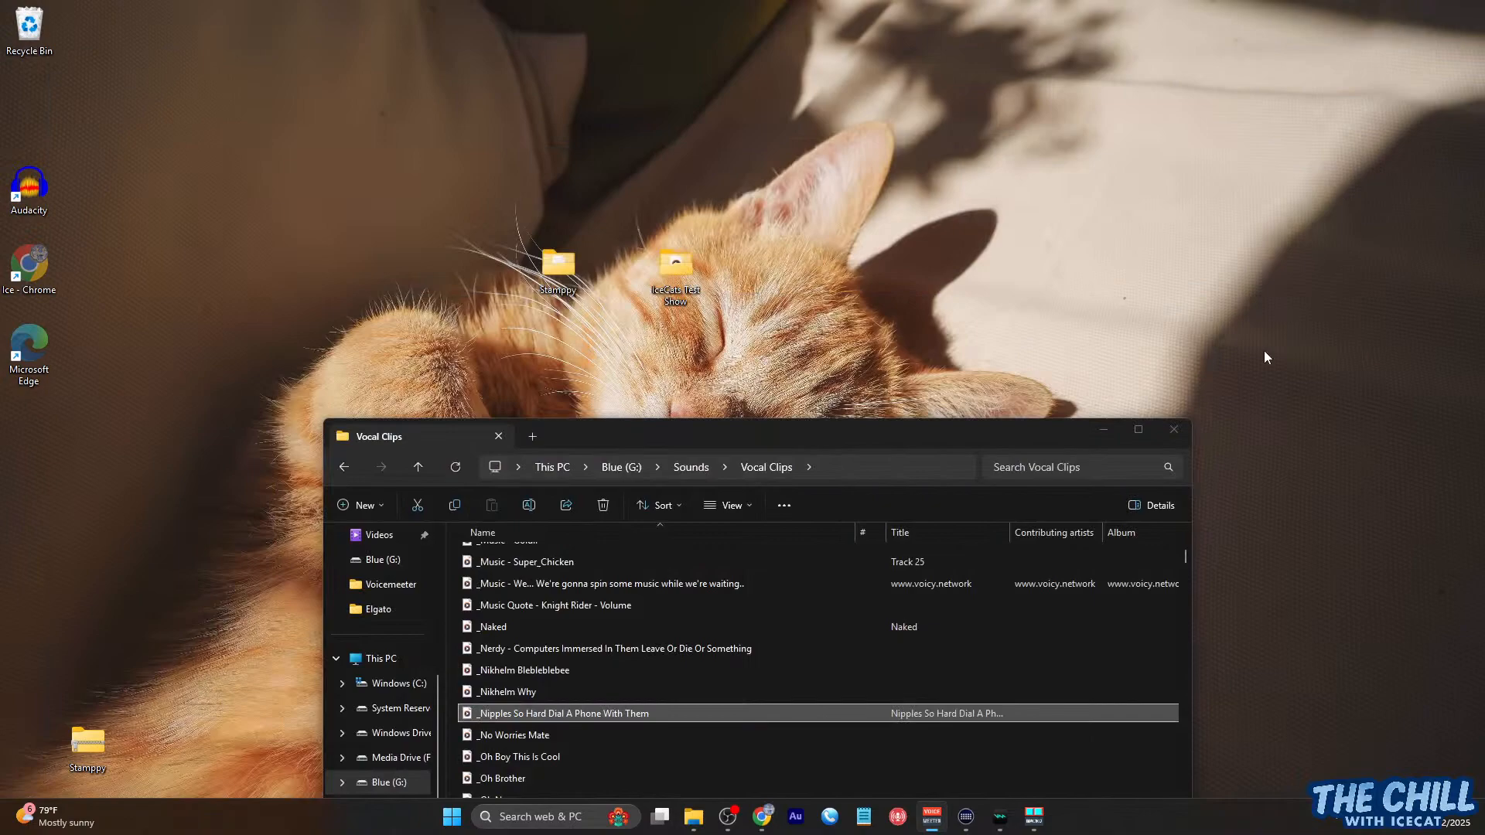
left_click(1104, 431)
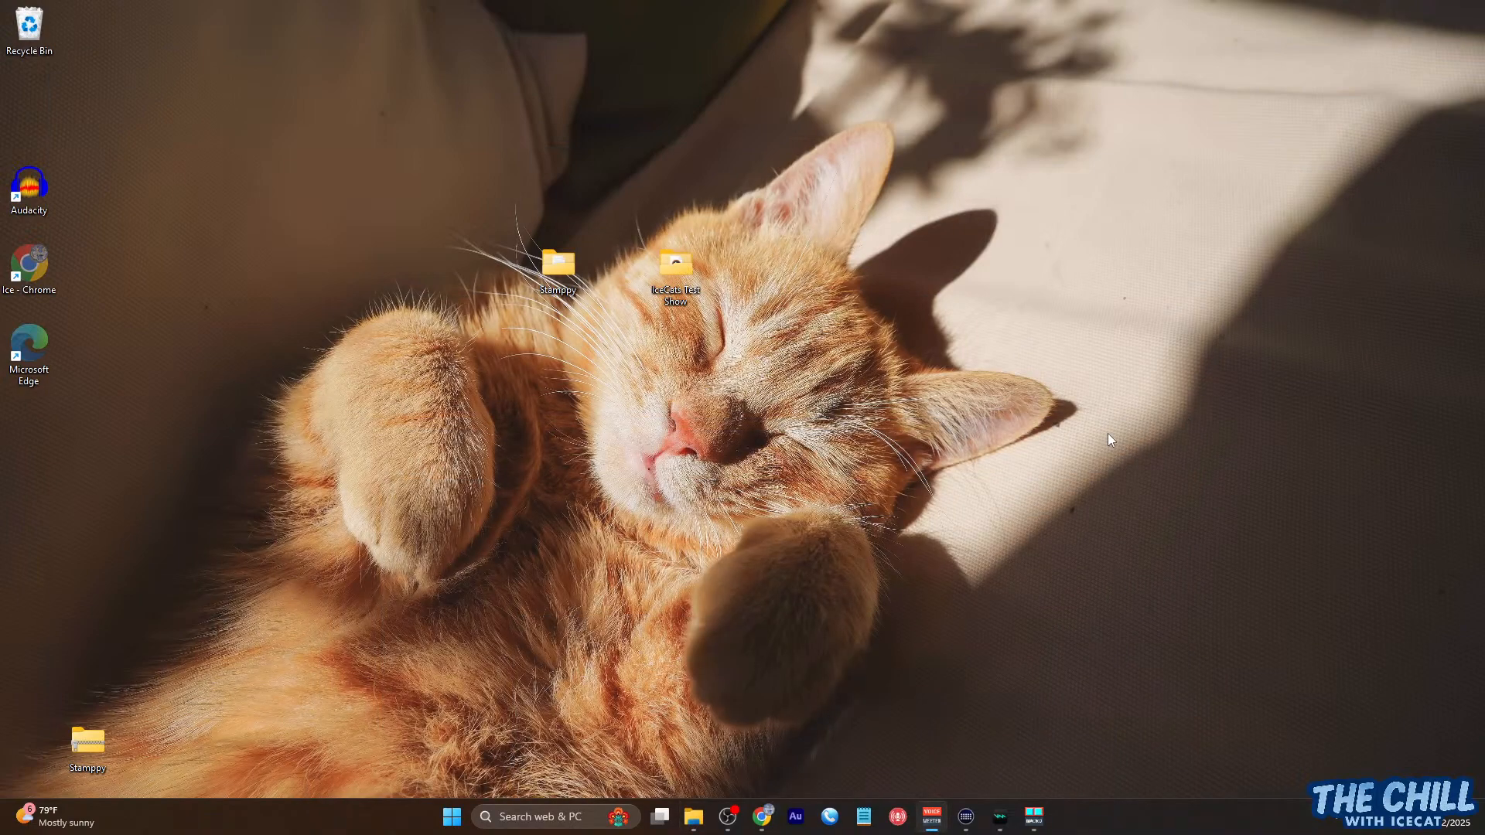